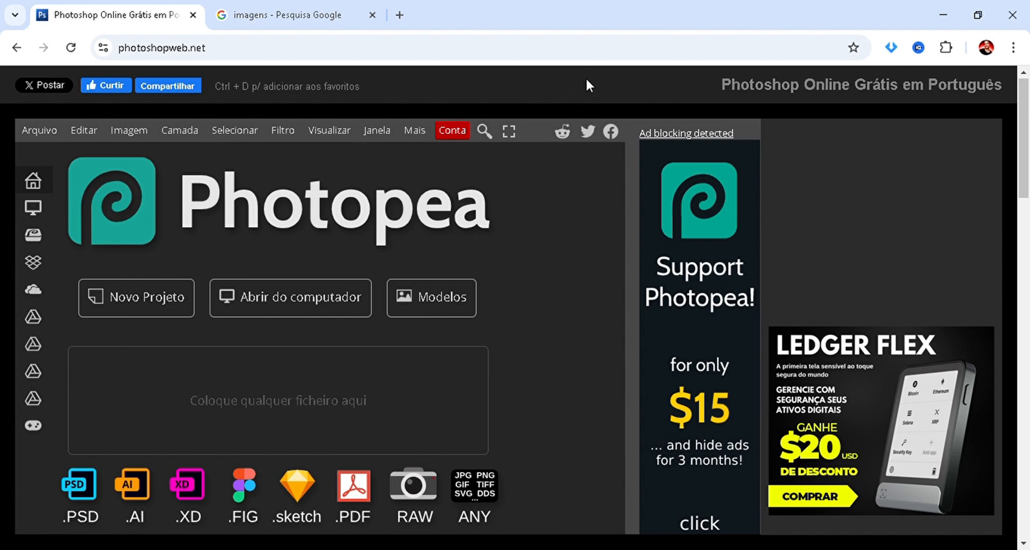
Create a new 1080 × 1080 pixel project at 72 DPI with a white background.
{"action": "key", "text": "ctrl+minus"}
{"action": "key", "text": "ctrl+minus"}
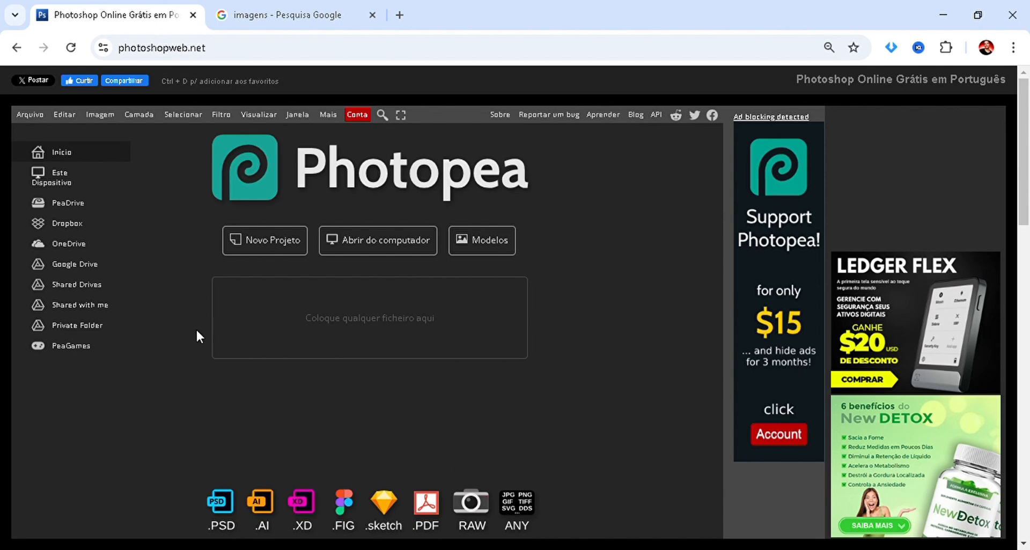
{"action": "left_click", "coordinate": [264, 242]}
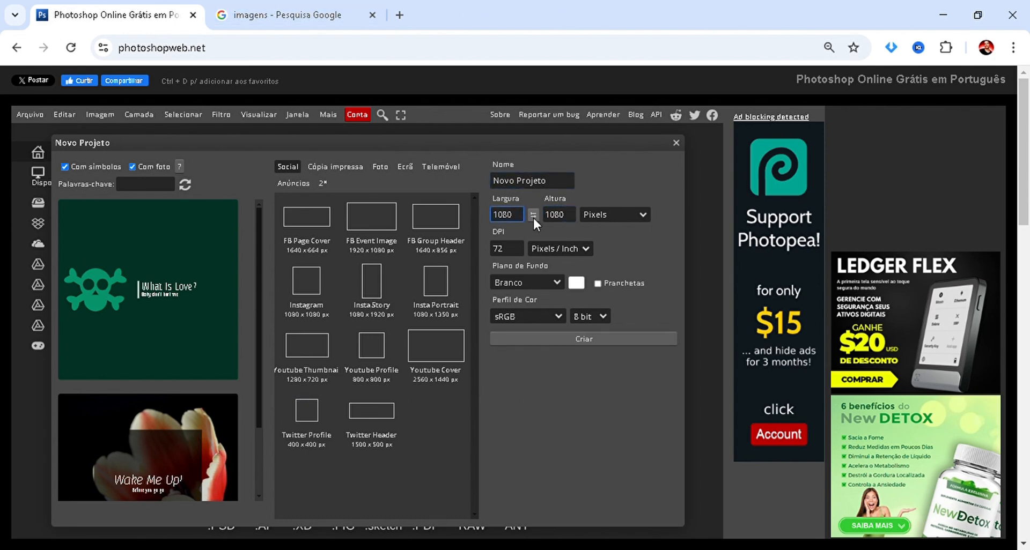
{"action": "left_click", "coordinate": [568, 228]}
{"action": "left_click", "coordinate": [618, 274]}
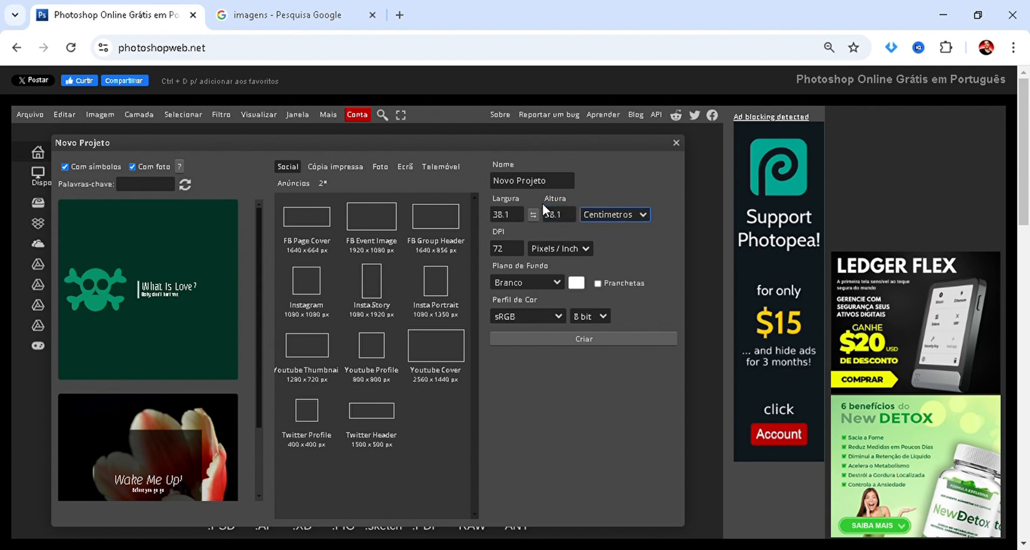
{"action": "left_click", "coordinate": [604, 236]}
{"action": "left_click", "coordinate": [567, 337]}
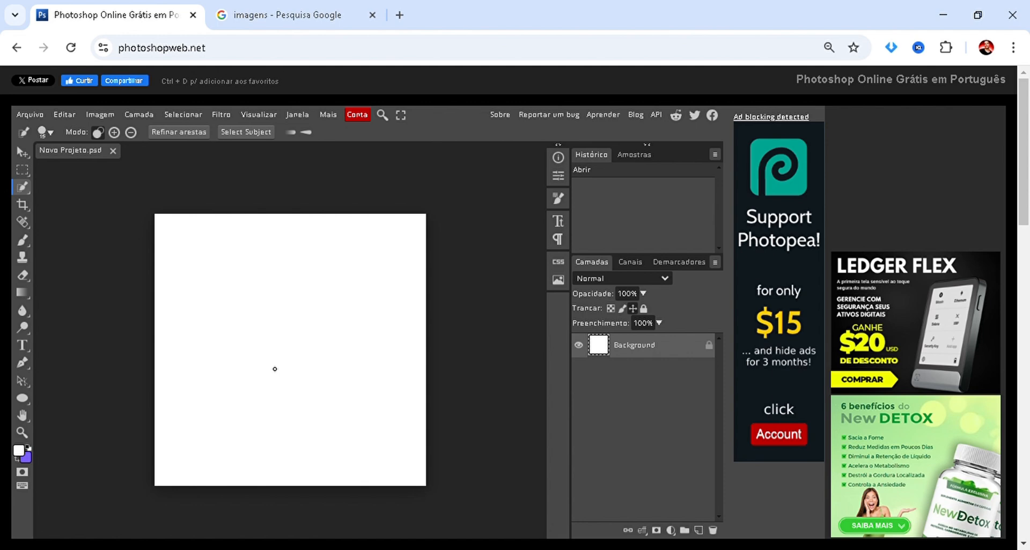
Add a black (000000) solid-colour fill layer above the Background layer.
{"action": "key", "text": "b"}
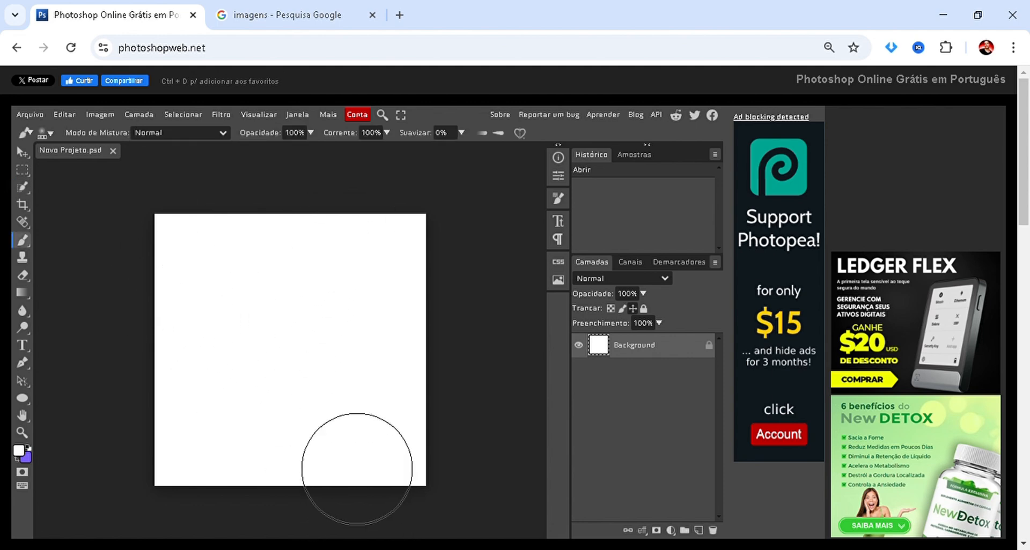
{"action": "key", "text": "v"}
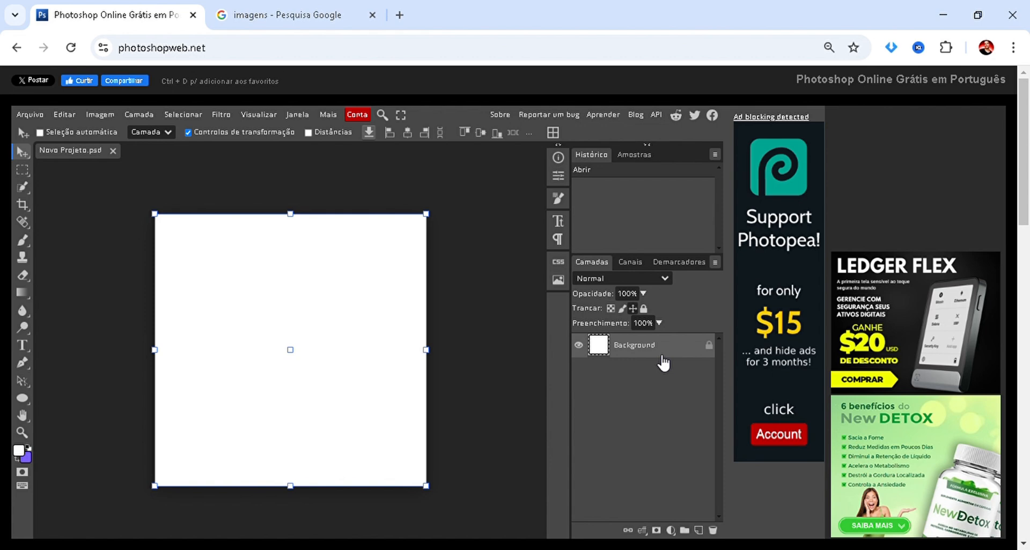
{"action": "left_click", "coordinate": [670, 531]}
{"action": "left_click", "coordinate": [651, 170]}
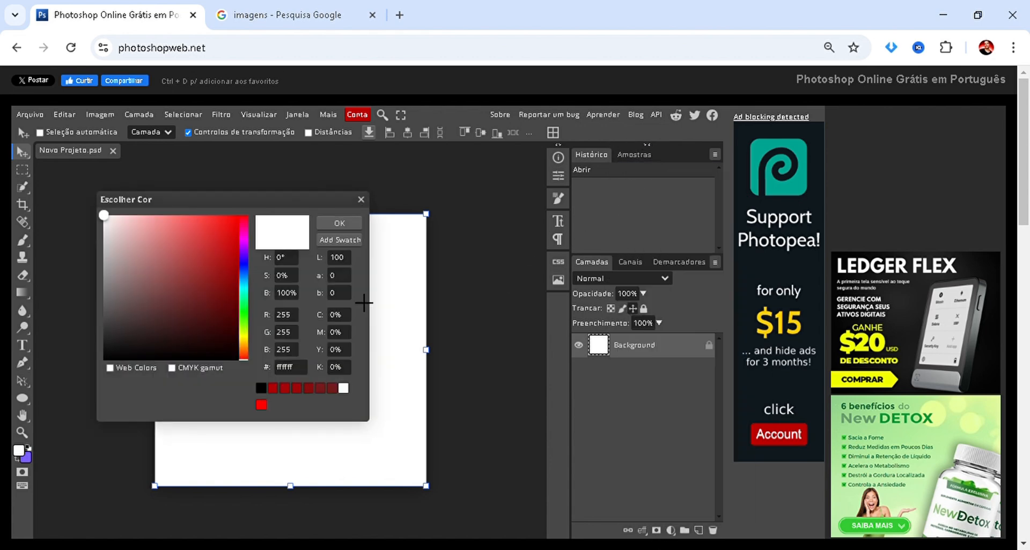
{"action": "left_click", "coordinate": [104, 360]}
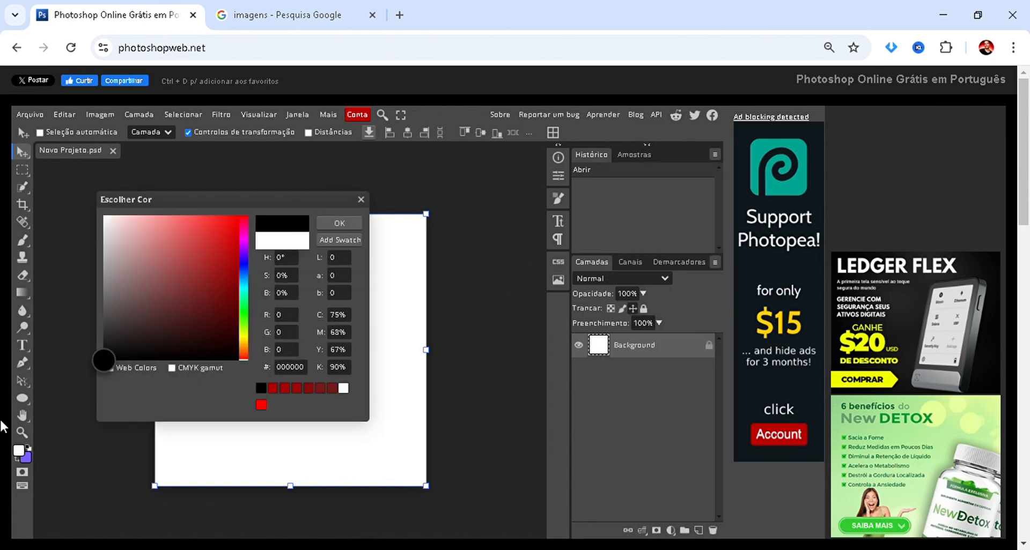
{"action": "left_click", "coordinate": [342, 221]}
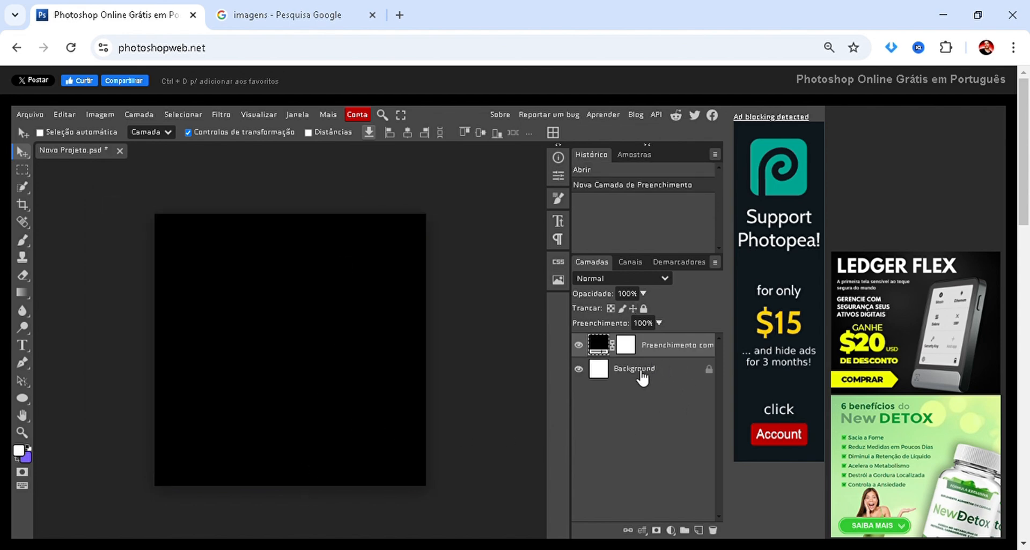
Draw a large empty text box across the middle of the canvas and delete its text layer.
{"action": "left_click", "coordinate": [22, 349]}
{"action": "left_click_drag", "start_coordinate": [181, 269], "coordinate": [380, 430]}
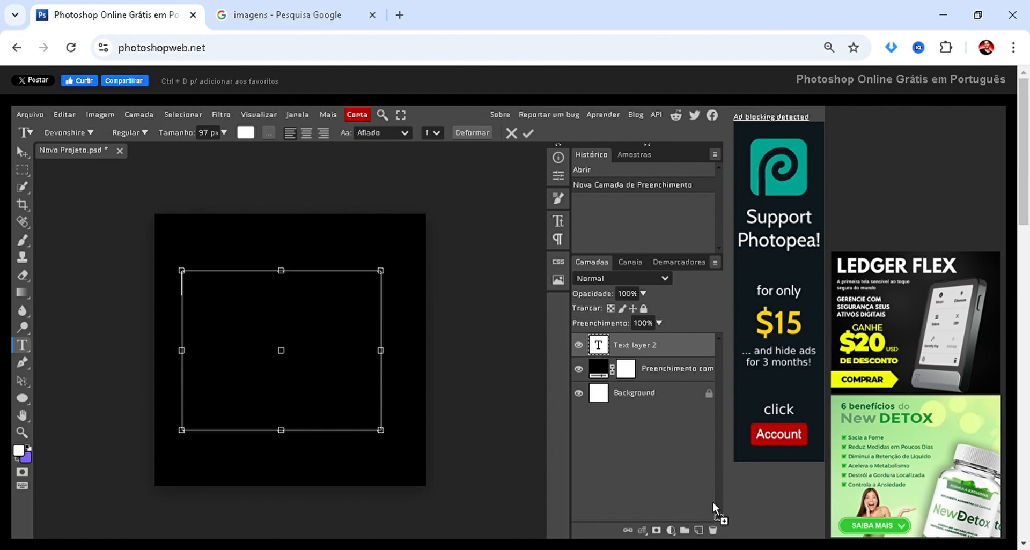
{"action": "left_click", "coordinate": [713, 530]}
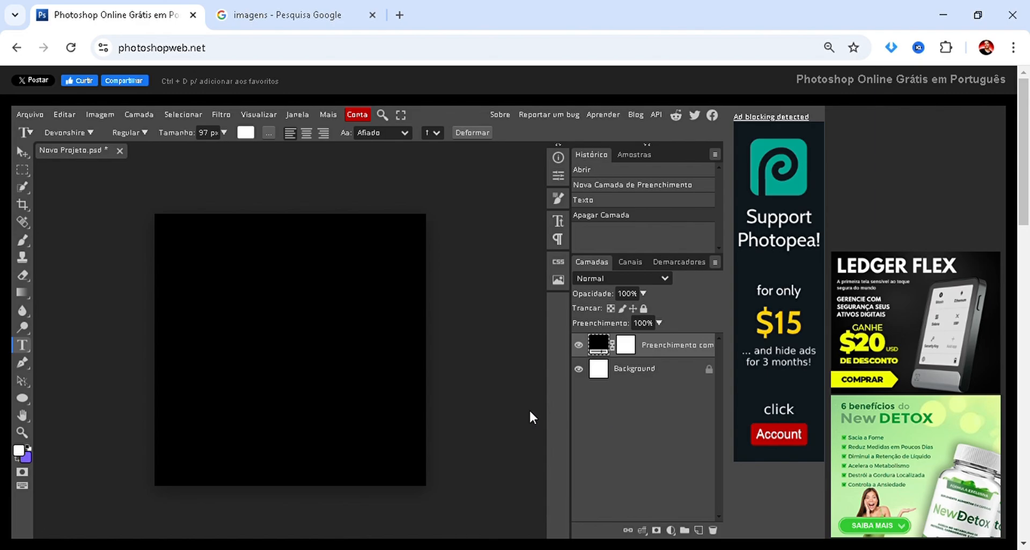
Place the Christ the Redeemer picture and the orange flower picture from the Google Images results into the project.
{"action": "left_click", "coordinate": [299, 16]}
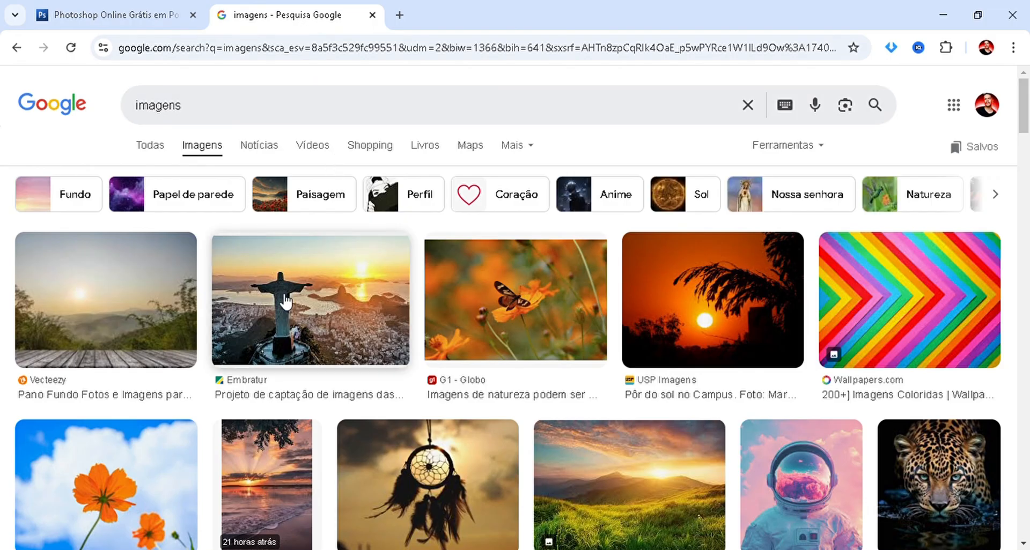
{"action": "left_click_drag", "start_coordinate": [283, 298], "coordinate": [247, 354]}
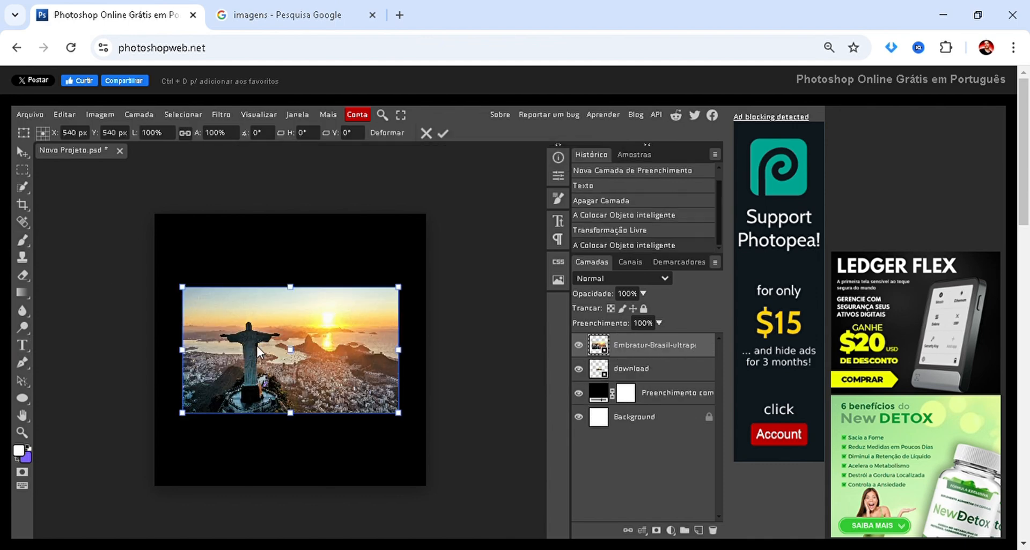
{"action": "left_click", "coordinate": [269, 2]}
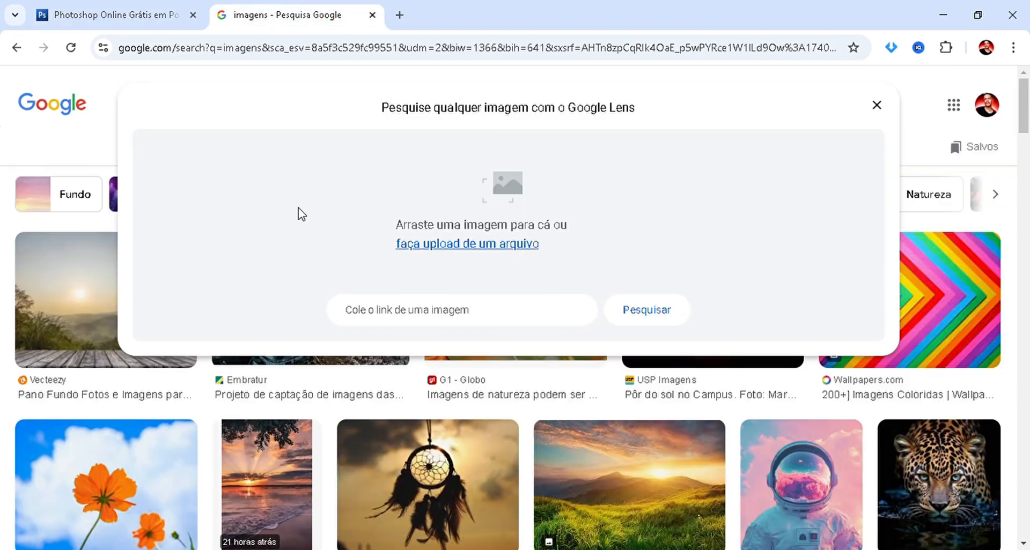
{"action": "left_click_drag", "start_coordinate": [161, 476], "coordinate": [238, 234]}
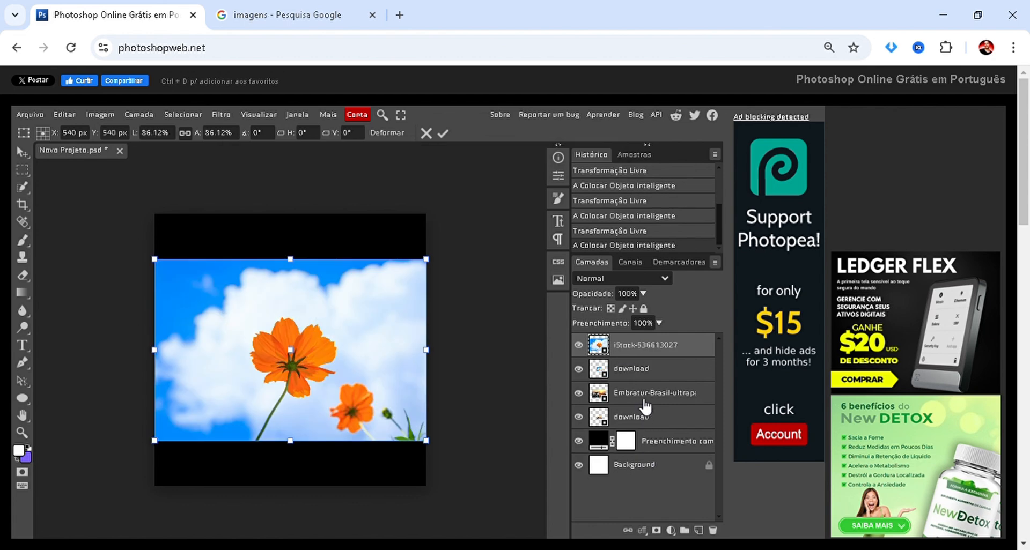
Accept the flower placement and delete all placed image layers, keeping only the black fill and Background.
{"action": "left_click", "coordinate": [592, 373]}
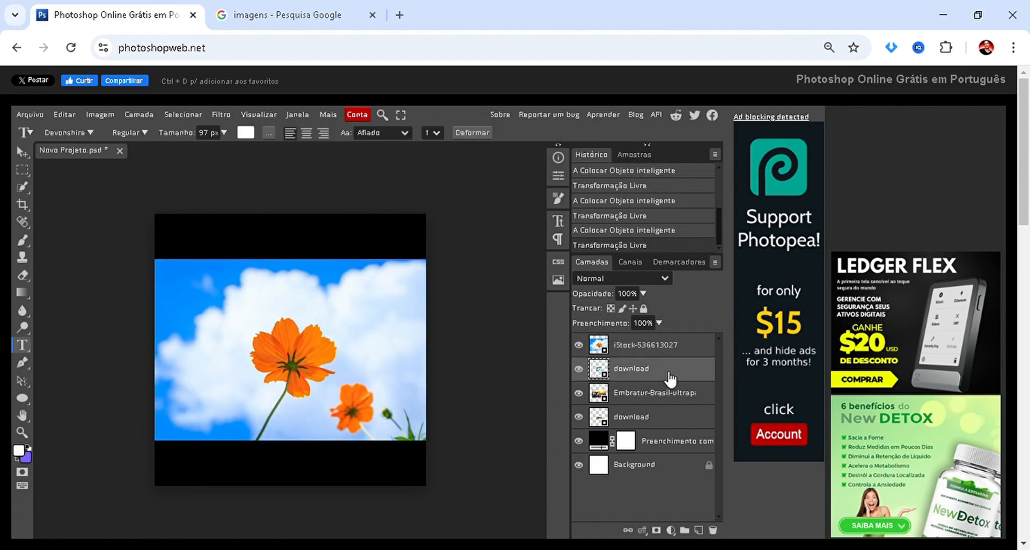
{"action": "key", "text": "Delete"}
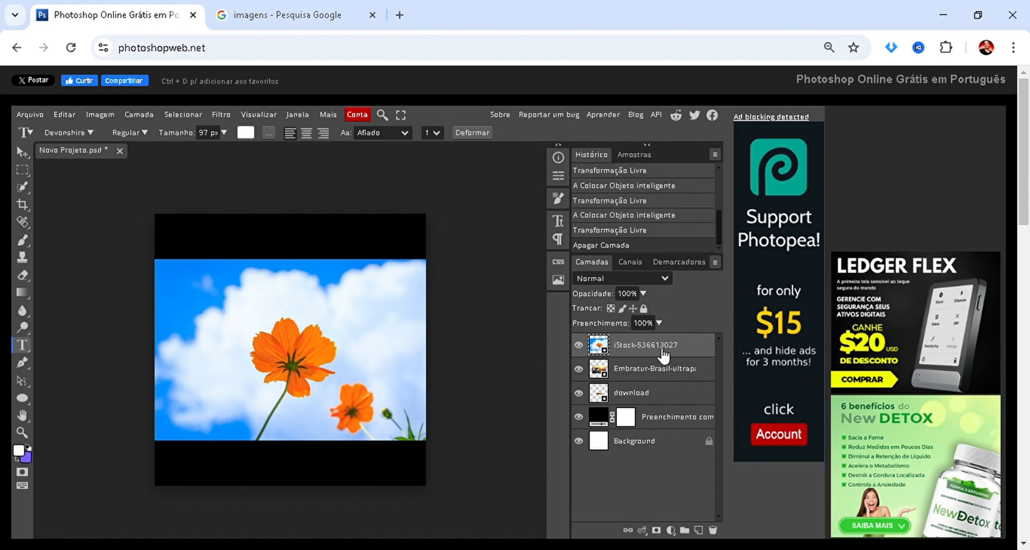
{"action": "key", "text": "Delete"}
{"action": "key", "text": "Delete"}
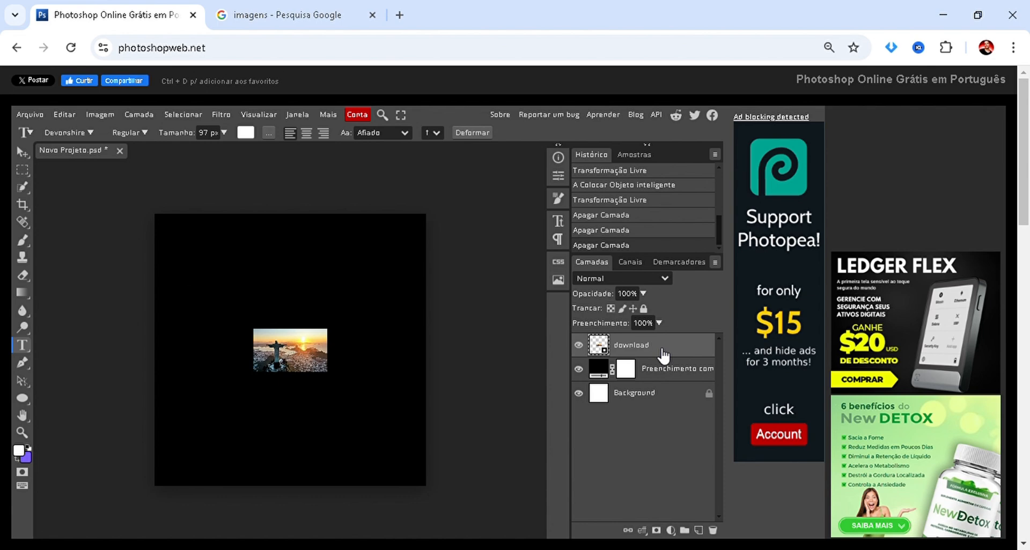
{"action": "key", "text": "Delete"}
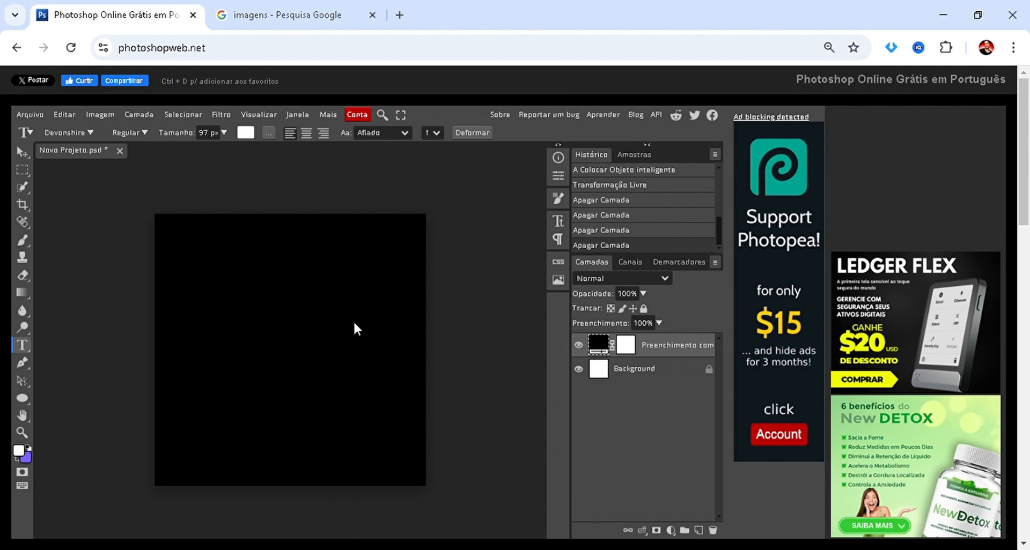
Undo the last three layer deletions.
{"action": "key", "text": "ctrl+z"}
{"action": "key", "text": "ctrl+z"}
{"action": "key", "text": "ctrl+z"}
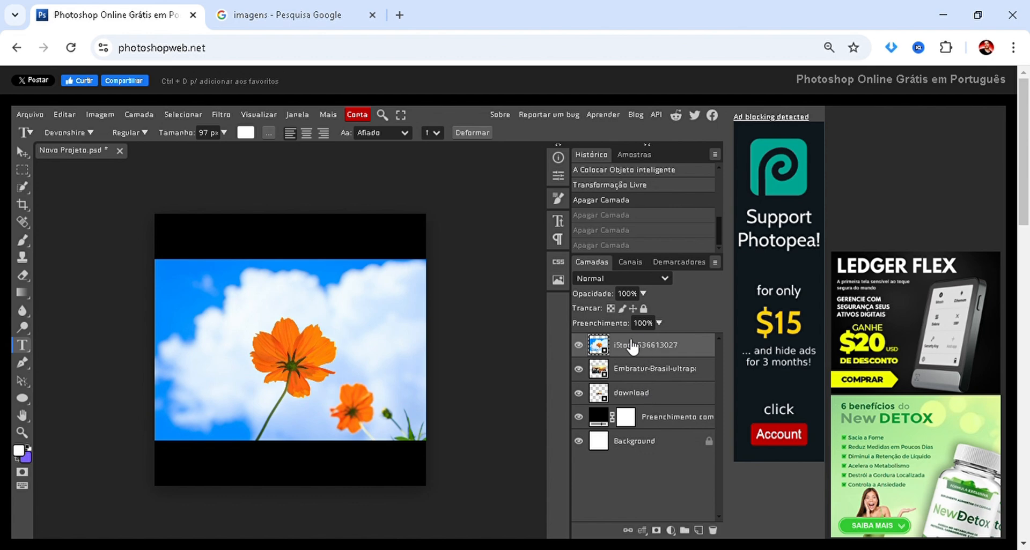
Reorder the iStock-536613027 flower layer below and above the other images, leaving it directly above the black fill layer.
{"action": "left_click_drag", "start_coordinate": [632, 346], "coordinate": [624, 413]}
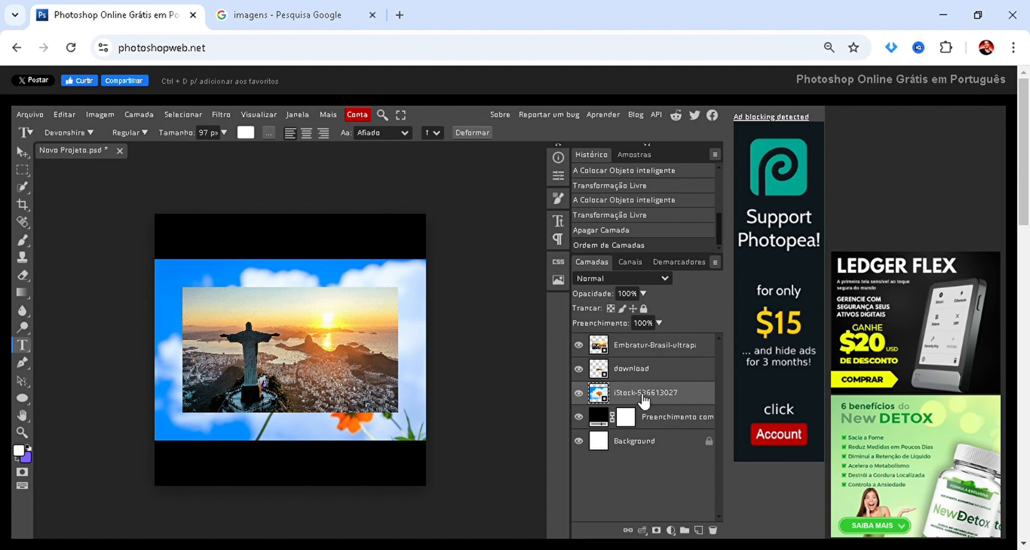
{"action": "left_click_drag", "start_coordinate": [637, 389], "coordinate": [638, 339]}
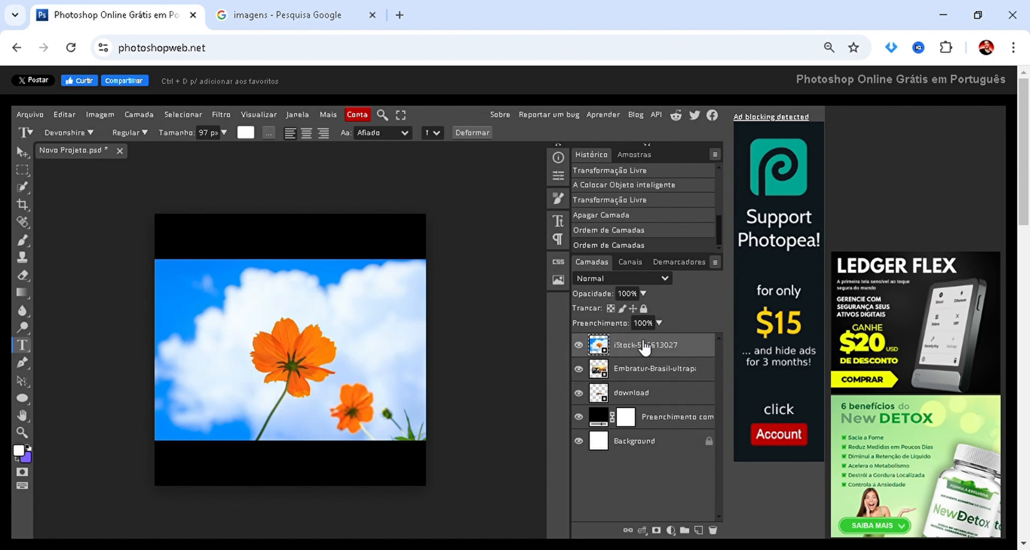
{"action": "left_click_drag", "start_coordinate": [643, 347], "coordinate": [639, 400]}
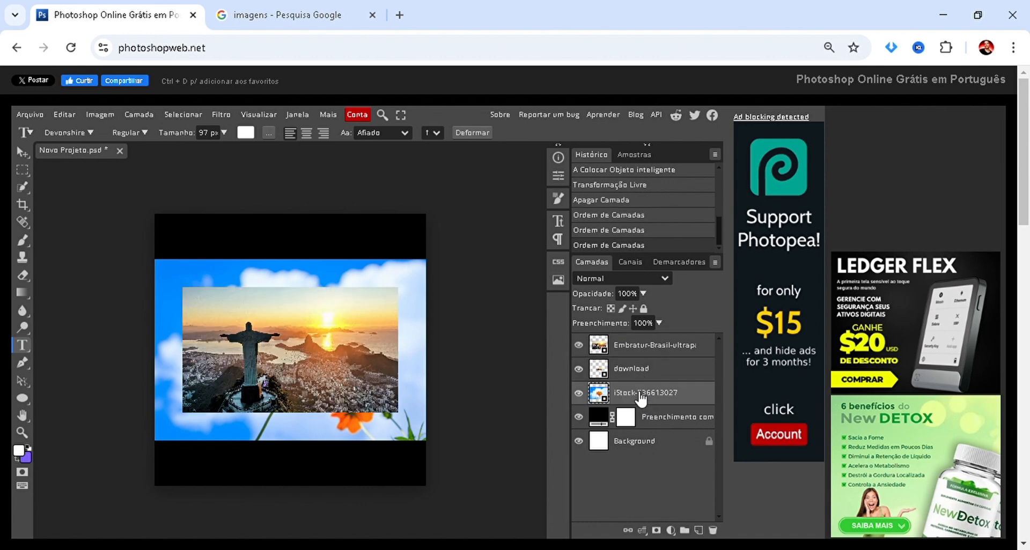
{"action": "left_click_drag", "start_coordinate": [640, 400], "coordinate": [629, 334]}
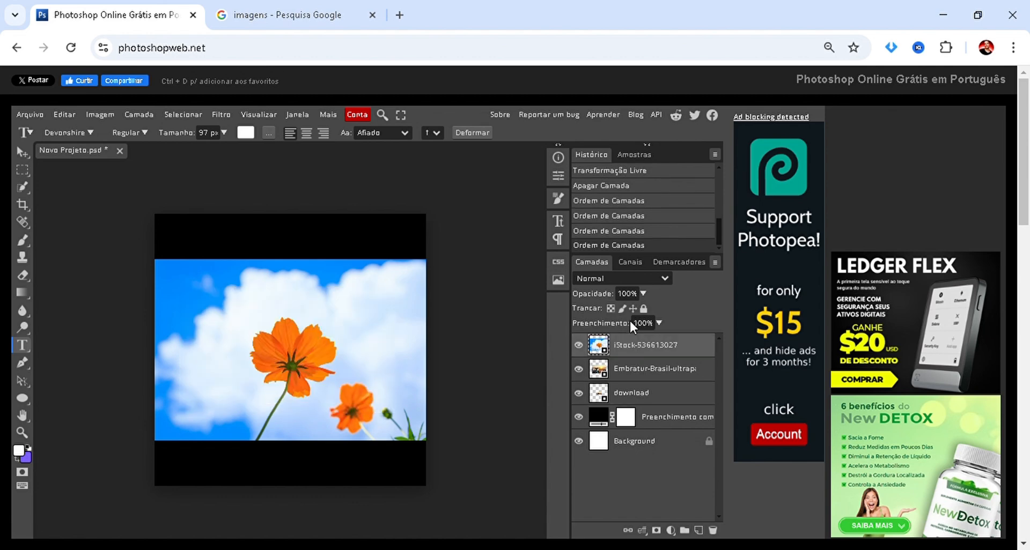
{"action": "left_click_drag", "start_coordinate": [629, 346], "coordinate": [632, 407]}
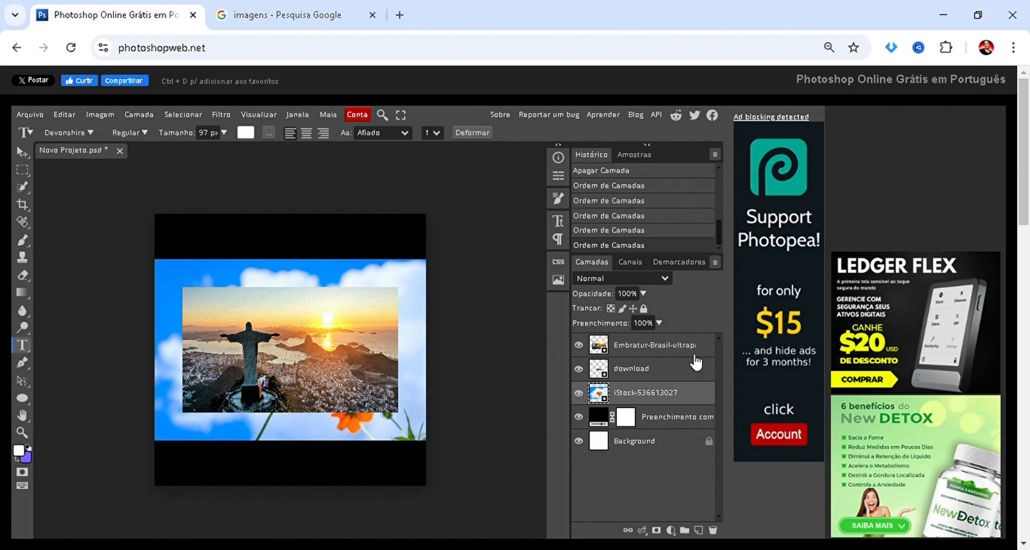
Delete the flower layer, the small download layer and the Embratur-Brasil layer.
{"action": "key", "text": "Delete"}
{"action": "key", "text": "Delete"}
{"action": "key", "text": "Delete"}
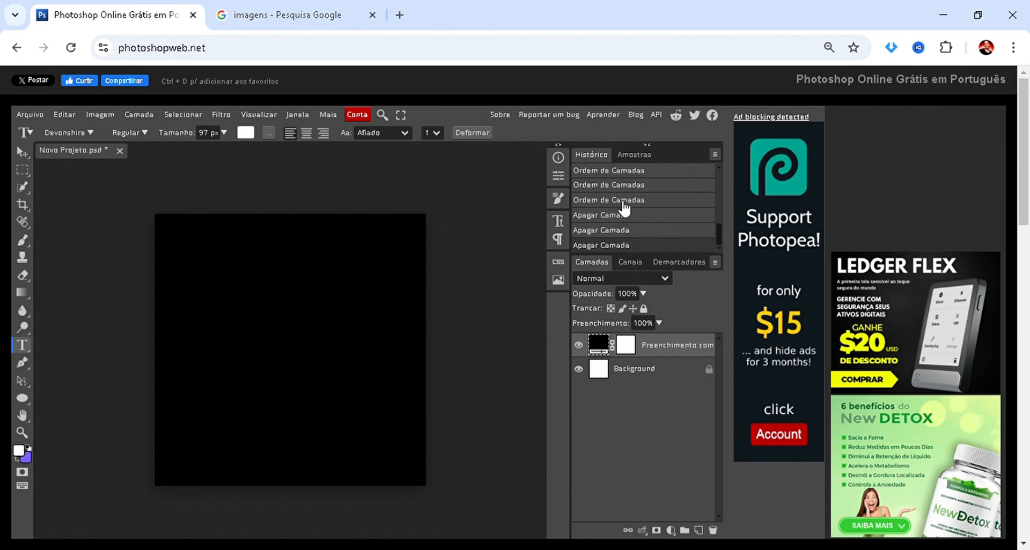
Return to the new fill layer state in the history and step forward to the placement of the small flower image.
{"action": "scroll", "coordinate": [622, 206], "scroll_direction": "up", "scroll_amount": 5}
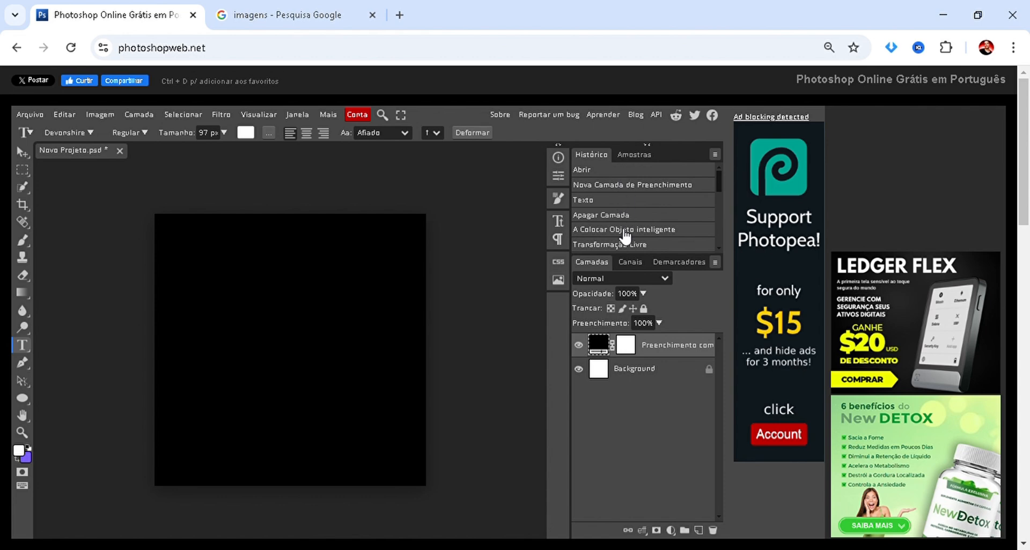
{"action": "scroll", "coordinate": [633, 196], "scroll_direction": "down", "scroll_amount": 3}
{"action": "scroll", "coordinate": [635, 203], "scroll_direction": "up", "scroll_amount": 3}
{"action": "left_click", "coordinate": [646, 187]}
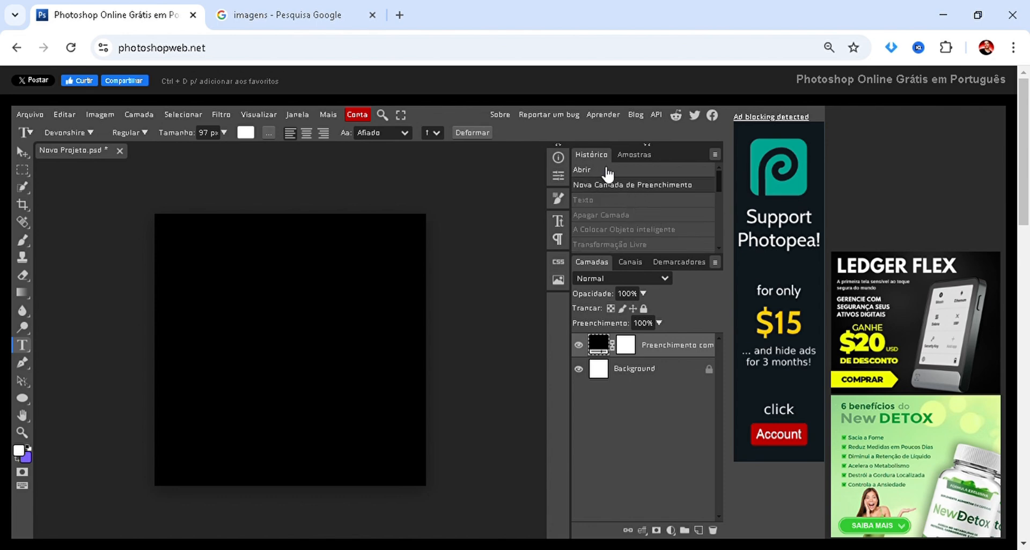
{"action": "left_click", "coordinate": [615, 215]}
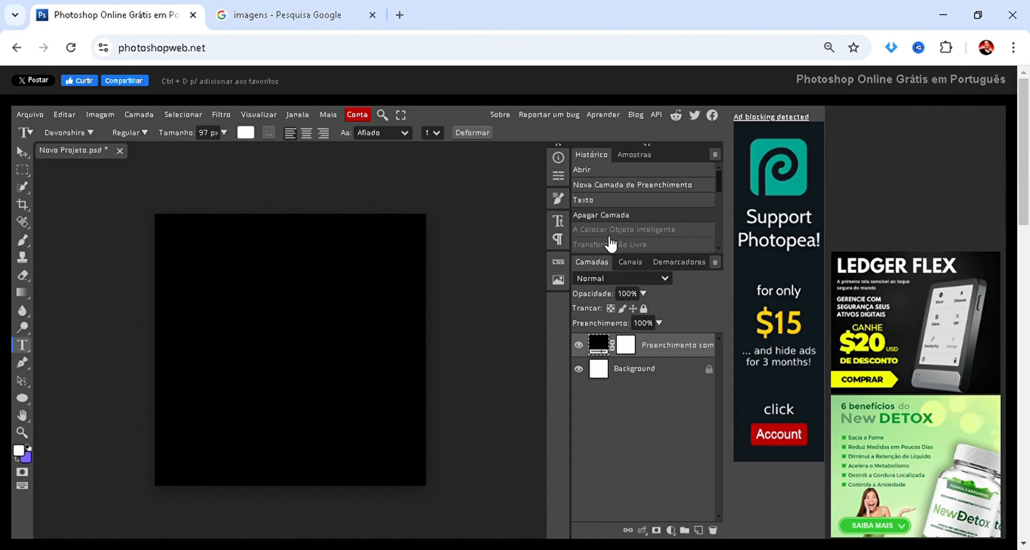
{"action": "left_click", "coordinate": [610, 229]}
{"action": "scroll", "coordinate": [609, 226], "scroll_direction": "down", "scroll_amount": 2}
{"action": "left_click", "coordinate": [609, 201]}
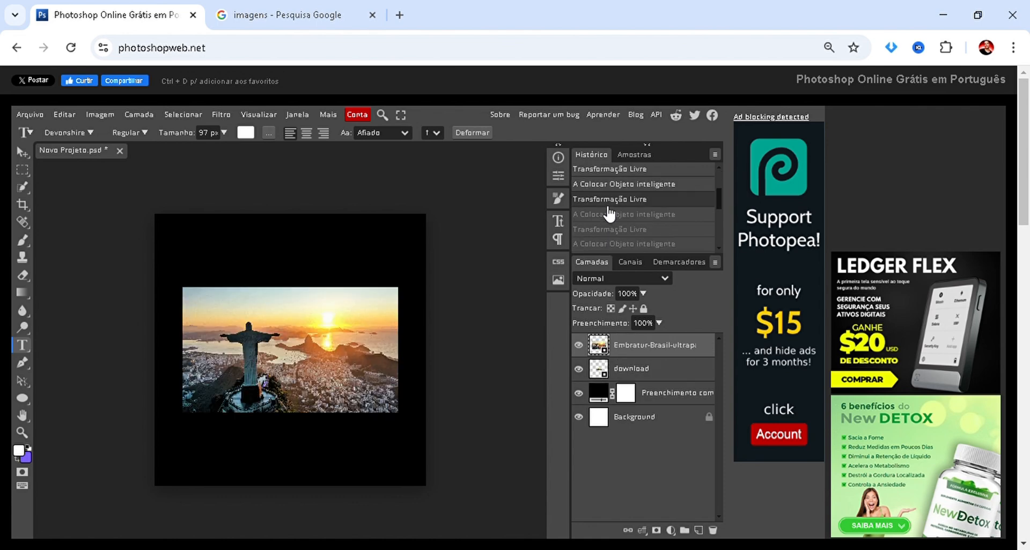
{"action": "scroll", "coordinate": [609, 209], "scroll_direction": "up", "scroll_amount": 2}
{"action": "scroll", "coordinate": [609, 212], "scroll_direction": "down", "scroll_amount": 2}
{"action": "left_click", "coordinate": [607, 229]}
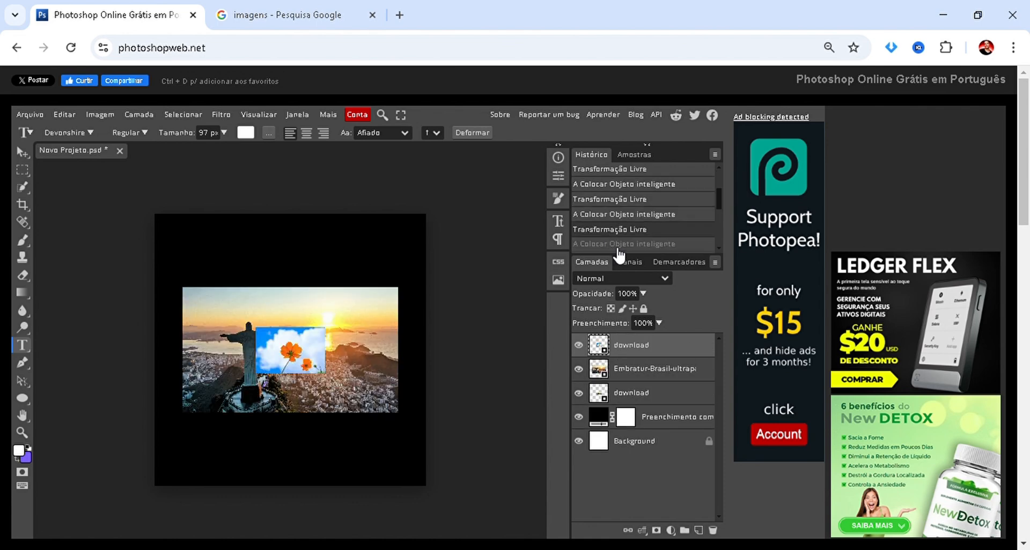
Revert the project through its history to the initial opened state, with only the white Background layer.
{"action": "scroll", "coordinate": [615, 236], "scroll_direction": "up", "scroll_amount": 2}
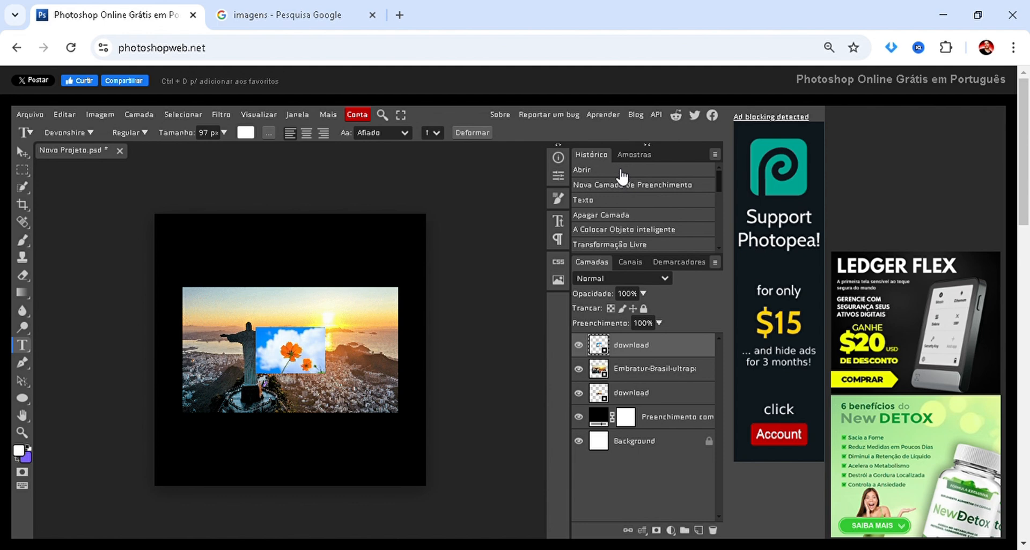
{"action": "left_click", "coordinate": [622, 171]}
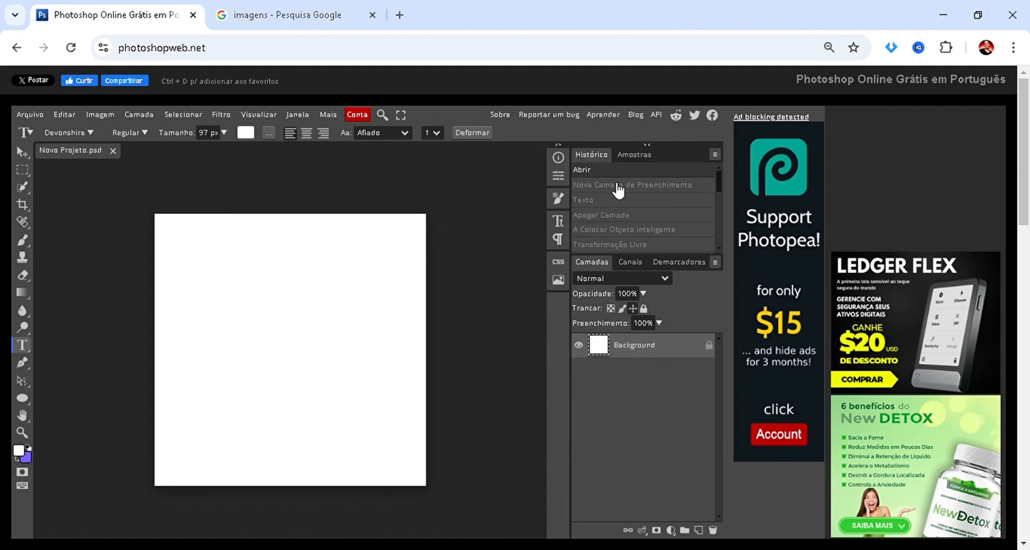
{"action": "left_click", "coordinate": [617, 185]}
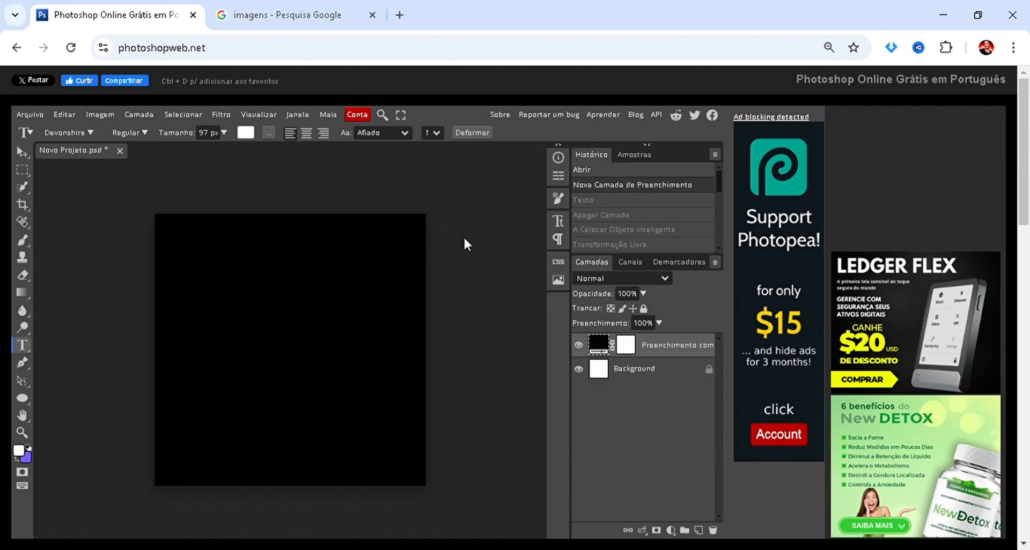
{"action": "left_click", "coordinate": [621, 171]}
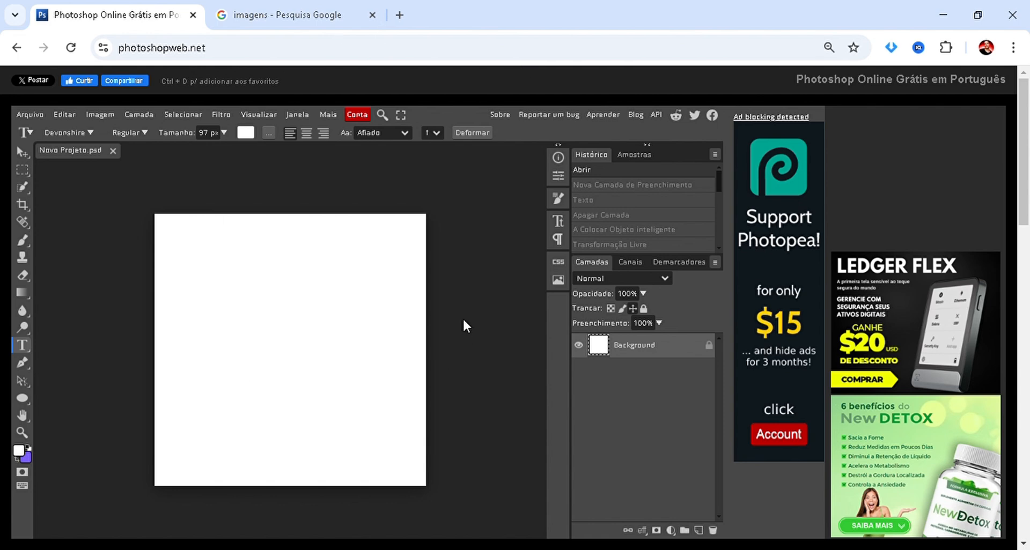
Alternate between the opened state and the new fill layer state in the history, ending with the black fill layer restored and selected.
{"action": "left_click", "coordinate": [624, 185]}
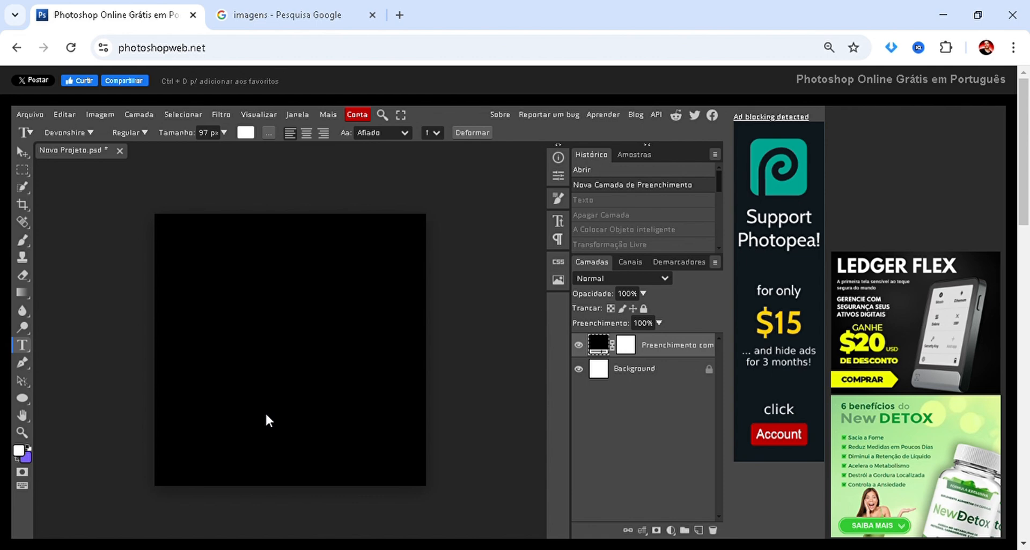
{"action": "key", "text": "ctrl+z"}
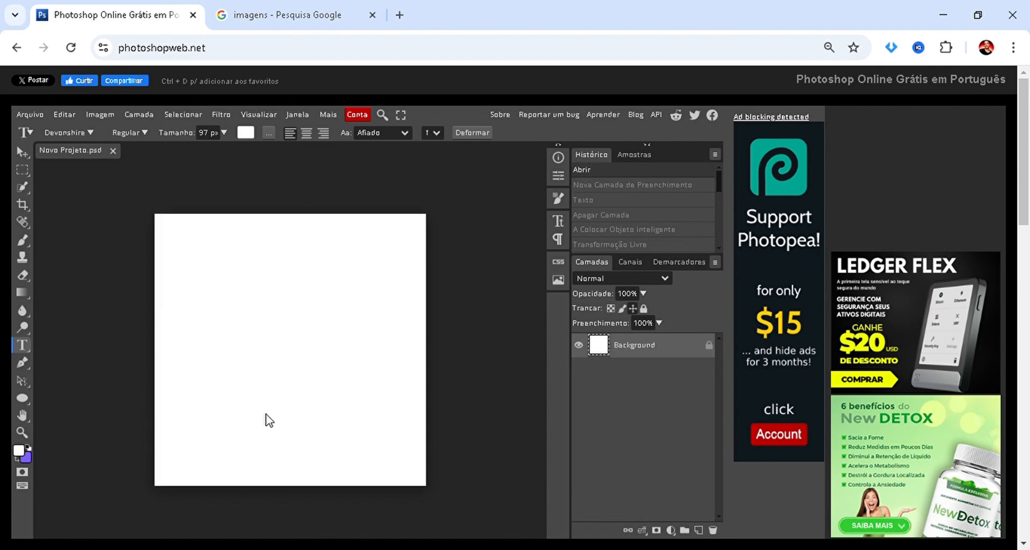
{"action": "left_click", "coordinate": [618, 187]}
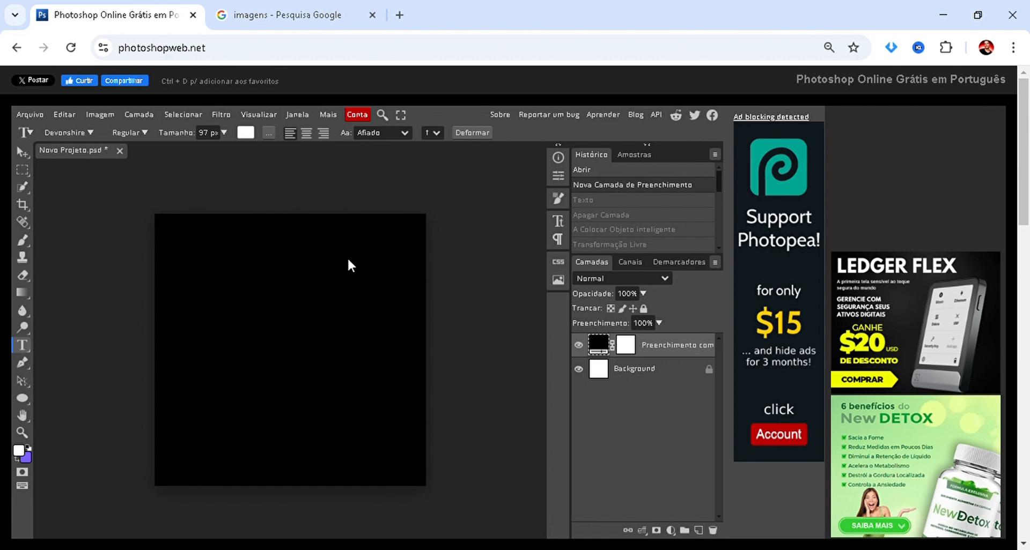
{"action": "key", "text": "ctrl+z"}
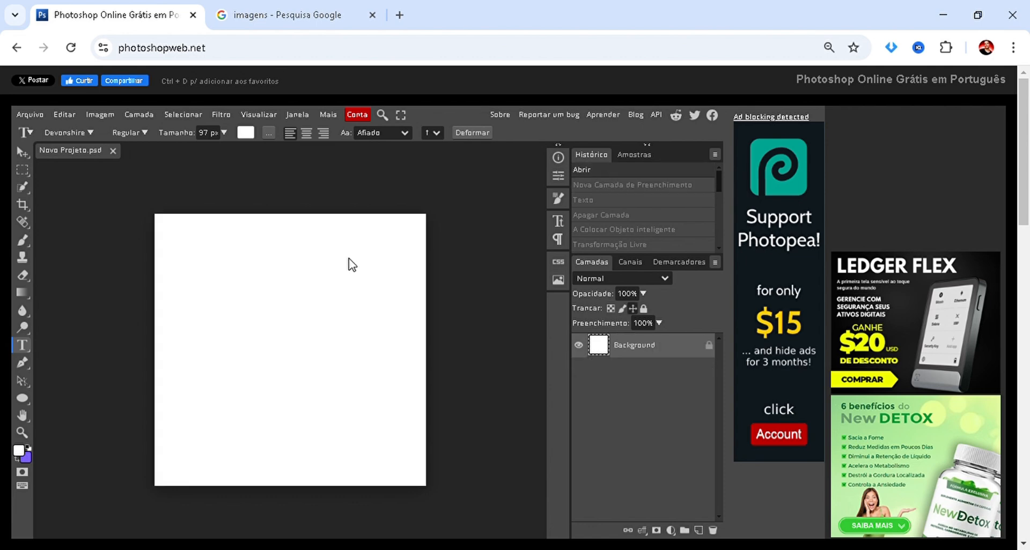
{"action": "left_click", "coordinate": [603, 197]}
{"action": "scroll", "coordinate": [300, 294], "scroll_direction": "down", "scroll_amount": 1}
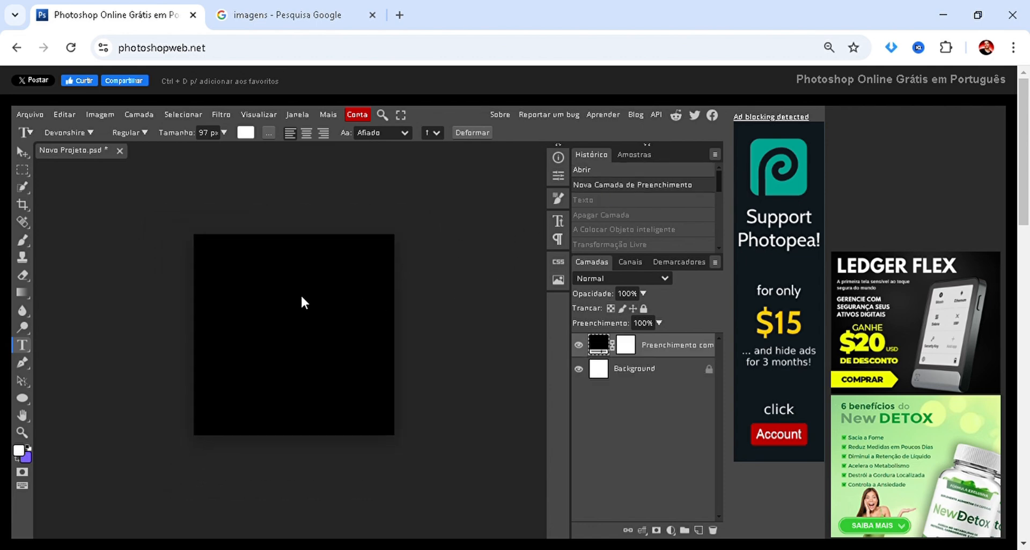
{"action": "scroll", "coordinate": [301, 294], "scroll_direction": "up", "scroll_amount": 1}
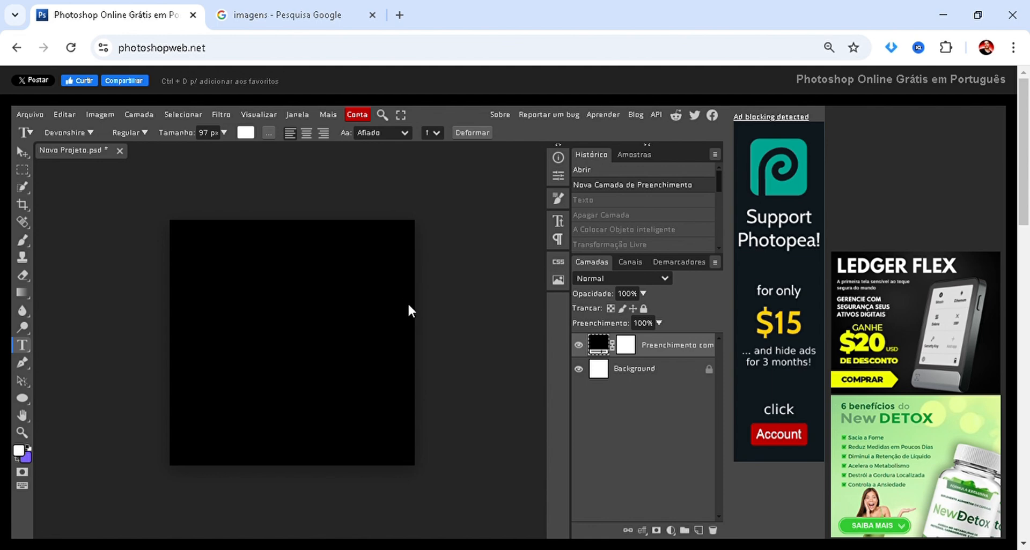
{"action": "left_click", "coordinate": [660, 369]}
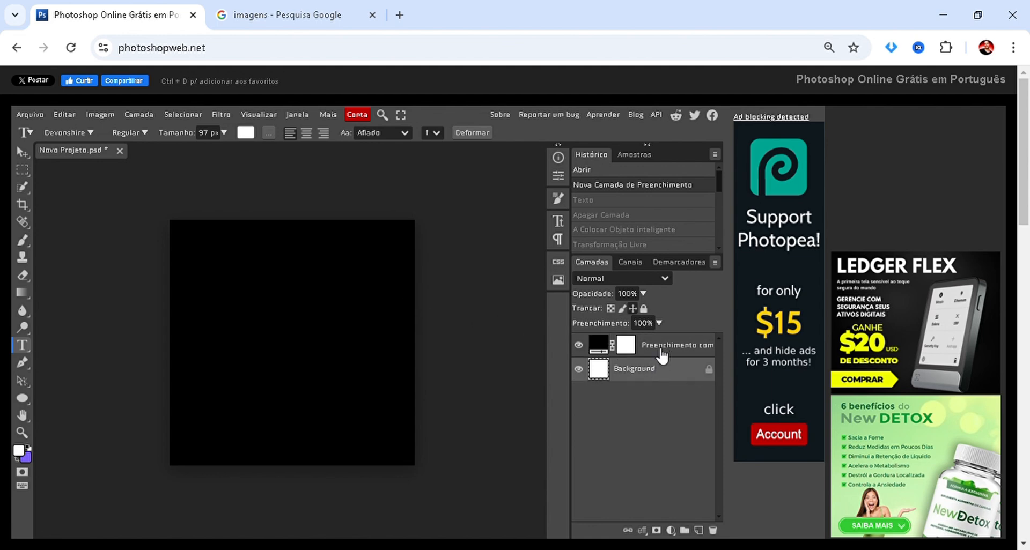
{"action": "left_click", "coordinate": [662, 354]}
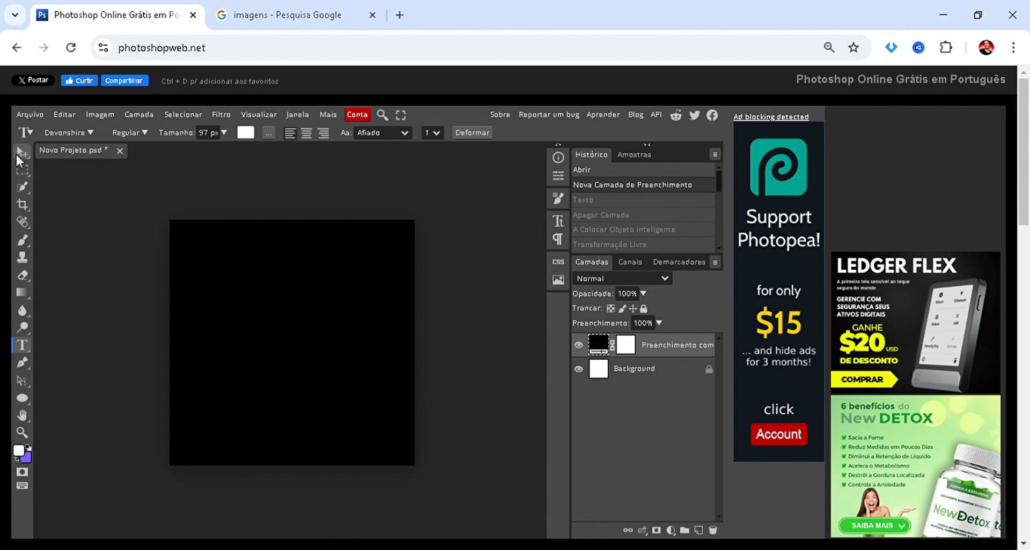
Activate the Move tool, switch to the Eraser tool, and return to the Move tool.
{"action": "key", "text": "v"}
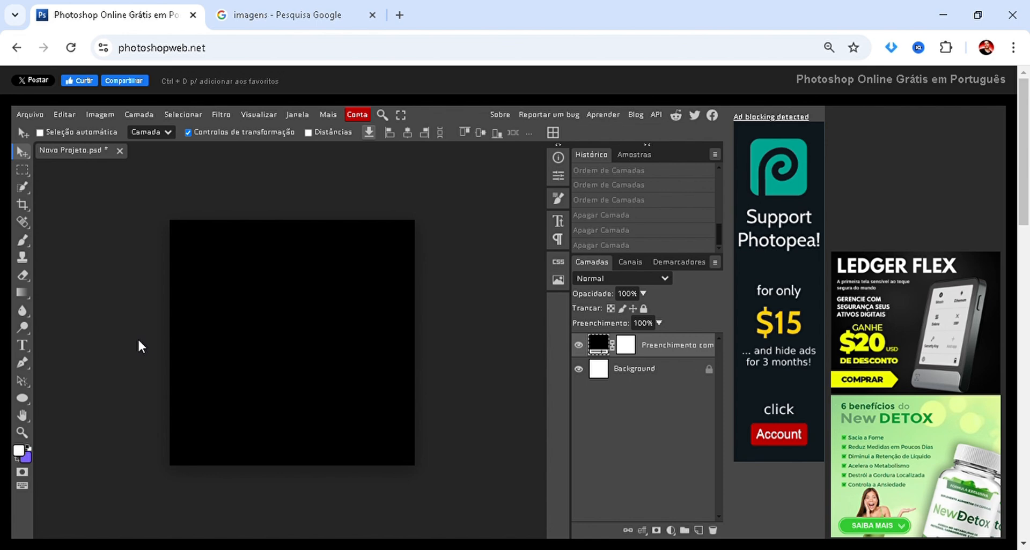
{"action": "key", "text": "e"}
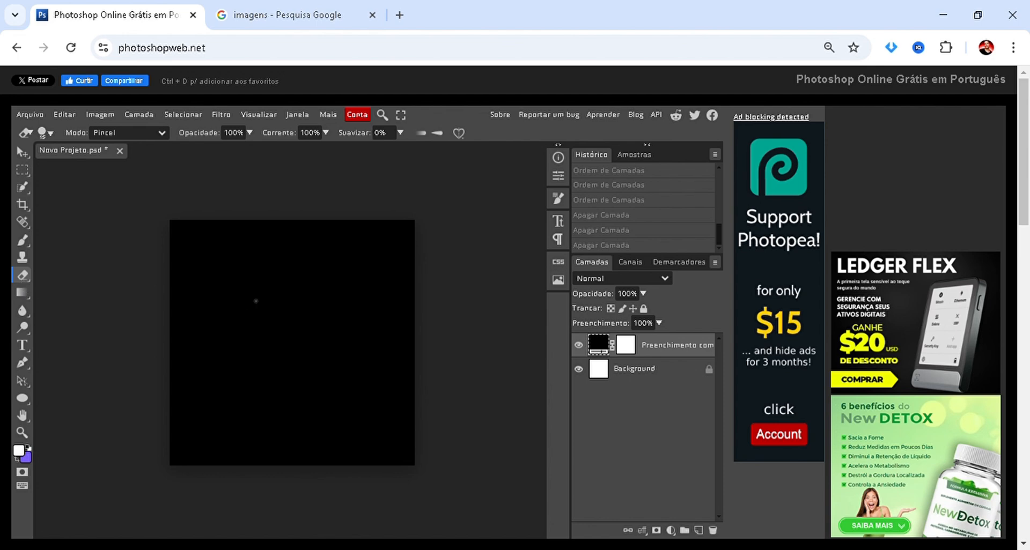
{"action": "key", "text": "v"}
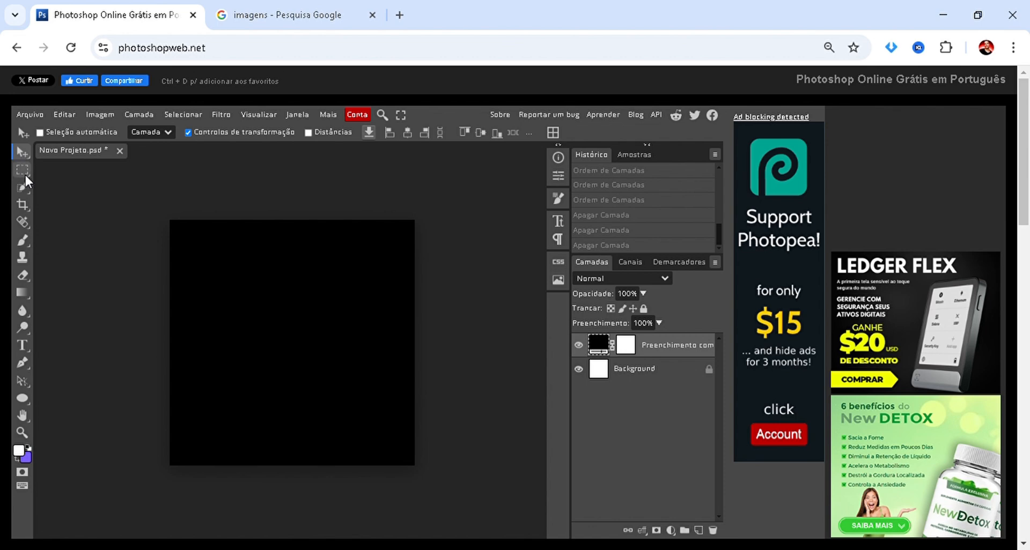
Draw a large red circle on the black canvas with the Ellipse tool and move it near the canvas centre.
{"action": "left_click", "coordinate": [23, 400]}
{"action": "left_click_drag", "start_coordinate": [204, 276], "coordinate": [368, 438]}
{"action": "key", "text": "v"}
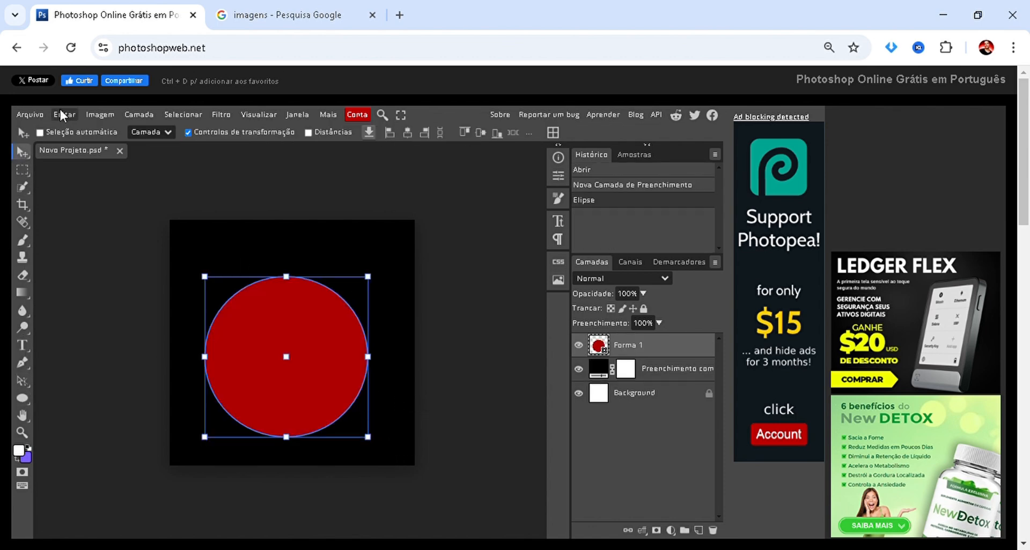
{"action": "mouse_move", "coordinate": [278, 323]}
{"action": "left_mouse_down"}
{"action": "mouse_move", "coordinate": [281, 283]}
{"action": "mouse_move", "coordinate": [289, 324]}
{"action": "left_mouse_up"}
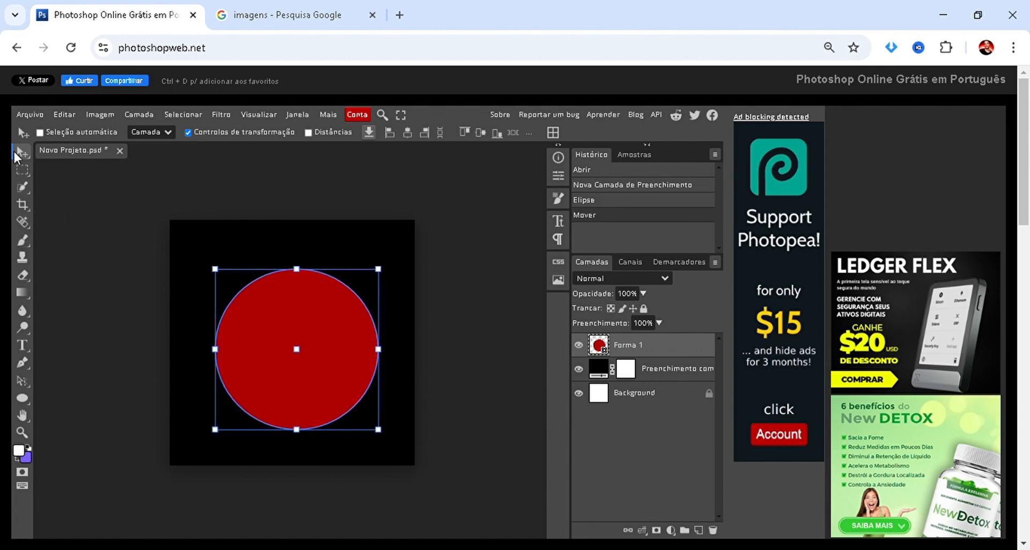
{"action": "mouse_move", "coordinate": [323, 404]}
{"action": "left_mouse_down"}
{"action": "mouse_move", "coordinate": [322, 378]}
{"action": "mouse_move", "coordinate": [326, 422]}
{"action": "mouse_move", "coordinate": [313, 417]}
{"action": "mouse_move", "coordinate": [314, 403]}
{"action": "left_mouse_up"}
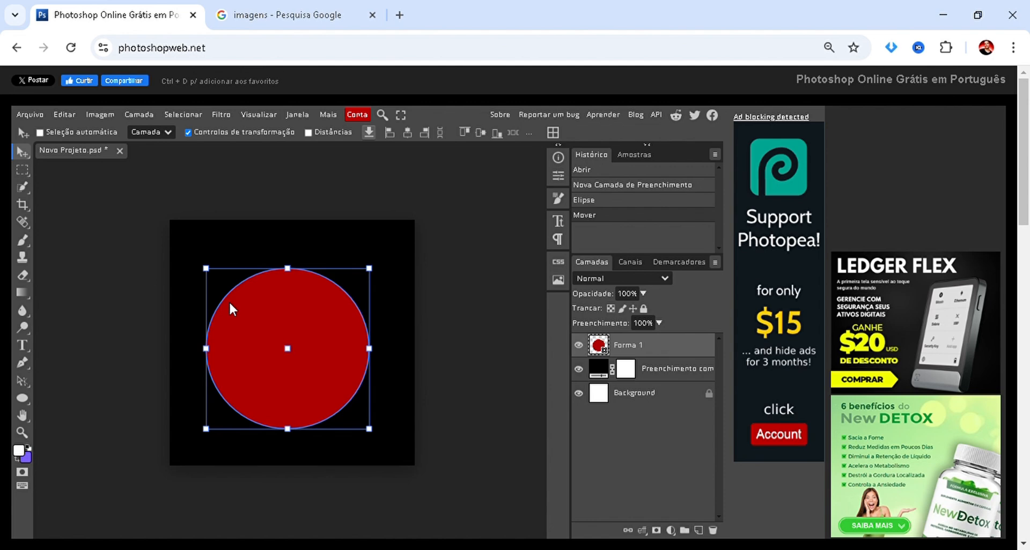
Try to paint on the red circle's shape layer with the Brush tool.
{"action": "key", "text": "b"}
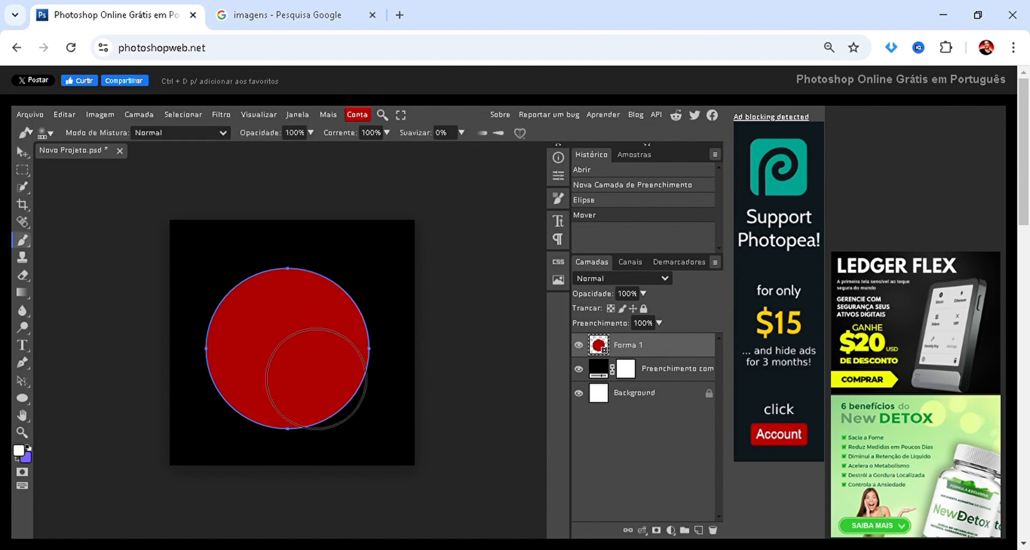
{"action": "left_click", "coordinate": [319, 348]}
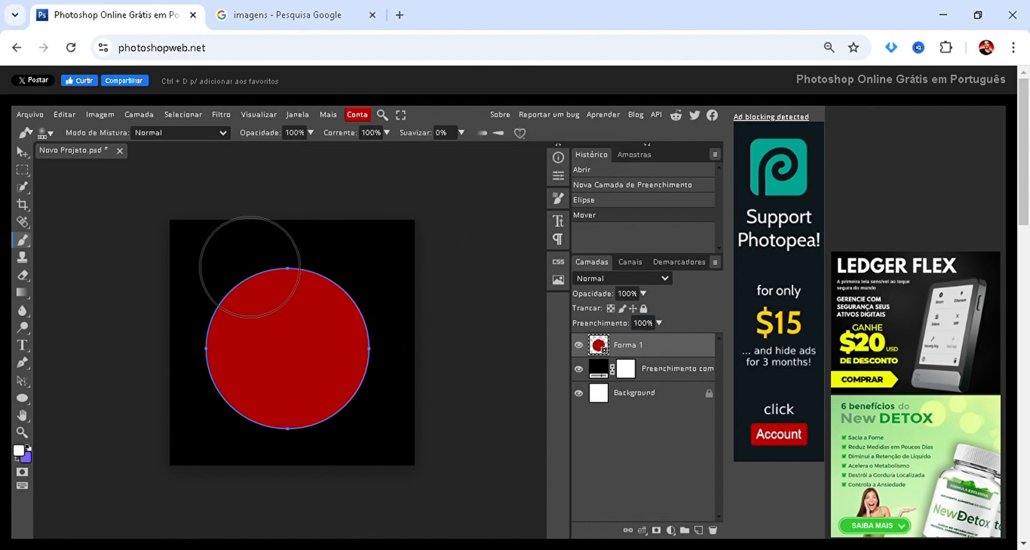
{"action": "left_click", "coordinate": [315, 334]}
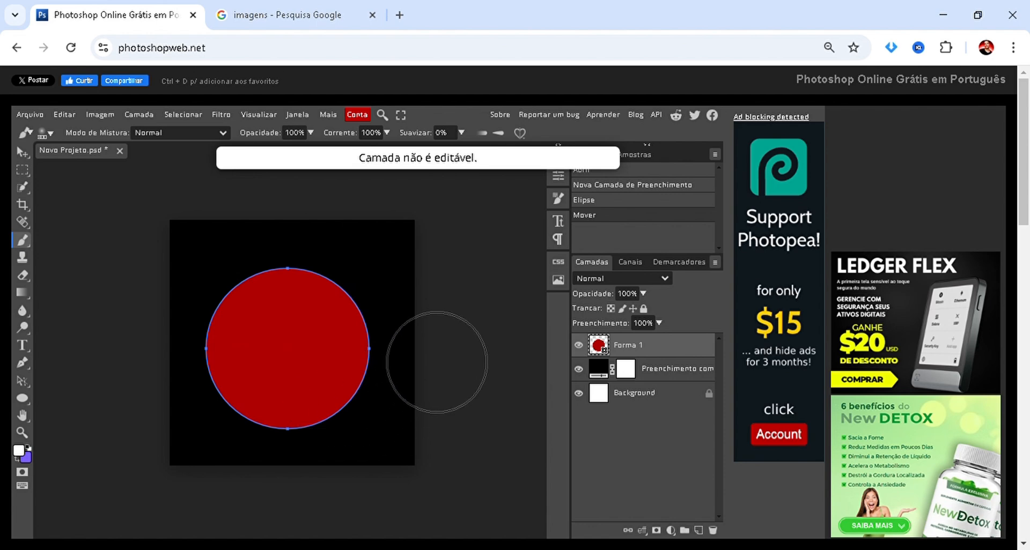
{"action": "left_click", "coordinate": [303, 395]}
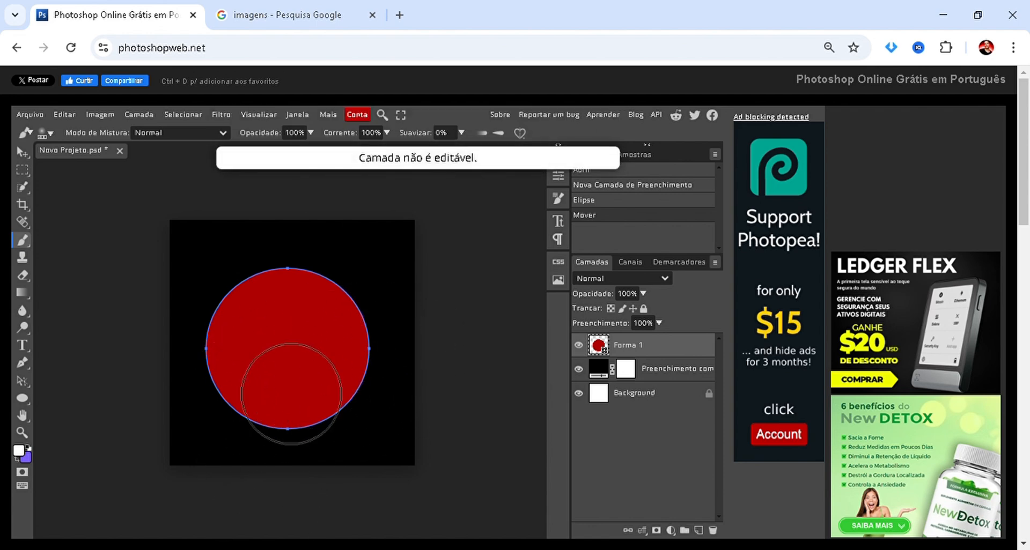
{"action": "left_click", "coordinate": [364, 312]}
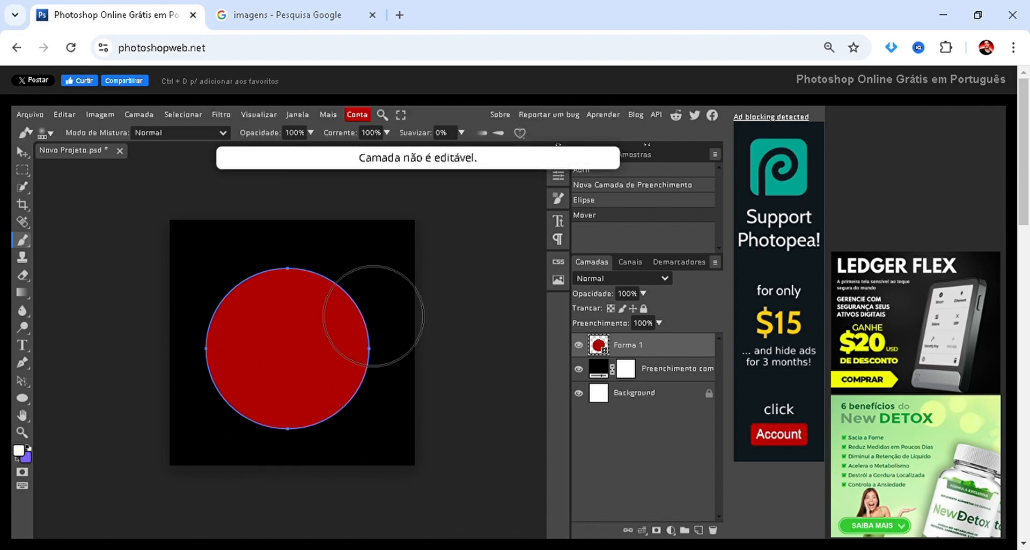
{"action": "left_click", "coordinate": [258, 379]}
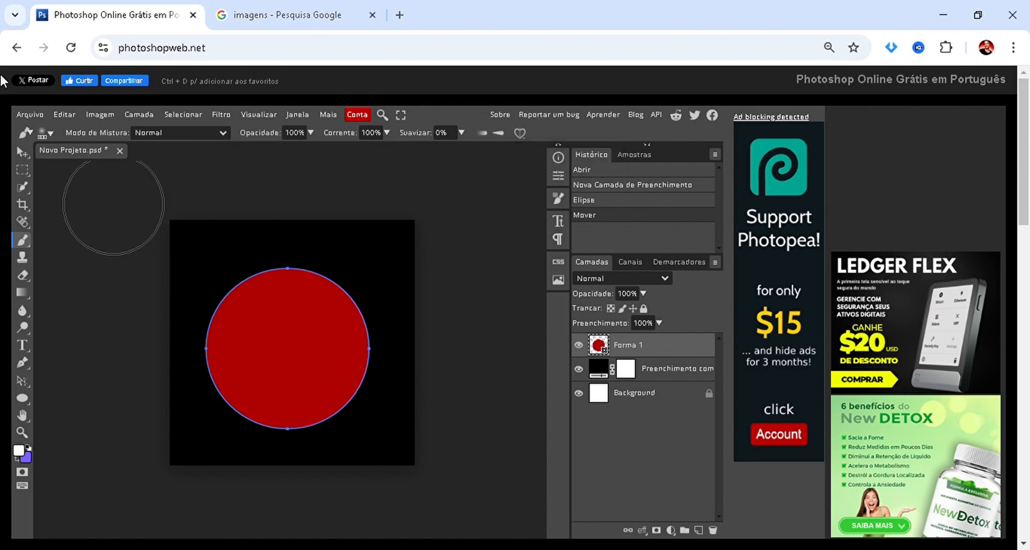
Move the red circle down to the canvas's lower edge, try the Brush tool on it, and move it back near the centre.
{"action": "key", "text": "v"}
{"action": "mouse_move", "coordinate": [240, 333]}
{"action": "left_mouse_down"}
{"action": "mouse_move", "coordinate": [254, 323]}
{"action": "mouse_move", "coordinate": [253, 392]}
{"action": "left_mouse_up"}
{"action": "key", "text": "b"}
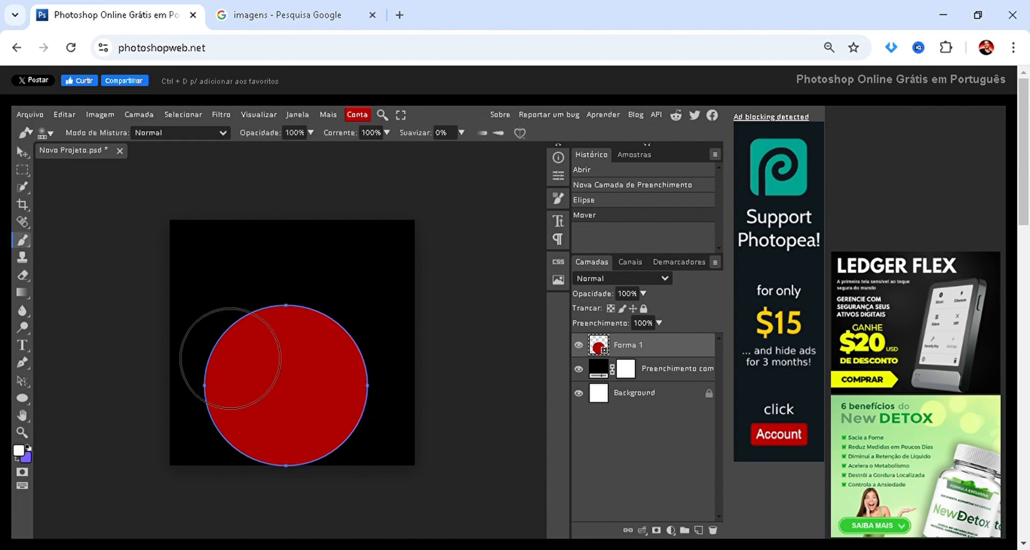
{"action": "left_click", "coordinate": [317, 322]}
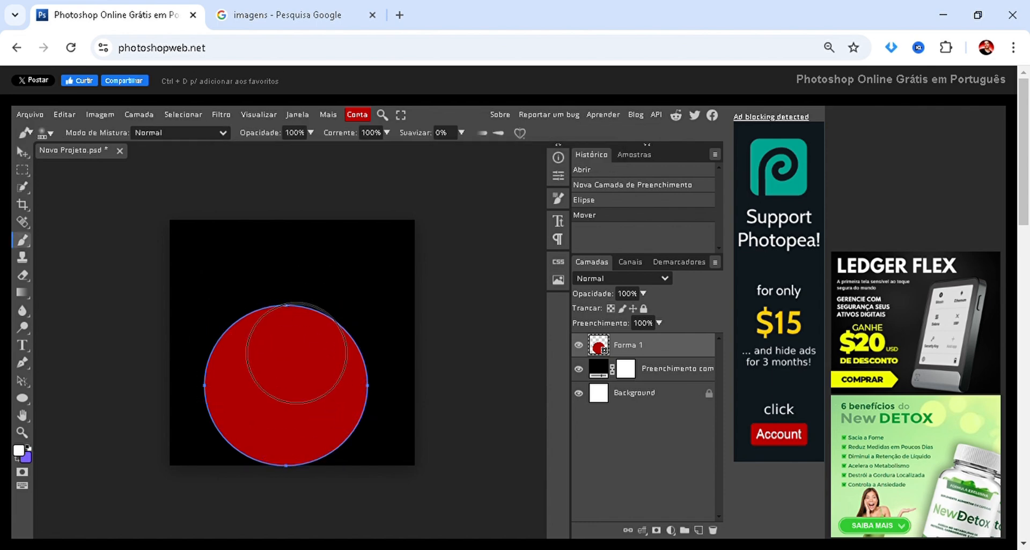
{"action": "key", "text": "v"}
{"action": "mouse_move", "coordinate": [296, 352]}
{"action": "left_mouse_down"}
{"action": "mouse_move", "coordinate": [308, 300]}
{"action": "mouse_move", "coordinate": [305, 337]}
{"action": "mouse_move", "coordinate": [302, 317]}
{"action": "left_mouse_up"}
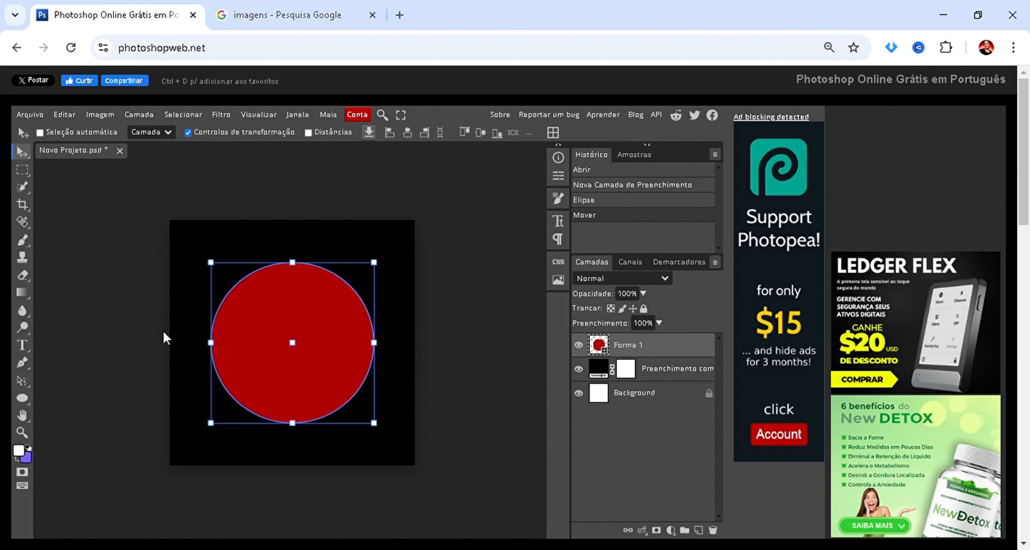
Try to move the black fill layer on the canvas, and delete the red circle layer.
{"action": "left_click", "coordinate": [147, 330], "text": "ctrl"}
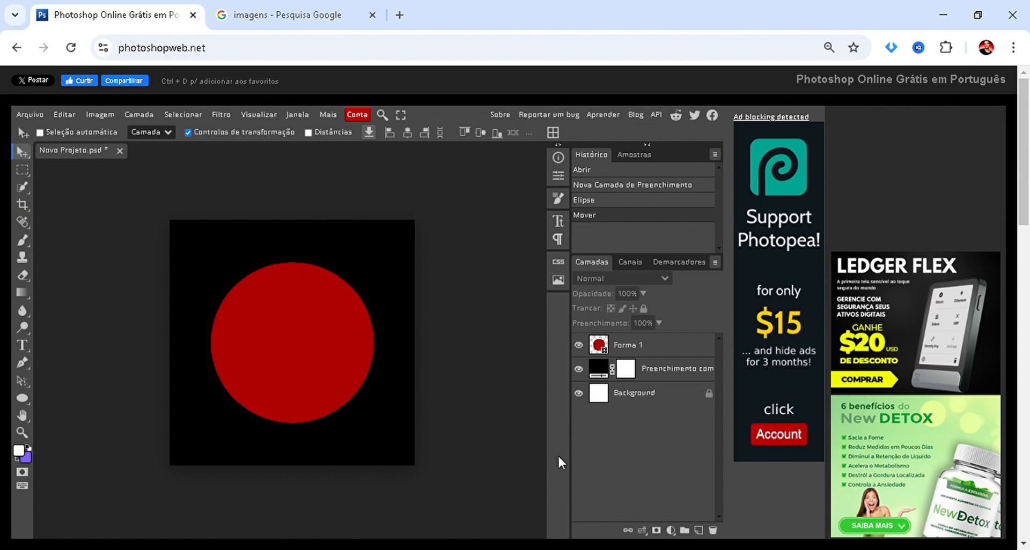
{"action": "left_click", "coordinate": [677, 374]}
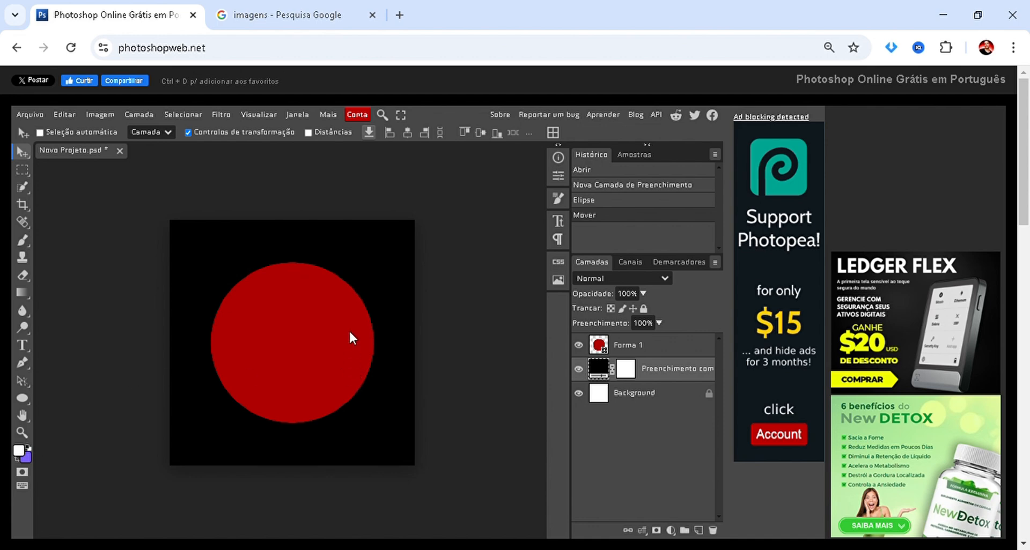
{"action": "left_click_drag", "start_coordinate": [349, 332], "coordinate": [354, 317]}
{"action": "left_click", "coordinate": [630, 346]}
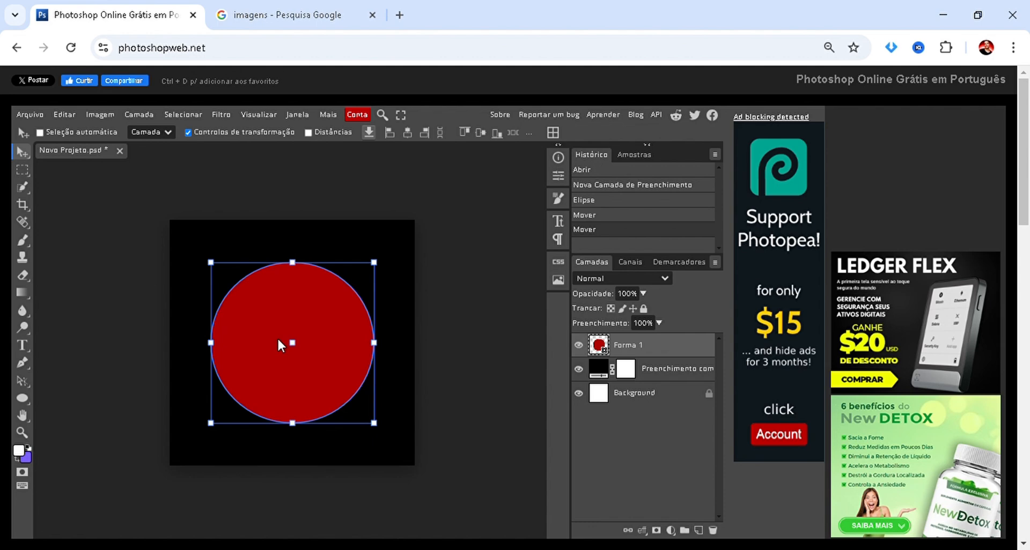
{"action": "key", "text": "Delete"}
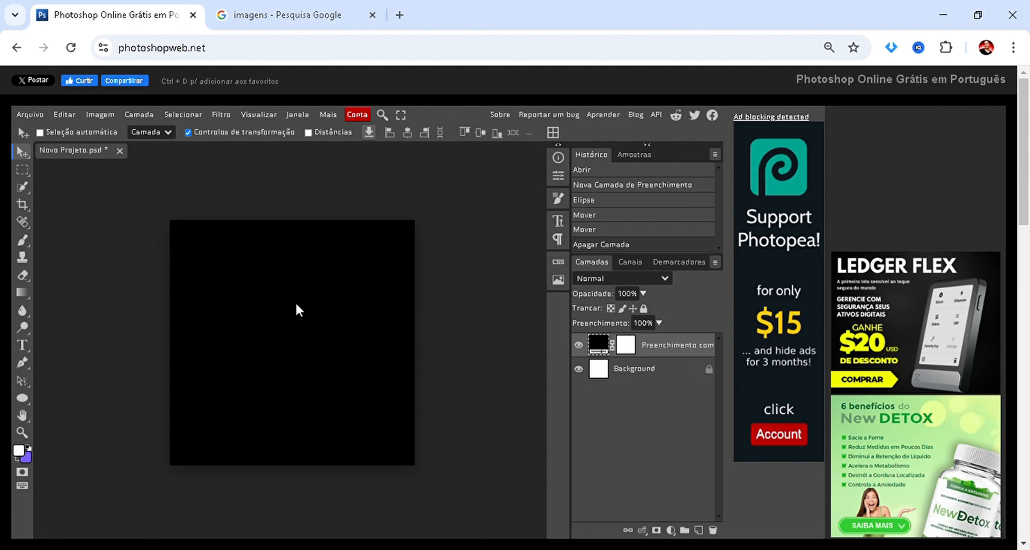
Open the Pixelcut astronaut picture in the Google Images results and place it in the Photopea project.
{"action": "left_click", "coordinate": [267, 13]}
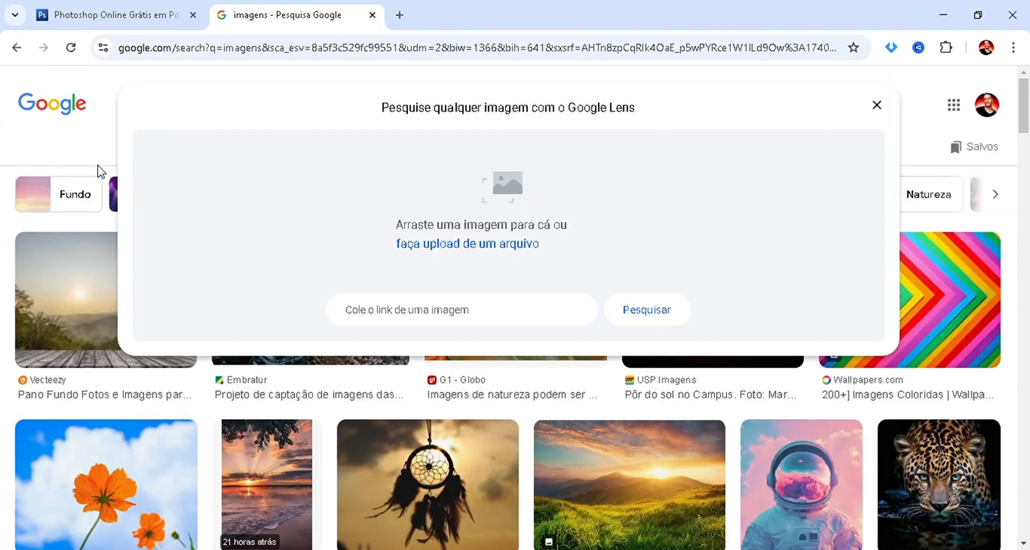
{"action": "left_click", "coordinate": [83, 153]}
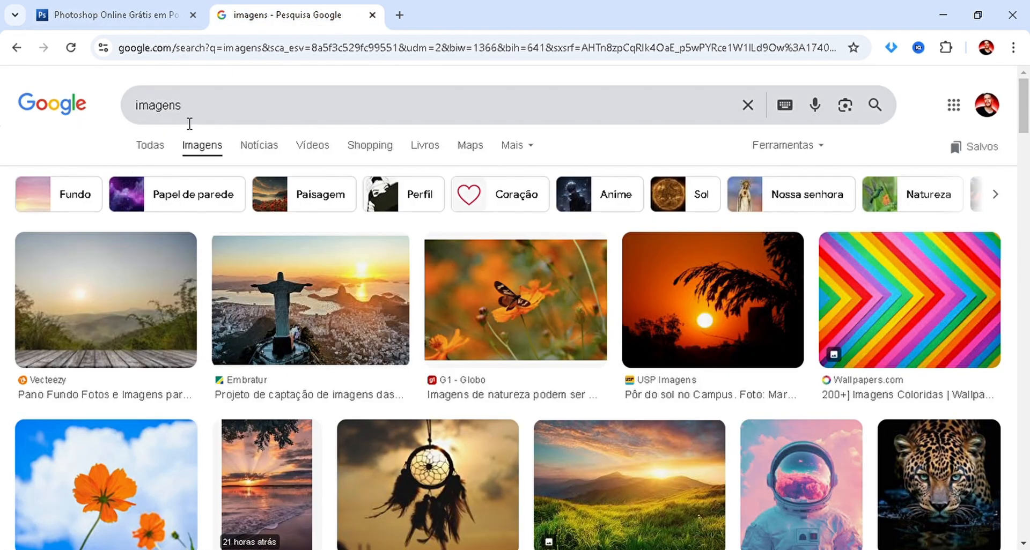
{"action": "scroll", "coordinate": [356, 275], "scroll_direction": "down", "scroll_amount": 1}
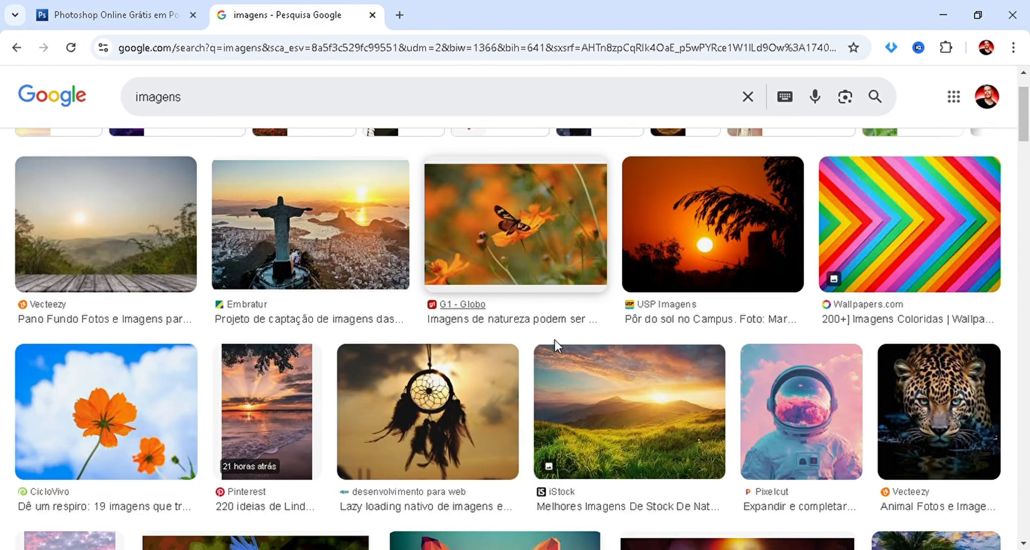
{"action": "left_click", "coordinate": [811, 356]}
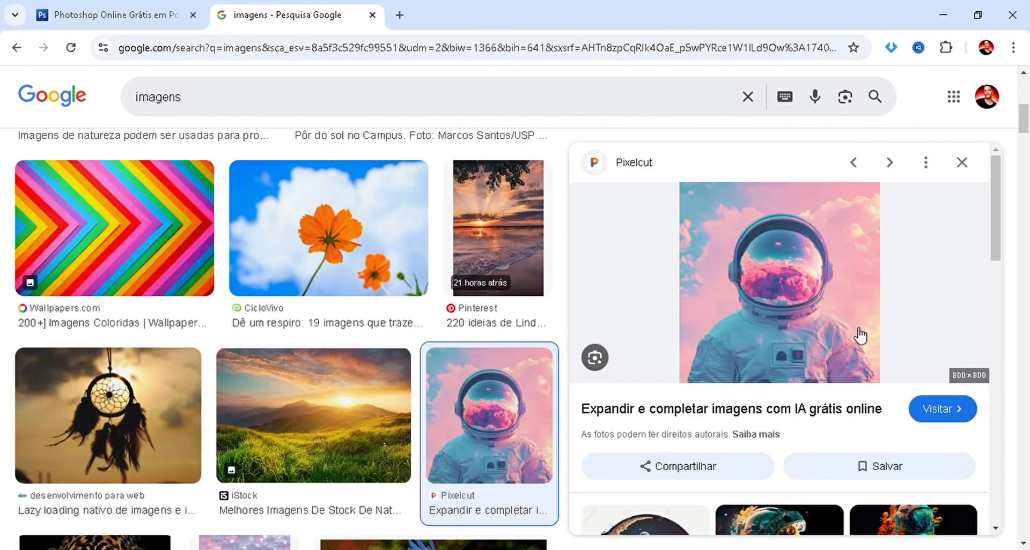
{"action": "left_click_drag", "start_coordinate": [861, 335], "coordinate": [317, 355]}
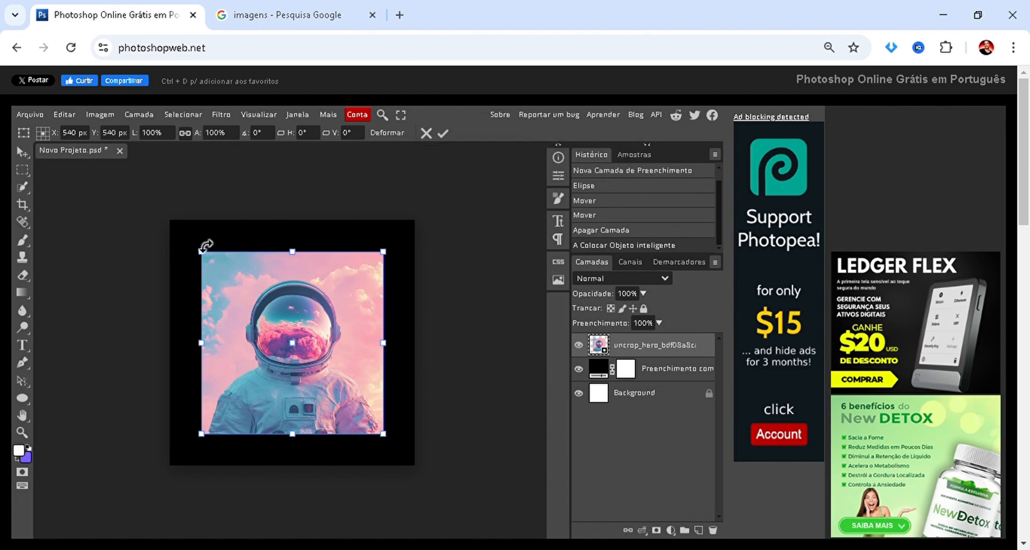
Scale the astronaut image to 139%, position it at about X 524 px, Y 719 px, and apply the transformation.
{"action": "left_click_drag", "start_coordinate": [202, 252], "coordinate": [90, 190]}
{"action": "left_click_drag", "start_coordinate": [234, 328], "coordinate": [267, 353]}
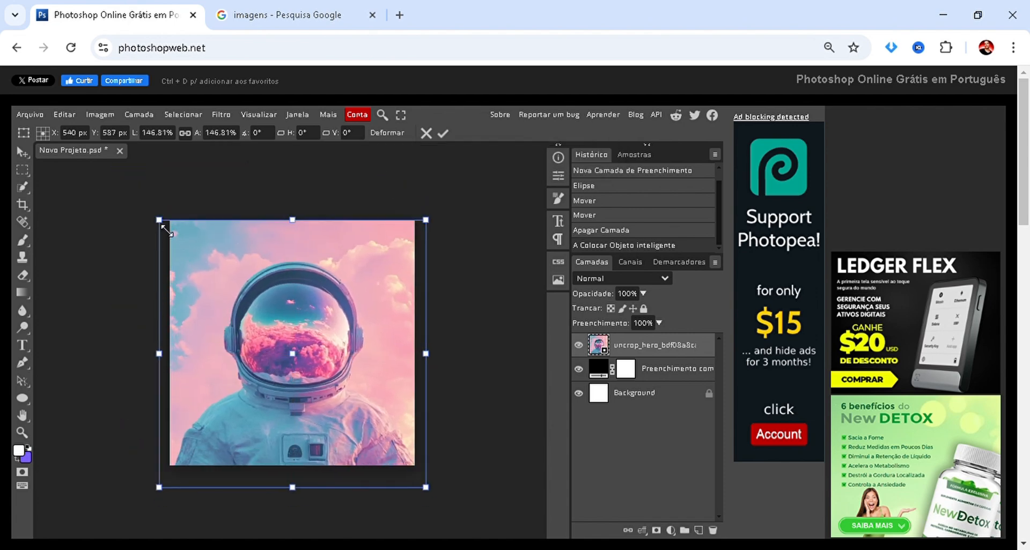
{"action": "left_click_drag", "start_coordinate": [164, 227], "coordinate": [221, 278]}
{"action": "left_click_drag", "start_coordinate": [263, 353], "coordinate": [205, 356]}
{"action": "left_click_drag", "start_coordinate": [379, 353], "coordinate": [424, 372]}
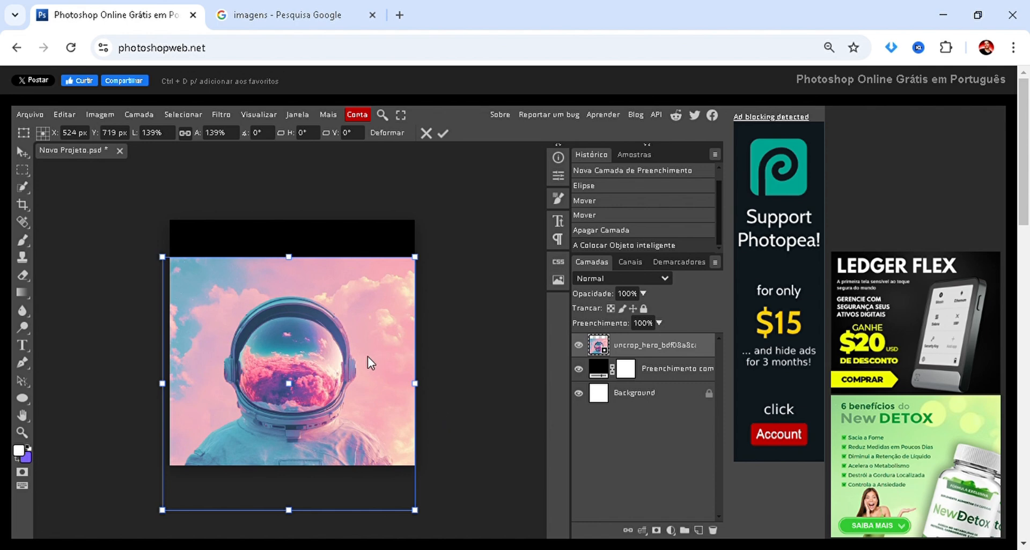
{"action": "left_click", "coordinate": [444, 133]}
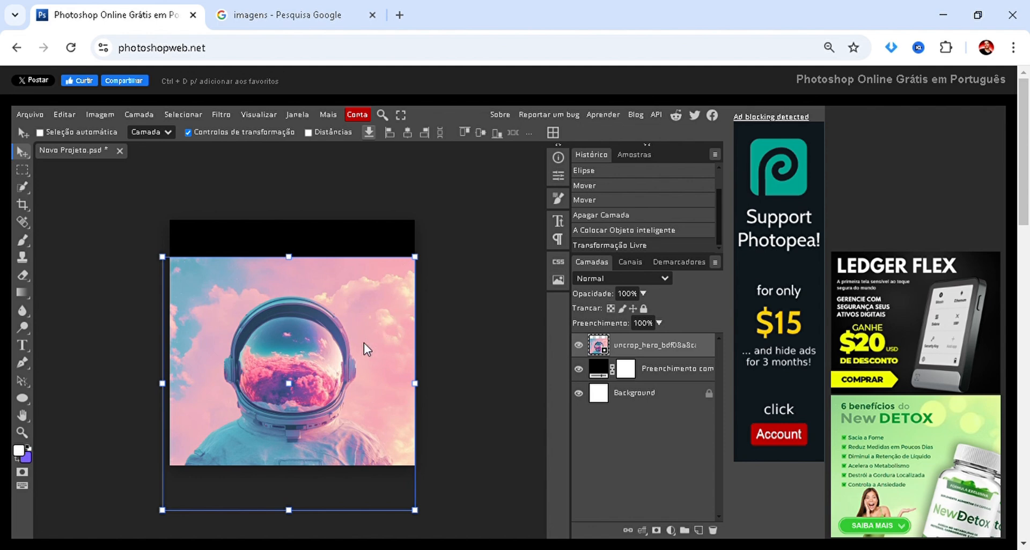
Move the astronaut image up over the black canvas area and delete its layer.
{"action": "left_click_drag", "start_coordinate": [364, 343], "coordinate": [359, 309]}
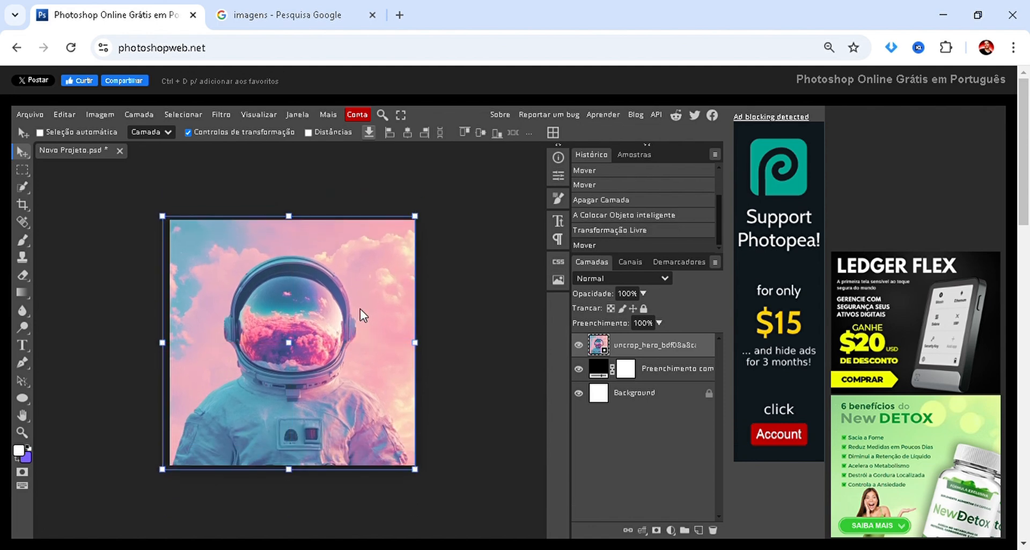
{"action": "key", "text": "Delete"}
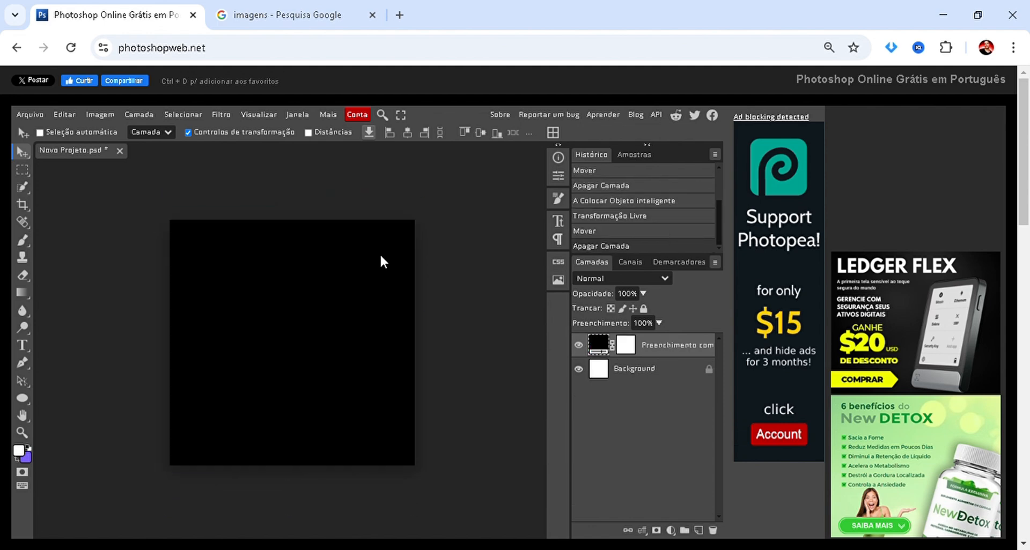
Try placing the astronaut picture from Google Images again and shifting it slightly left, and undo those changes.
{"action": "left_click", "coordinate": [230, 10]}
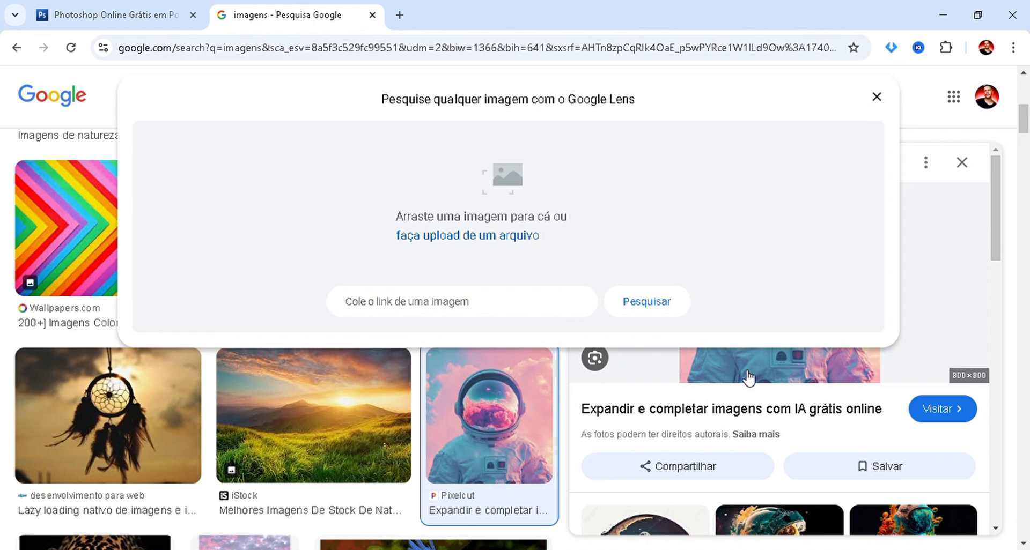
{"action": "left_click_drag", "start_coordinate": [747, 372], "coordinate": [252, 374]}
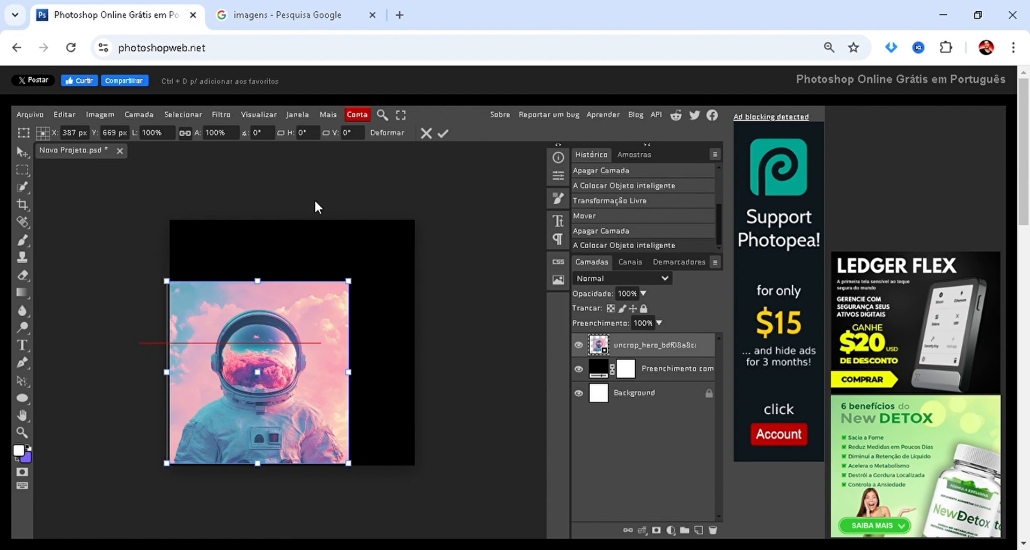
{"action": "left_click", "coordinate": [422, 138]}
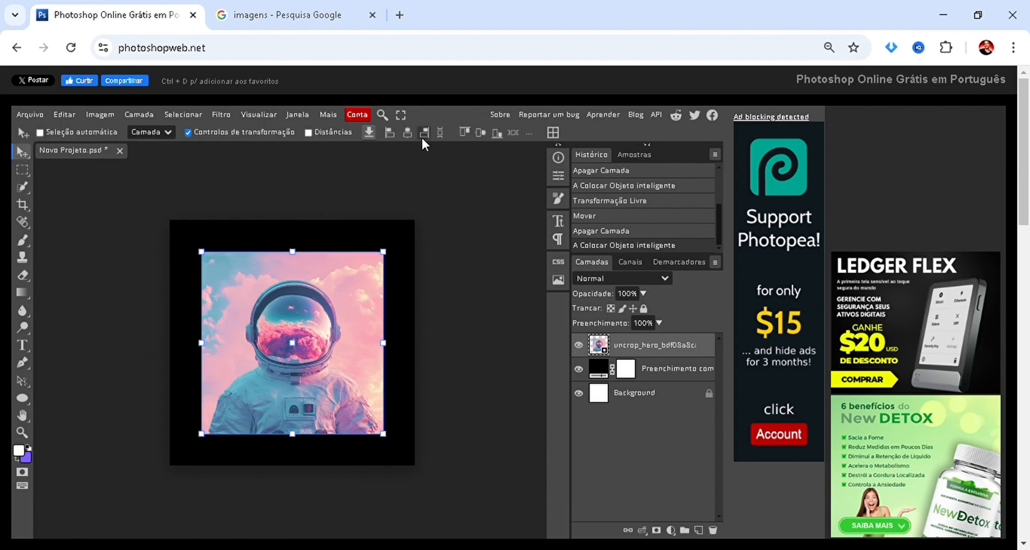
{"action": "mouse_move", "coordinate": [273, 390]}
{"action": "left_mouse_down"}
{"action": "mouse_move", "coordinate": [285, 372]}
{"action": "mouse_move", "coordinate": [263, 392]}
{"action": "left_mouse_up"}
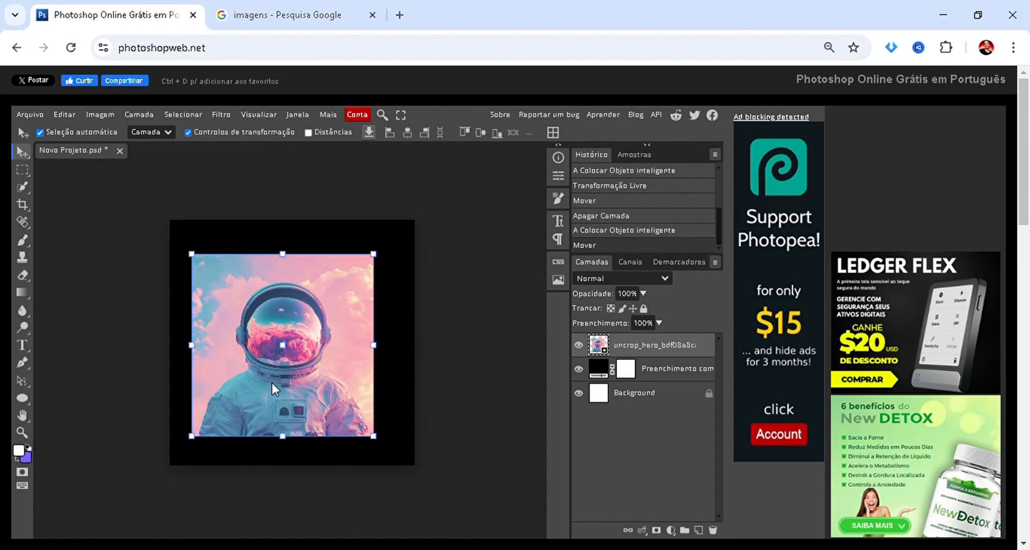
{"action": "key", "text": "ctrl+z"}
{"action": "key", "text": "ctrl+z"}
Place the astronaut picture from Google Images at 100% scale and move it up to the canvas's upper edge.
{"action": "left_click", "coordinate": [243, 8]}
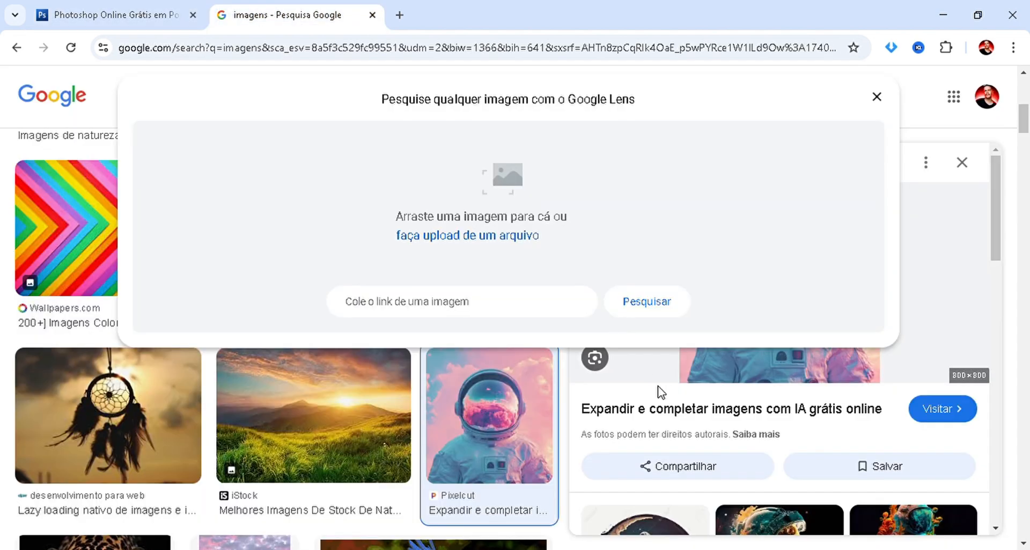
{"action": "left_click_drag", "start_coordinate": [720, 361], "coordinate": [267, 314]}
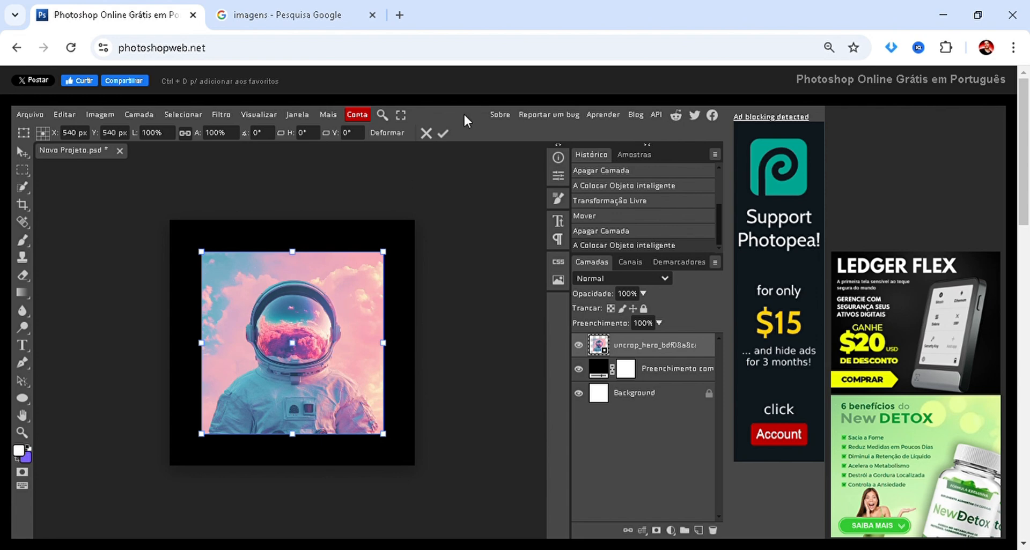
{"action": "left_click", "coordinate": [441, 132]}
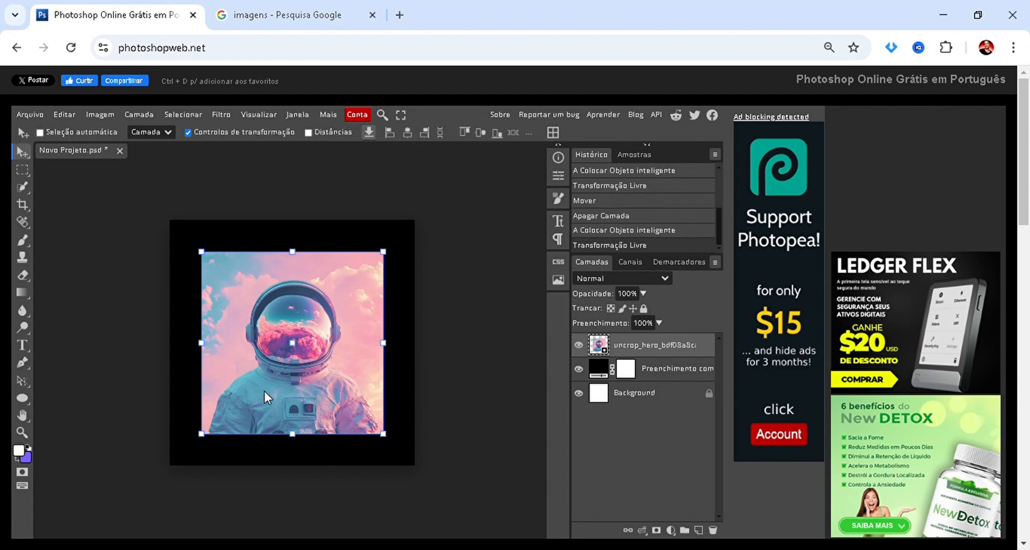
{"action": "left_click_drag", "start_coordinate": [266, 395], "coordinate": [287, 345]}
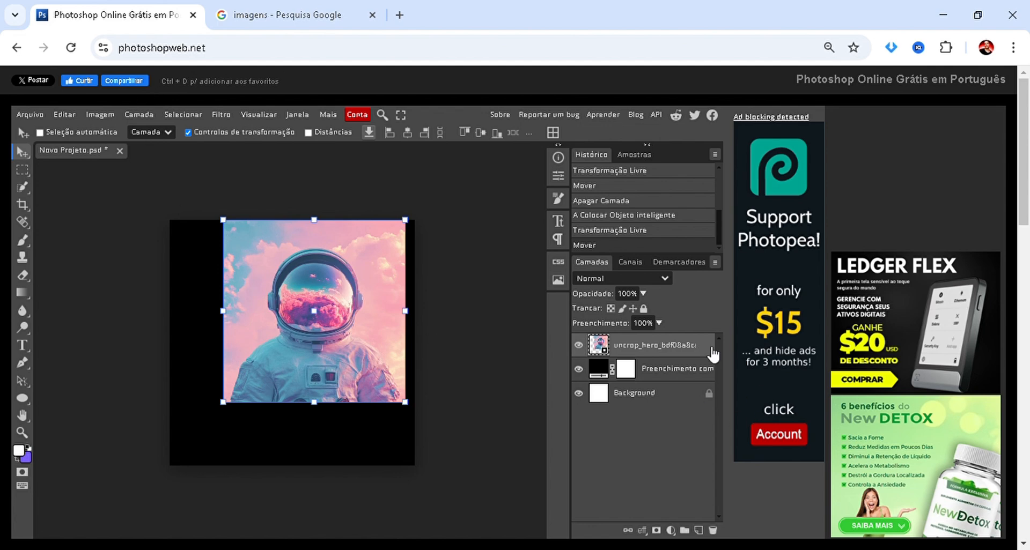
Reorder the astronaut layer beneath the black fill layer and shift the hidden image down and to the left.
{"action": "left_click_drag", "start_coordinate": [655, 354], "coordinate": [652, 372]}
{"action": "left_click_drag", "start_coordinate": [653, 371], "coordinate": [653, 373]}
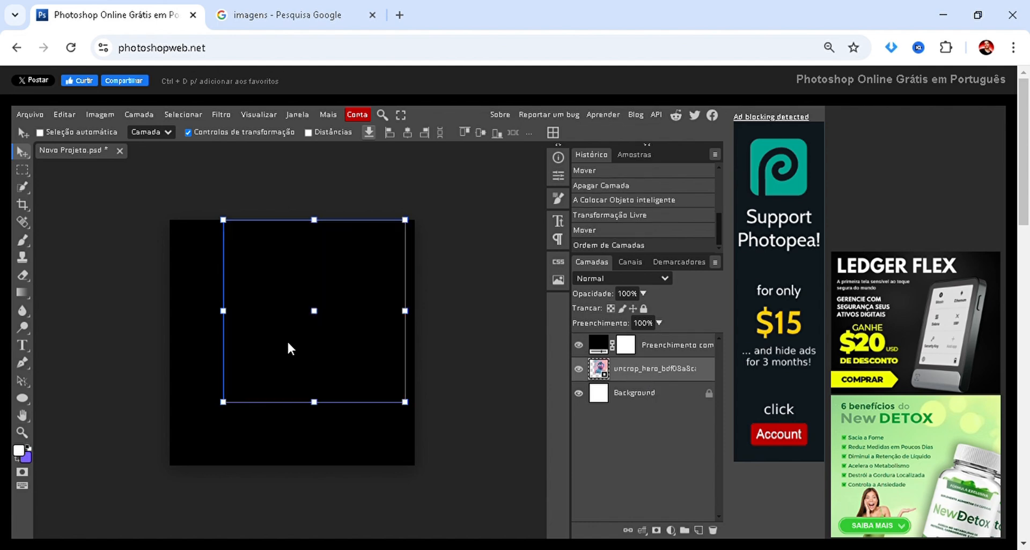
{"action": "left_click_drag", "start_coordinate": [288, 343], "coordinate": [261, 363]}
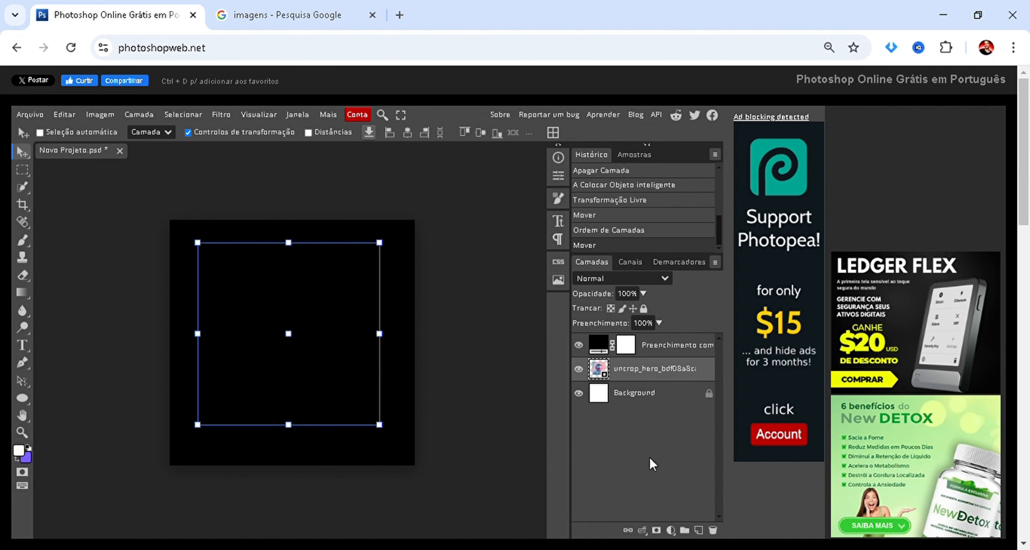
Bring the astronaut layer back above the black fill and move the image to the canvas's lower edge.
{"action": "left_click_drag", "start_coordinate": [654, 370], "coordinate": [656, 339]}
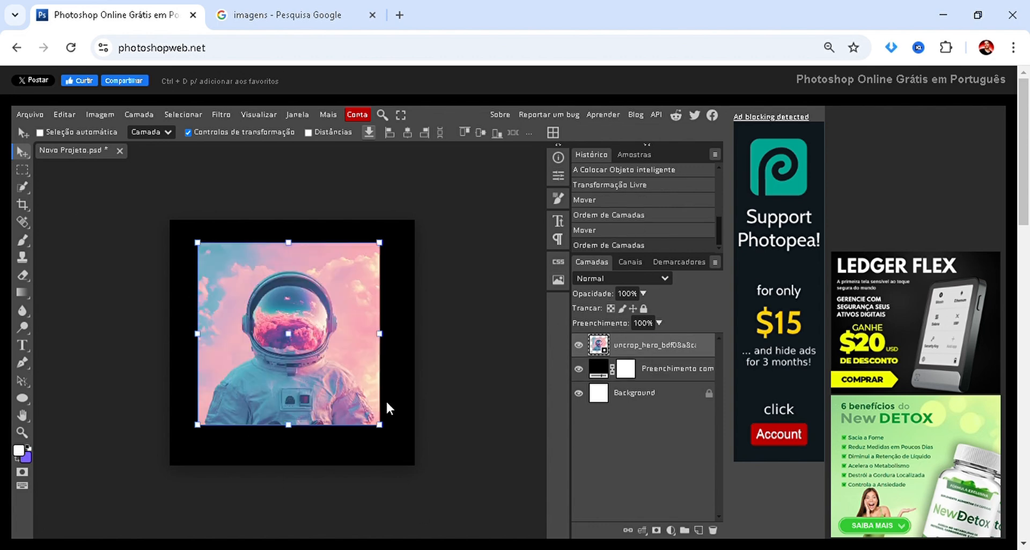
{"action": "left_click_drag", "start_coordinate": [274, 396], "coordinate": [294, 414]}
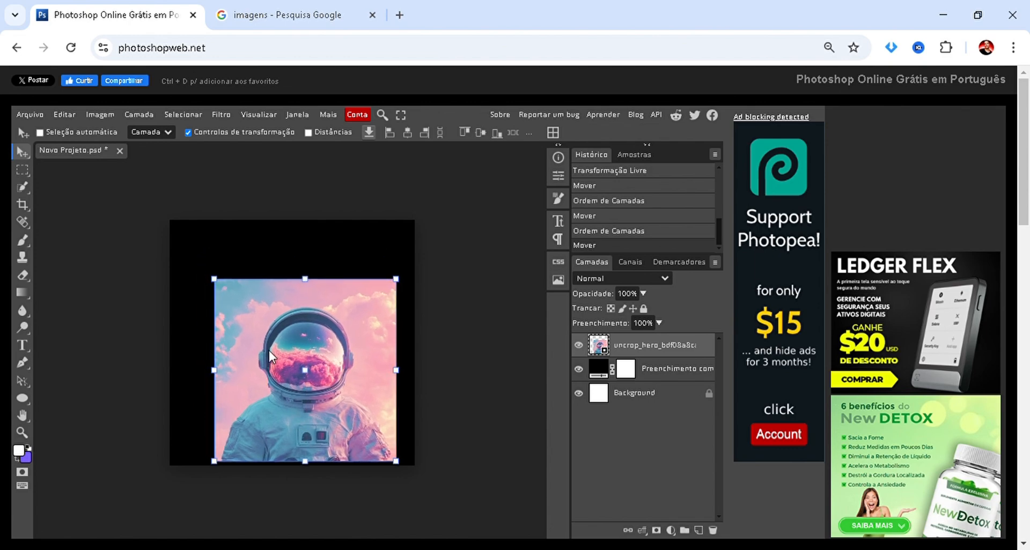
Find the red-and-black Naruto picture in the Google Images results and place it in the Photopea project.
{"action": "left_click", "coordinate": [276, 13]}
{"action": "scroll", "coordinate": [246, 349], "scroll_direction": "down", "scroll_amount": 5}
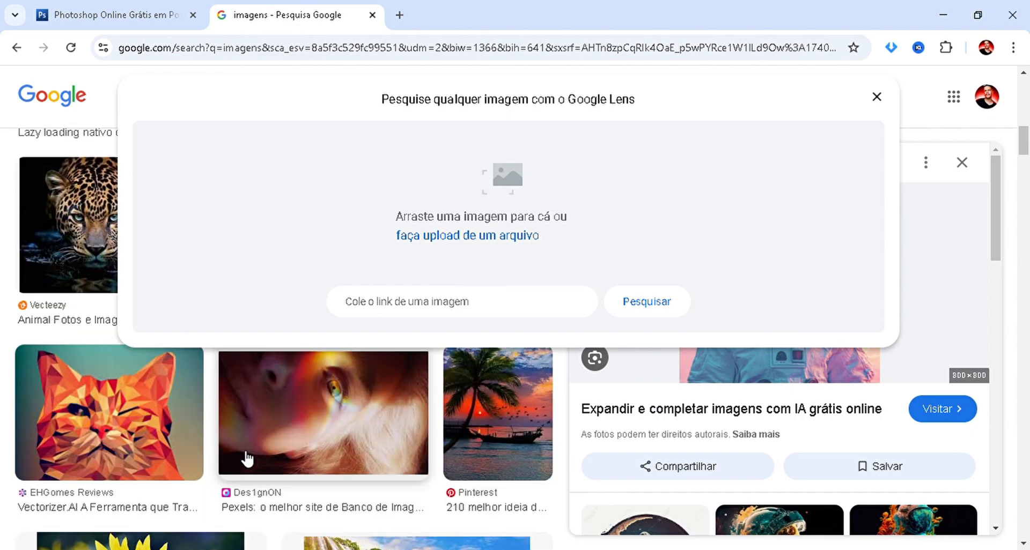
{"action": "scroll", "coordinate": [246, 459], "scroll_direction": "down", "scroll_amount": 8}
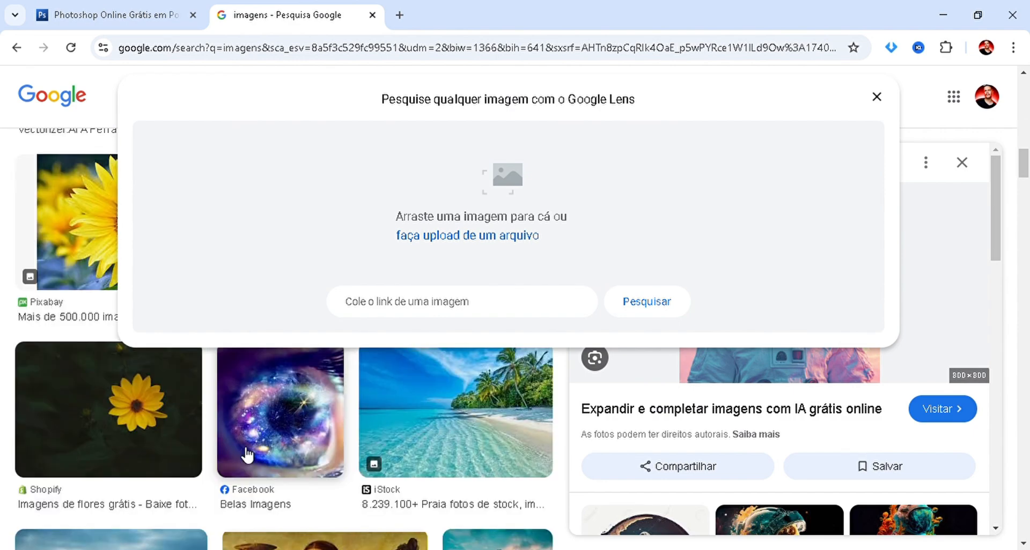
{"action": "scroll", "coordinate": [242, 451], "scroll_direction": "down", "scroll_amount": 1}
{"action": "scroll", "coordinate": [247, 455], "scroll_direction": "down", "scroll_amount": 6}
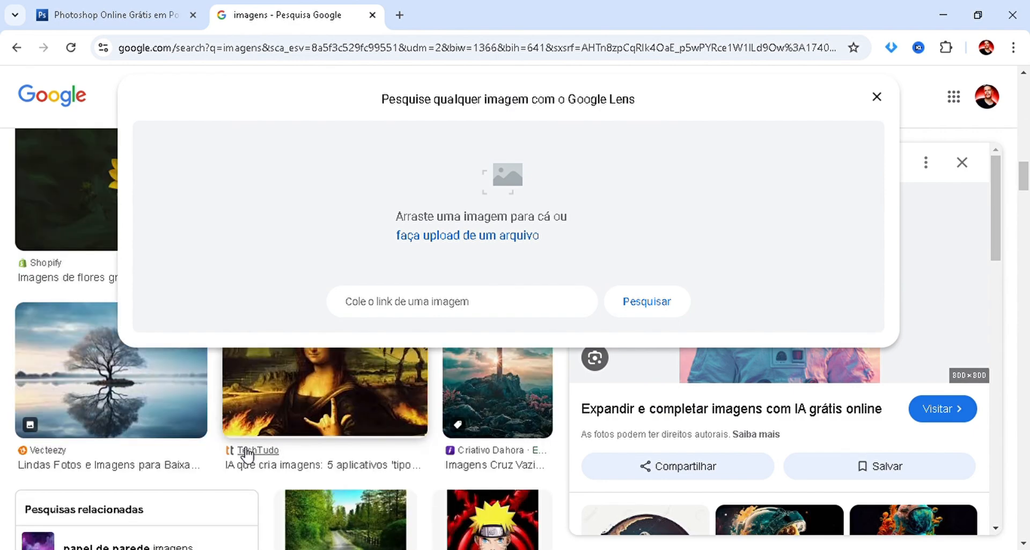
{"action": "scroll", "coordinate": [247, 455], "scroll_direction": "up", "scroll_amount": 4}
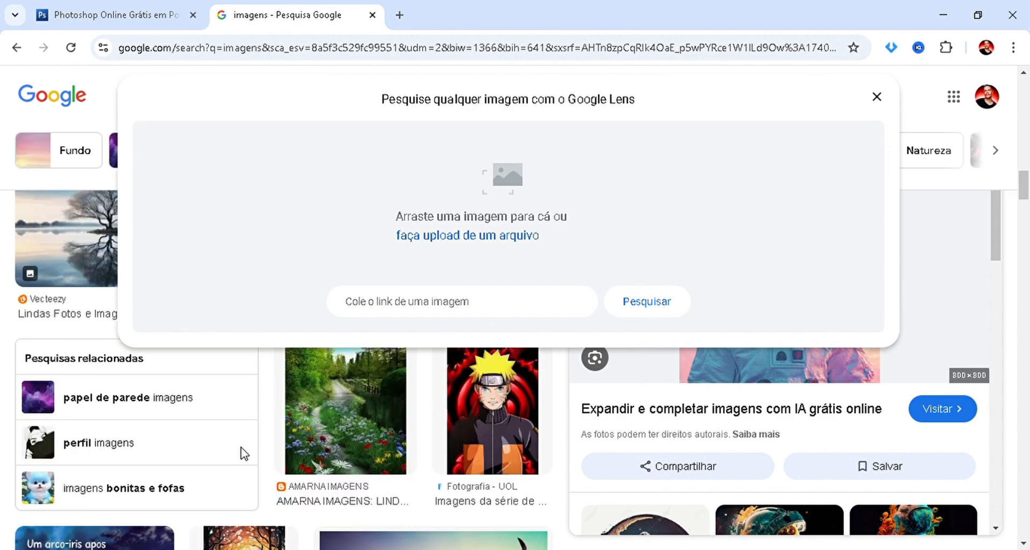
{"action": "left_click_drag", "start_coordinate": [502, 488], "coordinate": [316, 480]}
{"action": "left_click_drag", "start_coordinate": [289, 362], "coordinate": [289, 359]}
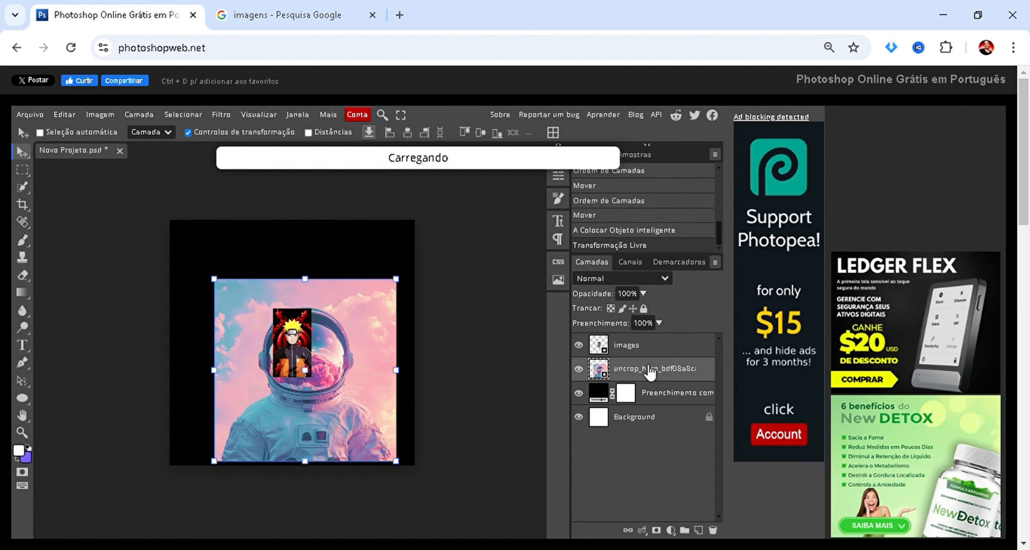
Delete the small duplicate Naruto layer named images and the astronaut layer, keeping the larger Naruto image.
{"action": "key", "text": "Delete"}
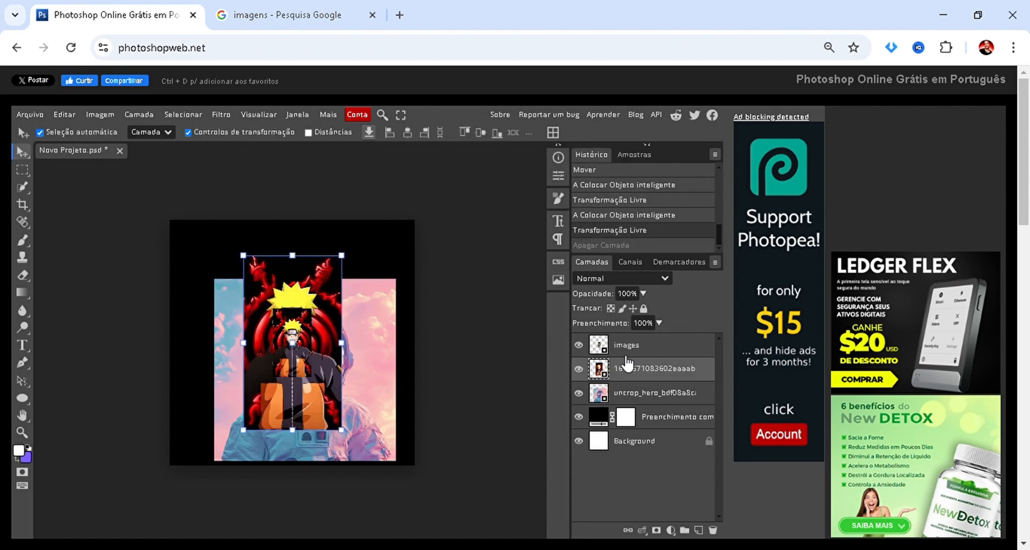
{"action": "key", "text": "ctrl+z"}
{"action": "left_click", "coordinate": [664, 351]}
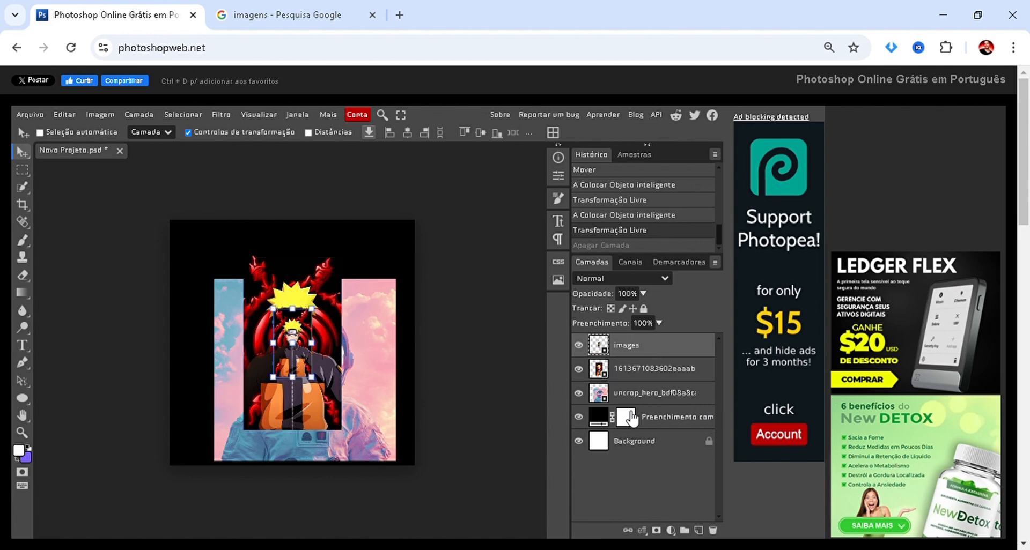
{"action": "key", "text": "Delete"}
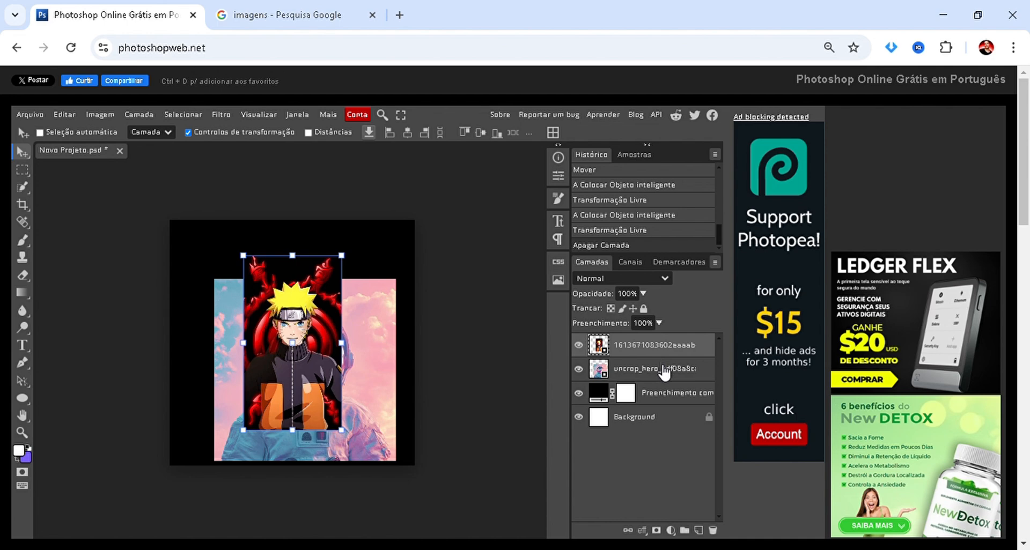
{"action": "left_click", "coordinate": [665, 369]}
{"action": "key", "text": "Delete"}
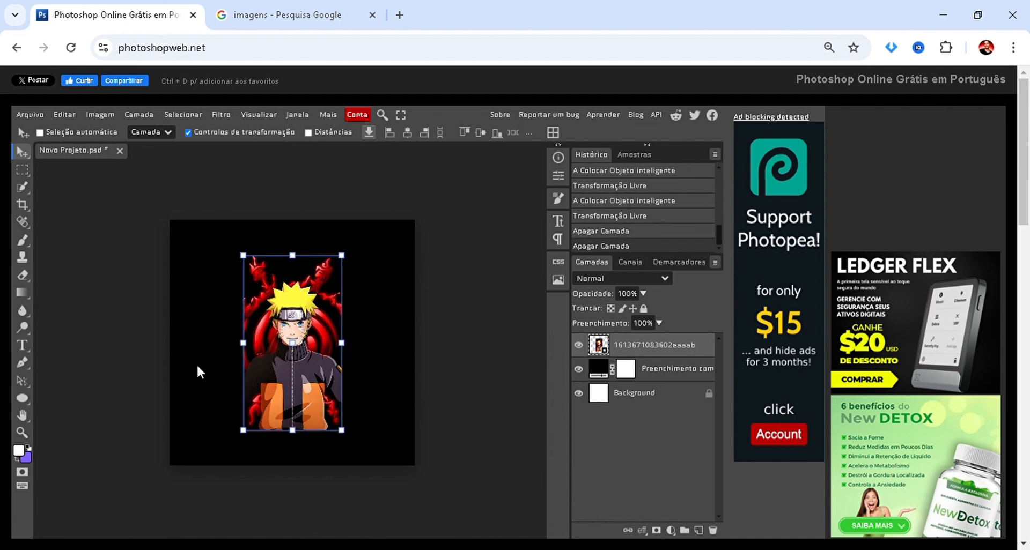
Move the Naruto image to the canvas's right side, enlarge it to the full canvas height, apply the transformation, and deselect the layer.
{"action": "left_click_drag", "start_coordinate": [303, 374], "coordinate": [404, 411]}
{"action": "left_click_drag", "start_coordinate": [323, 291], "coordinate": [274, 221]}
{"action": "left_click", "coordinate": [443, 134]}
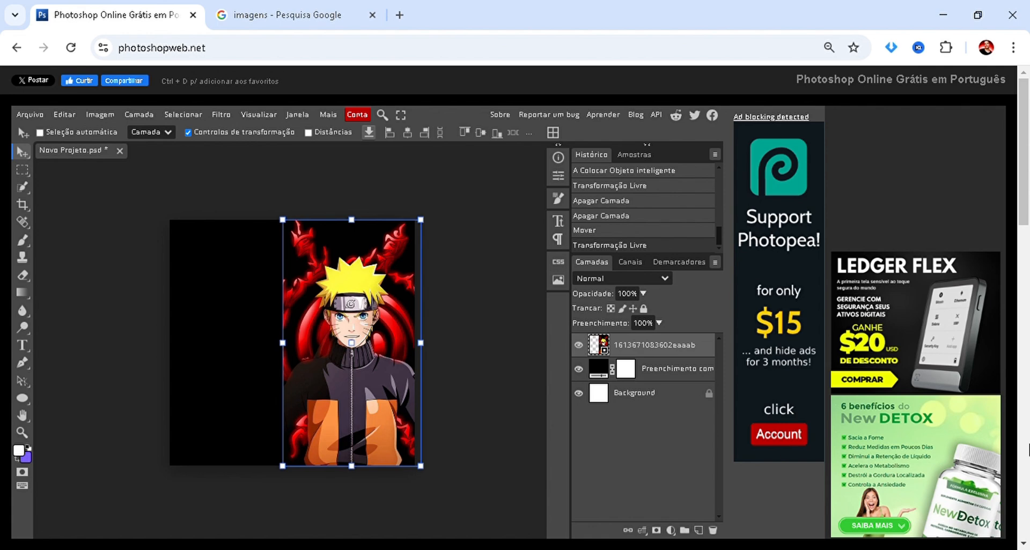
{"action": "left_click", "coordinate": [116, 374]}
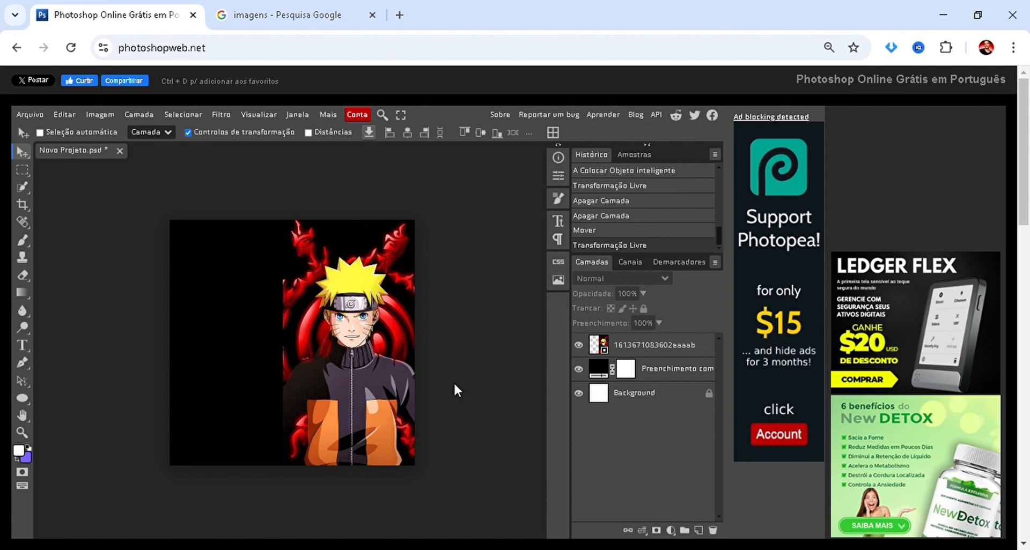
Switch to Google Images and search for "flyer naruto".
{"action": "left_click", "coordinate": [338, 19]}
{"action": "left_click", "coordinate": [1, 129]}
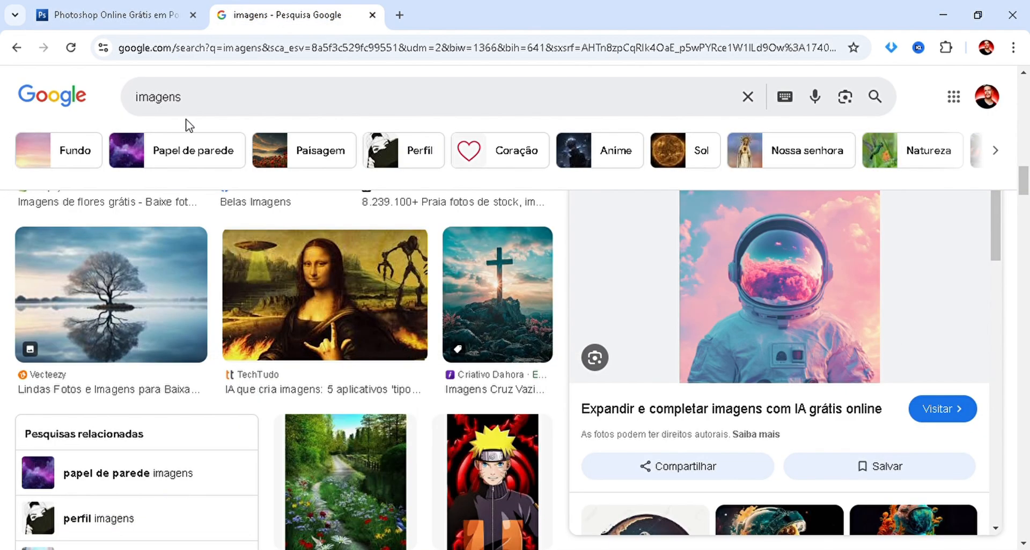
{"action": "double_click", "coordinate": [194, 104]}
{"action": "type", "text": "f"}
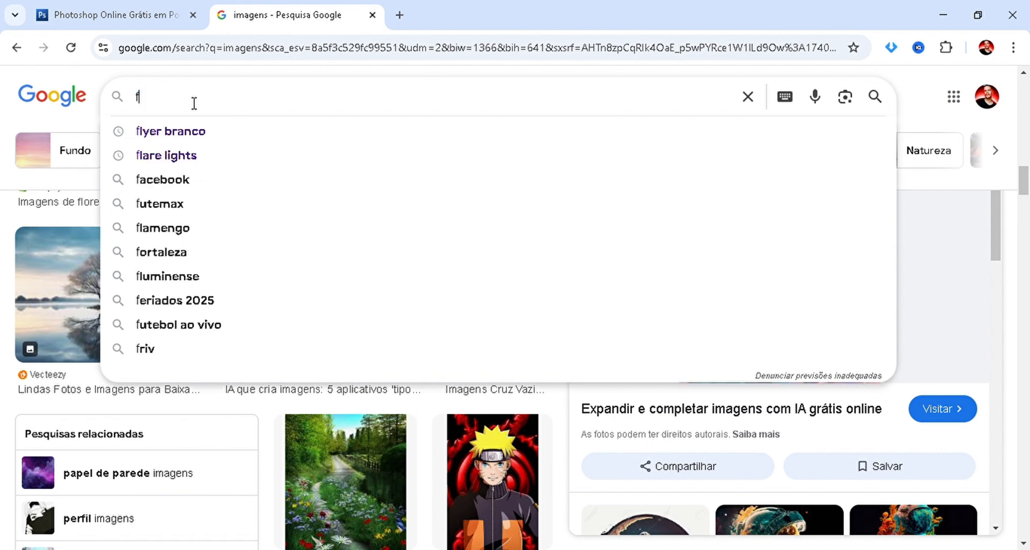
{"action": "type", "text": "lyer nar"}
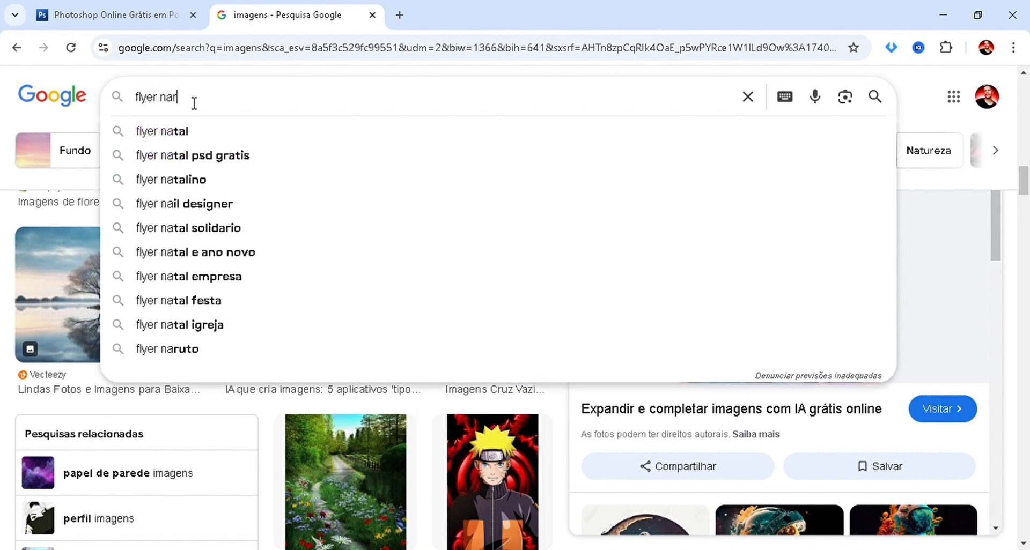
{"action": "type", "text": "uto"}
{"action": "key", "text": "Return"}
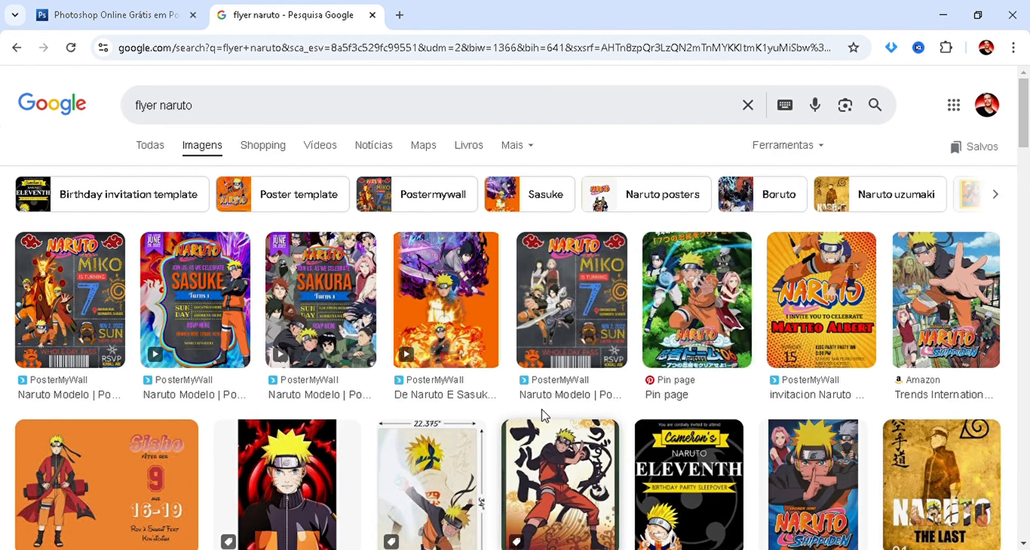
Examine the "flyer naruto" image results for design references and preview the Naruto Shippuden movie poster from Fandom.
{"action": "scroll", "coordinate": [539, 408], "scroll_direction": "down", "scroll_amount": 4}
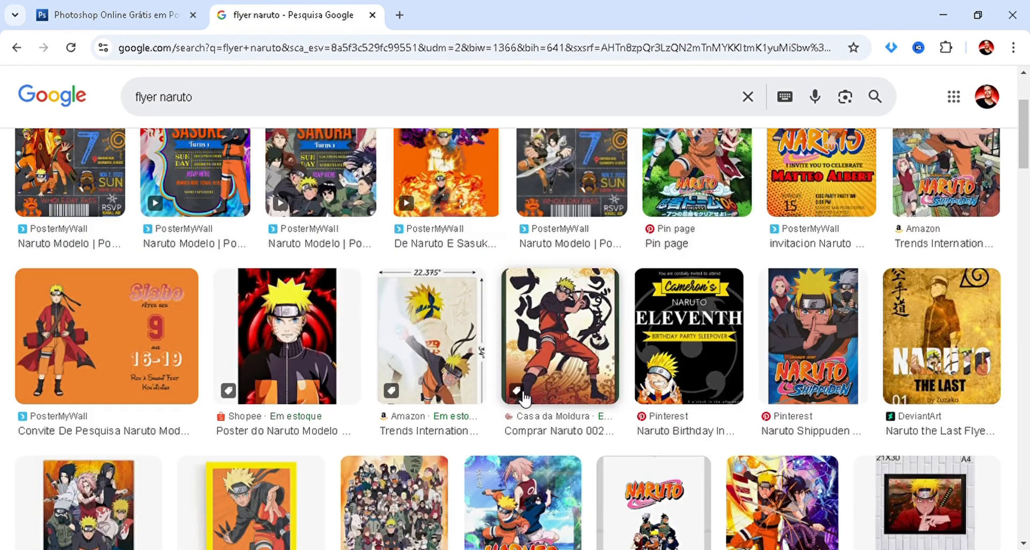
{"action": "scroll", "coordinate": [524, 400], "scroll_direction": "down", "scroll_amount": 1}
{"action": "scroll", "coordinate": [524, 399], "scroll_direction": "down", "scroll_amount": 1}
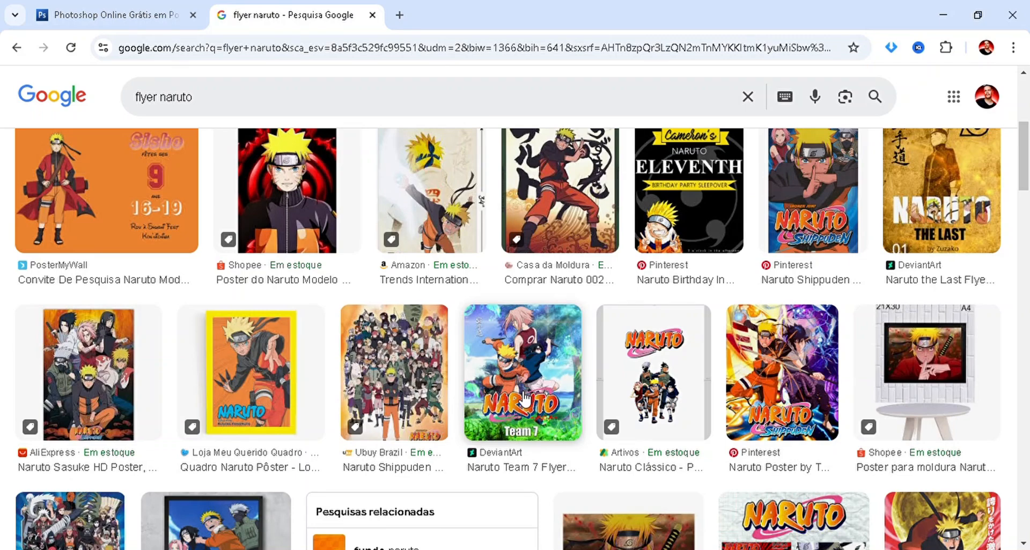
{"action": "scroll", "coordinate": [543, 378], "scroll_direction": "down", "scroll_amount": 4}
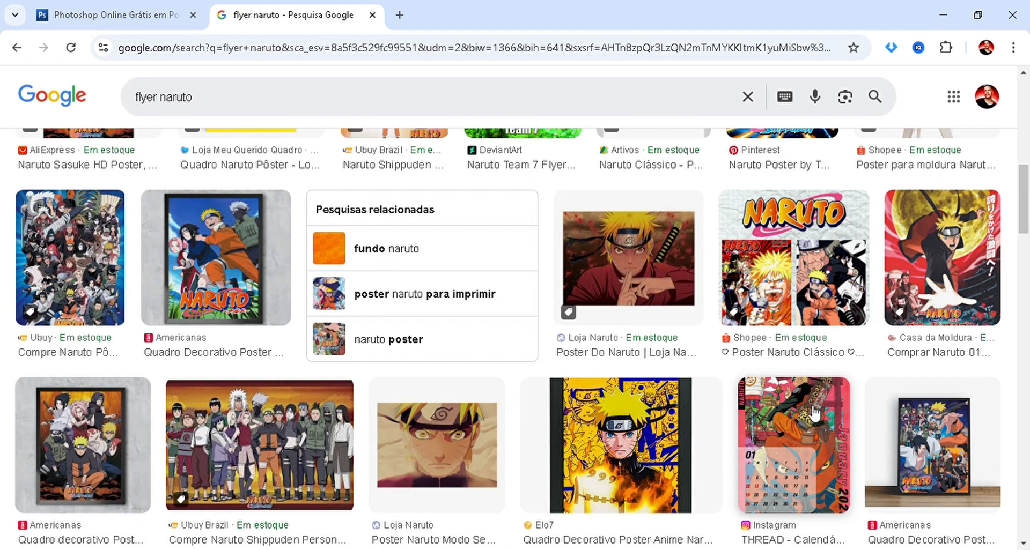
{"action": "scroll", "coordinate": [783, 322], "scroll_direction": "down", "scroll_amount": 4}
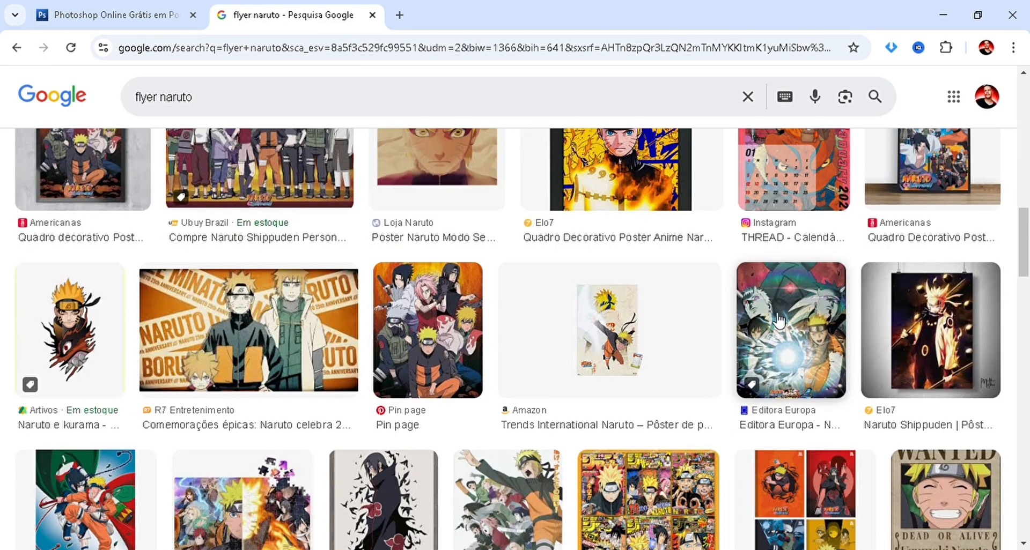
{"action": "scroll", "coordinate": [779, 322], "scroll_direction": "down", "scroll_amount": 2}
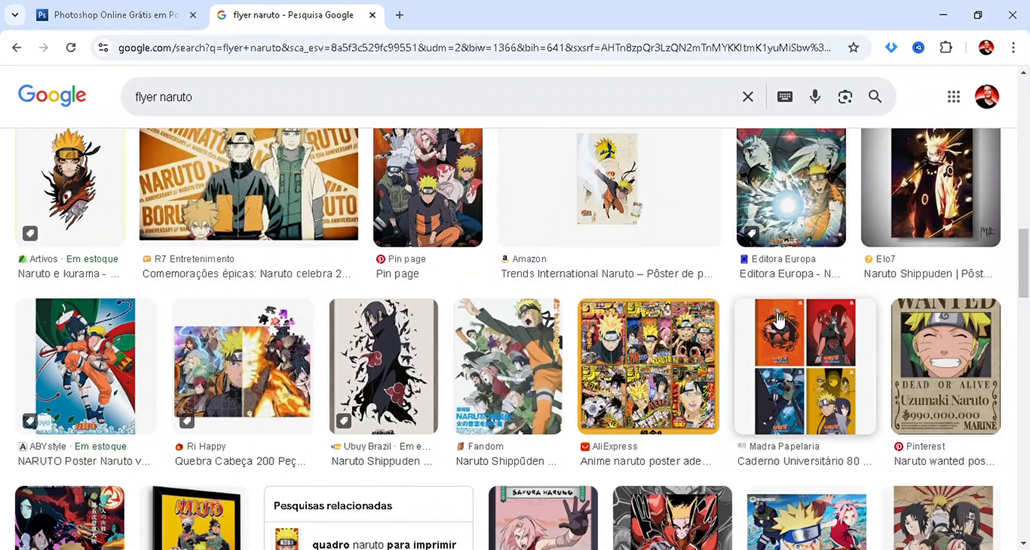
{"action": "scroll", "coordinate": [779, 322], "scroll_direction": "up", "scroll_amount": 1}
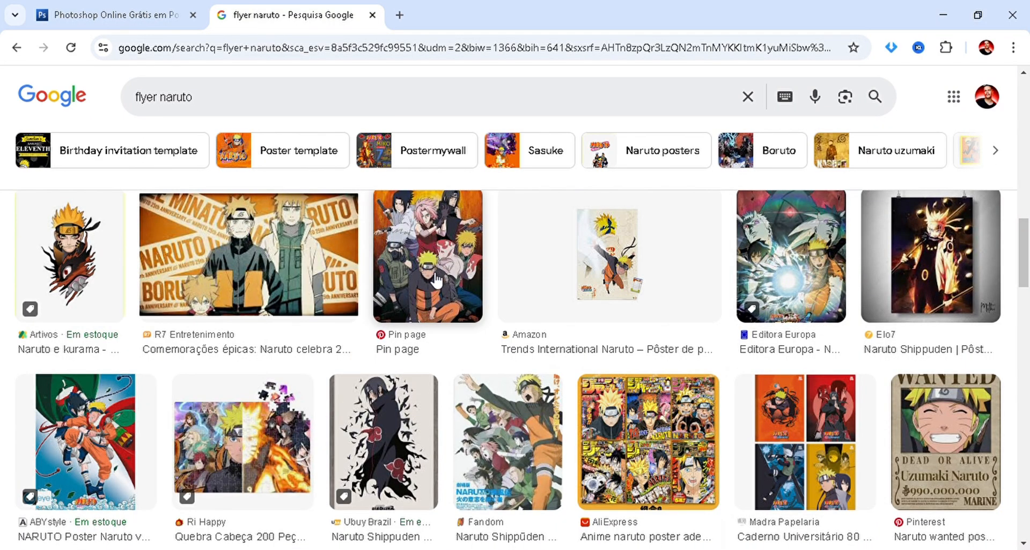
{"action": "scroll", "coordinate": [397, 412], "scroll_direction": "down", "scroll_amount": 1}
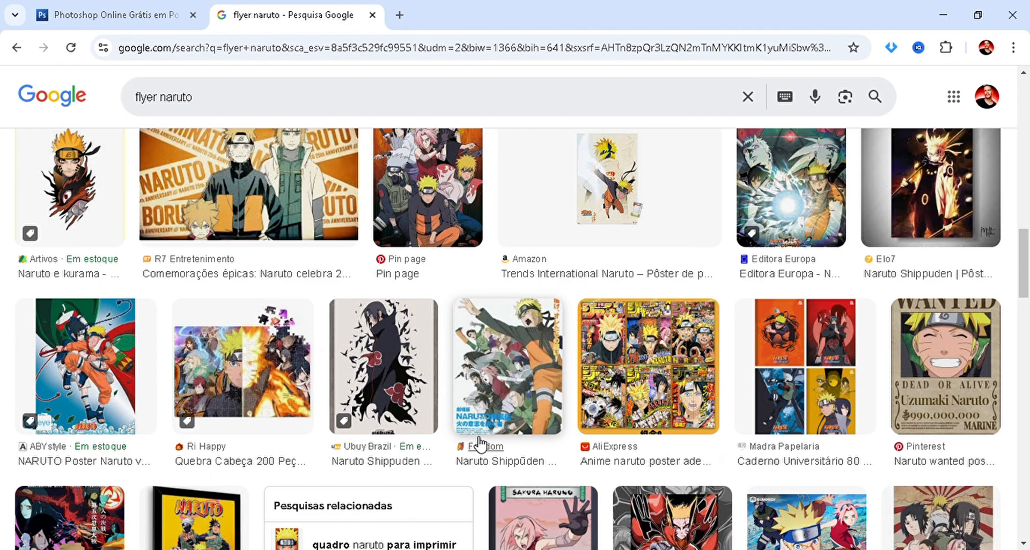
{"action": "scroll", "coordinate": [479, 444], "scroll_direction": "down", "scroll_amount": 3}
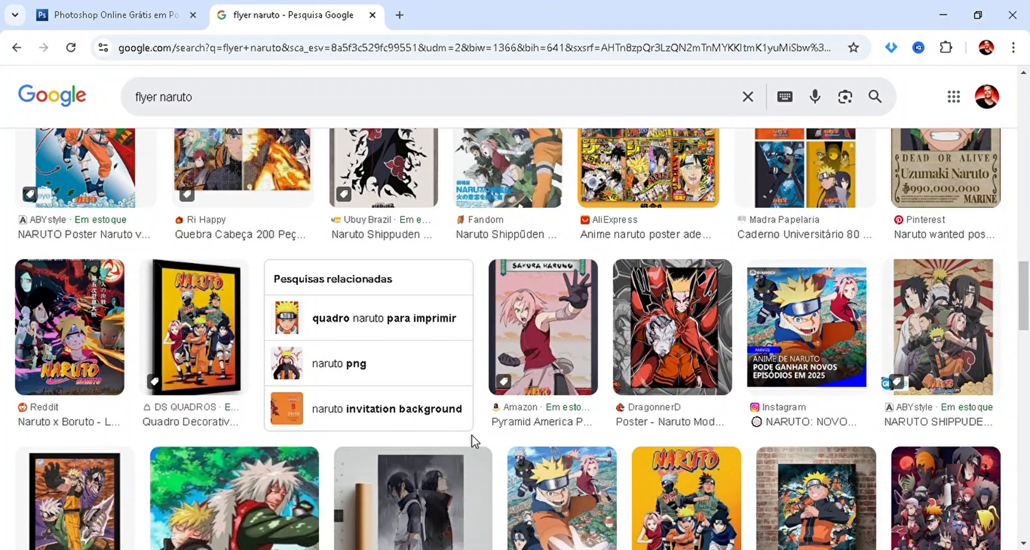
{"action": "scroll", "coordinate": [474, 443], "scroll_direction": "up", "scroll_amount": 6}
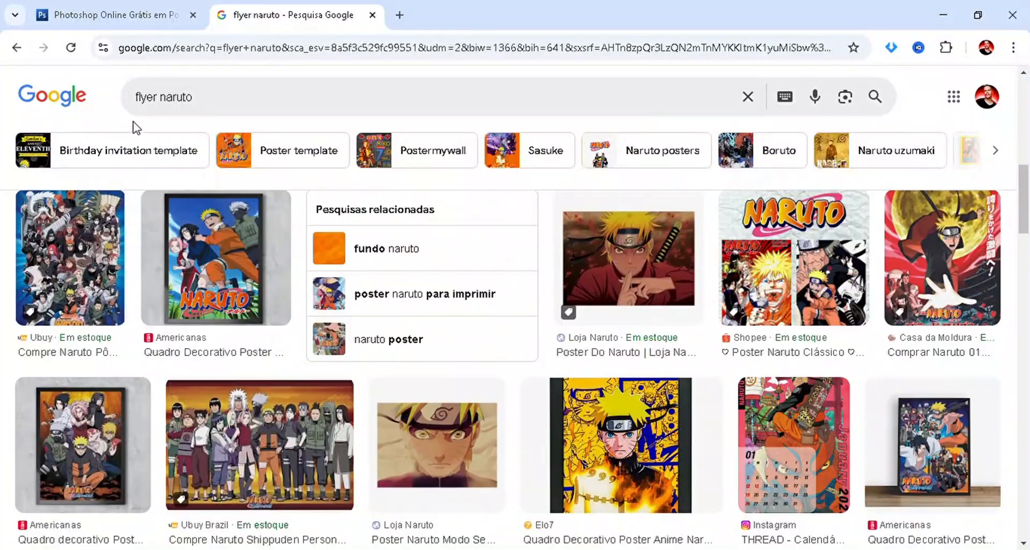
{"action": "scroll", "coordinate": [251, 303], "scroll_direction": "down", "scroll_amount": 2}
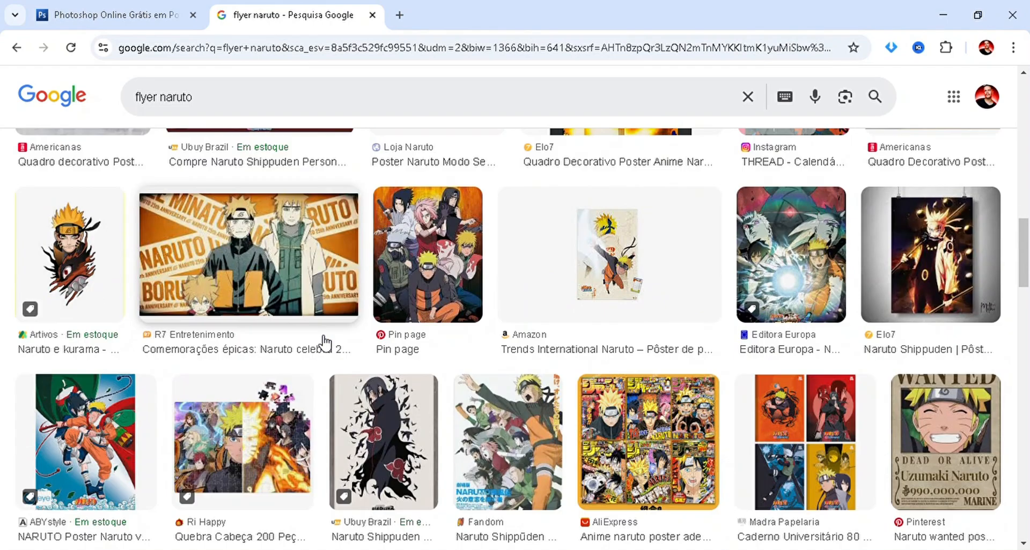
{"action": "left_click", "coordinate": [517, 455]}
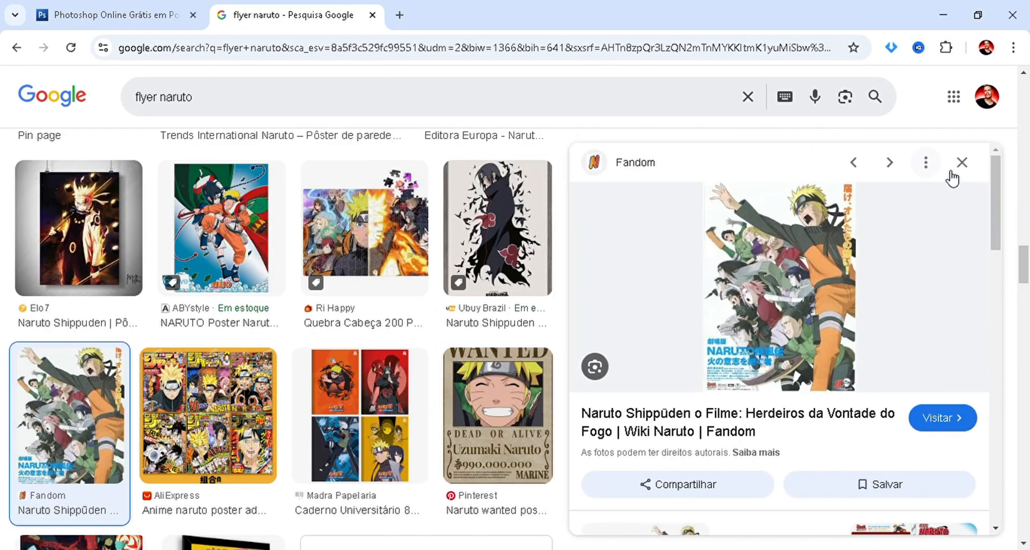
{"action": "left_click", "coordinate": [962, 163]}
{"action": "scroll", "coordinate": [258, 311], "scroll_direction": "down", "scroll_amount": 6}
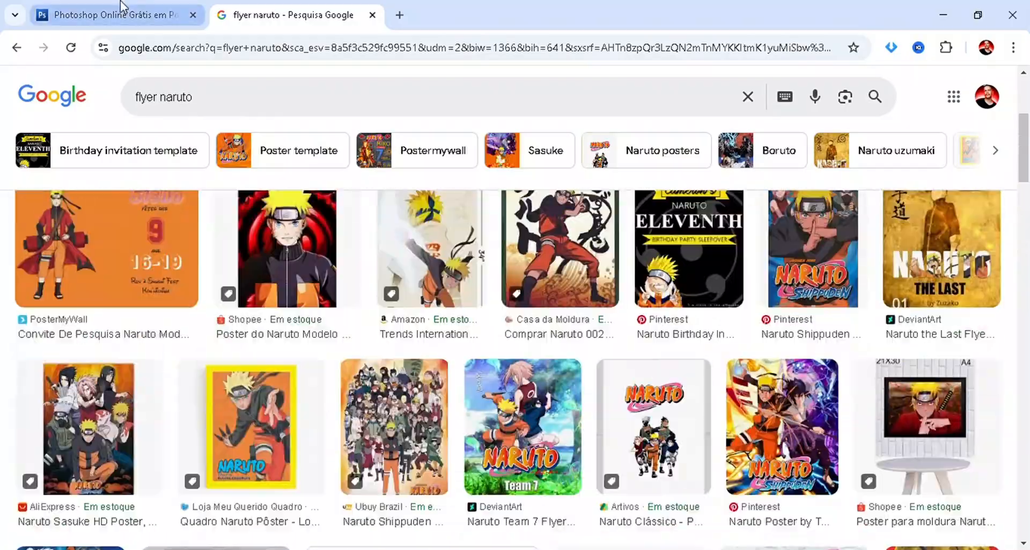
Switch to the Photopea project and delete the red-and-black Naruto image layer.
{"action": "left_click", "coordinate": [120, 6]}
{"action": "left_click", "coordinate": [669, 352]}
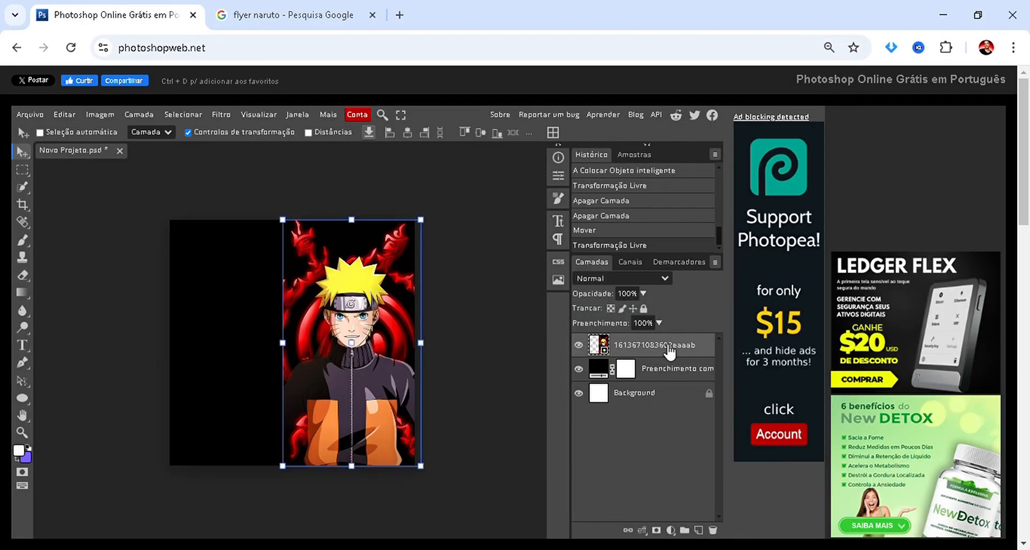
{"action": "key", "text": "Delete"}
Switch back to Google Images and search for "naruto png".
{"action": "left_click", "coordinate": [332, 15]}
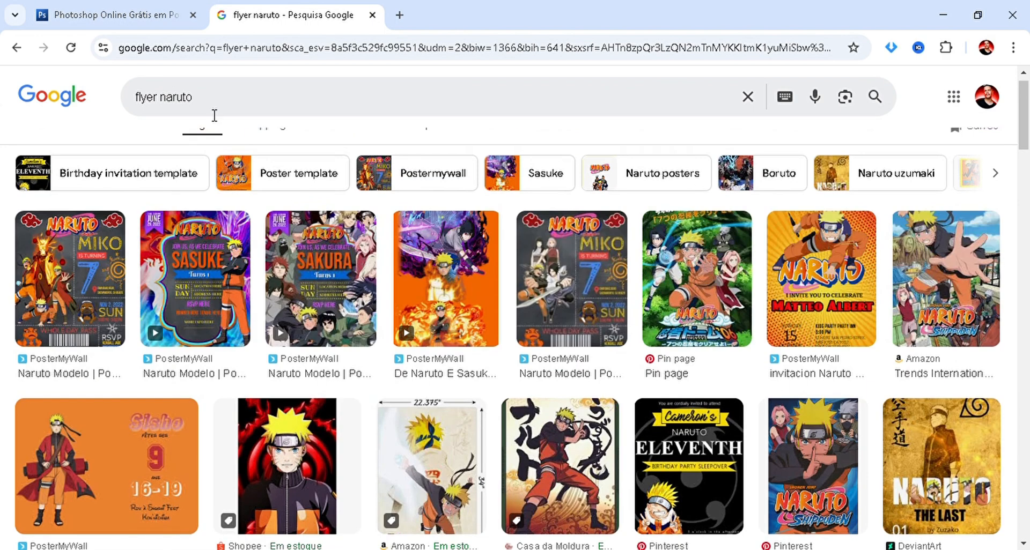
{"action": "double_click", "coordinate": [206, 108]}
{"action": "triple_click", "coordinate": [206, 109]}
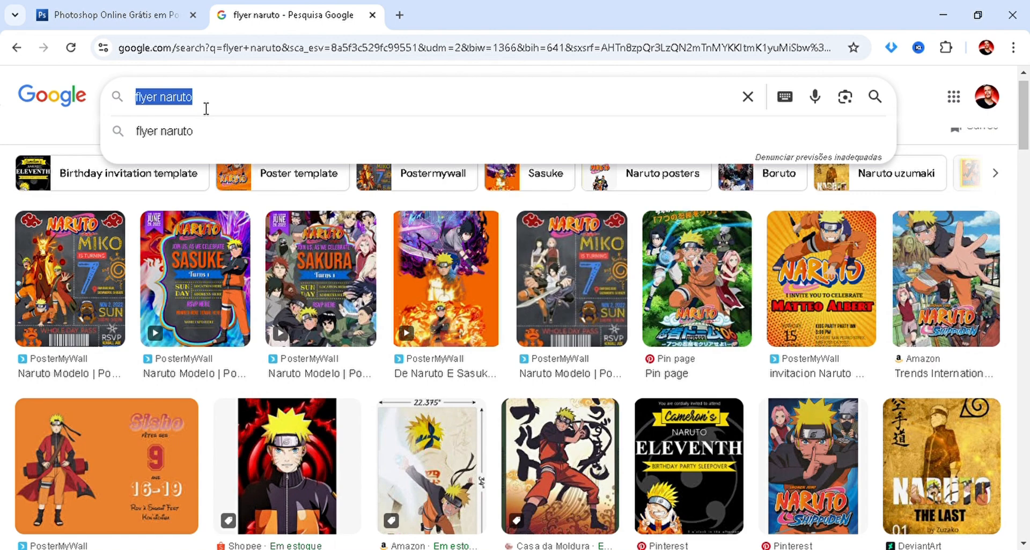
{"action": "type", "text": "naruto p"}
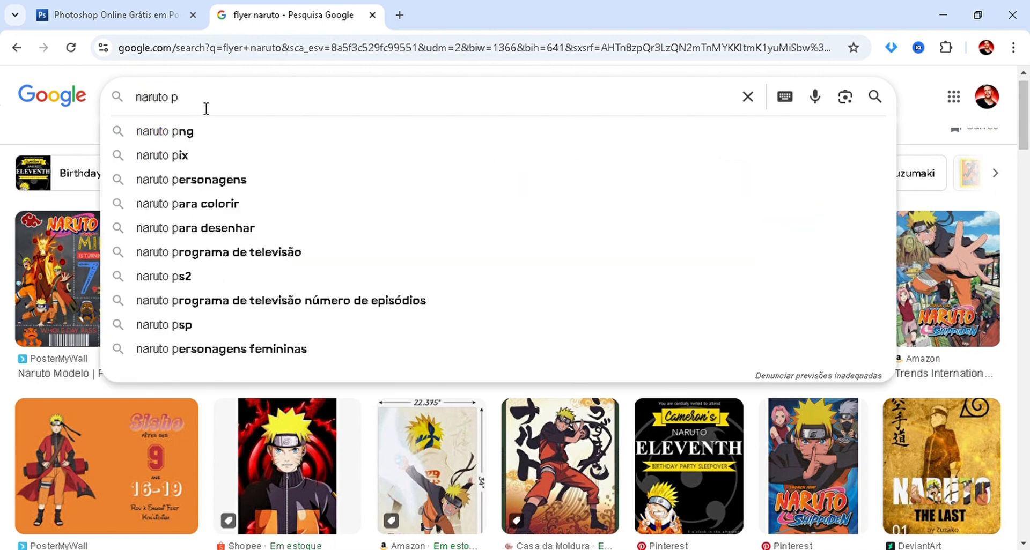
{"action": "type", "text": "ng"}
{"action": "key", "text": "Return"}
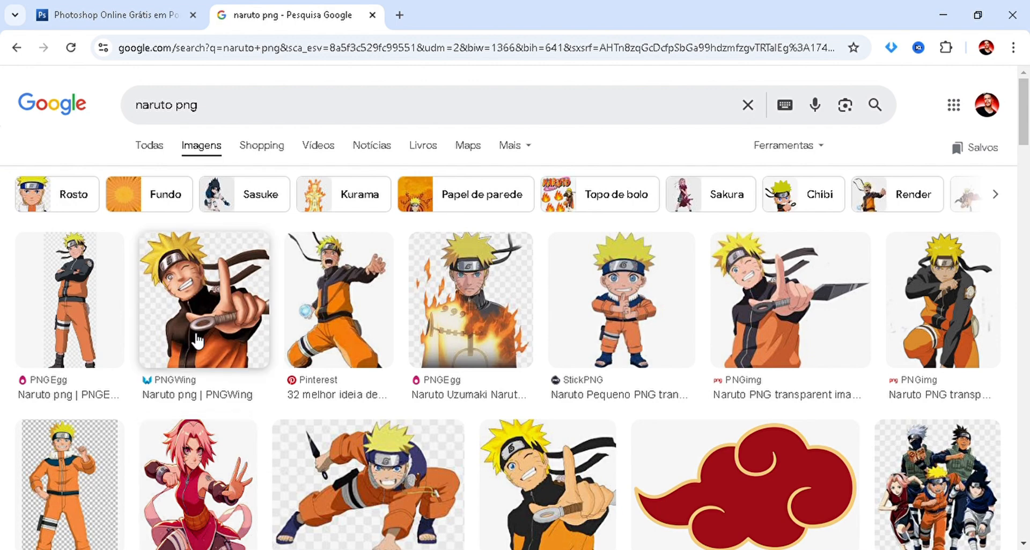
Try the PNGWing Naruto picture in the Photopea project and delete the placed image layers.
{"action": "left_click_drag", "start_coordinate": [206, 295], "coordinate": [265, 362]}
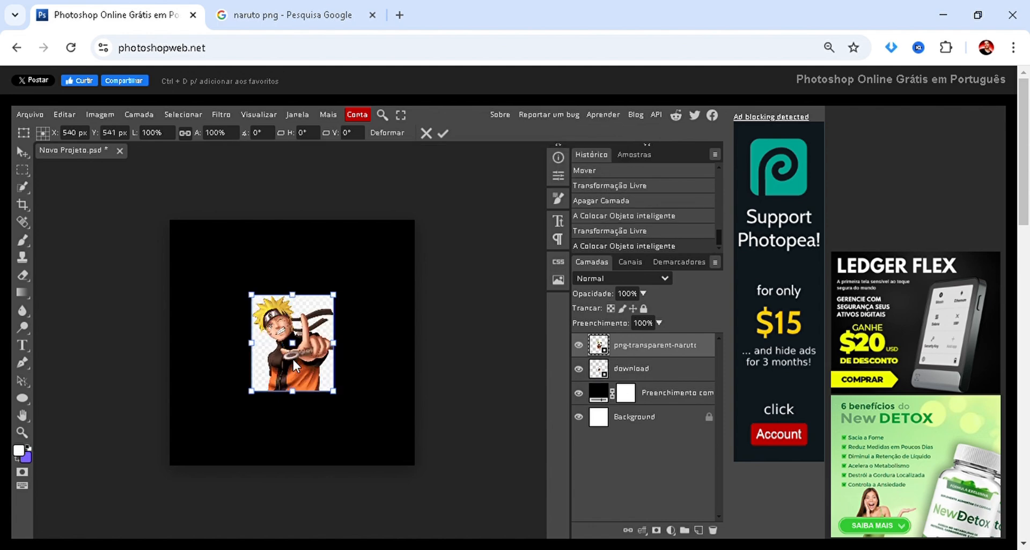
{"action": "key", "text": "Escape"}
{"action": "key", "text": "Delete"}
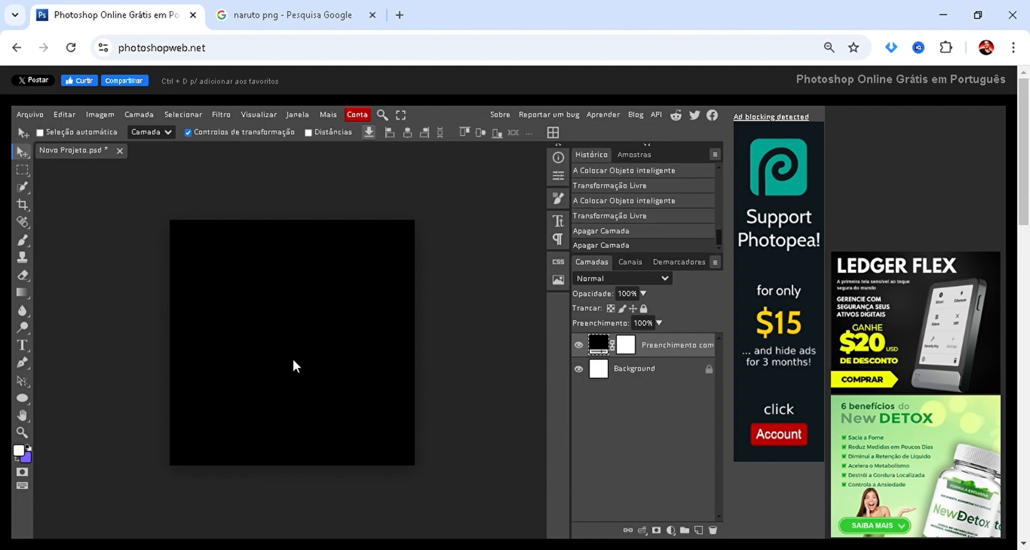
Return to the "naruto png" results, preview the Pinterest Naruto image, and filter the results by size.
{"action": "left_click", "coordinate": [321, 14]}
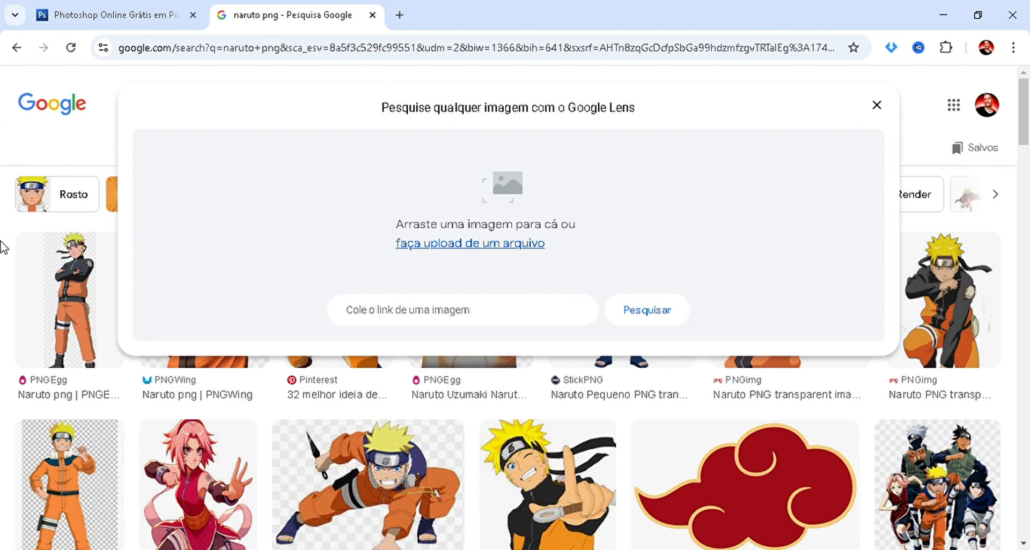
{"action": "left_click", "coordinate": [1, 240]}
{"action": "left_click", "coordinate": [311, 325]}
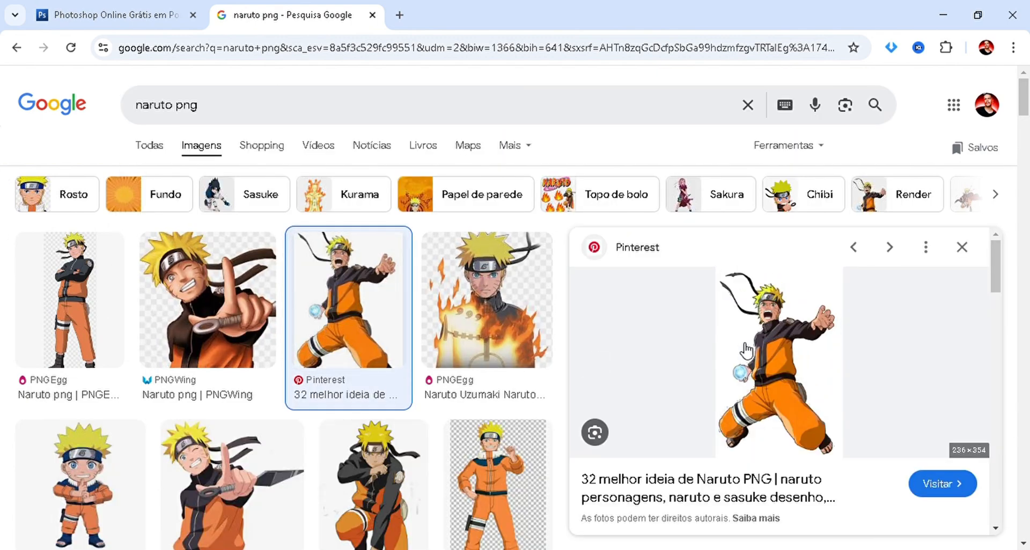
{"action": "left_click", "coordinate": [797, 149]}
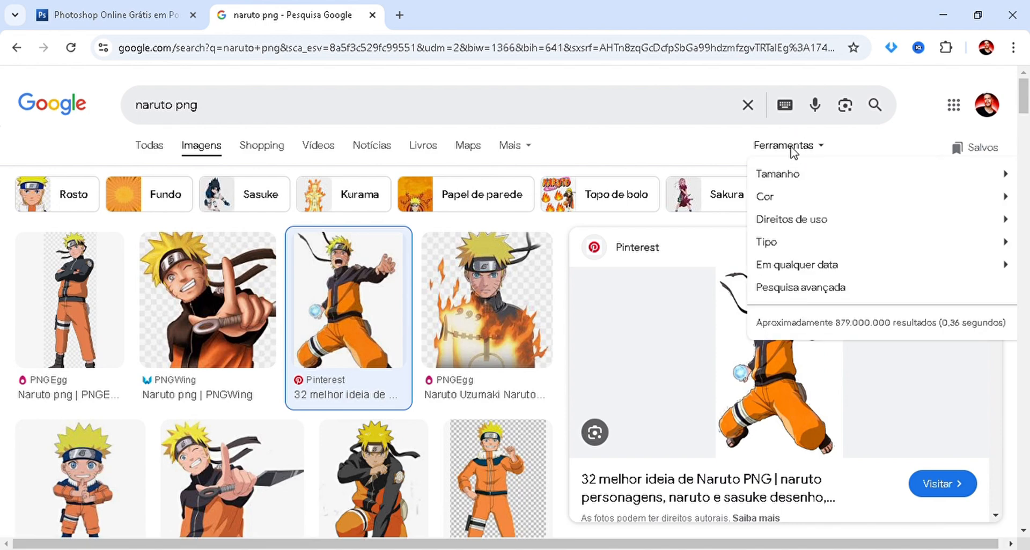
{"action": "mouse_move", "coordinate": [788, 200]}
{"action": "mouse_move", "coordinate": [787, 179]}
{"action": "left_click", "coordinate": [675, 197]}
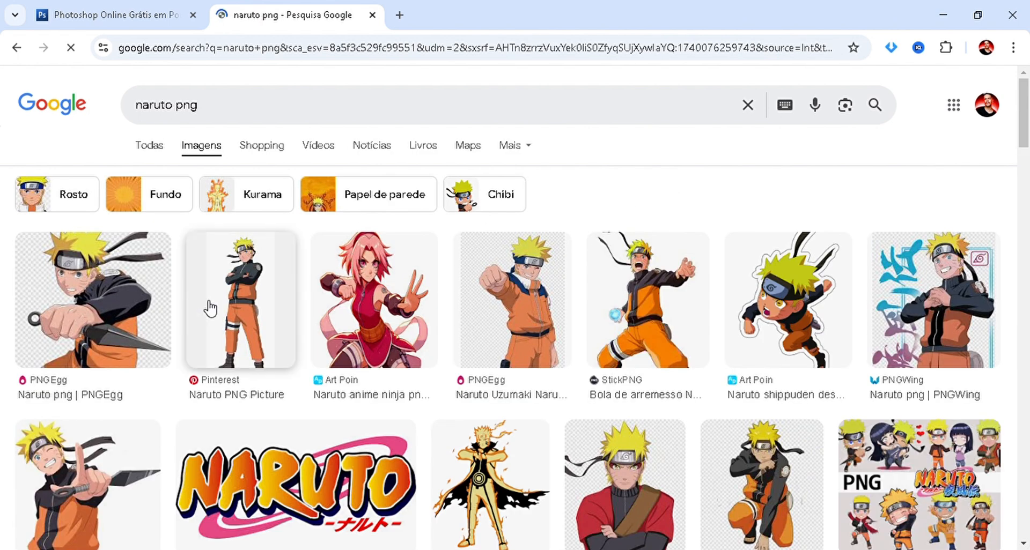
Place the StickPNG Naruto picture in the Photopea project, enlarge it to about 365% on the canvas's right side, and apply the transformation.
{"action": "left_click", "coordinate": [615, 298]}
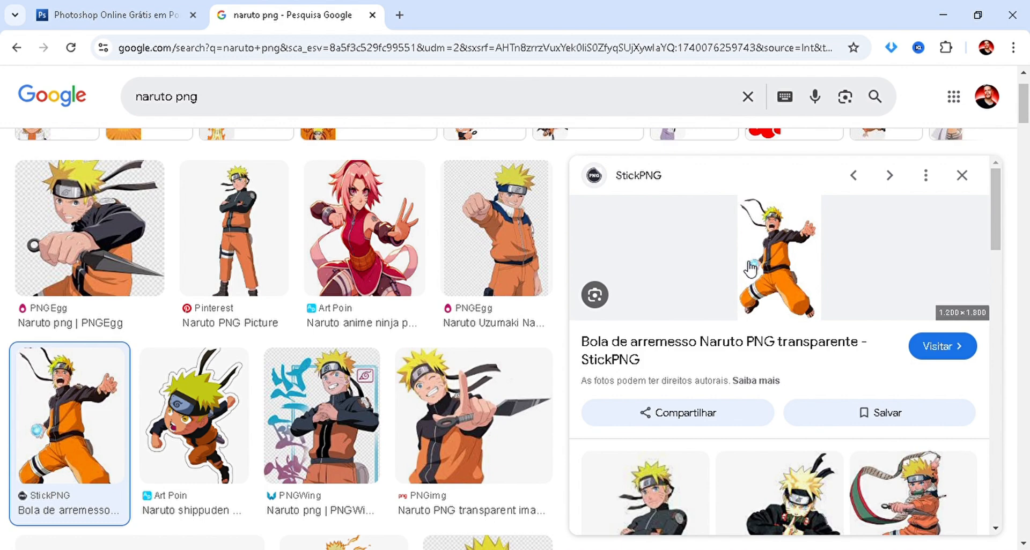
{"action": "left_click_drag", "start_coordinate": [750, 268], "coordinate": [273, 274]}
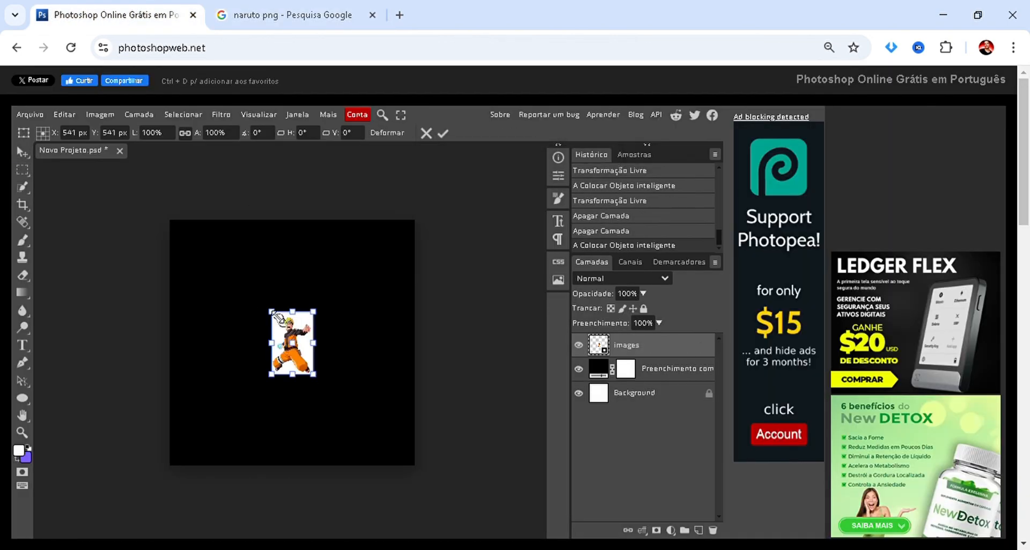
{"action": "left_click_drag", "start_coordinate": [166, 243], "coordinate": [50, 151]}
{"action": "left_click_drag", "start_coordinate": [235, 286], "coordinate": [323, 400]}
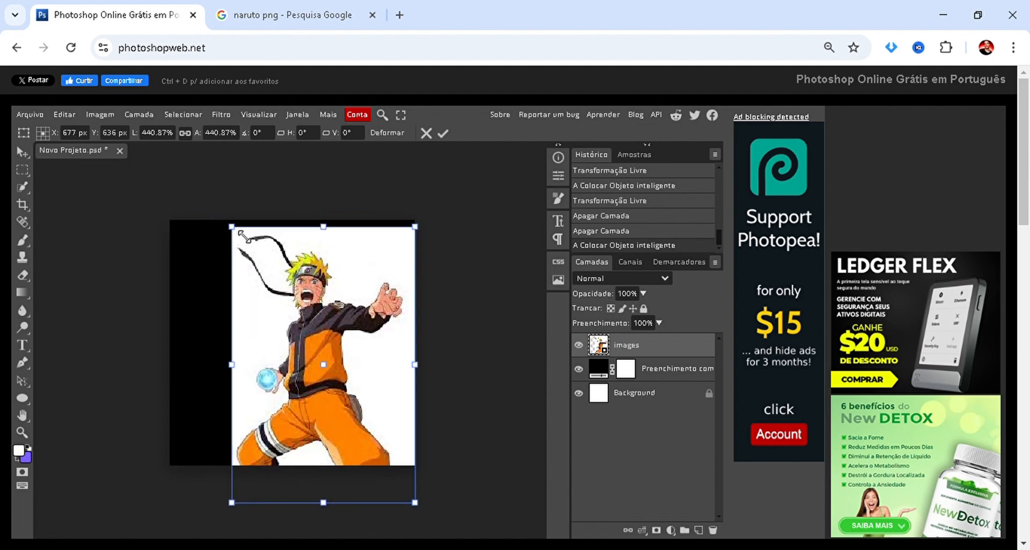
{"action": "left_click_drag", "start_coordinate": [233, 228], "coordinate": [274, 282]}
{"action": "left_click_drag", "start_coordinate": [296, 316], "coordinate": [298, 291]}
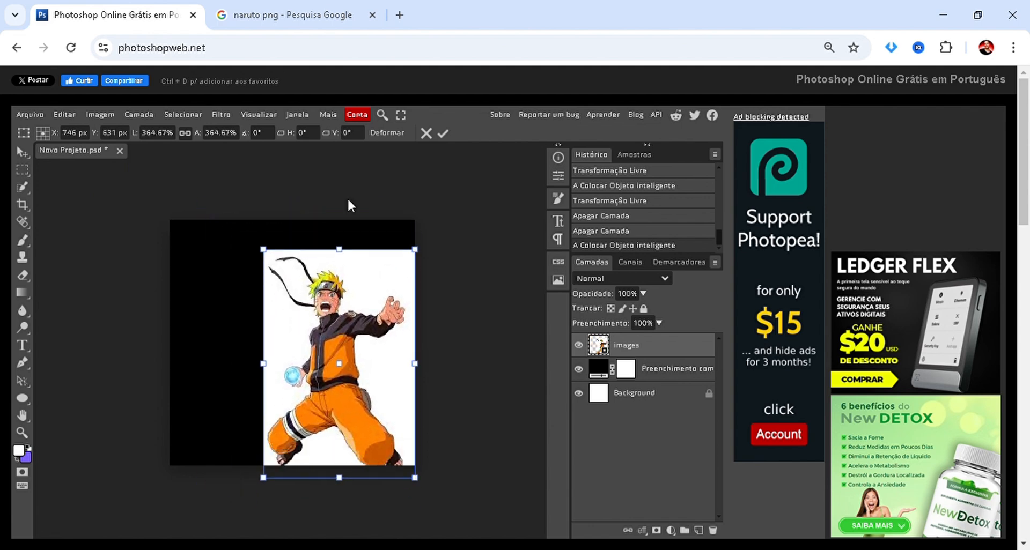
{"action": "left_click", "coordinate": [442, 132]}
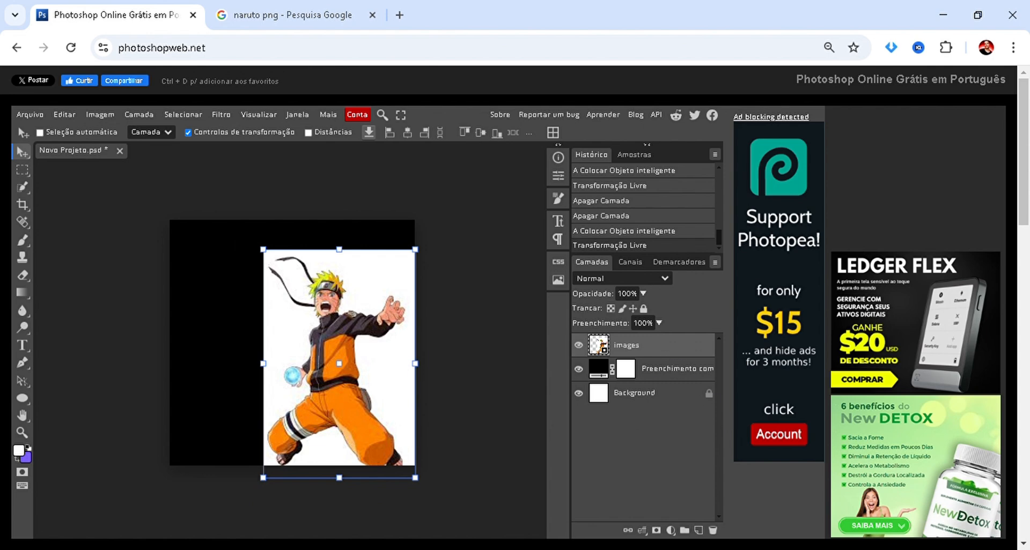
Activate the Magic Eraser and try to erase the white background of the Naruto smart object.
{"action": "scroll", "coordinate": [295, 343], "scroll_direction": "up", "scroll_amount": 3}
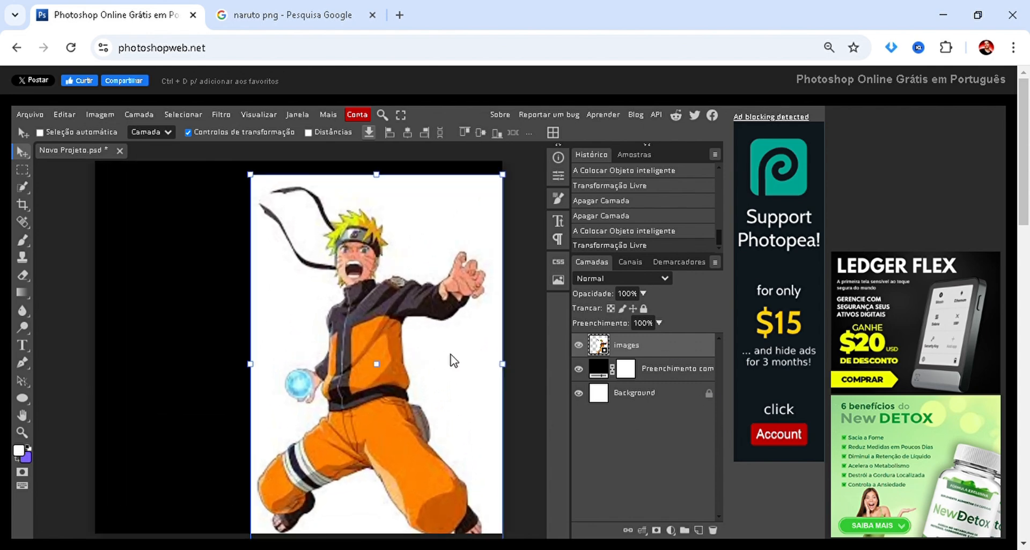
{"action": "key", "text": "e"}
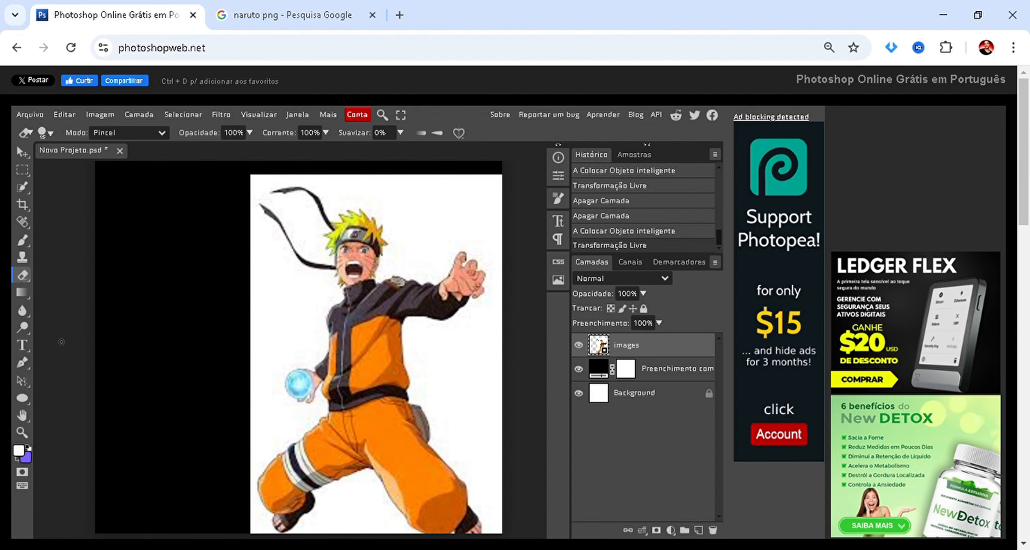
{"action": "left_click", "coordinate": [16, 276]}
{"action": "left_click", "coordinate": [67, 311]}
{"action": "left_click", "coordinate": [279, 323]}
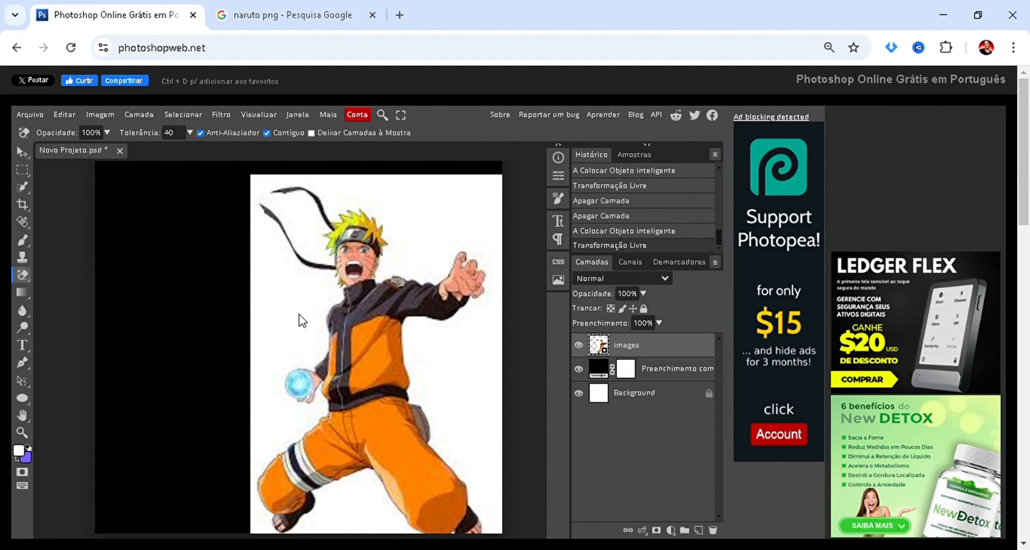
{"action": "scroll", "coordinate": [302, 306], "scroll_direction": "down", "scroll_amount": 3}
{"action": "scroll", "coordinate": [302, 306], "scroll_direction": "up", "scroll_amount": 3}
{"action": "left_click", "coordinate": [272, 328]}
Rasterize the images layer and erase the outer white background around Naruto with the Magic Eraser.
{"action": "right_click", "coordinate": [643, 346]}
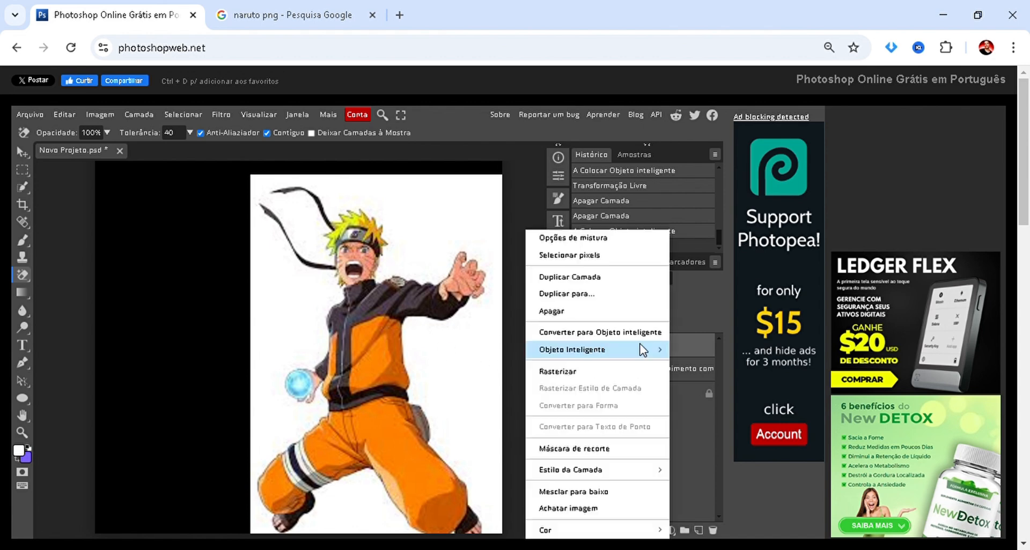
{"action": "left_click", "coordinate": [567, 373]}
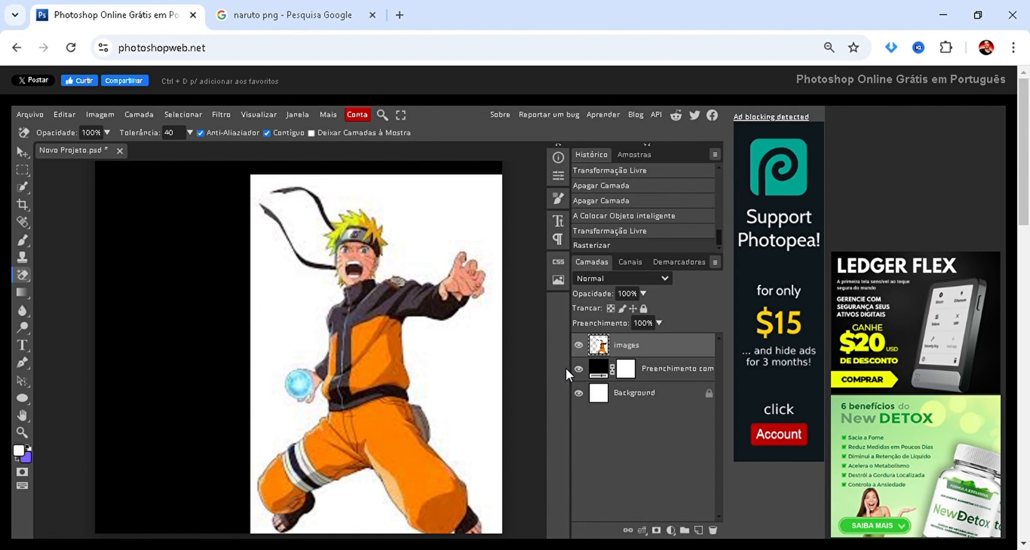
{"action": "right_click", "coordinate": [668, 347]}
{"action": "mouse_move", "coordinate": [661, 349]}
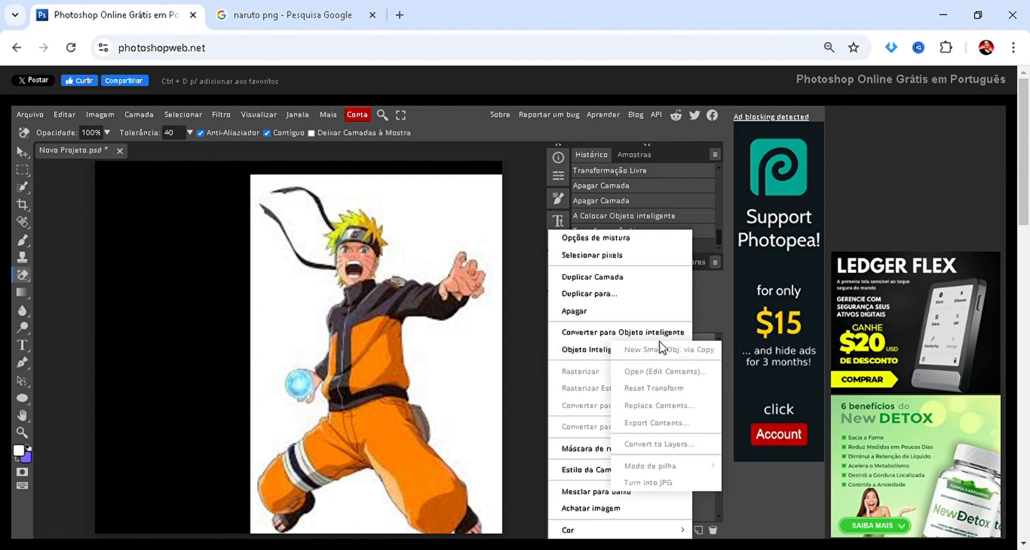
{"action": "left_click", "coordinate": [558, 372]}
{"action": "left_click", "coordinate": [467, 365]}
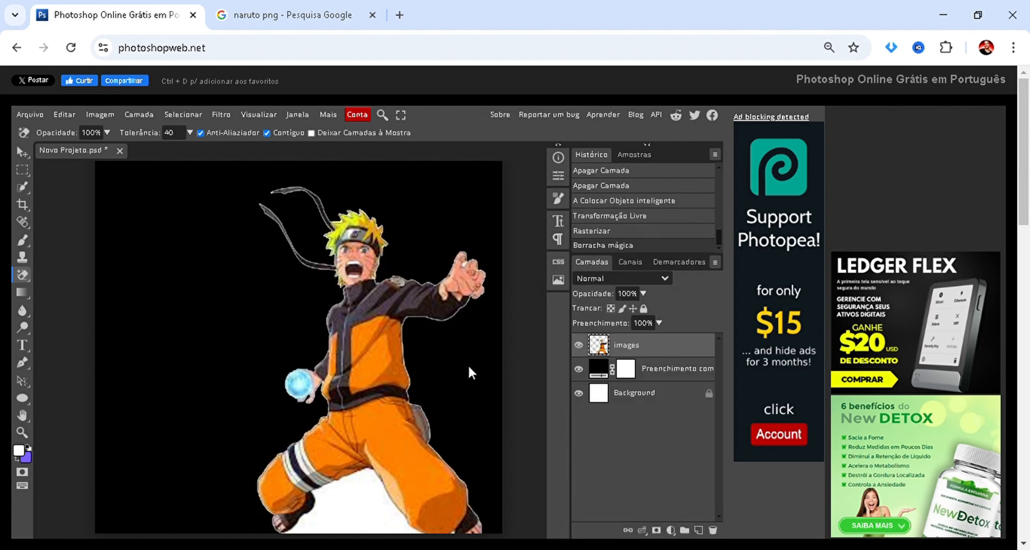
Erase the white area between Naruto's legs on the images layer with the Magic Eraser.
{"action": "scroll", "coordinate": [398, 452], "scroll_direction": "down", "scroll_amount": 4}
{"action": "left_click", "coordinate": [344, 321]}
{"action": "scroll", "coordinate": [343, 321], "scroll_direction": "up", "scroll_amount": 4}
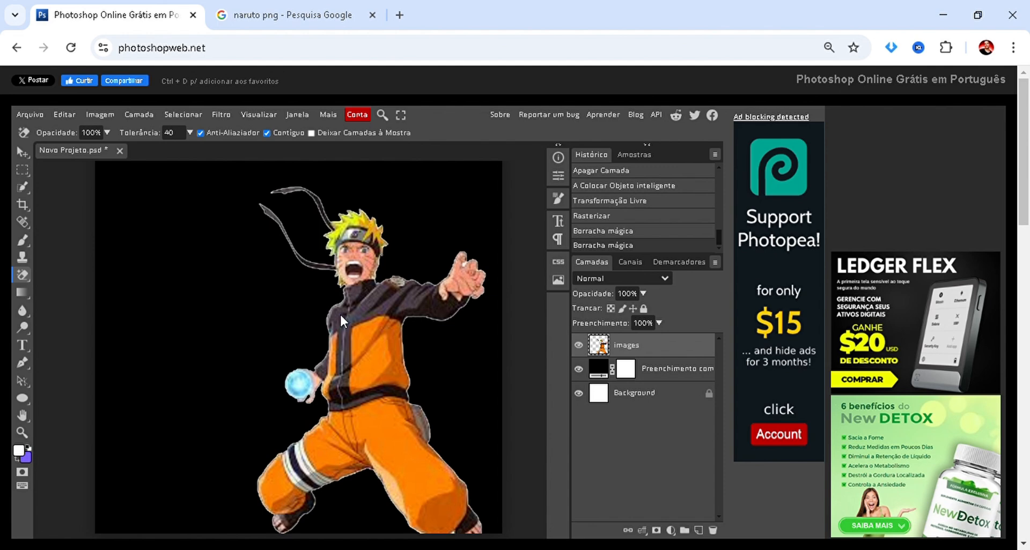
Scale the Naruto layer to about 73%, move it fully inside the canvas's lower-right area, and apply the transformation.
{"action": "key", "text": "v"}
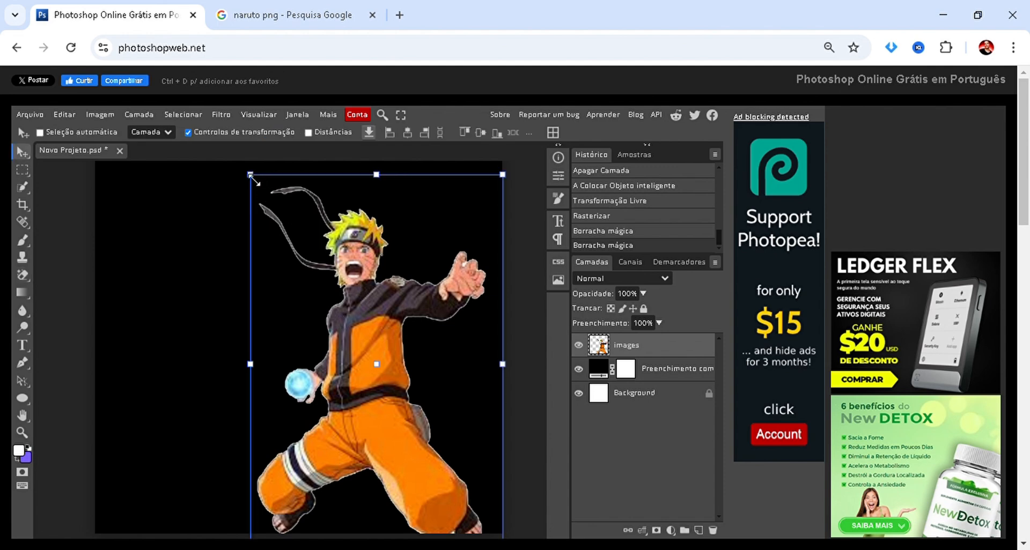
{"action": "left_click_drag", "start_coordinate": [255, 182], "coordinate": [321, 280]}
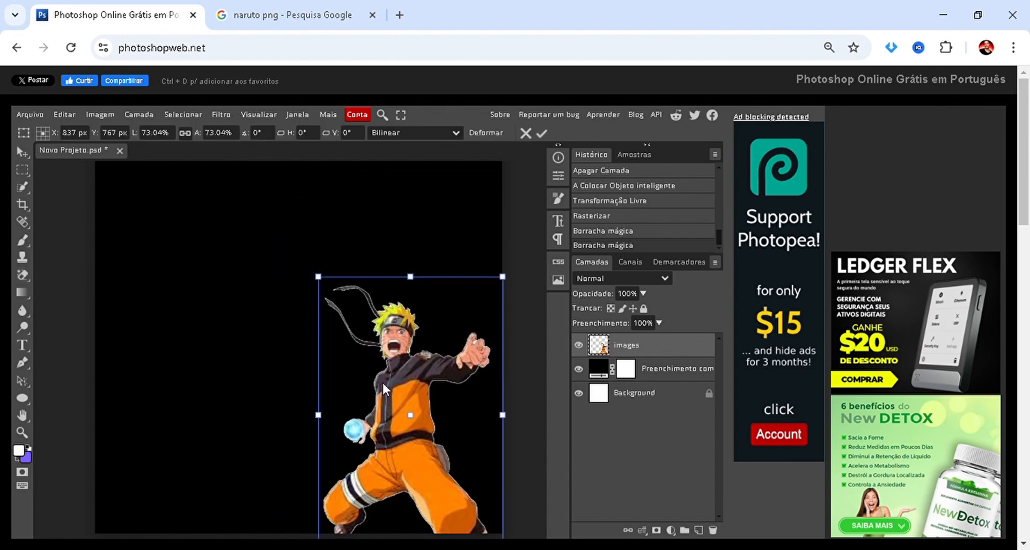
{"action": "left_click_drag", "start_coordinate": [383, 388], "coordinate": [377, 372]}
{"action": "left_click_drag", "start_coordinate": [372, 471], "coordinate": [373, 466]}
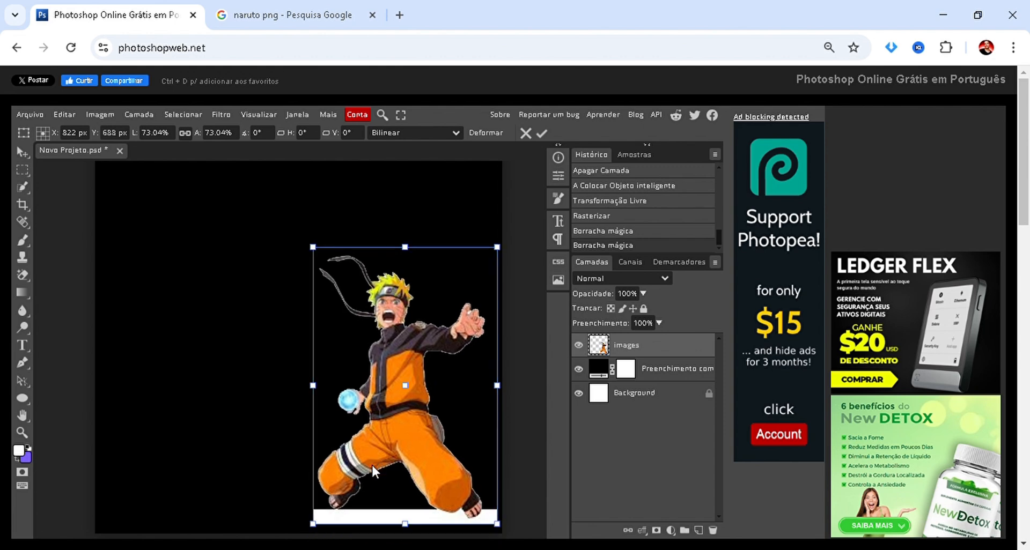
{"action": "left_click", "coordinate": [547, 135]}
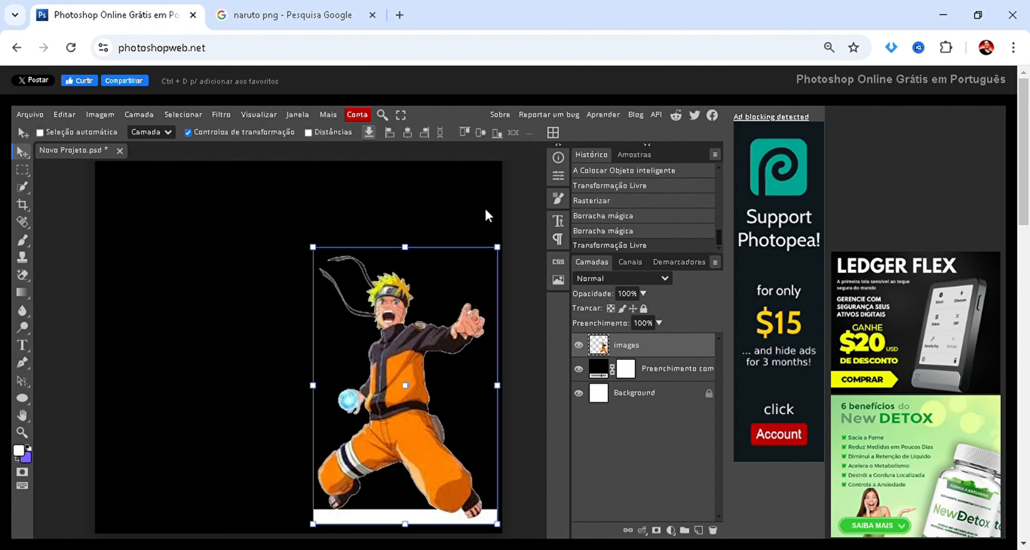
Erase the white strip below Naruto's feet with the Magic Eraser, and reactivate the Move tool.
{"action": "scroll", "coordinate": [412, 370], "scroll_direction": "down", "scroll_amount": 4}
{"action": "scroll", "coordinate": [327, 359], "scroll_direction": "up", "scroll_amount": 2}
{"action": "key", "text": "e"}
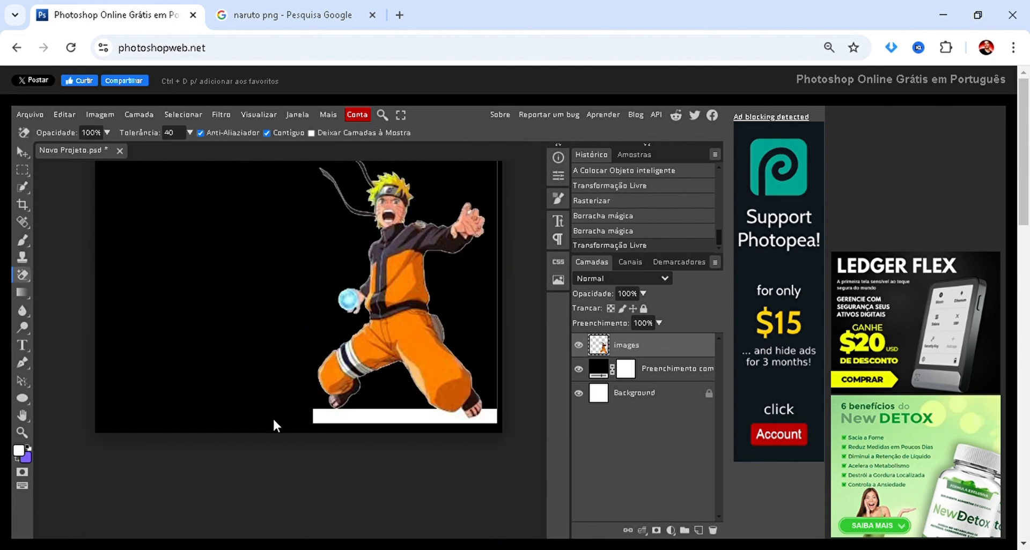
{"action": "left_click", "coordinate": [391, 417]}
{"action": "scroll", "coordinate": [375, 411], "scroll_direction": "up", "scroll_amount": 2}
{"action": "key", "text": "v"}
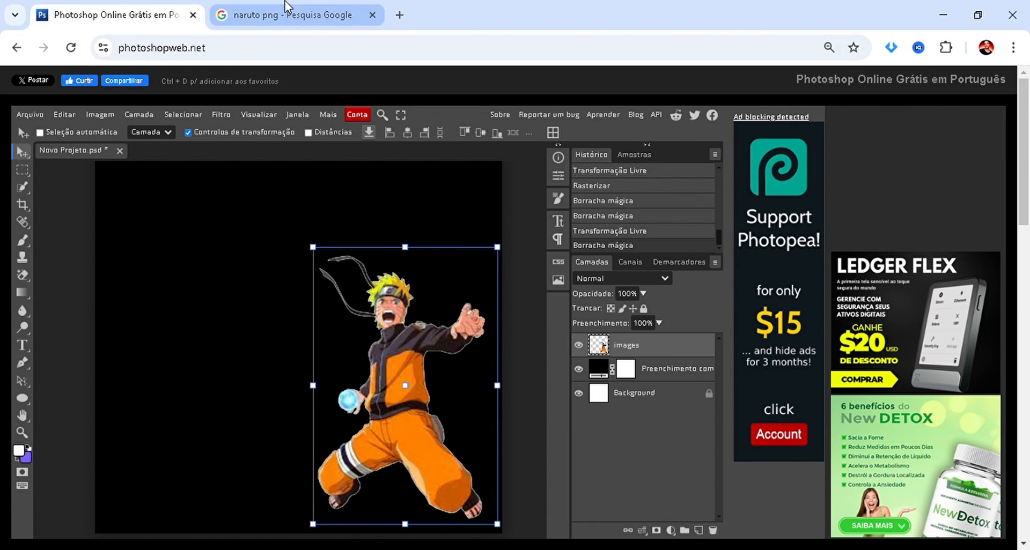
Switch to the Google Images results and search for "naruto personagens".
{"action": "left_click", "coordinate": [298, 10]}
{"action": "left_click", "coordinate": [3, 159]}
{"action": "scroll", "coordinate": [22, 151], "scroll_direction": "up", "scroll_amount": 2}
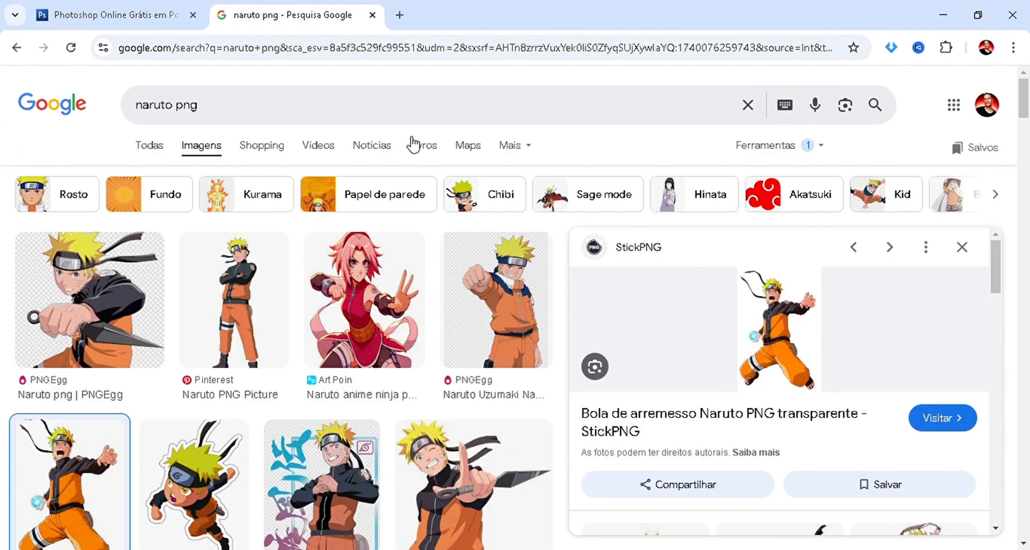
{"action": "left_click_drag", "start_coordinate": [267, 125], "coordinate": [62, 102]}
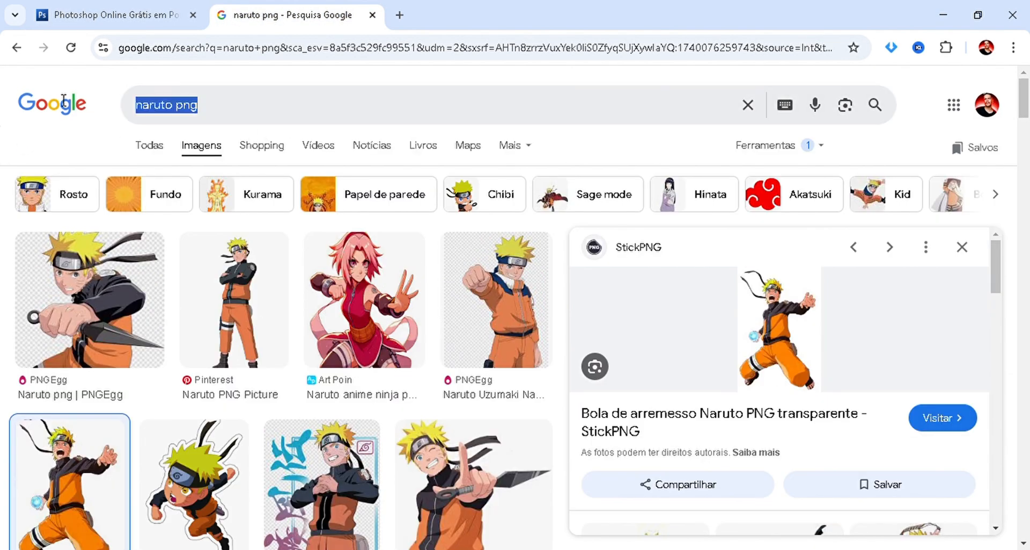
{"action": "type", "text": "naruto per"}
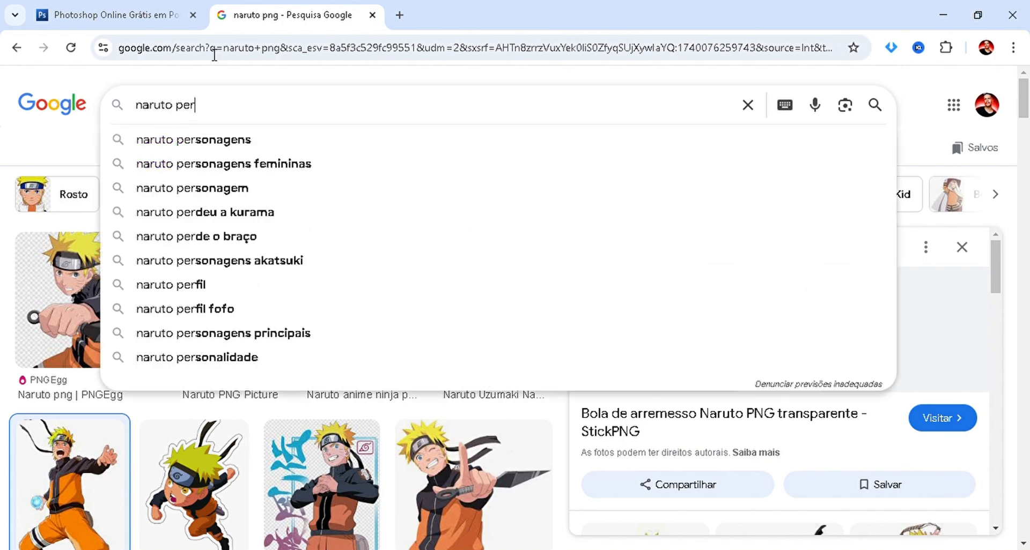
{"action": "left_click", "coordinate": [260, 138]}
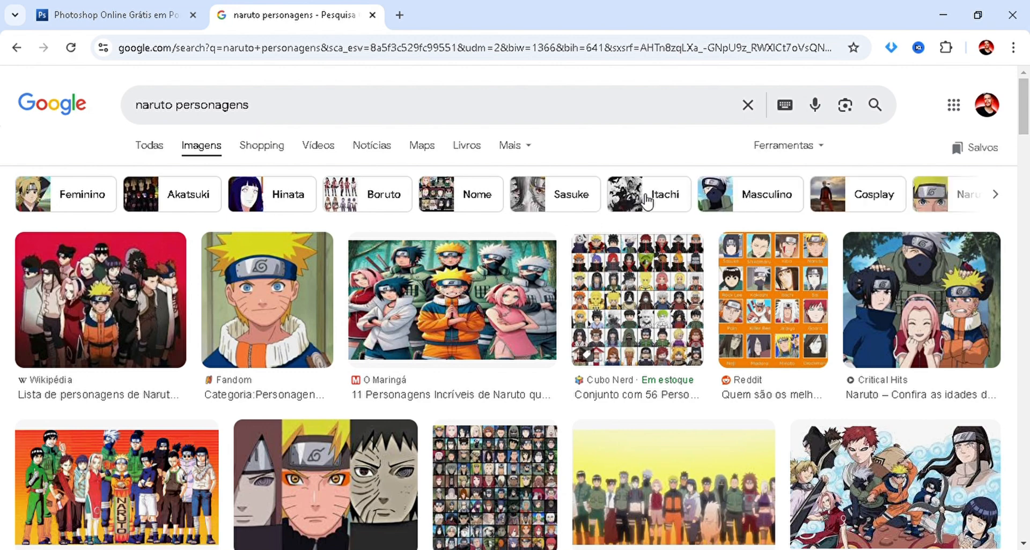
Replace the image search with "hinata png" and run it.
{"action": "left_click", "coordinate": [288, 123]}
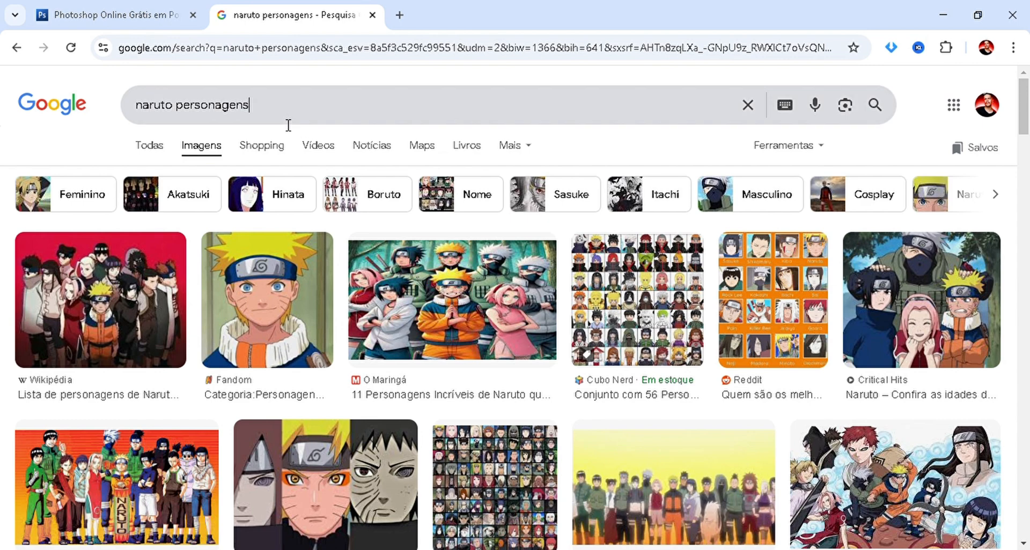
{"action": "type", "text": "hi"}
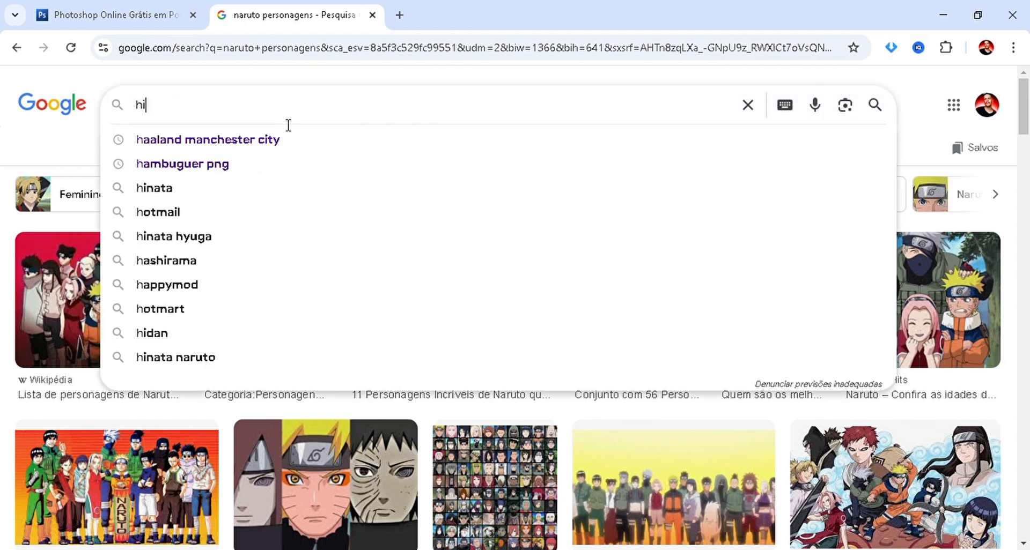
{"action": "type", "text": "nata pmg"}
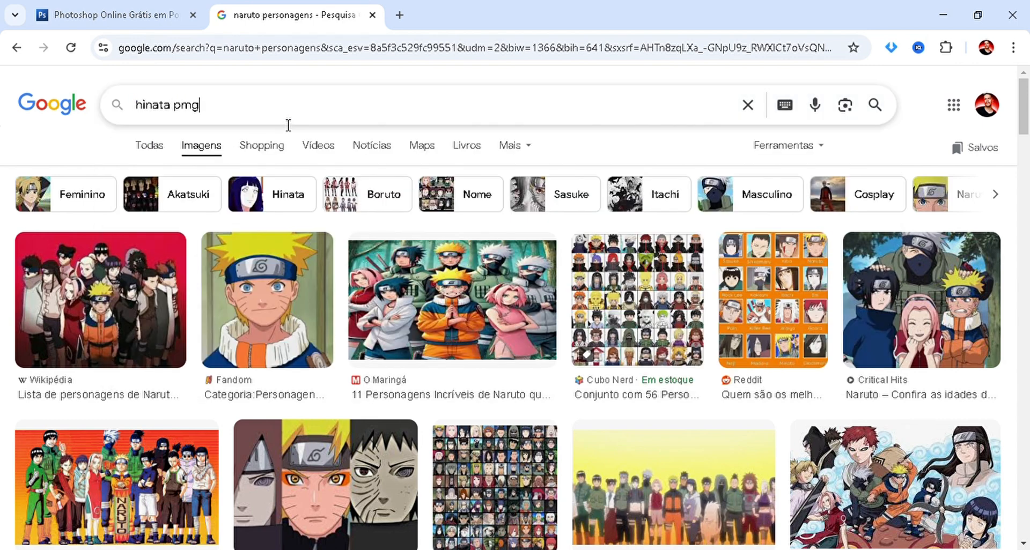
{"action": "key", "text": "BackSpace"}
{"action": "key", "text": "BackSpace"}
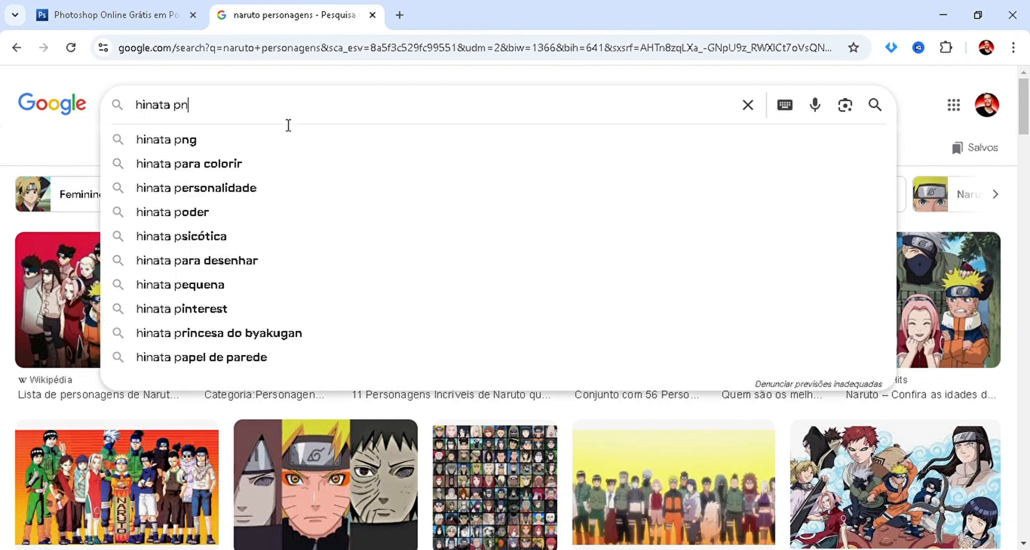
{"action": "type", "text": "ng"}
{"action": "key", "text": "Return"}
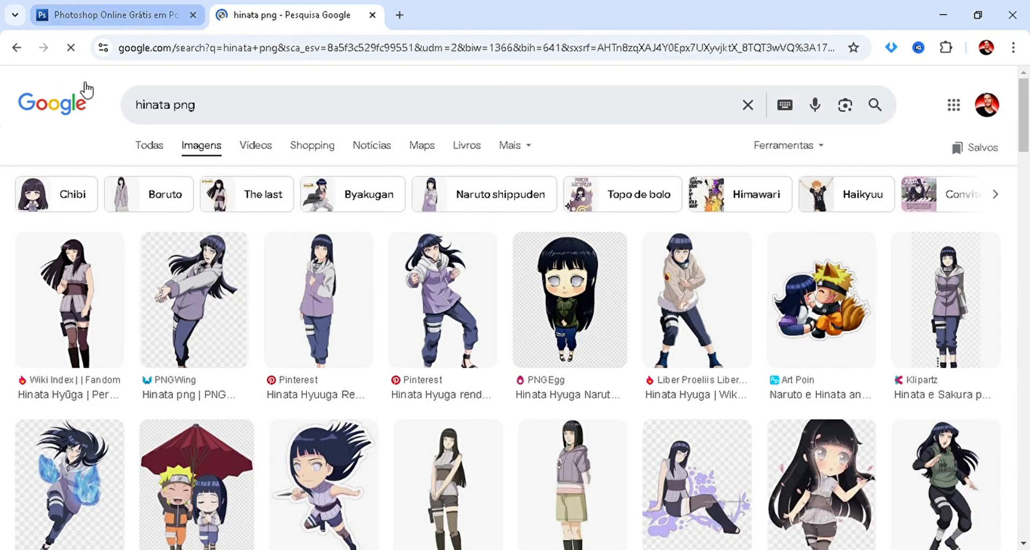
Preview the Fandom Hinata image, copy it, and paste it into the Photopea project as a new layer.
{"action": "left_click", "coordinate": [108, 16]}
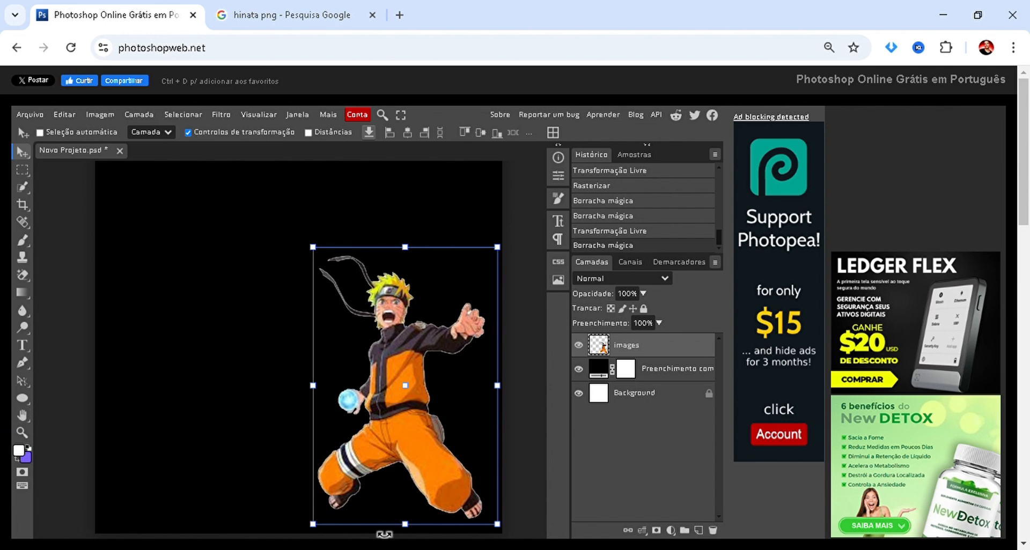
{"action": "left_click", "coordinate": [336, 11]}
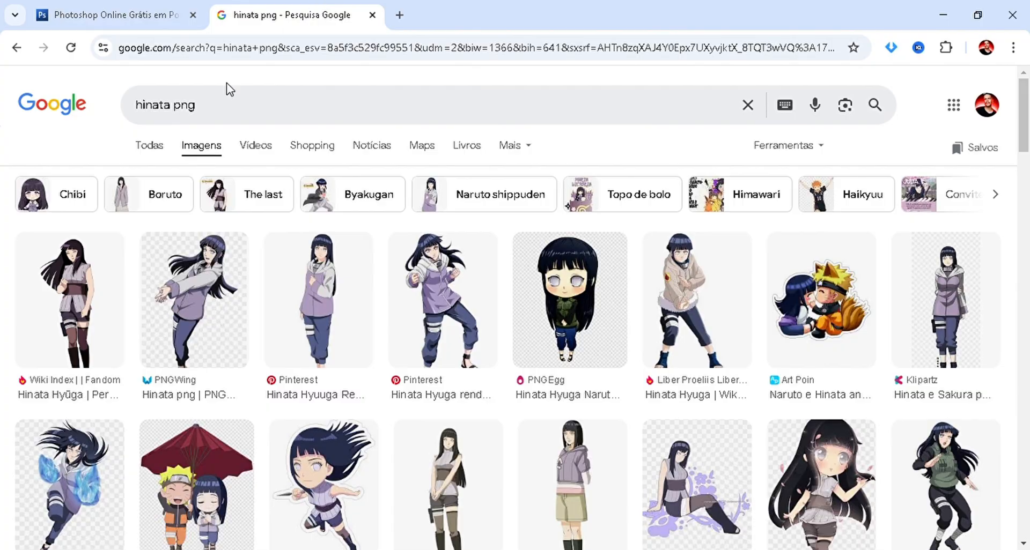
{"action": "left_click", "coordinate": [59, 306]}
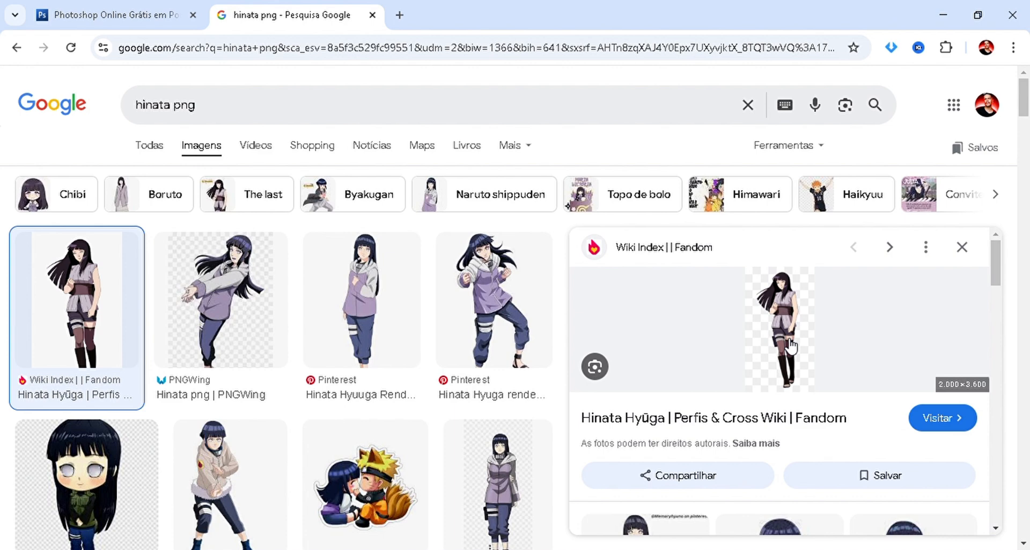
{"action": "left_click_drag", "start_coordinate": [790, 346], "coordinate": [726, 395]}
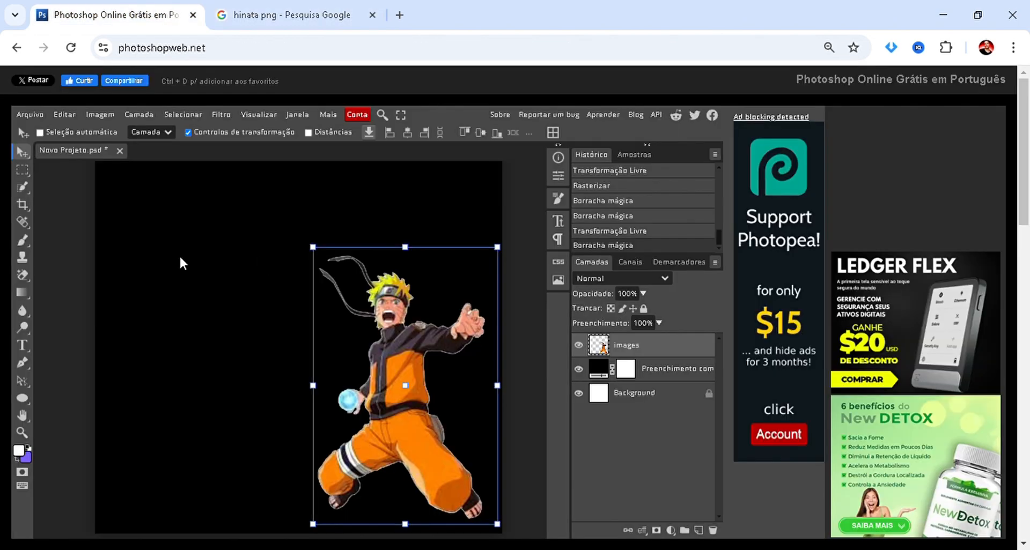
{"action": "right_click", "coordinate": [180, 256]}
{"action": "left_click", "coordinate": [128, 279]}
{"action": "key", "text": "ctrl+v"}
Reduce the pasted Hinata layer to about 51% and position it on the canvas to the left of Naruto.
{"action": "left_click_drag", "start_coordinate": [343, 329], "coordinate": [216, 408]}
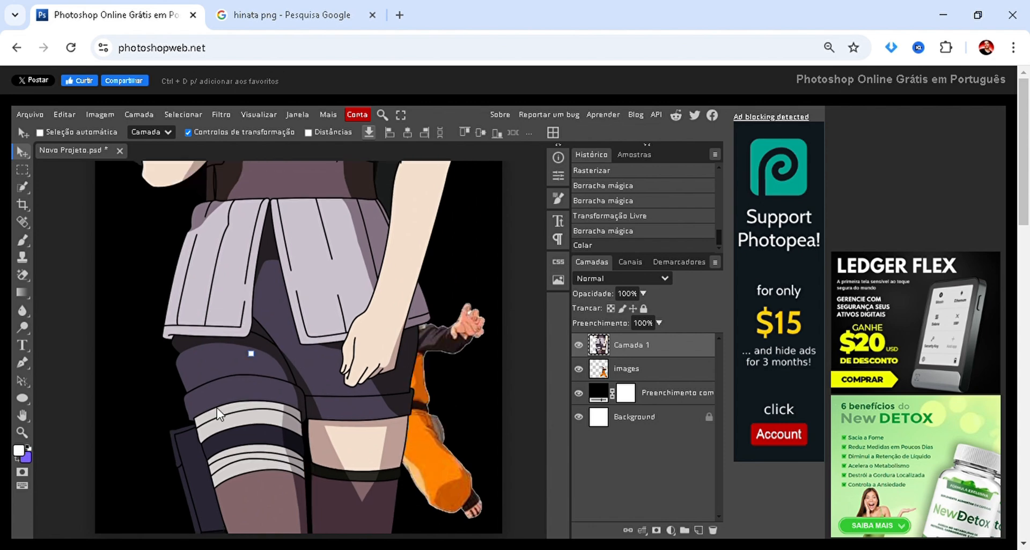
{"action": "scroll", "coordinate": [224, 279], "scroll_direction": "down", "scroll_amount": 2}
{"action": "scroll", "coordinate": [224, 285], "scroll_direction": "up", "scroll_amount": 2}
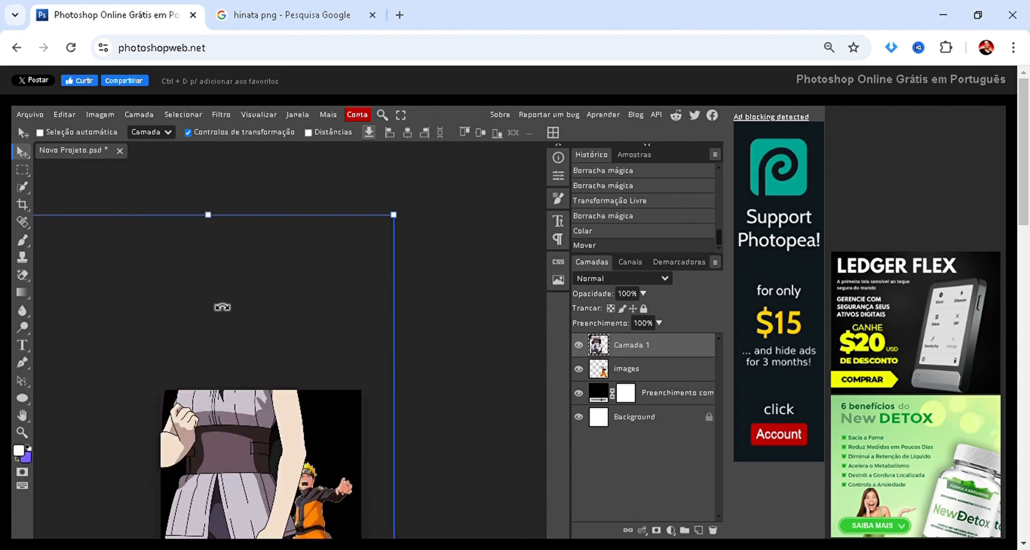
{"action": "scroll", "coordinate": [322, 236], "scroll_direction": "down", "scroll_amount": 1}
{"action": "scroll", "coordinate": [365, 220], "scroll_direction": "up", "scroll_amount": 1}
{"action": "left_click_drag", "start_coordinate": [394, 215], "coordinate": [234, 436]}
{"action": "left_click_drag", "start_coordinate": [102, 466], "coordinate": [223, 373]}
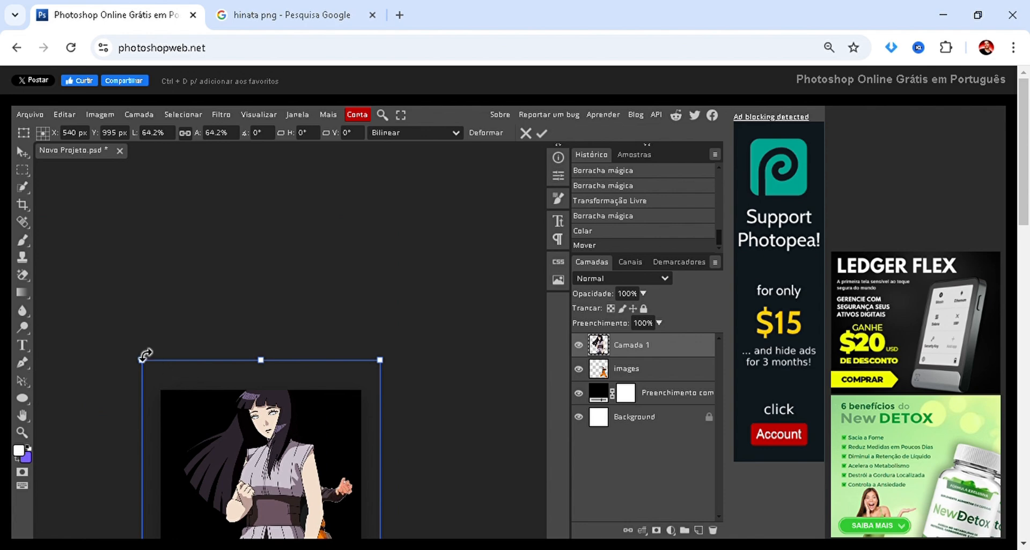
{"action": "left_click_drag", "start_coordinate": [143, 359], "coordinate": [191, 447]}
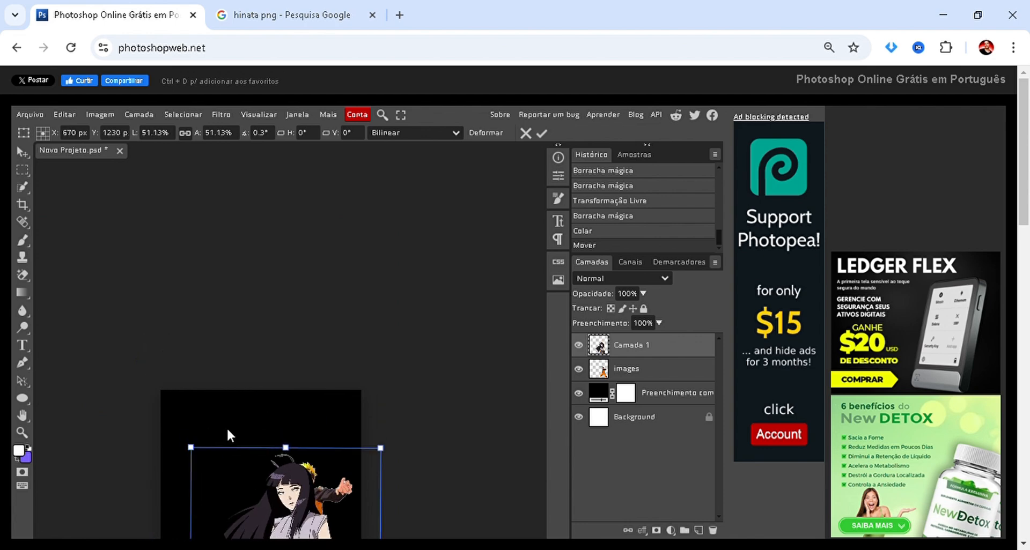
{"action": "scroll", "coordinate": [318, 387], "scroll_direction": "down", "scroll_amount": 1}
{"action": "left_click_drag", "start_coordinate": [281, 449], "coordinate": [227, 384]}
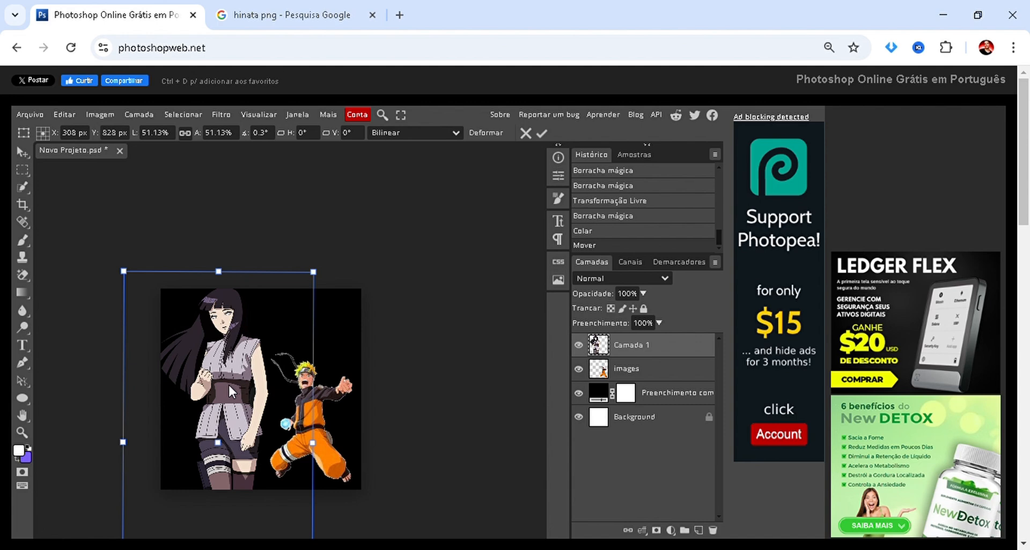
Reduce Hinata further to about 32%, move her so she overlaps Naruto, and apply the transformation.
{"action": "scroll", "coordinate": [173, 381], "scroll_direction": "up", "scroll_amount": 2}
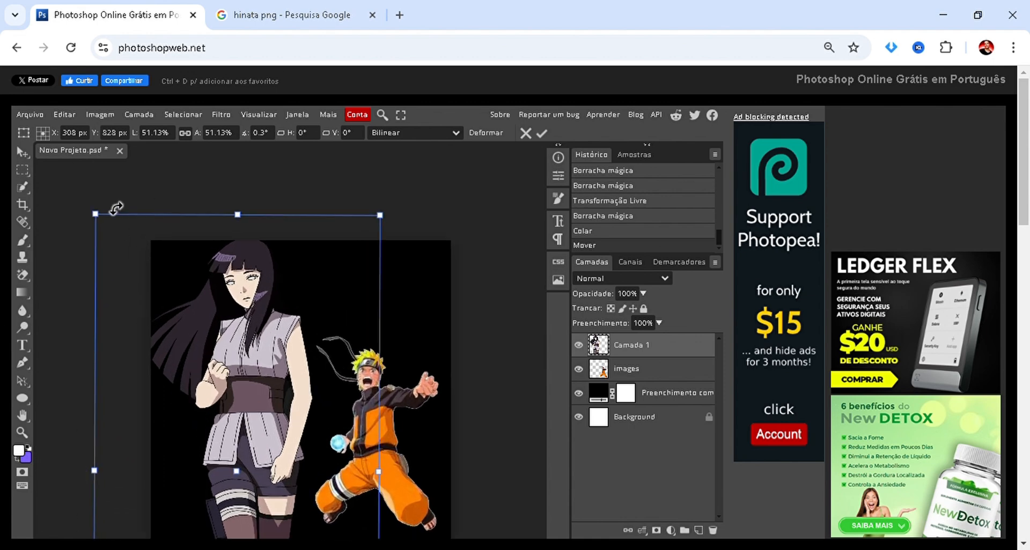
{"action": "left_click_drag", "start_coordinate": [96, 215], "coordinate": [205, 304]}
{"action": "left_click_drag", "start_coordinate": [217, 340], "coordinate": [331, 348]}
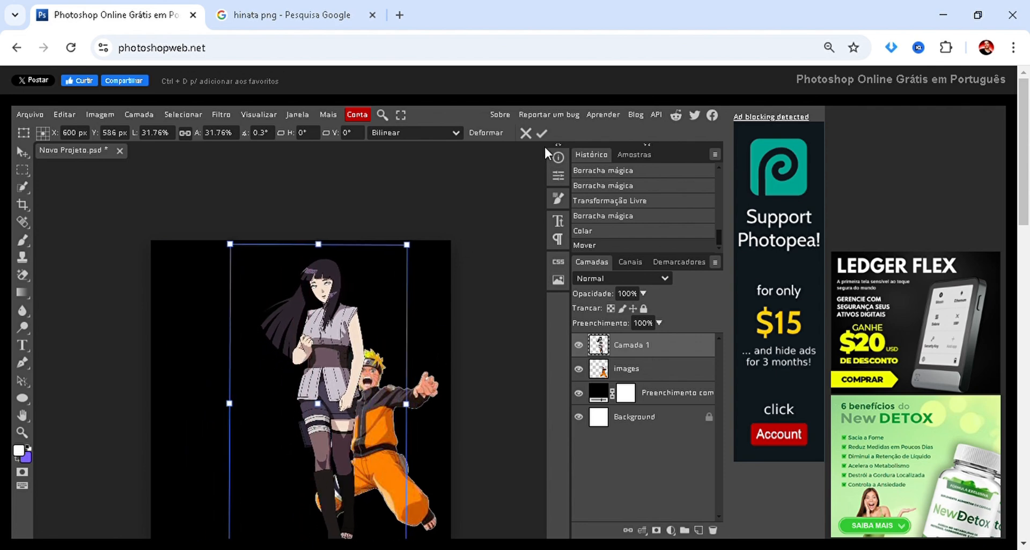
{"action": "key", "text": "Return"}
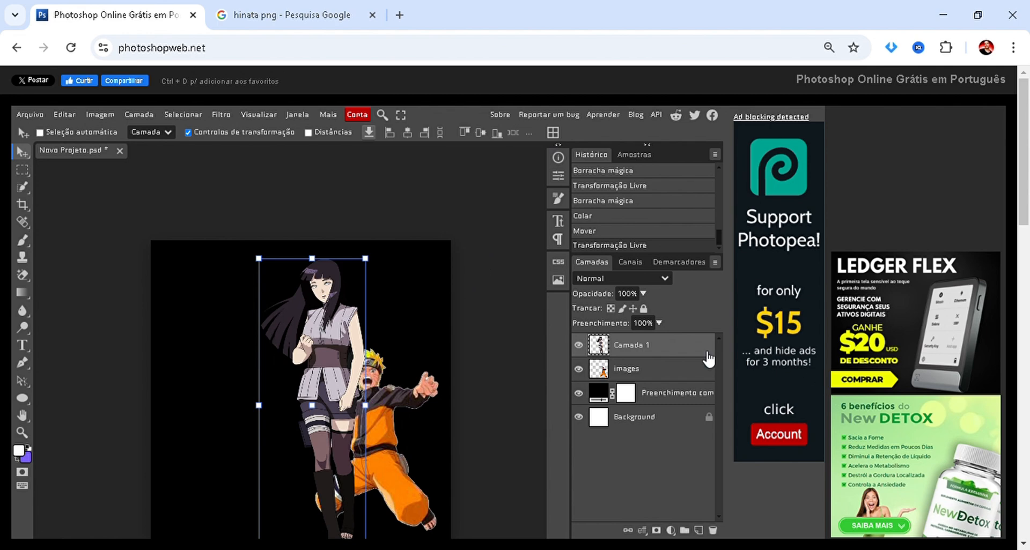
Move the Hinata layer below the images layer, then shift her closer behind Naruto and shrink her.
{"action": "left_click_drag", "start_coordinate": [642, 346], "coordinate": [625, 386]}
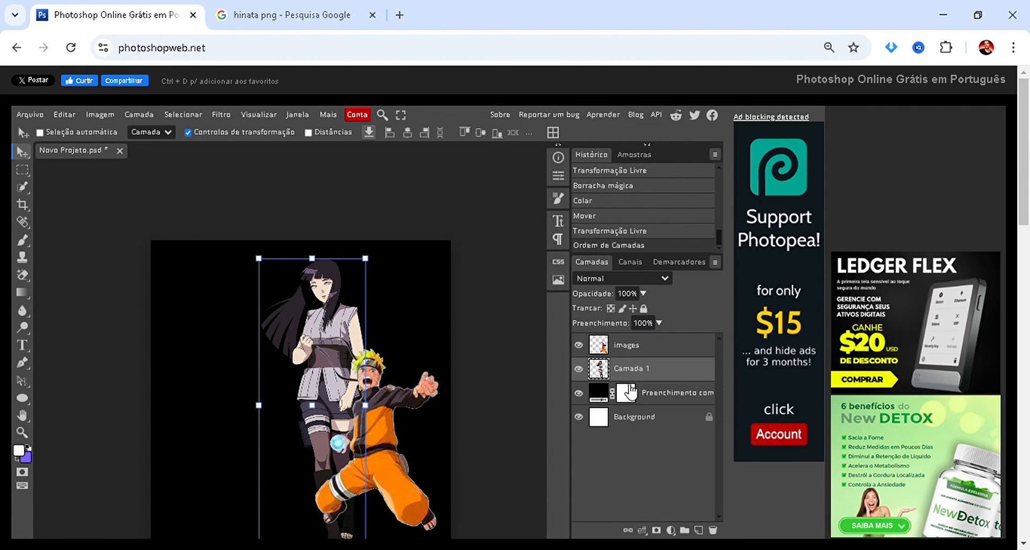
{"action": "left_click_drag", "start_coordinate": [293, 421], "coordinate": [311, 441]}
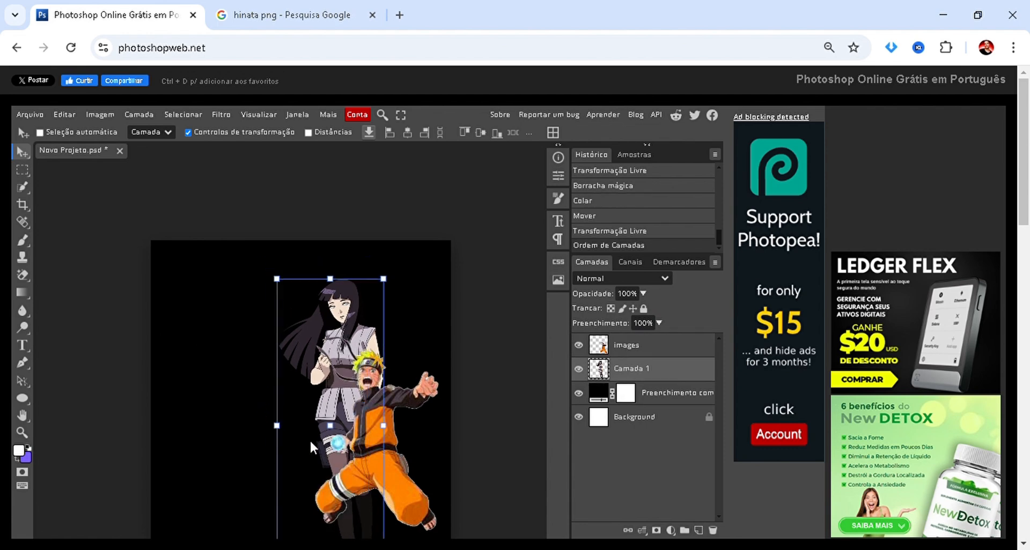
{"action": "left_click_drag", "start_coordinate": [279, 279], "coordinate": [315, 368]}
Switch to Google Images, search for "sasuke png", and preview the PNGEgg picture of Sasuke with lightning.
{"action": "left_click", "coordinate": [258, 26]}
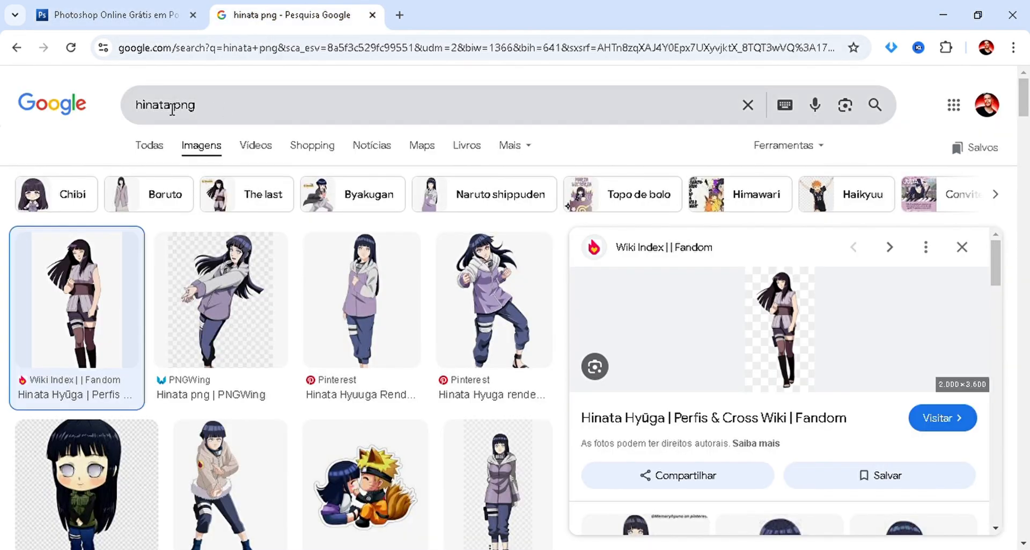
{"action": "left_click_drag", "start_coordinate": [172, 110], "coordinate": [3, 111]}
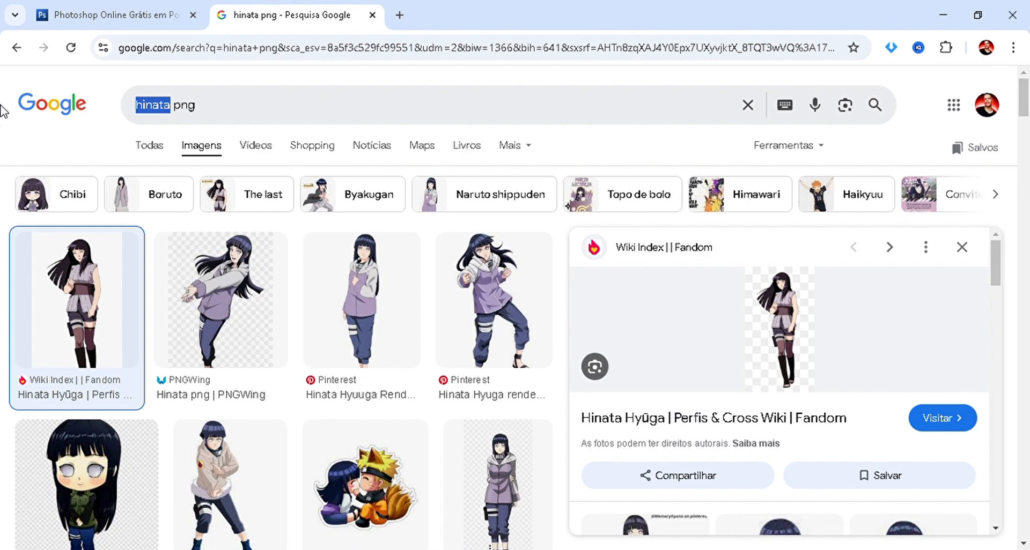
{"action": "type", "text": "sasu"}
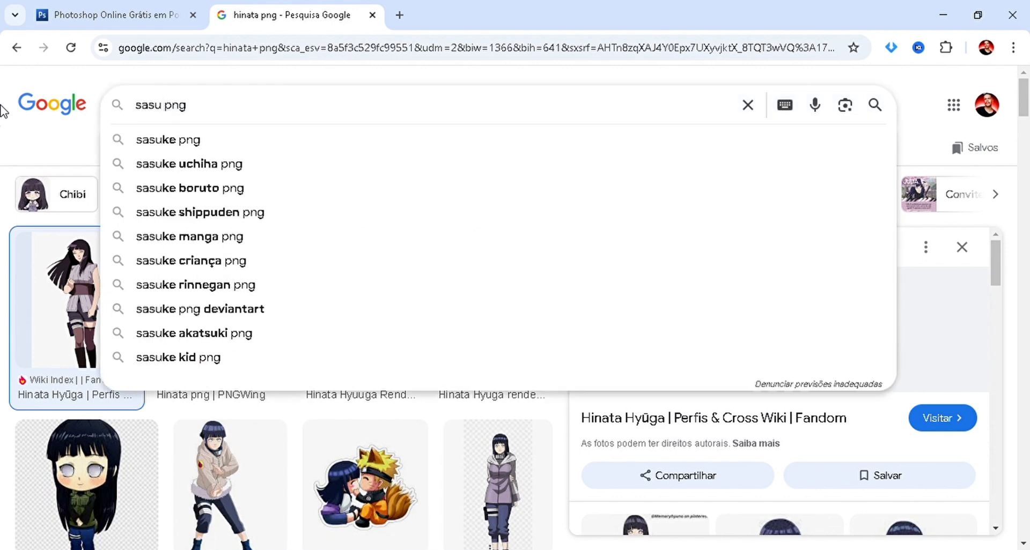
{"action": "type", "text": "ke"}
{"action": "key", "text": "Return"}
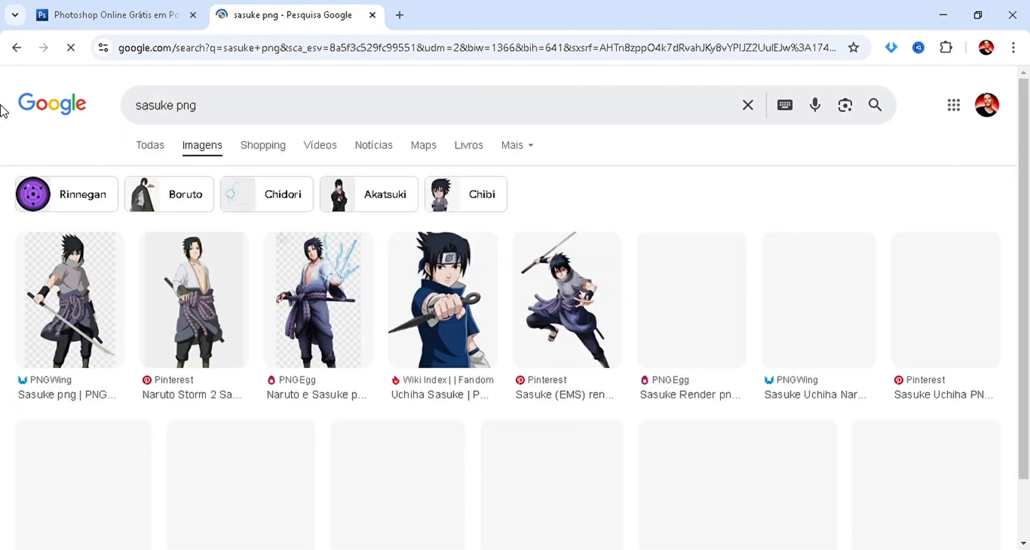
{"action": "left_click", "coordinate": [325, 290]}
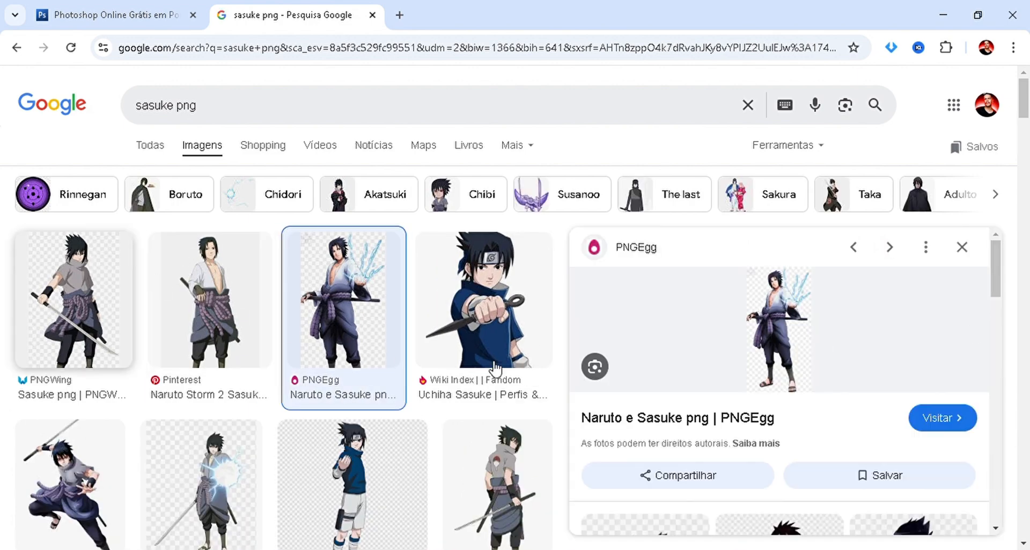
Filter the "sasuke png" image results to the large size (Grande).
{"action": "left_click", "coordinate": [808, 148]}
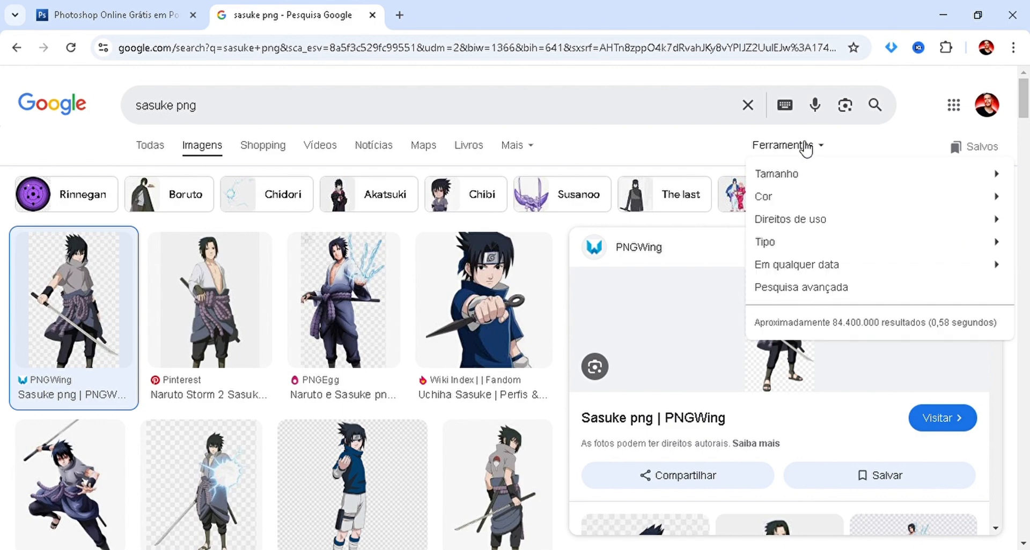
{"action": "mouse_move", "coordinate": [779, 183]}
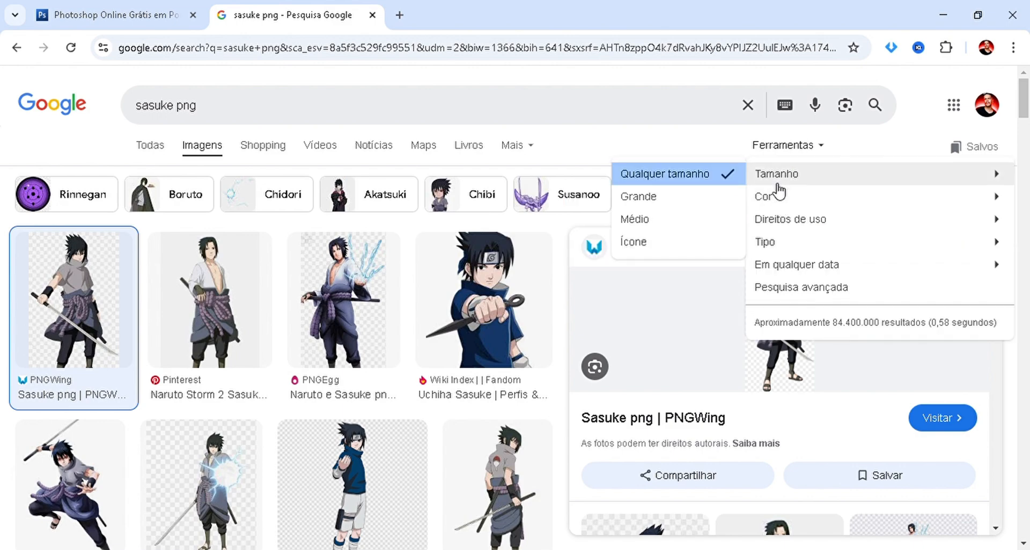
{"action": "left_click", "coordinate": [637, 198]}
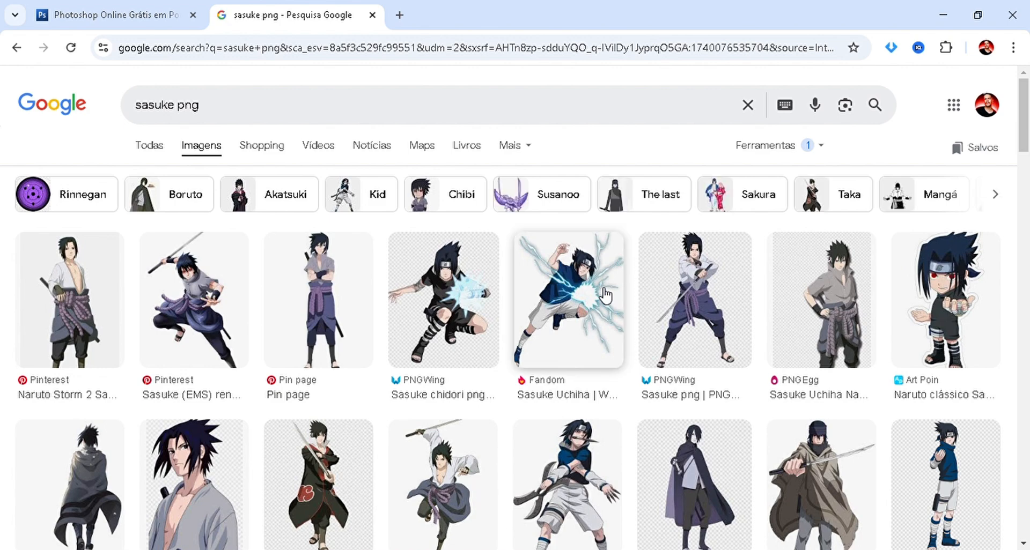
Preview several of the large Sasuke pictures and copy the PNGEgg one of him standing with a hand on his hip.
{"action": "left_click", "coordinate": [605, 295]}
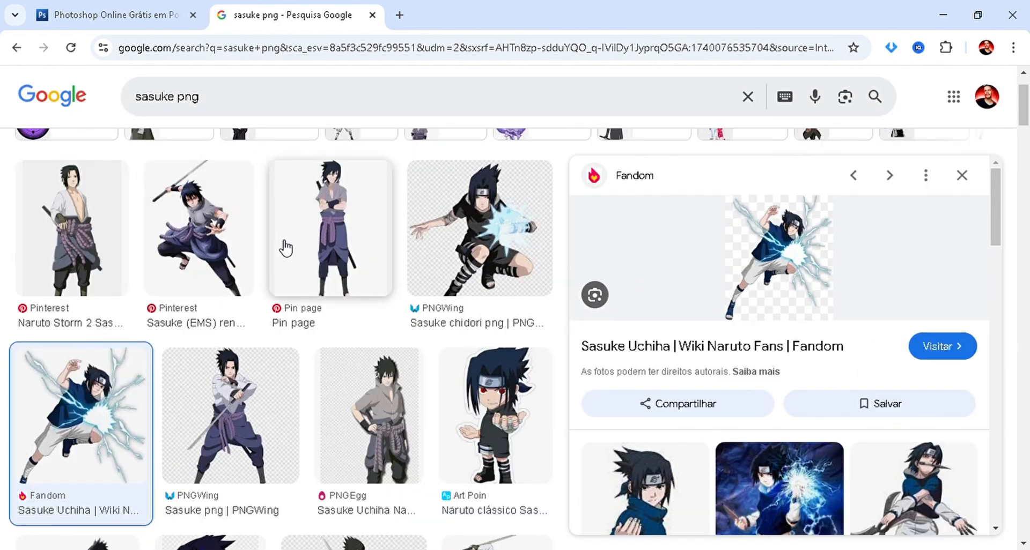
{"action": "left_click", "coordinate": [347, 259]}
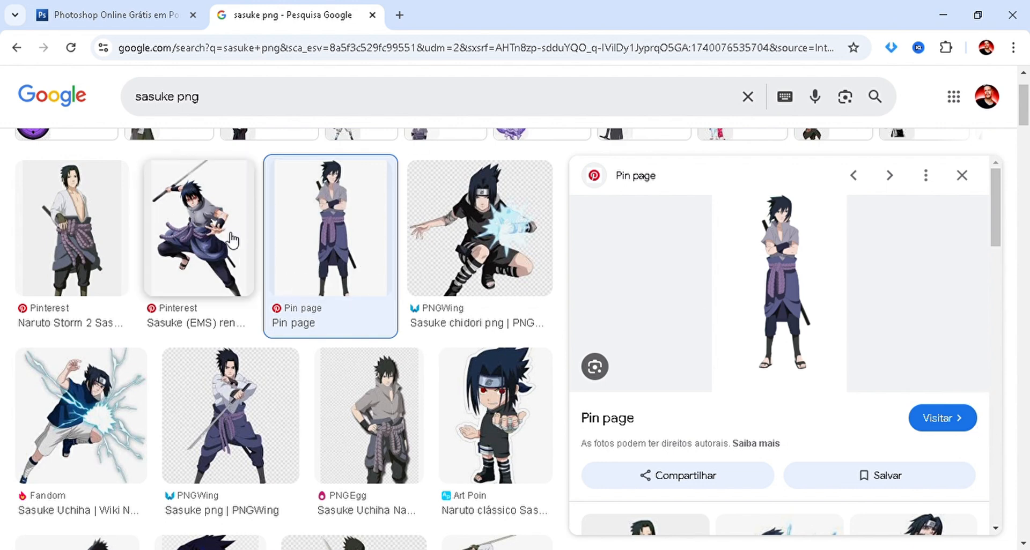
{"action": "left_click", "coordinate": [232, 242]}
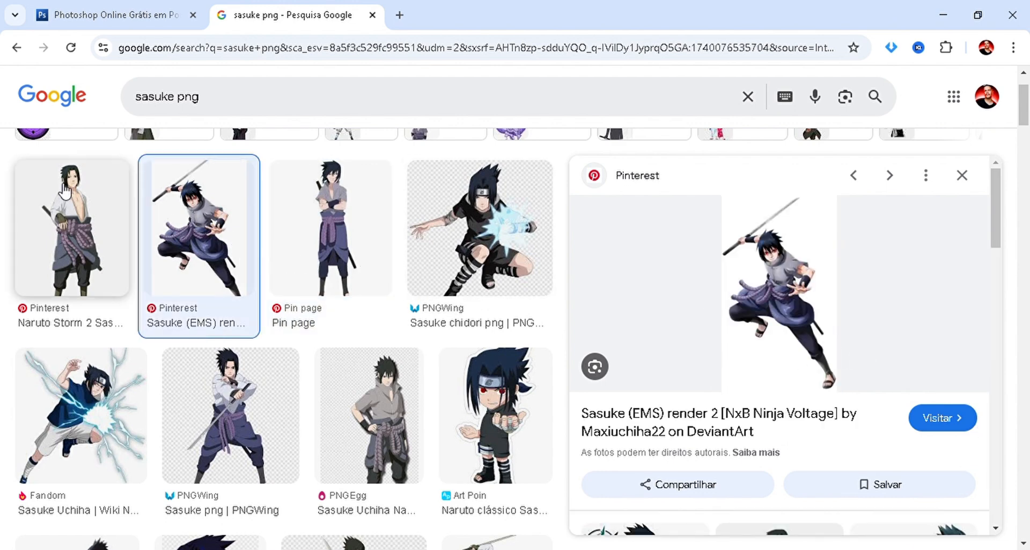
{"action": "left_click", "coordinate": [66, 245]}
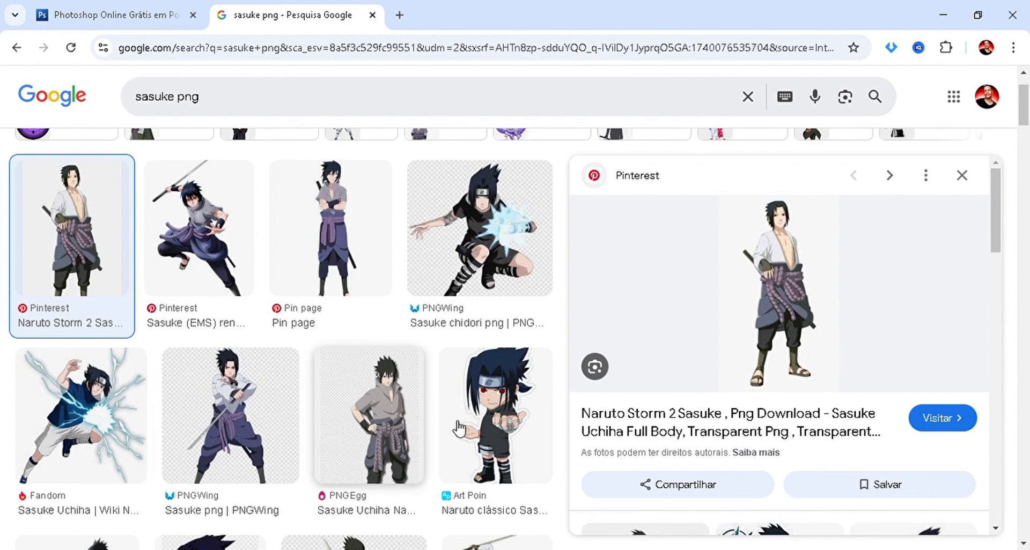
{"action": "left_click", "coordinate": [401, 413]}
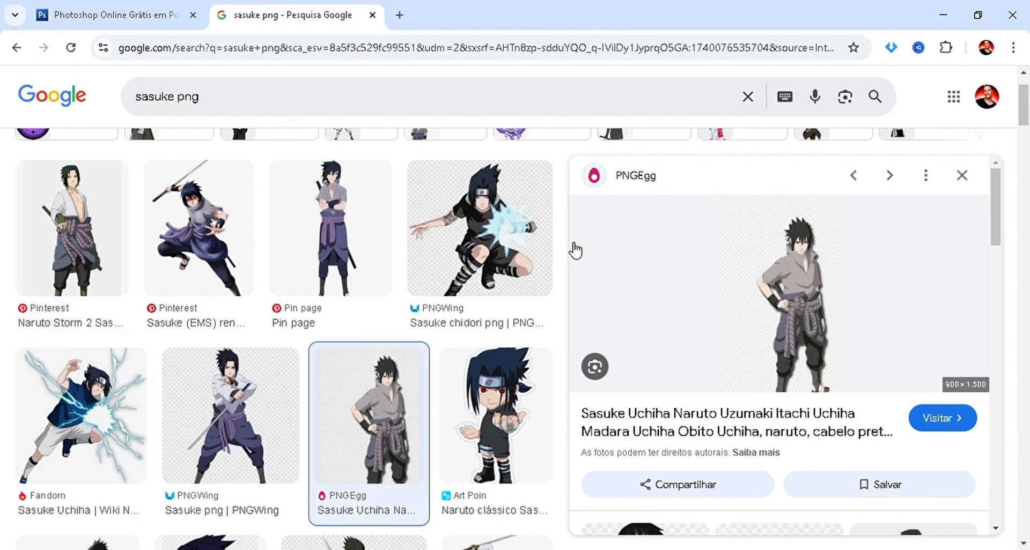
Switch back to Photopea, apply Hinata's pending transformation, and select the black fill layer.
{"action": "left_click", "coordinate": [83, 7]}
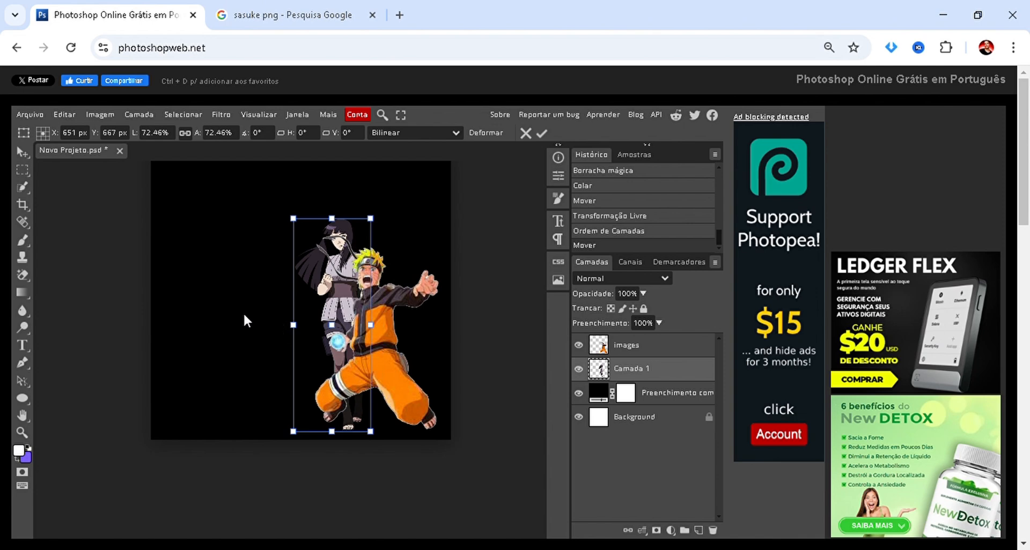
{"action": "key", "text": "Return"}
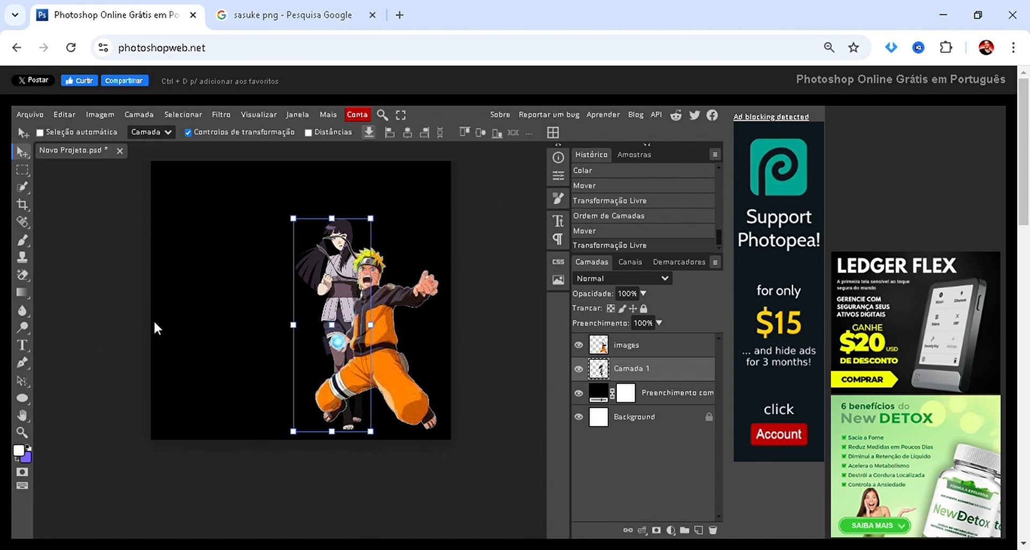
{"action": "left_click", "coordinate": [208, 387]}
{"action": "right_click", "coordinate": [207, 371]}
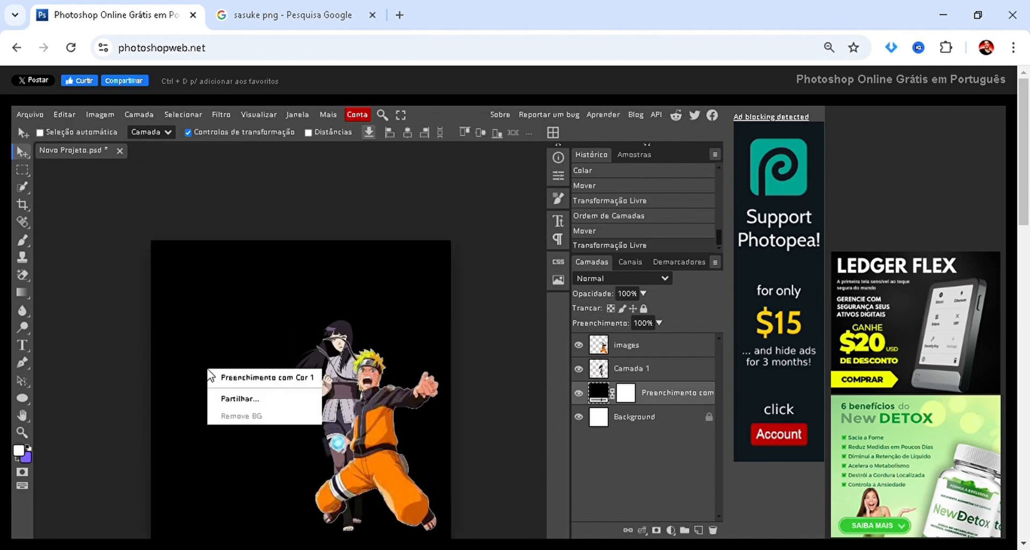
{"action": "left_click", "coordinate": [210, 327]}
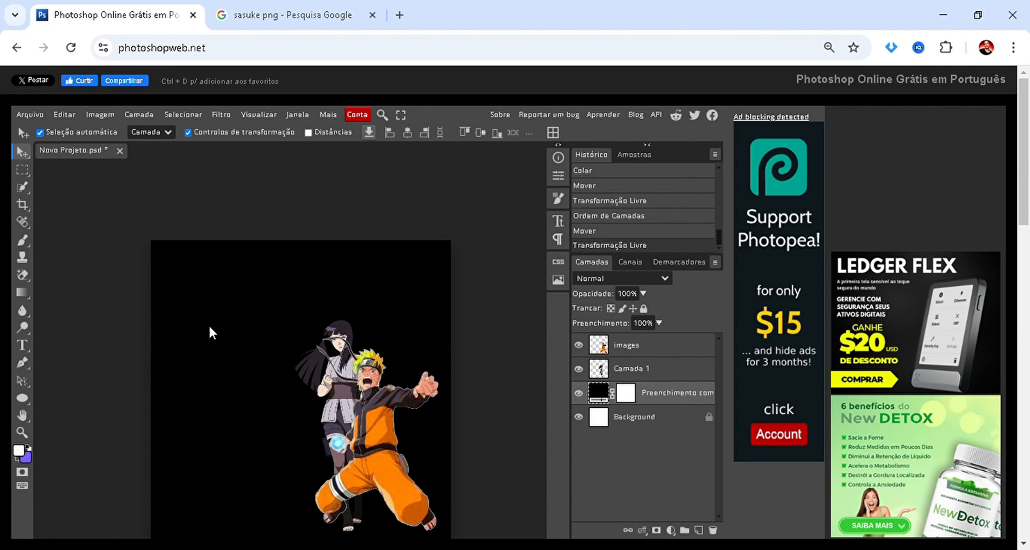
Try the copied Sasuke picture beside Hinata, enlarged to about 308%, and delete its layer.
{"action": "key", "text": "ctrl+v"}
{"action": "left_click_drag", "start_coordinate": [262, 313], "coordinate": [240, 333]}
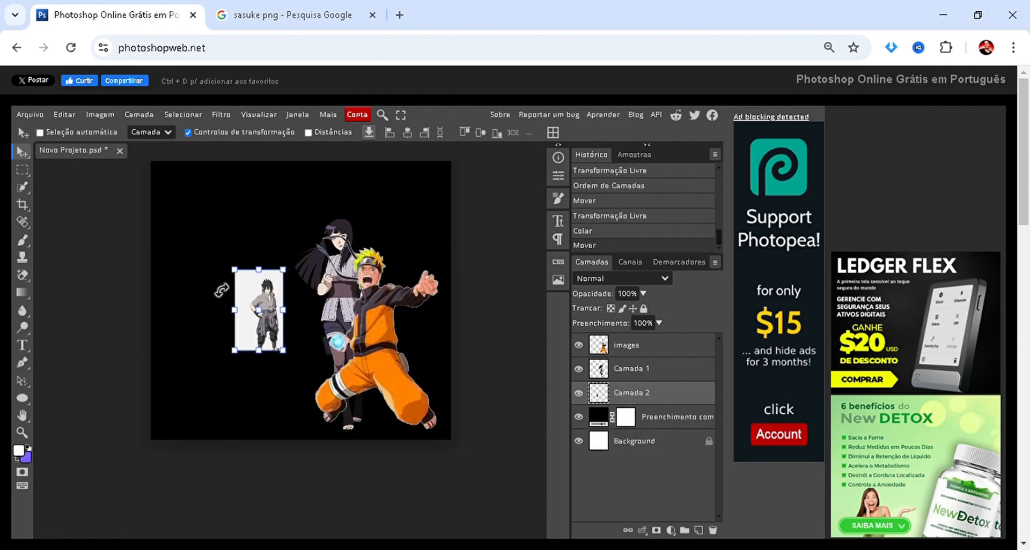
{"action": "left_click_drag", "start_coordinate": [235, 271], "coordinate": [28, 163]}
{"action": "left_click_drag", "start_coordinate": [144, 238], "coordinate": [195, 318]}
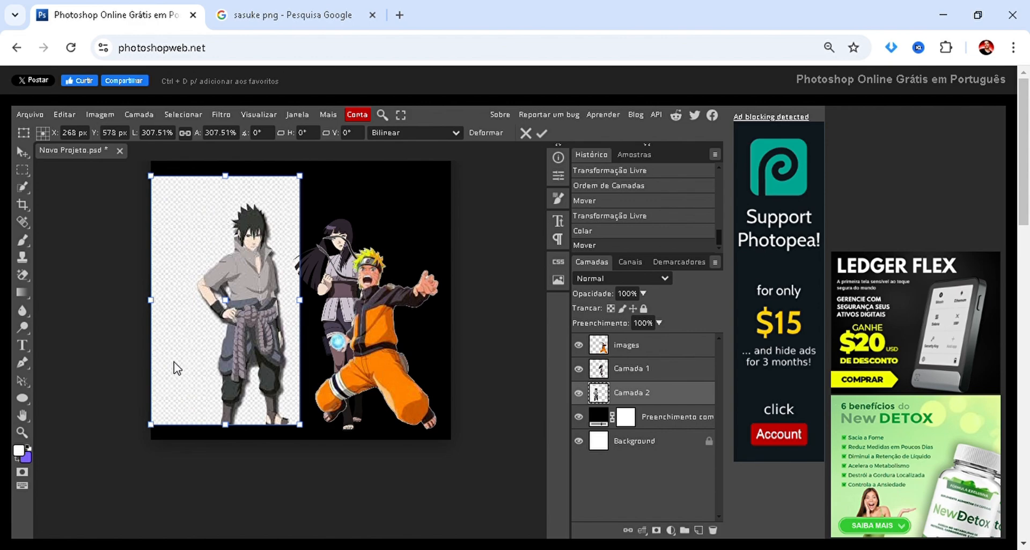
{"action": "scroll", "coordinate": [209, 218], "scroll_direction": "up", "scroll_amount": 2}
{"action": "scroll", "coordinate": [209, 225], "scroll_direction": "up", "scroll_amount": 1}
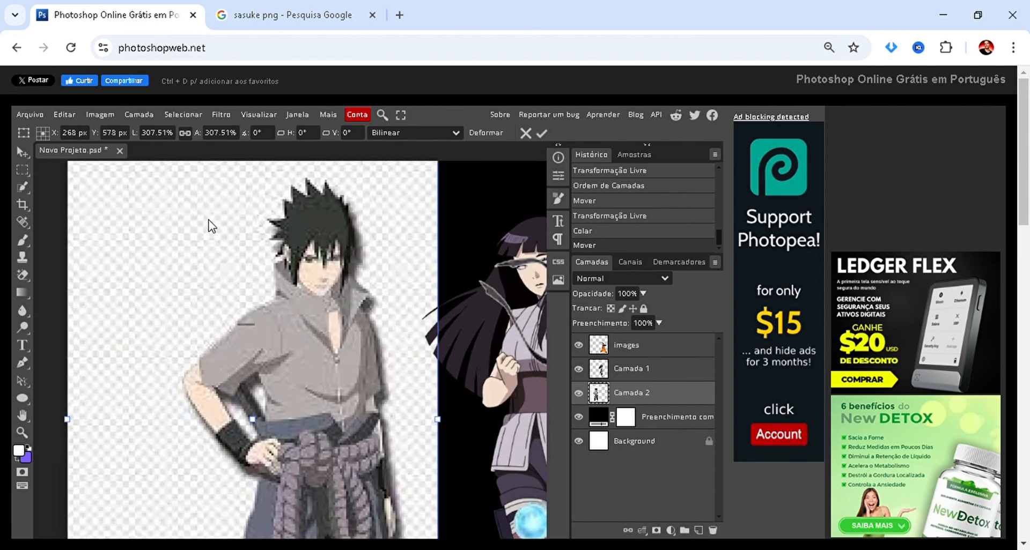
{"action": "scroll", "coordinate": [210, 226], "scroll_direction": "down", "scroll_amount": 2}
{"action": "key", "text": "Delete"}
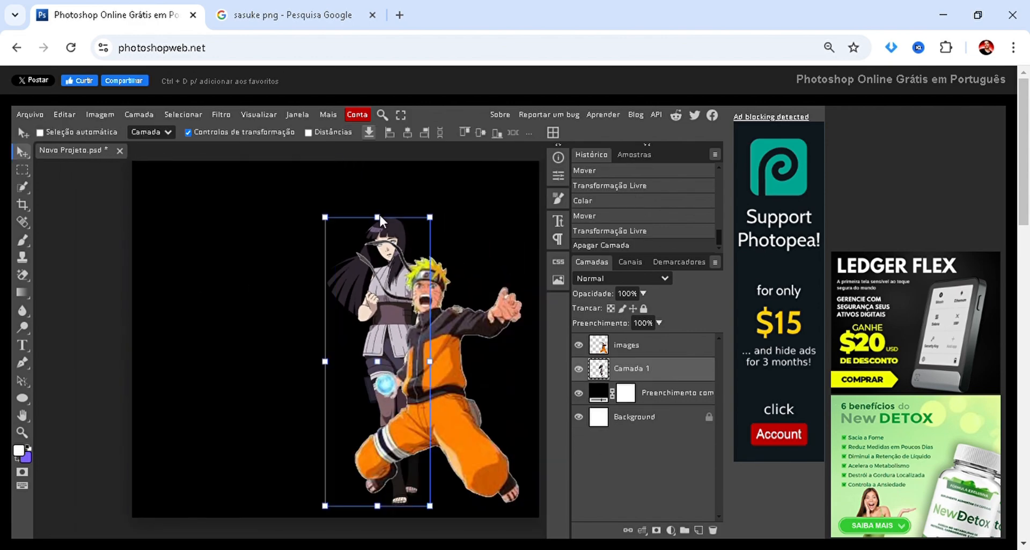
Return to the Google results, browse further Sasuke pictures, and copy the PNG Play one with the raised sword.
{"action": "left_click", "coordinate": [279, 15]}
{"action": "scroll", "coordinate": [175, 322], "scroll_direction": "down", "scroll_amount": 7}
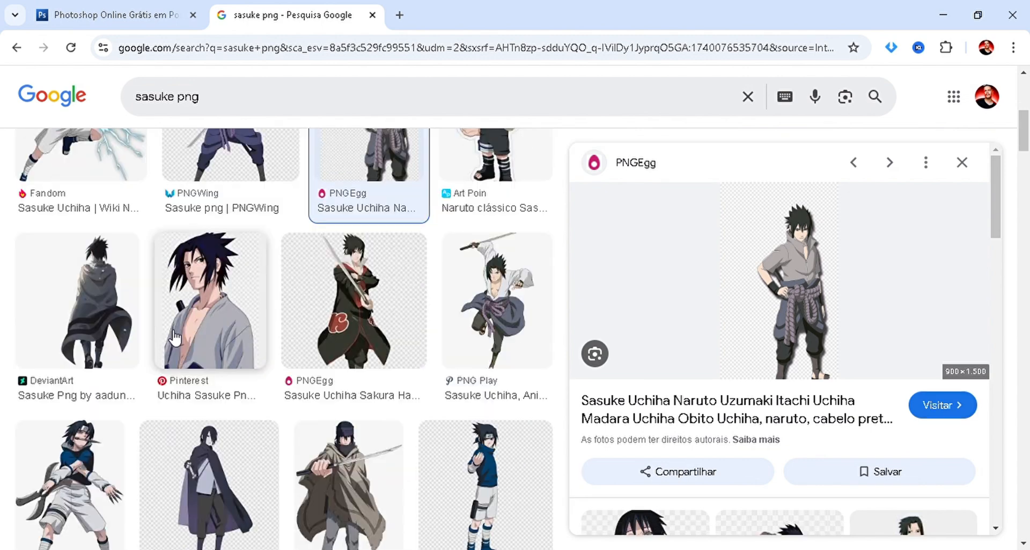
{"action": "left_click", "coordinate": [211, 218]}
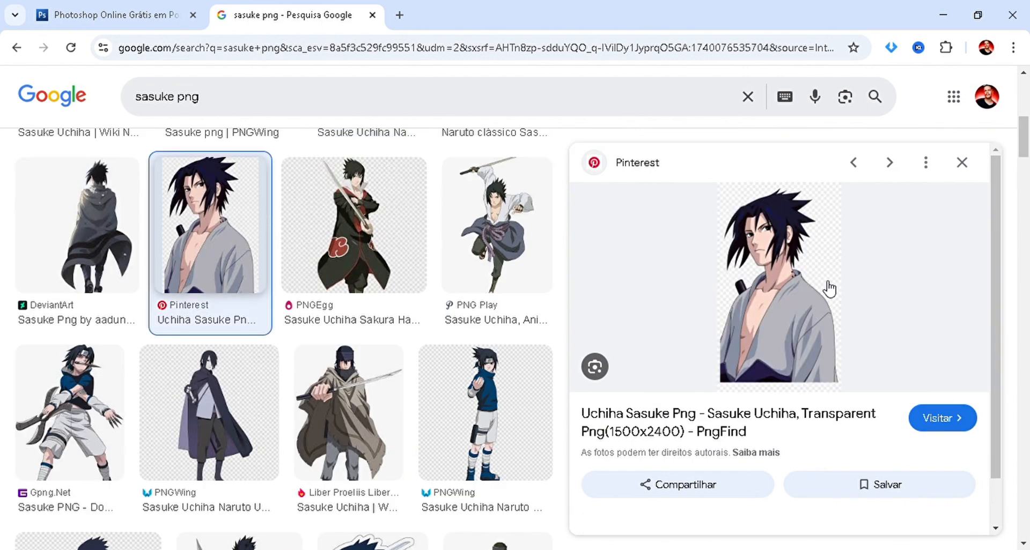
{"action": "scroll", "coordinate": [380, 345], "scroll_direction": "down", "scroll_amount": 3}
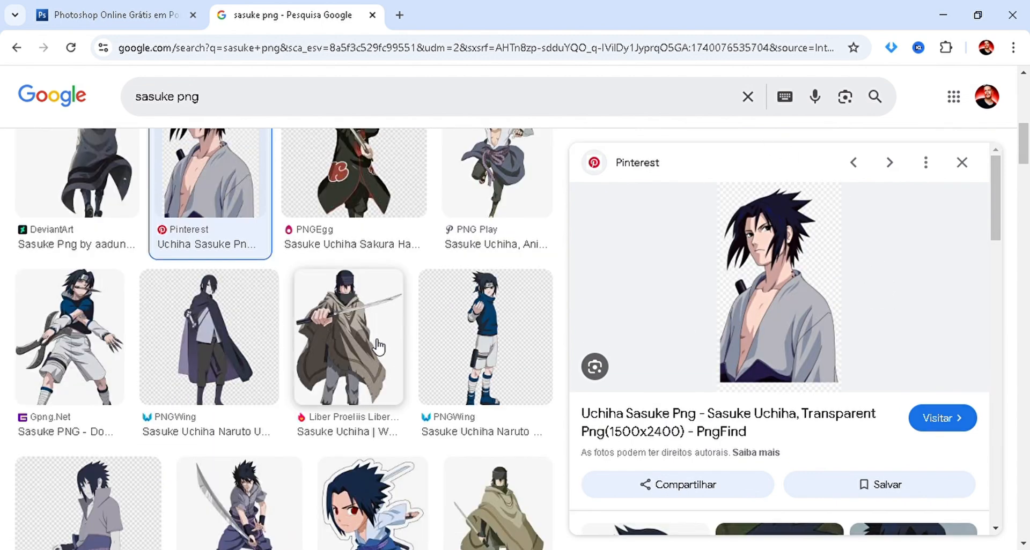
{"action": "scroll", "coordinate": [397, 340], "scroll_direction": "up", "scroll_amount": 10}
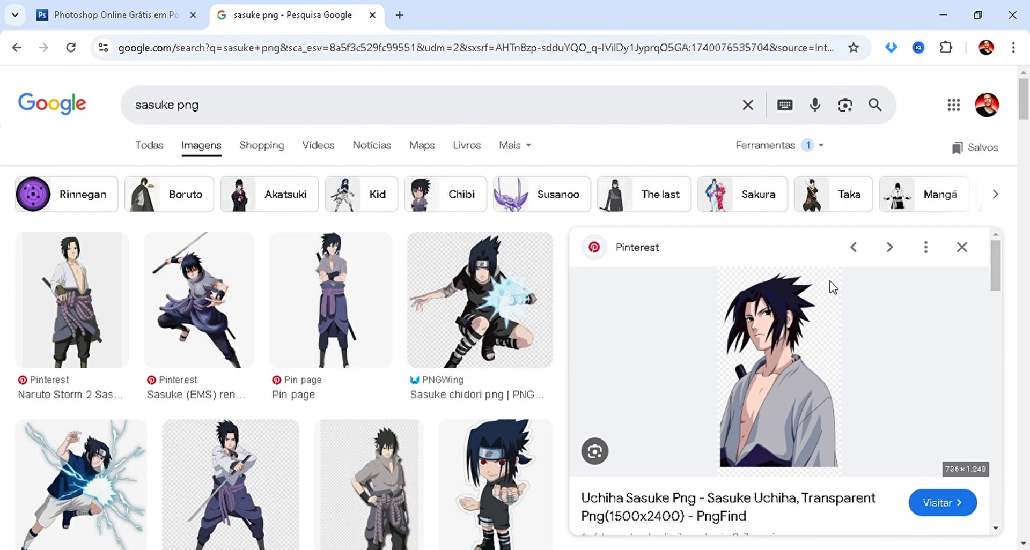
{"action": "scroll", "coordinate": [249, 506], "scroll_direction": "down", "scroll_amount": 7}
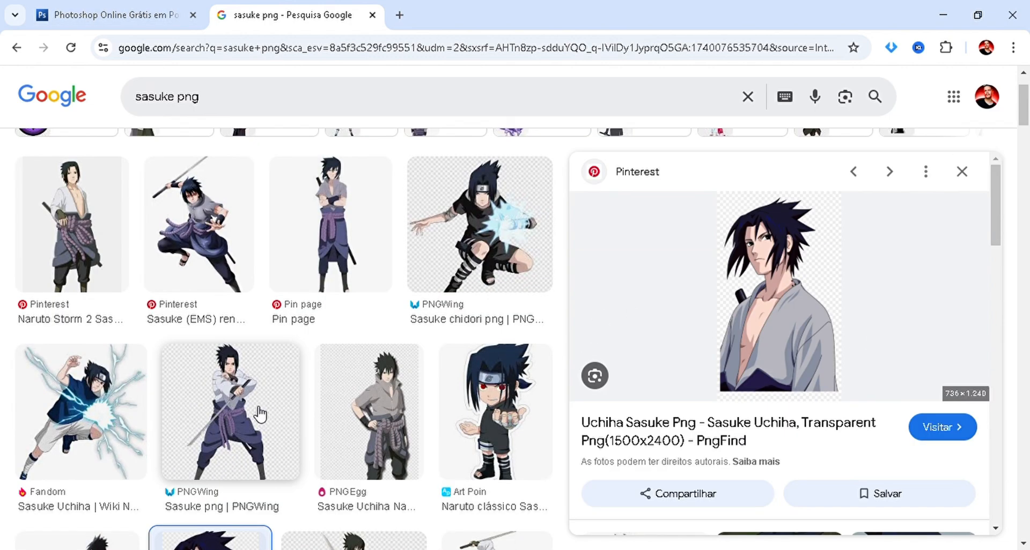
{"action": "left_click", "coordinate": [477, 332]}
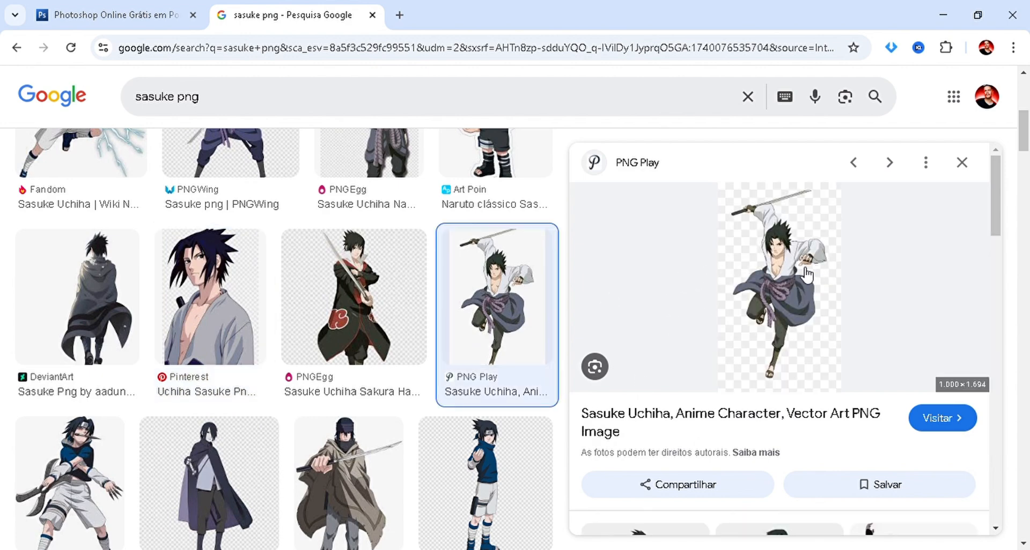
Switch back to Photopea, paste the sword-wielding Sasuke above Hinata's layer, and reduce him to about 85%.
{"action": "left_click", "coordinate": [168, 7]}
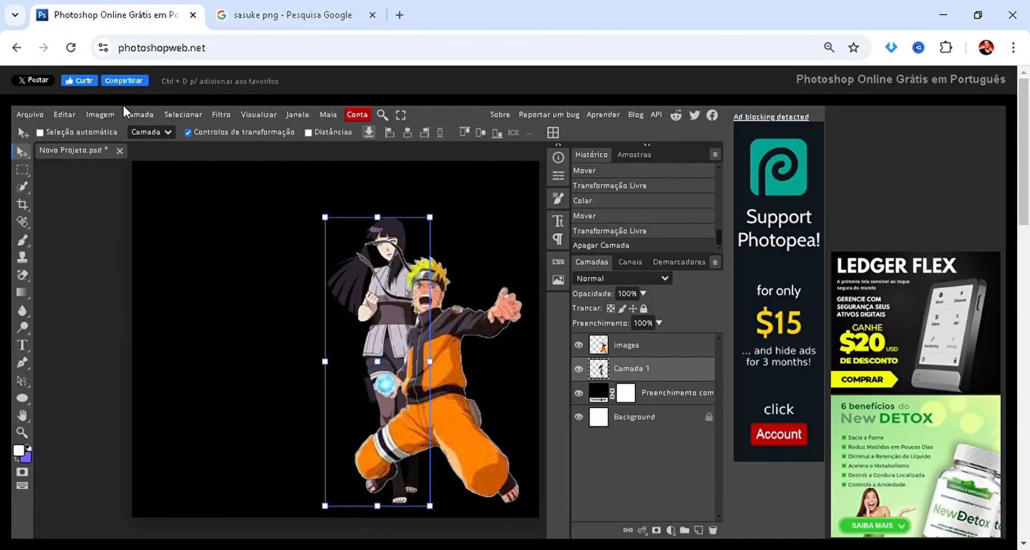
{"action": "key", "text": "ctrl+v"}
{"action": "left_click_drag", "start_coordinate": [298, 258], "coordinate": [290, 364]}
{"action": "scroll", "coordinate": [279, 208], "scroll_direction": "down", "scroll_amount": 3}
{"action": "left_click_drag", "start_coordinate": [257, 221], "coordinate": [253, 338]}
{"action": "left_click_drag", "start_coordinate": [198, 262], "coordinate": [212, 242]}
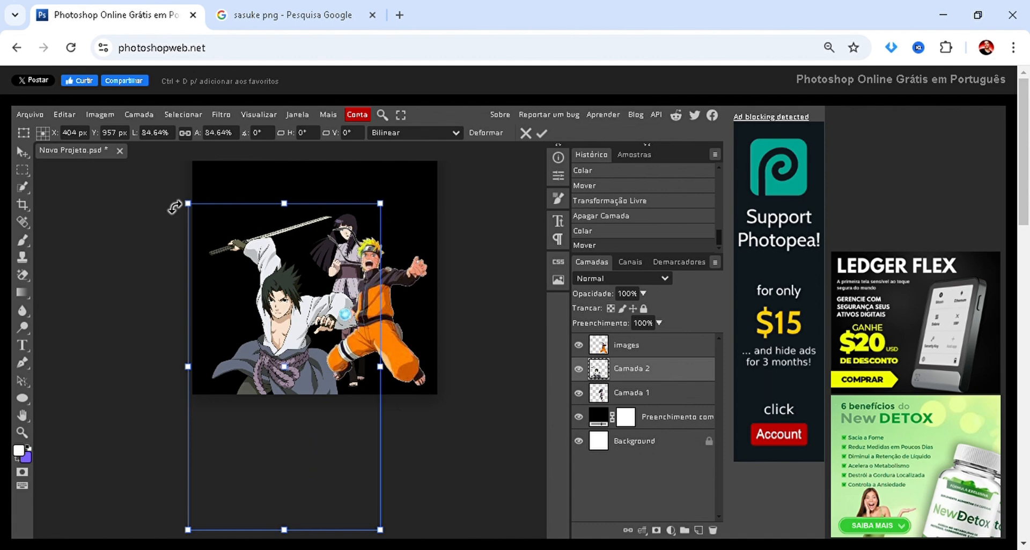
Resize Sasuke to about 59% and position him to the left of Naruto, overlapping Hinata.
{"action": "left_click_drag", "start_coordinate": [191, 204], "coordinate": [288, 218]}
{"action": "scroll", "coordinate": [284, 225], "scroll_direction": "up", "scroll_amount": 4}
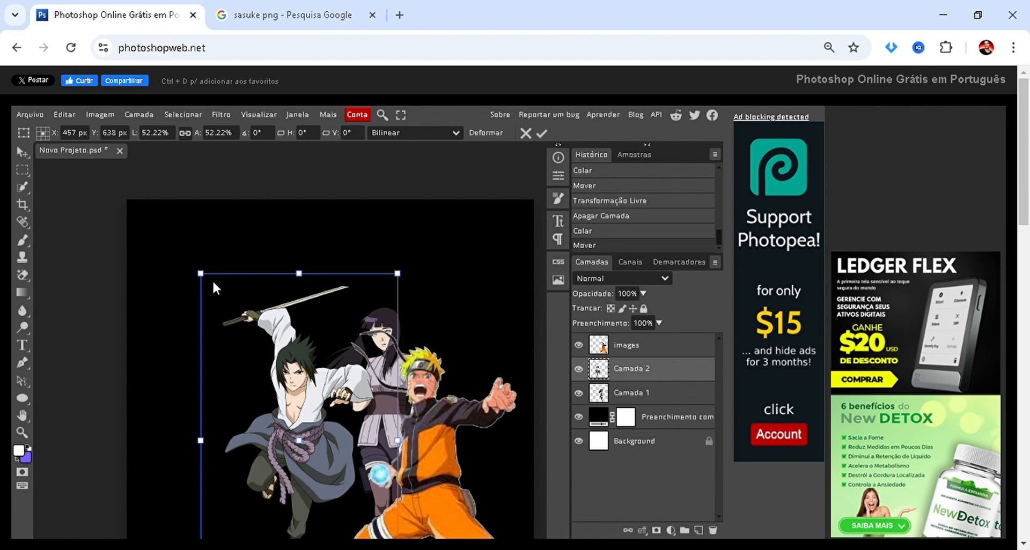
{"action": "left_click_drag", "start_coordinate": [213, 289], "coordinate": [154, 188]}
{"action": "scroll", "coordinate": [214, 231], "scroll_direction": "up", "scroll_amount": 3}
{"action": "scroll", "coordinate": [250, 301], "scroll_direction": "down", "scroll_amount": 3}
{"action": "scroll", "coordinate": [250, 297], "scroll_direction": "up", "scroll_amount": 1}
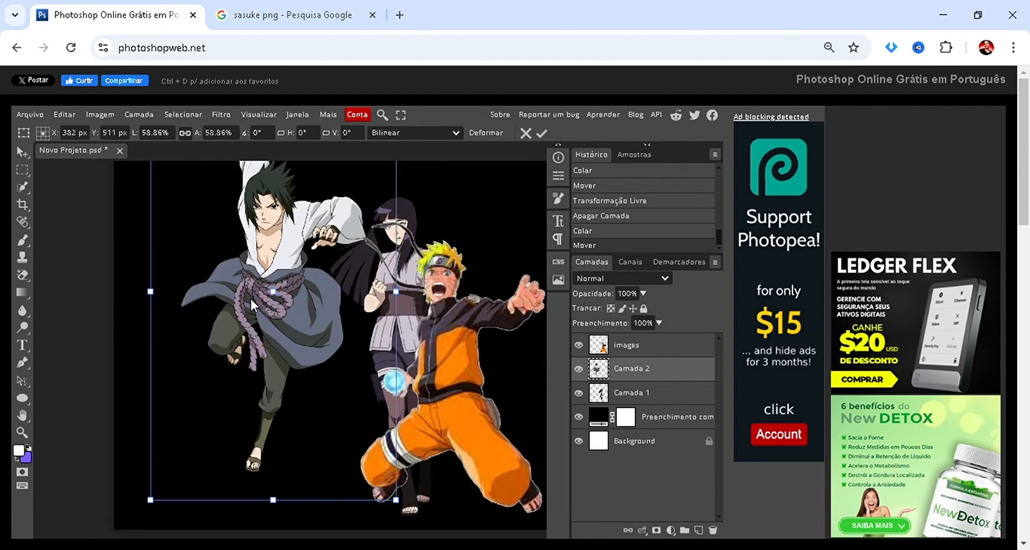
{"action": "scroll", "coordinate": [250, 297], "scroll_direction": "up", "scroll_amount": 2}
{"action": "left_click_drag", "start_coordinate": [250, 297], "coordinate": [285, 366]}
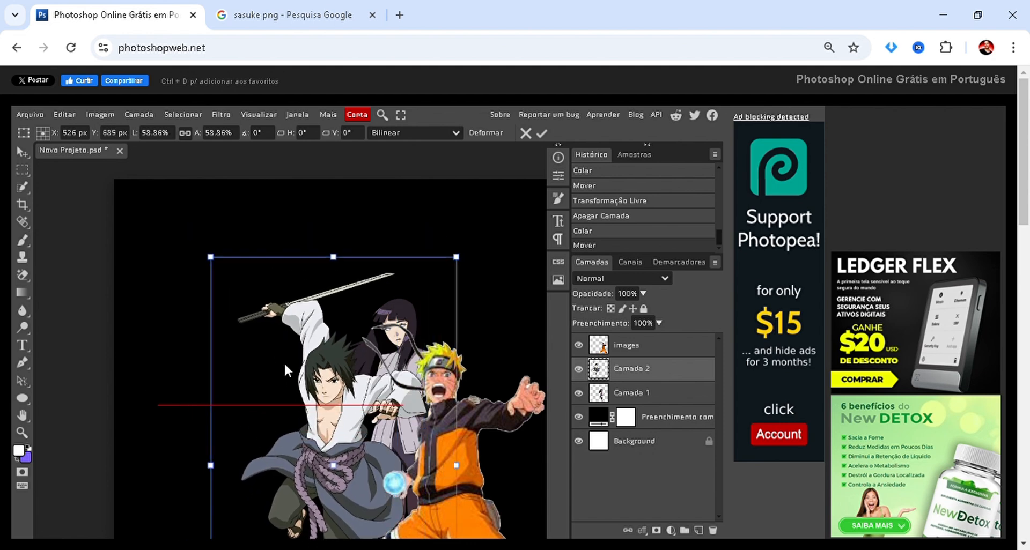
{"action": "scroll", "coordinate": [297, 359], "scroll_direction": "down", "scroll_amount": 2}
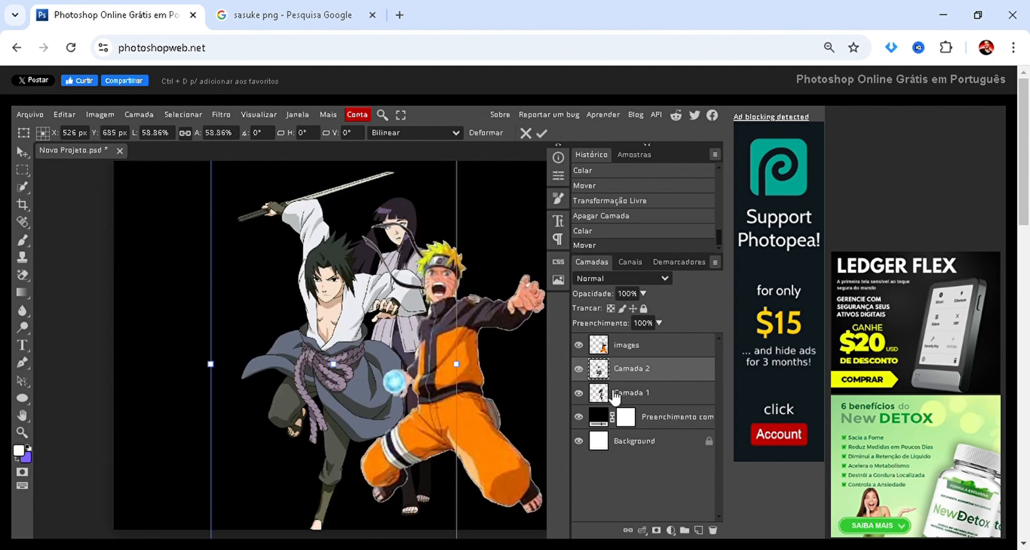
Move the Sasuke layer below Hinata's layer, then scale him to about 81% partly behind her and apply the transformation.
{"action": "left_click_drag", "start_coordinate": [632, 371], "coordinate": [632, 416]}
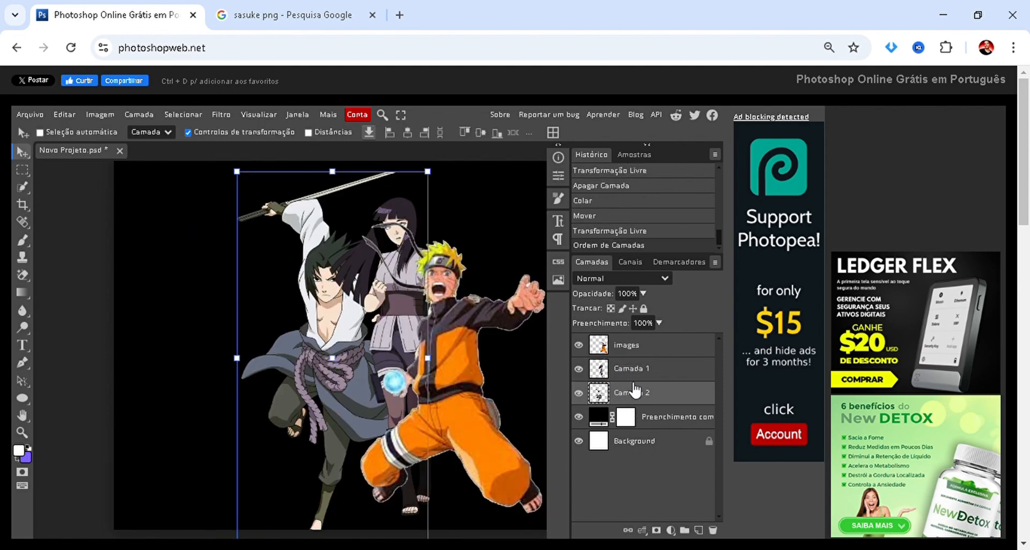
{"action": "left_click_drag", "start_coordinate": [291, 320], "coordinate": [281, 245]}
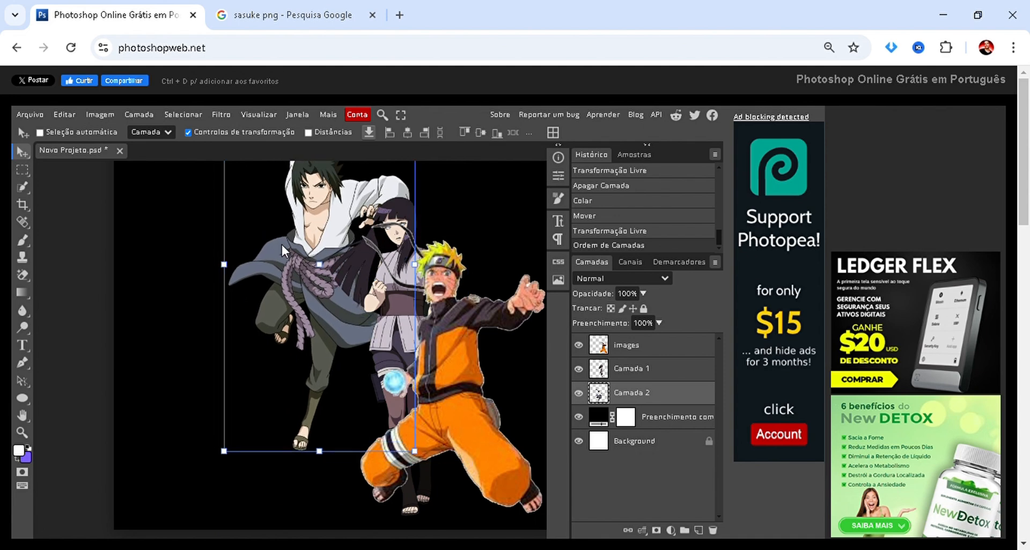
{"action": "scroll", "coordinate": [280, 244], "scroll_direction": "up", "scroll_amount": 6}
{"action": "left_click_drag", "start_coordinate": [228, 378], "coordinate": [282, 419]}
{"action": "scroll", "coordinate": [292, 414], "scroll_direction": "down", "scroll_amount": 5}
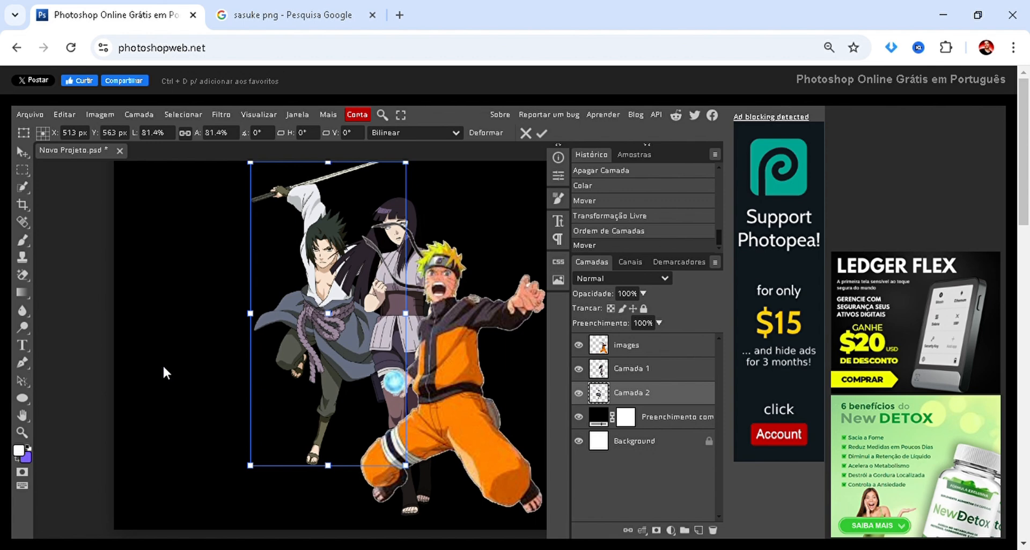
{"action": "left_click", "coordinate": [541, 134]}
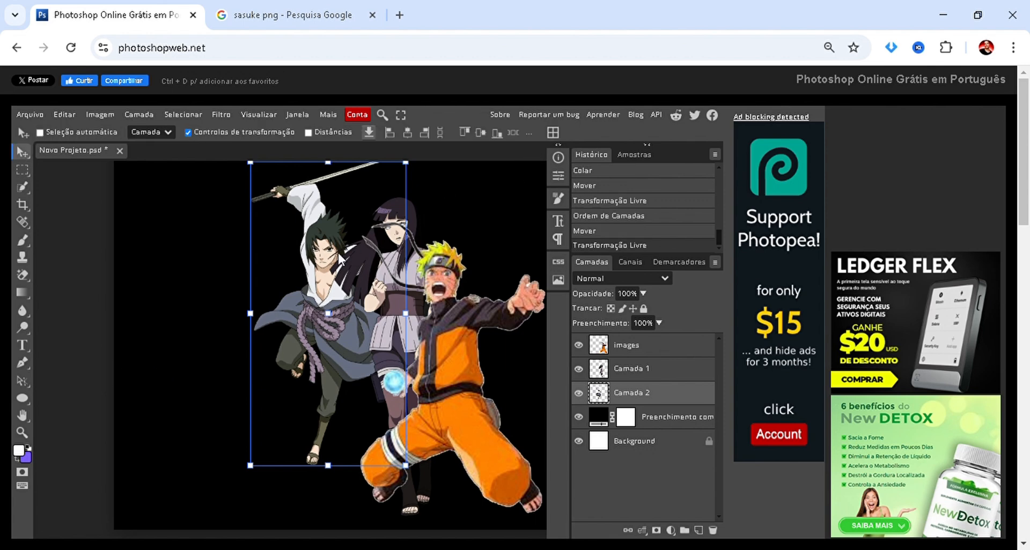
Shift Naruto slightly toward the right edge of the canvas and apply a free transformation.
{"action": "scroll", "coordinate": [336, 251], "scroll_direction": "down", "scroll_amount": 2}
{"action": "left_click", "coordinate": [132, 333]}
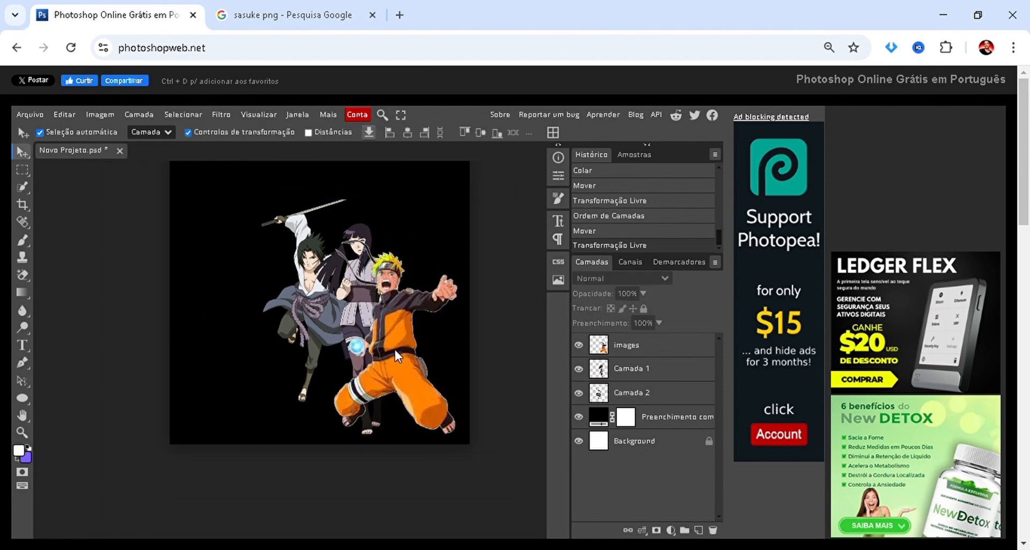
{"action": "mouse_move", "coordinate": [394, 350]}
{"action": "left_mouse_down"}
{"action": "mouse_move", "coordinate": [423, 348]}
{"action": "mouse_move", "coordinate": [411, 349]}
{"action": "left_mouse_up"}
{"action": "key", "text": "ctrl+t"}
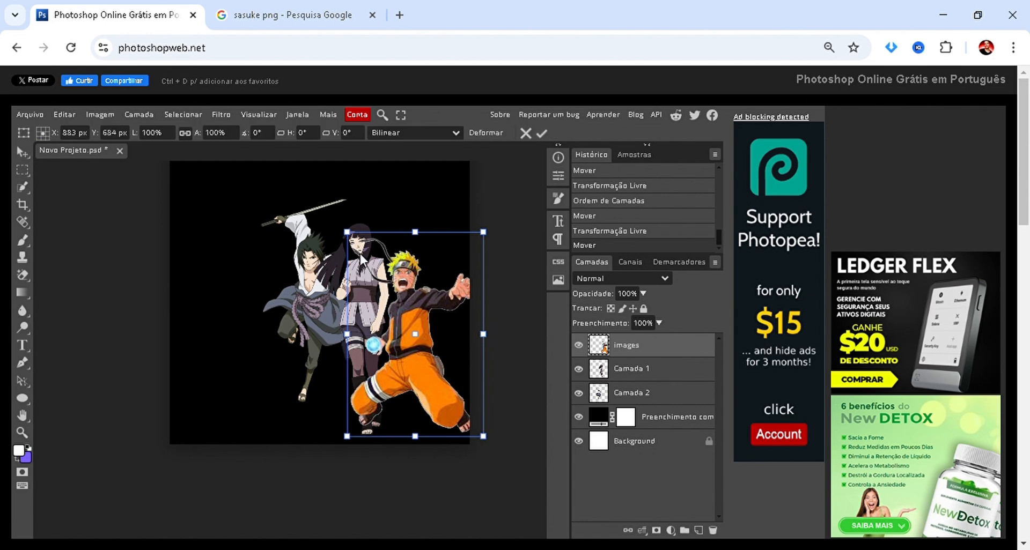
{"action": "key", "text": "Return"}
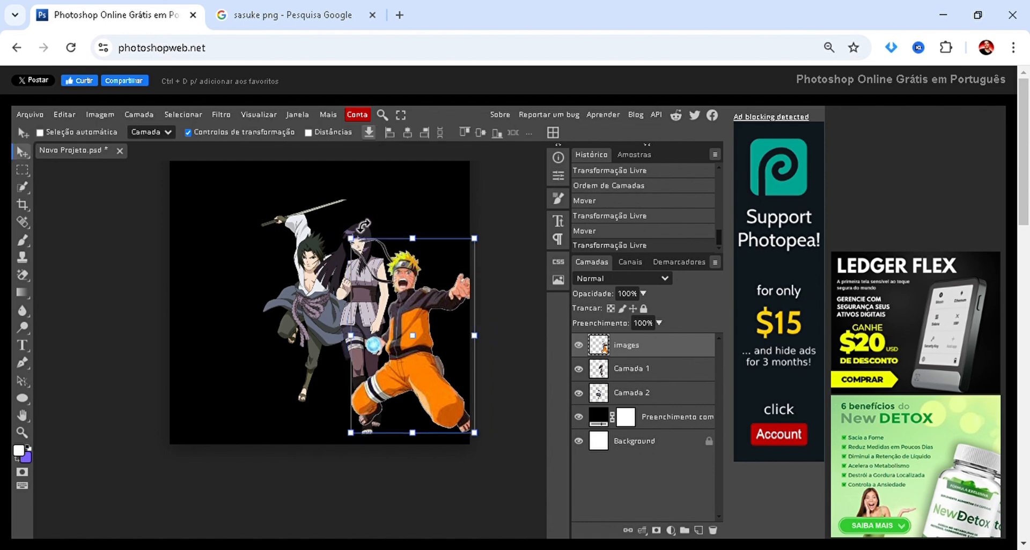
Move Hinata near the canvas's left edge, then move Sasuke down and right so he stands partly behind Naruto.
{"action": "left_click", "coordinate": [640, 376]}
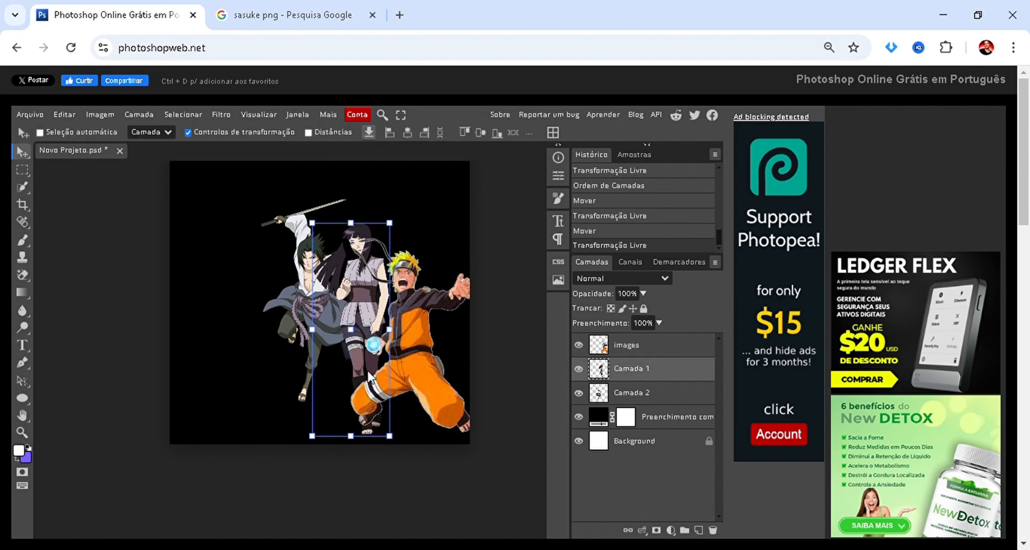
{"action": "left_click_drag", "start_coordinate": [330, 346], "coordinate": [201, 362]}
{"action": "left_click_drag", "start_coordinate": [201, 365], "coordinate": [201, 365]}
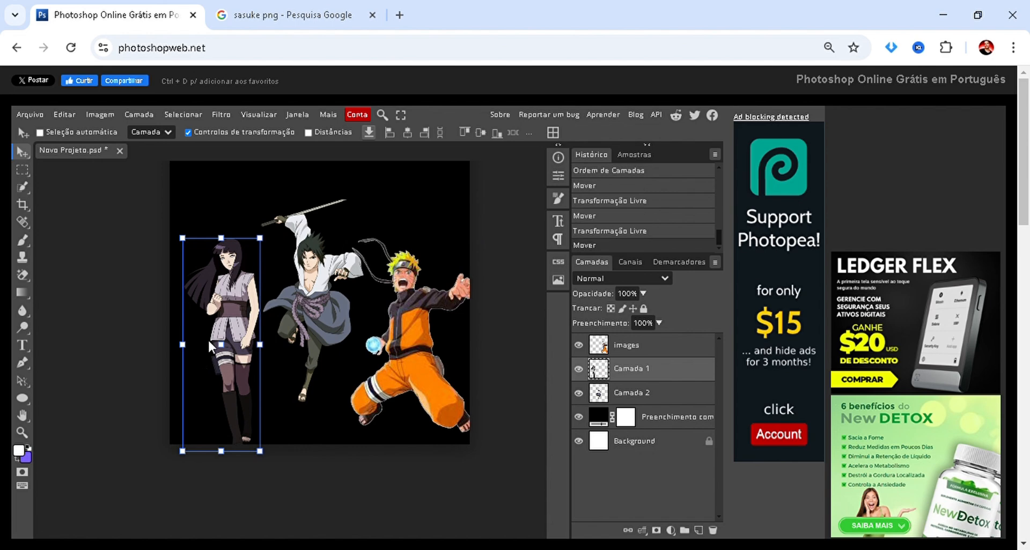
{"action": "left_click", "coordinate": [623, 395]}
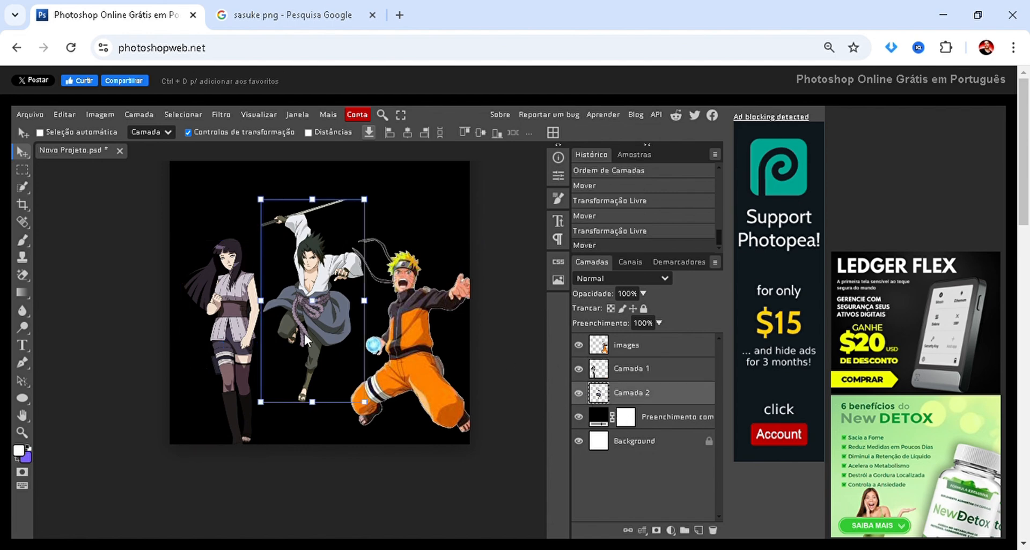
{"action": "left_click_drag", "start_coordinate": [305, 327], "coordinate": [329, 343]}
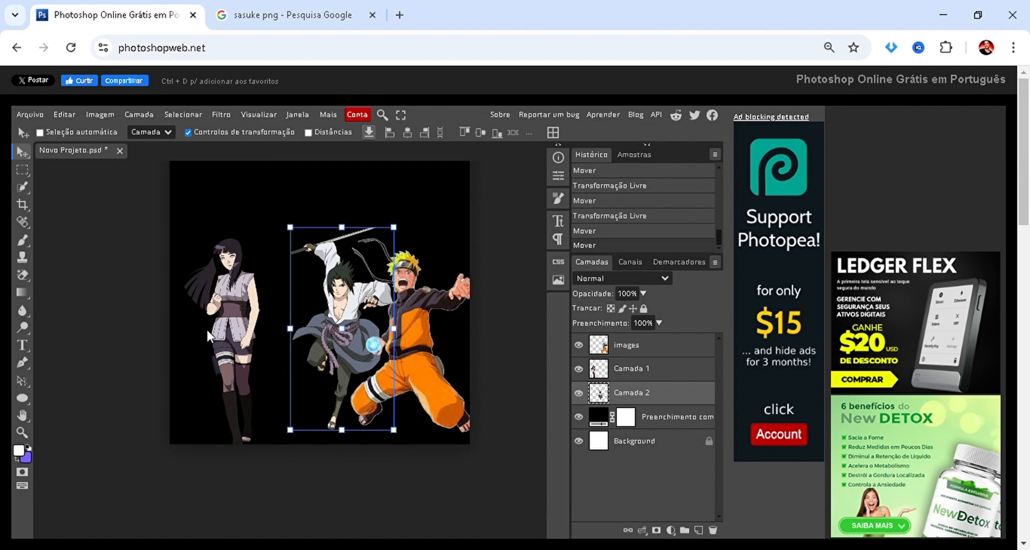
Move Hinata up and right so she stands beside Sasuke, fully inside the canvas.
{"action": "left_click", "coordinate": [224, 322], "text": "ctrl"}
{"action": "scroll", "coordinate": [230, 288], "scroll_direction": "up", "scroll_amount": 1}
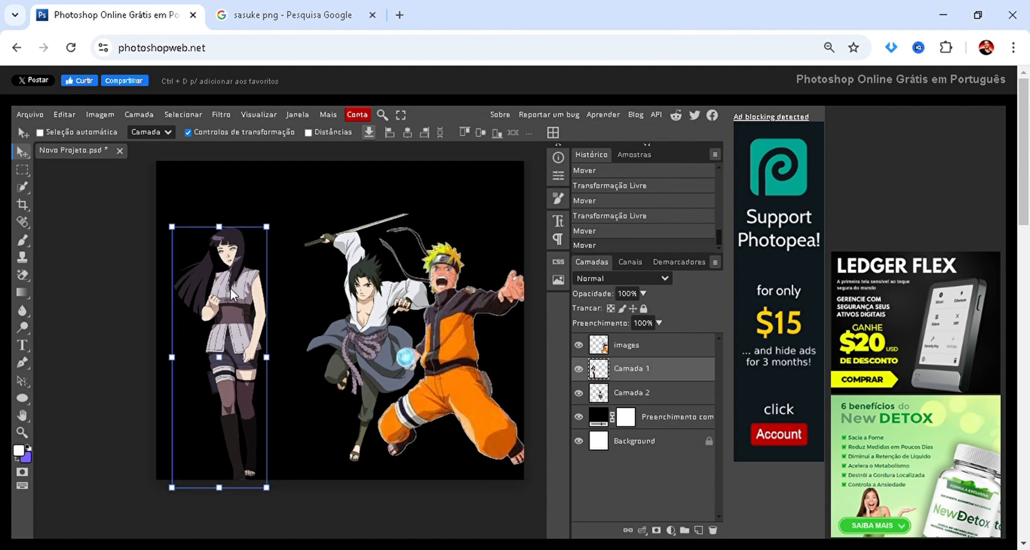
{"action": "scroll", "coordinate": [231, 288], "scroll_direction": "down", "scroll_amount": 2}
{"action": "left_click_drag", "start_coordinate": [230, 288], "coordinate": [255, 261]}
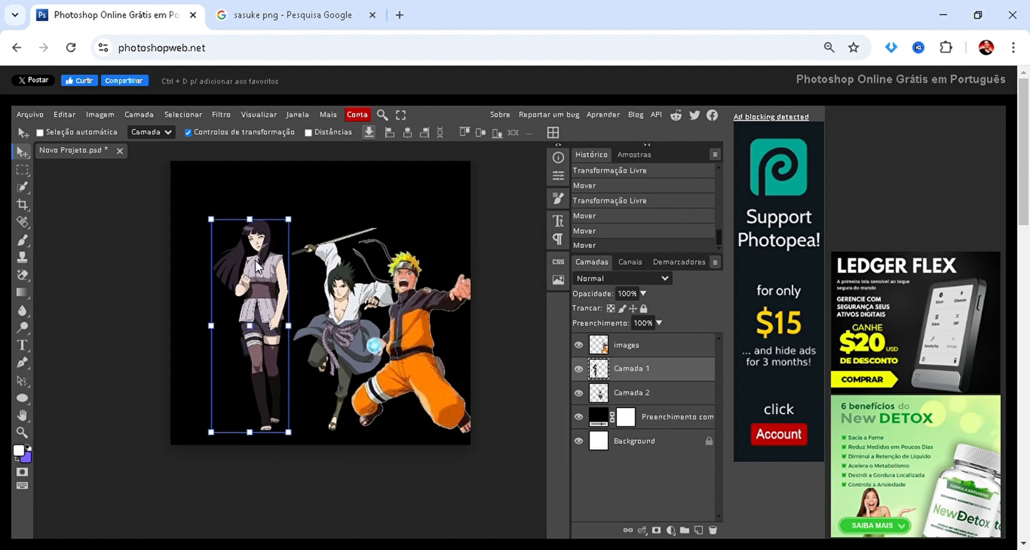
{"action": "scroll", "coordinate": [244, 290], "scroll_direction": "up", "scroll_amount": 2}
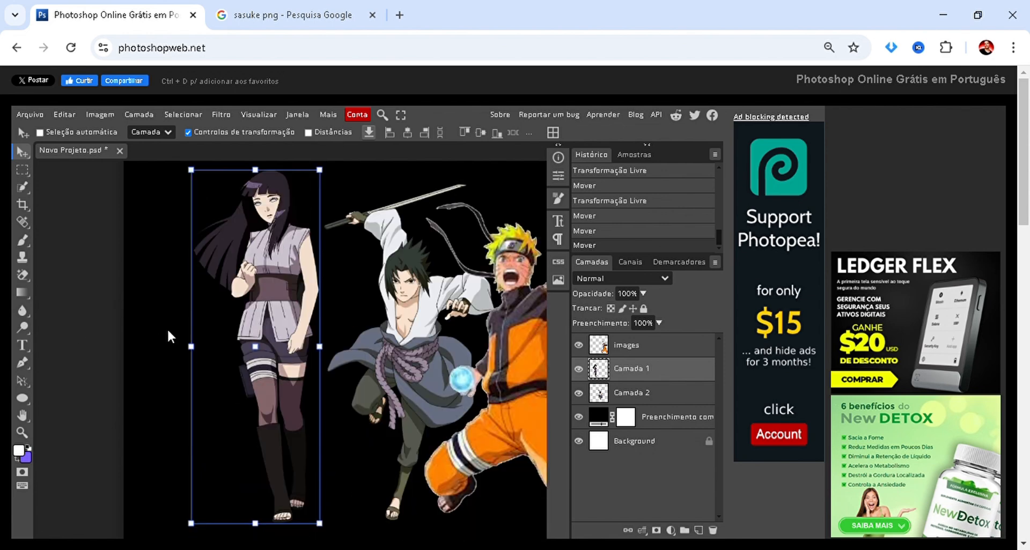
Paint a large soft white brush dab over Hinata on her layer, undo it, and return to the Move tool.
{"action": "key", "text": "b"}
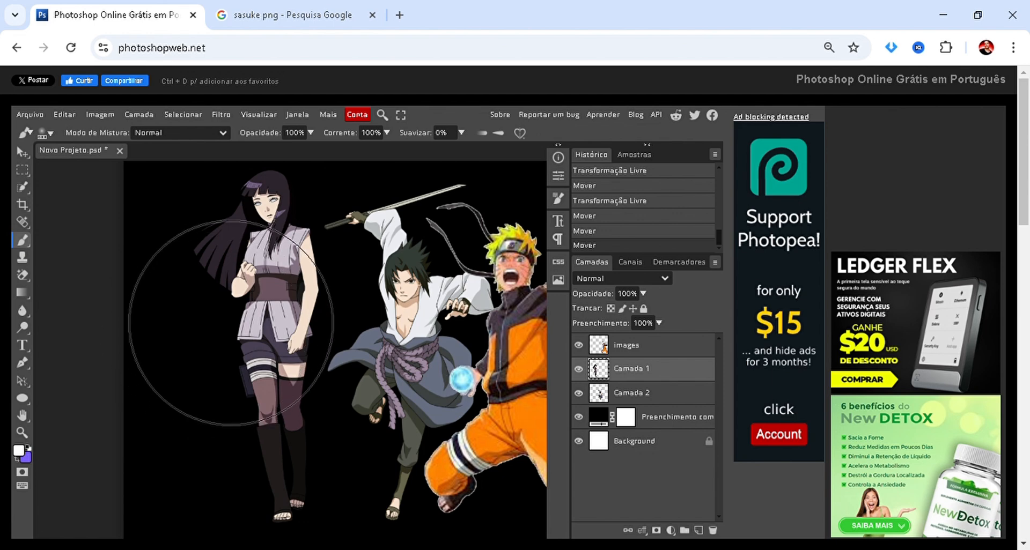
{"action": "left_click", "coordinate": [261, 297]}
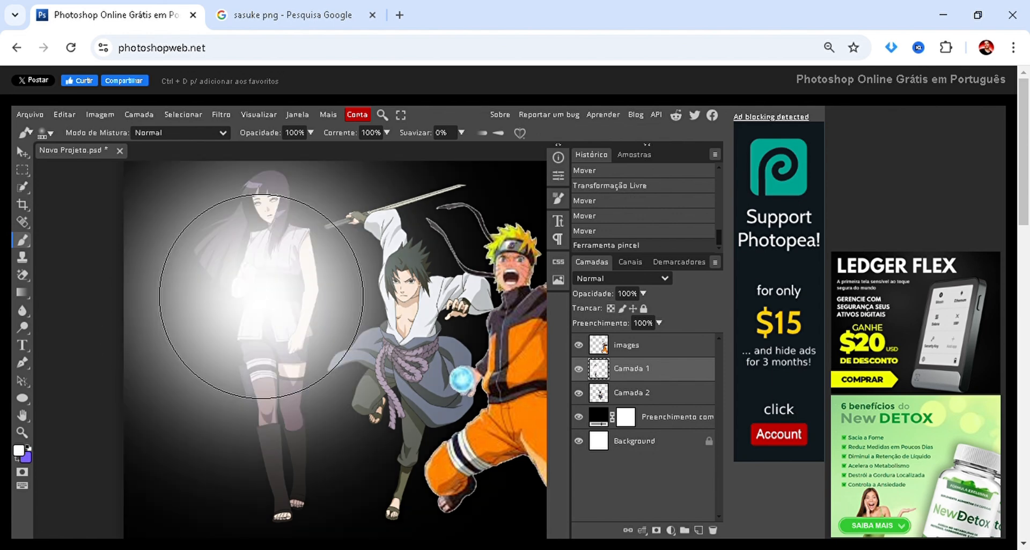
{"action": "key", "text": "ctrl+z"}
{"action": "right_click", "coordinate": [624, 375]}
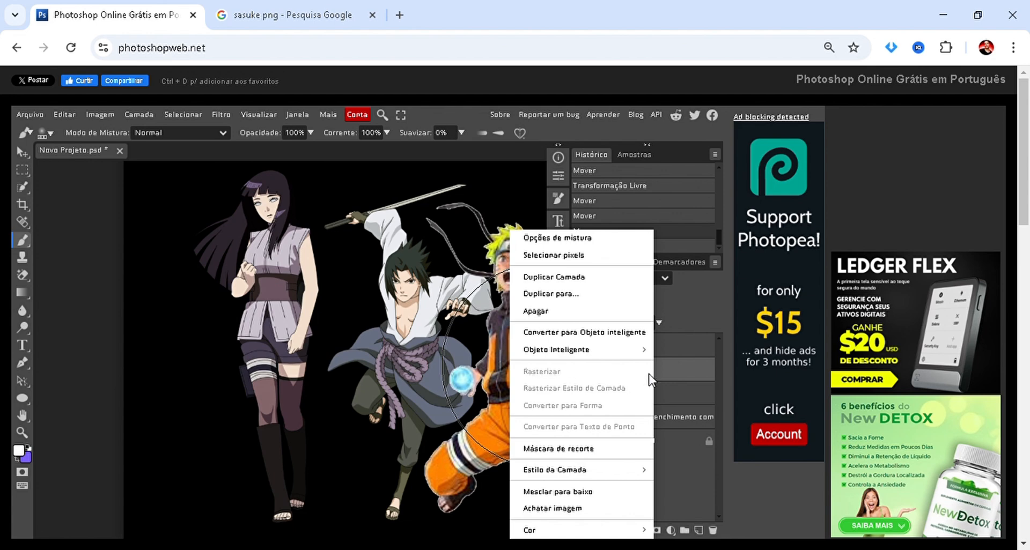
{"action": "left_click", "coordinate": [693, 375]}
{"action": "scroll", "coordinate": [182, 281], "scroll_direction": "down", "scroll_amount": 5}
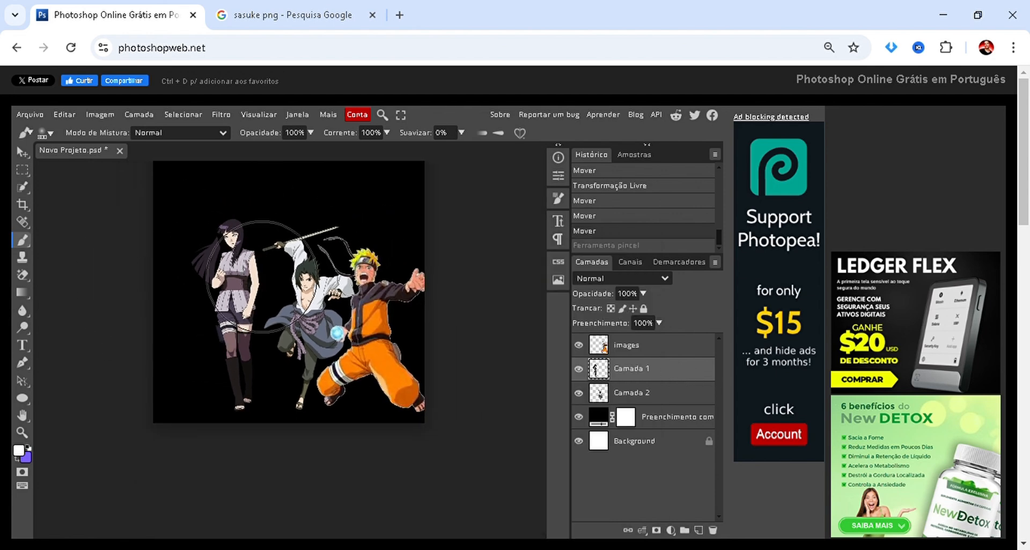
{"action": "scroll", "coordinate": [341, 278], "scroll_direction": "up", "scroll_amount": 3}
{"action": "scroll", "coordinate": [341, 278], "scroll_direction": "up", "scroll_amount": 2}
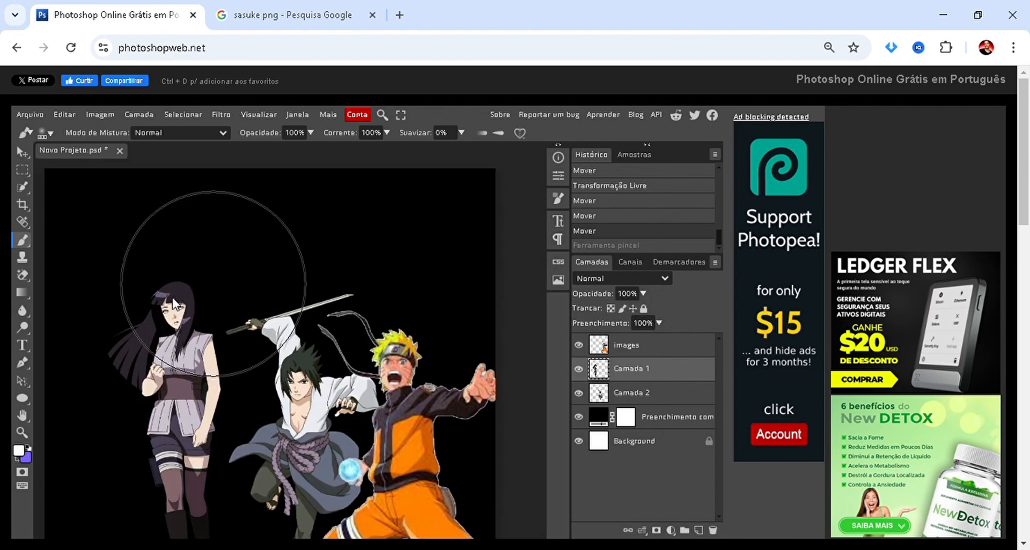
{"action": "key", "text": "v"}
{"action": "scroll", "coordinate": [137, 349], "scroll_direction": "up", "scroll_amount": 2}
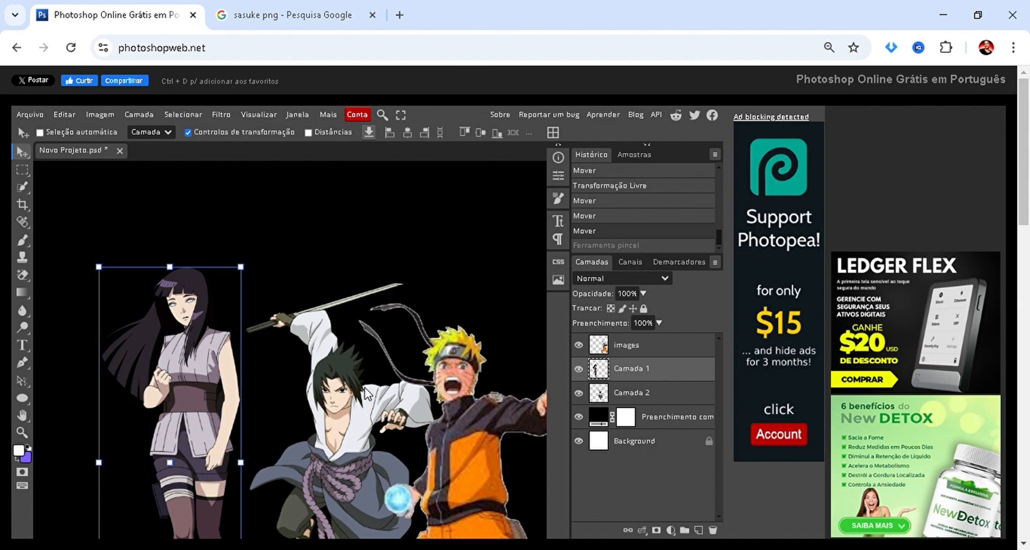
Convert Hinata's layer, Camada 1, to a smart object.
{"action": "left_click", "coordinate": [627, 394]}
{"action": "left_click", "coordinate": [628, 369]}
{"action": "left_click", "coordinate": [629, 346]}
{"action": "left_click", "coordinate": [632, 370]}
{"action": "scroll", "coordinate": [228, 344], "scroll_direction": "down", "scroll_amount": 2}
{"action": "scroll", "coordinate": [561, 370], "scroll_direction": "down", "scroll_amount": 2}
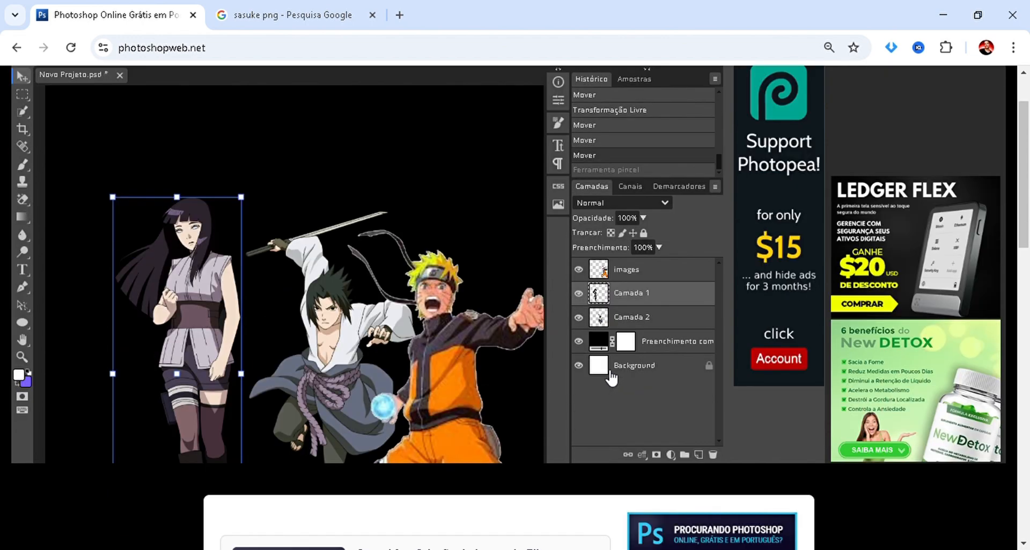
{"action": "scroll", "coordinate": [562, 371], "scroll_direction": "up", "scroll_amount": 2}
{"action": "right_click", "coordinate": [654, 369]}
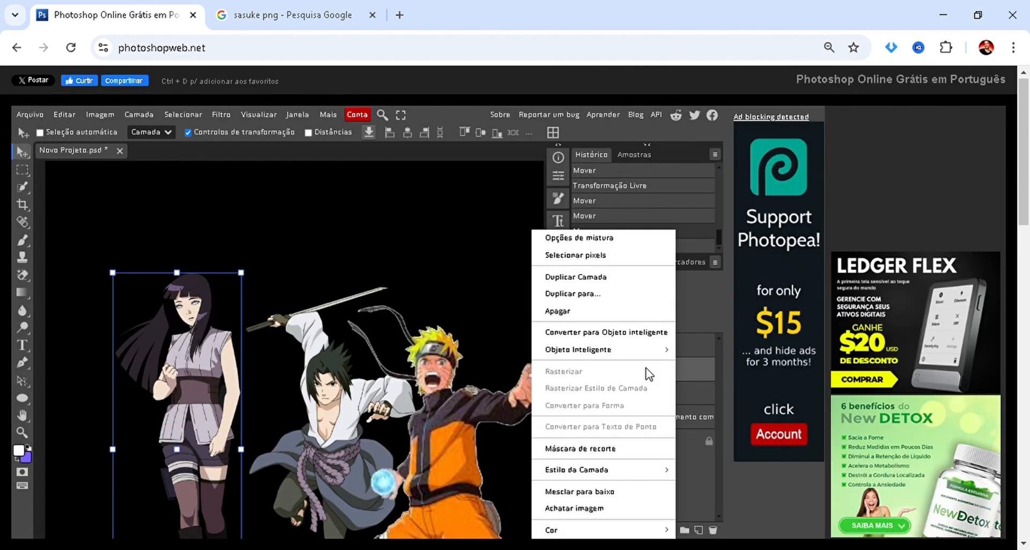
{"action": "left_click", "coordinate": [646, 335]}
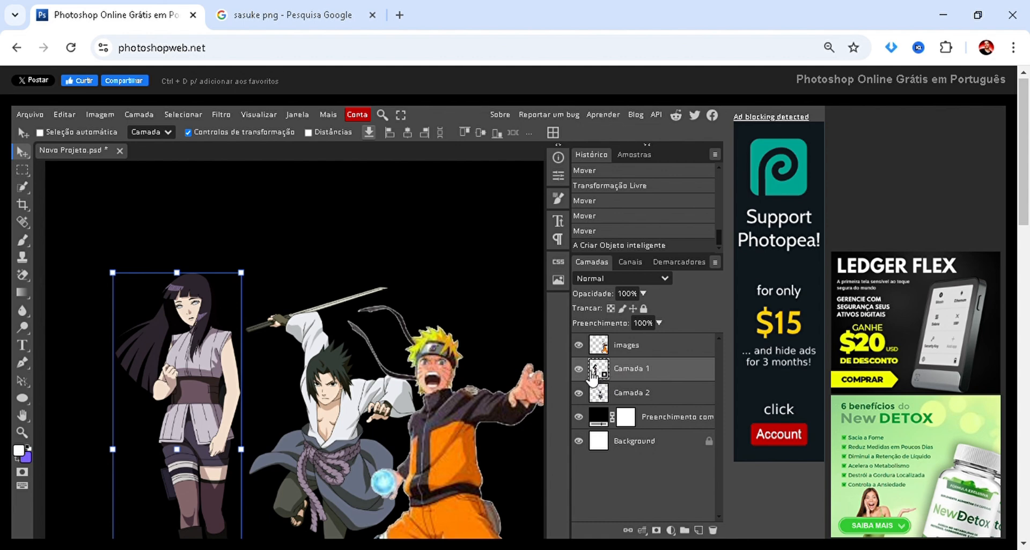
Try the Brush tool on Hinata's smart object and accept rasterizing the layer.
{"action": "key", "text": "b"}
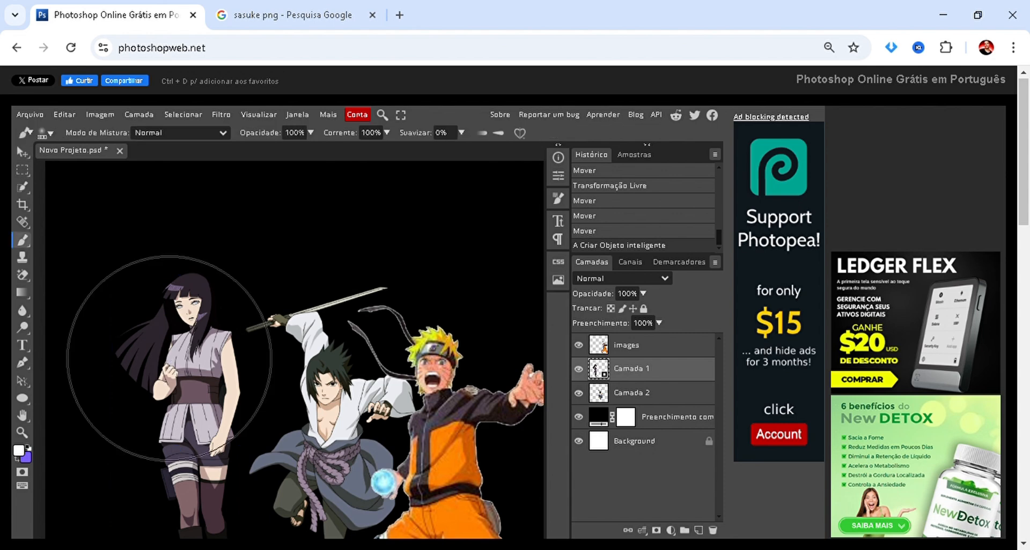
{"action": "left_click", "coordinate": [185, 365]}
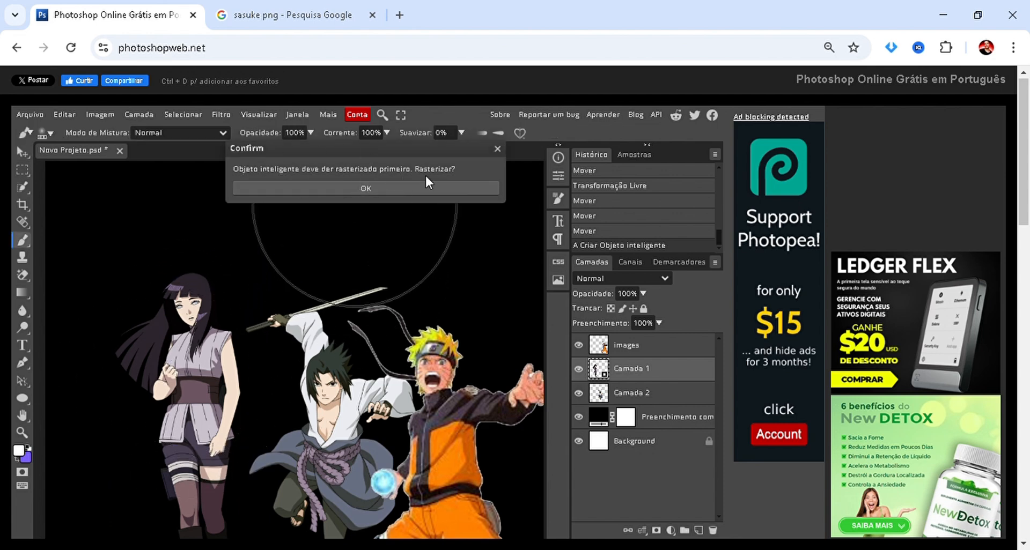
{"action": "left_click", "coordinate": [257, 188]}
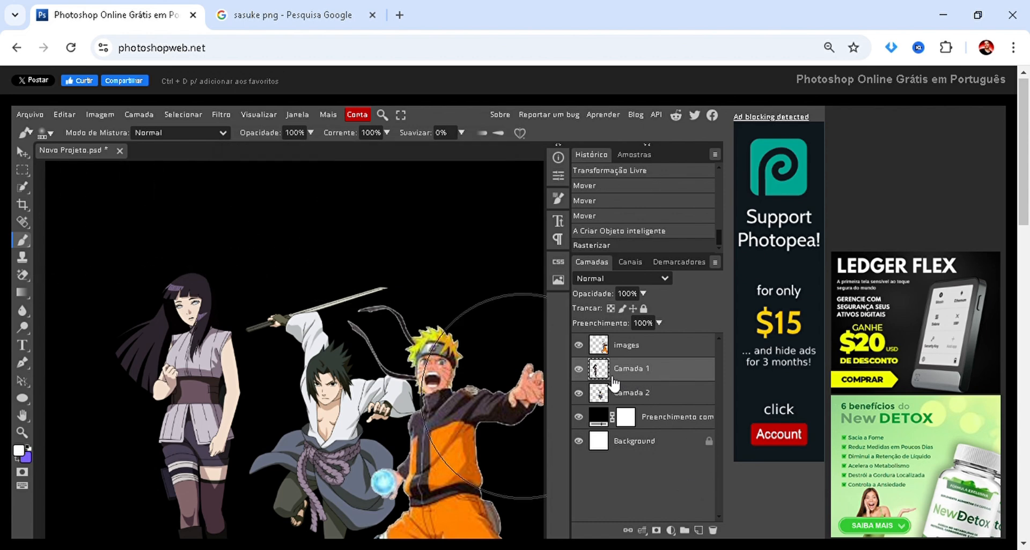
Paint a soft white dab over the rasterized Hinata, undo it, and switch back to the Move tool.
{"action": "left_click", "coordinate": [189, 301]}
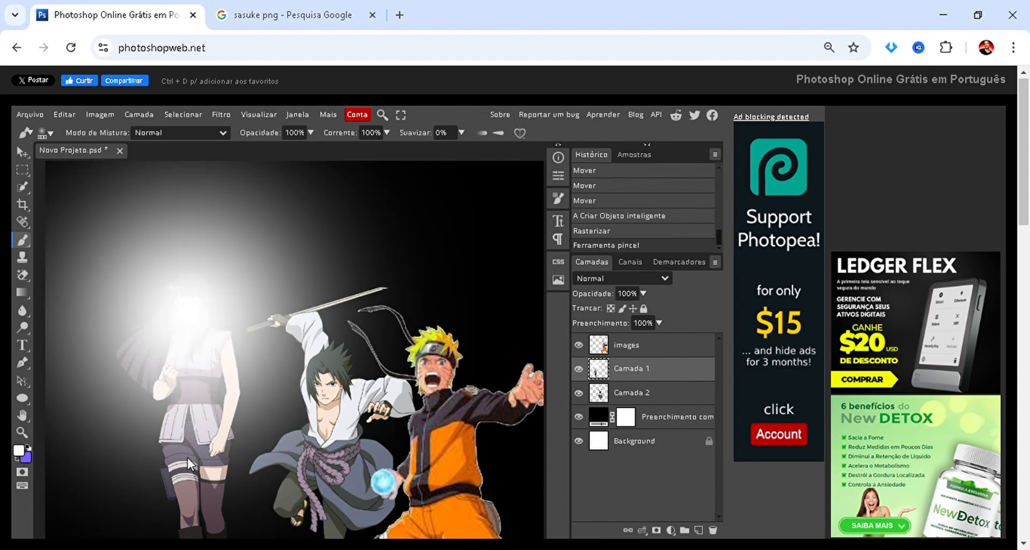
{"action": "key", "text": "ctrl+z"}
{"action": "scroll", "coordinate": [206, 365], "scroll_direction": "down", "scroll_amount": 2}
{"action": "key", "text": "v"}
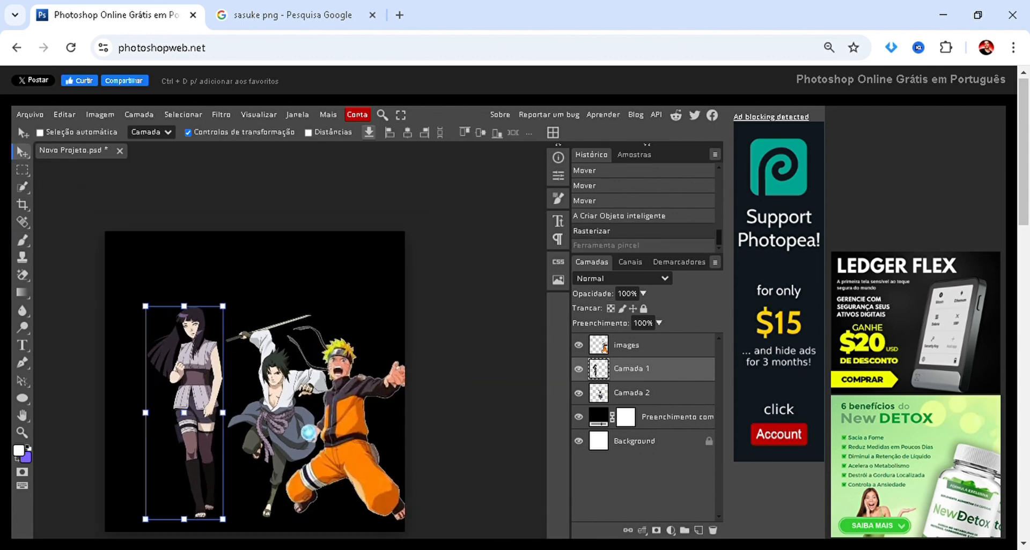
Place Hinata's layer below Sasuke's and move her right so she stands partly behind him, then deselect the layers.
{"action": "left_click_drag", "start_coordinate": [180, 376], "coordinate": [201, 357]}
{"action": "left_click_drag", "start_coordinate": [604, 370], "coordinate": [623, 400]}
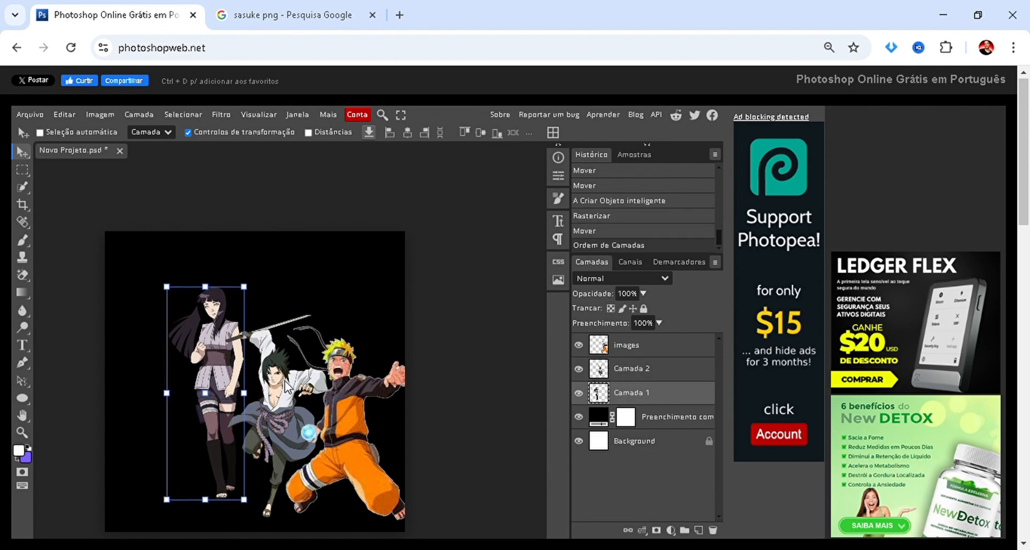
{"action": "left_click_drag", "start_coordinate": [202, 387], "coordinate": [229, 389]}
{"action": "scroll", "coordinate": [246, 381], "scroll_direction": "down", "scroll_amount": 3}
{"action": "left_click", "coordinate": [138, 351]}
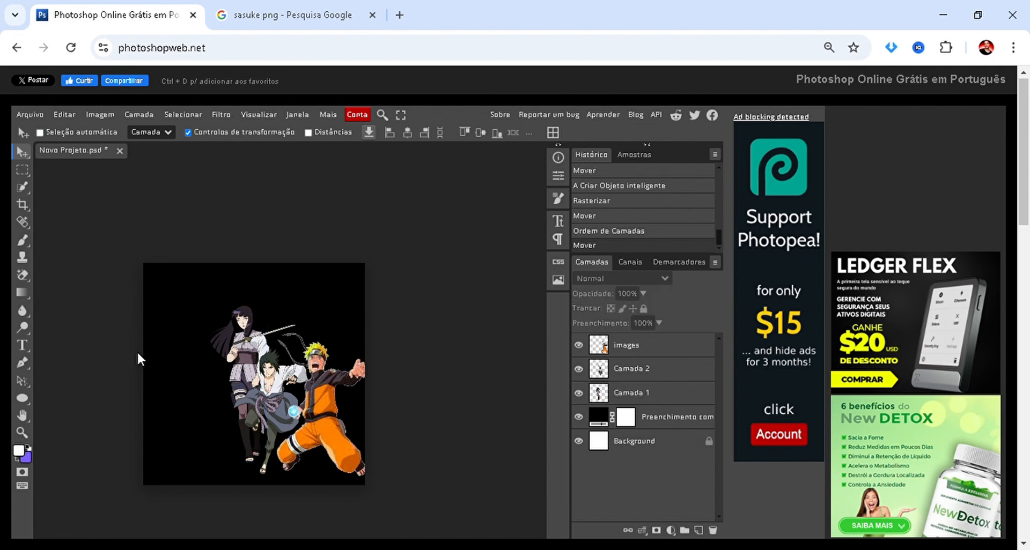
Select all three characters together and move them left toward the middle of the canvas.
{"action": "scroll", "coordinate": [135, 351], "scroll_direction": "up", "scroll_amount": 2}
{"action": "left_click_drag", "start_coordinate": [133, 336], "coordinate": [440, 467]}
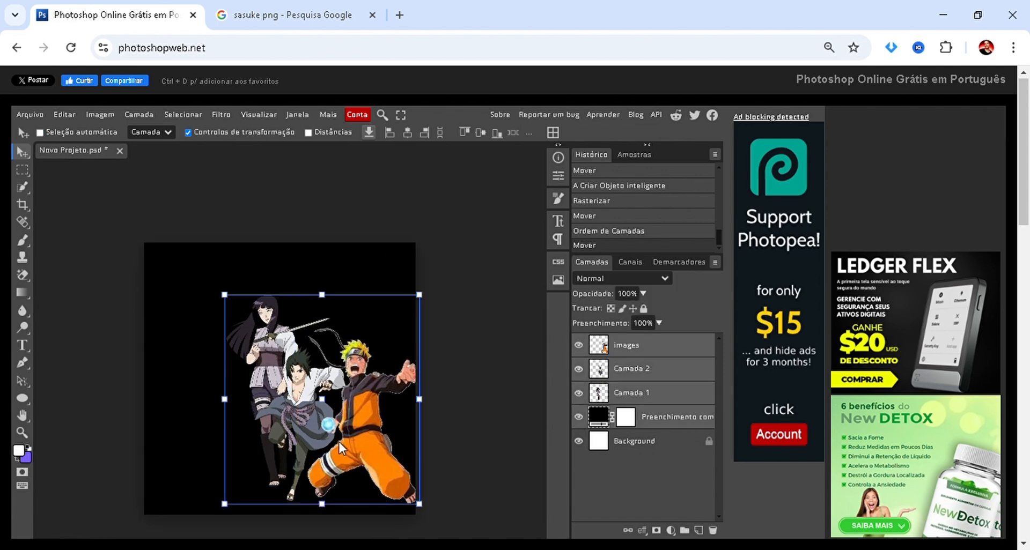
{"action": "left_click_drag", "start_coordinate": [333, 429], "coordinate": [293, 423]}
{"action": "left_click", "coordinate": [121, 412]}
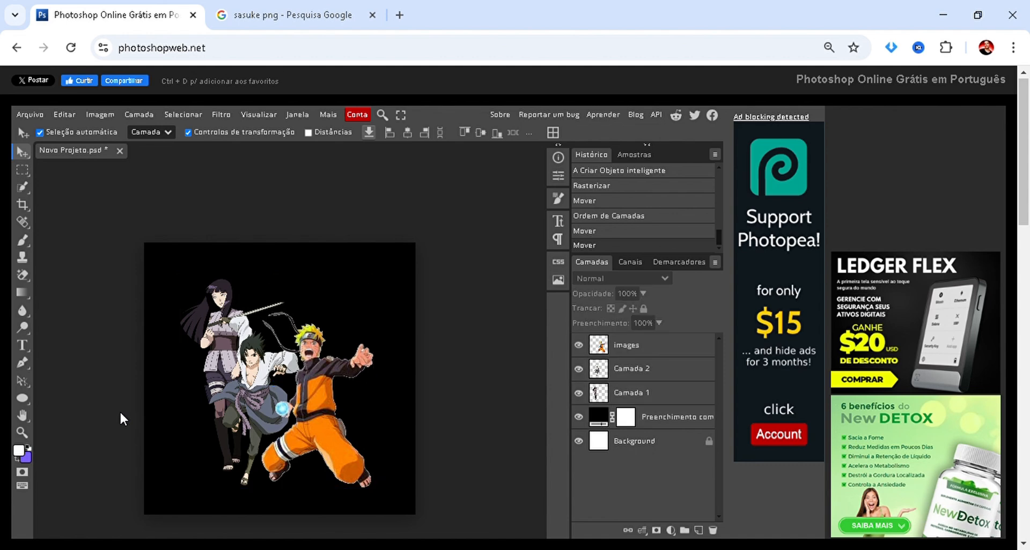
Change the background fill layer's color from an orange sampled on Naruto to the dark brown 6b3702.
{"action": "double_click", "coordinate": [597, 424]}
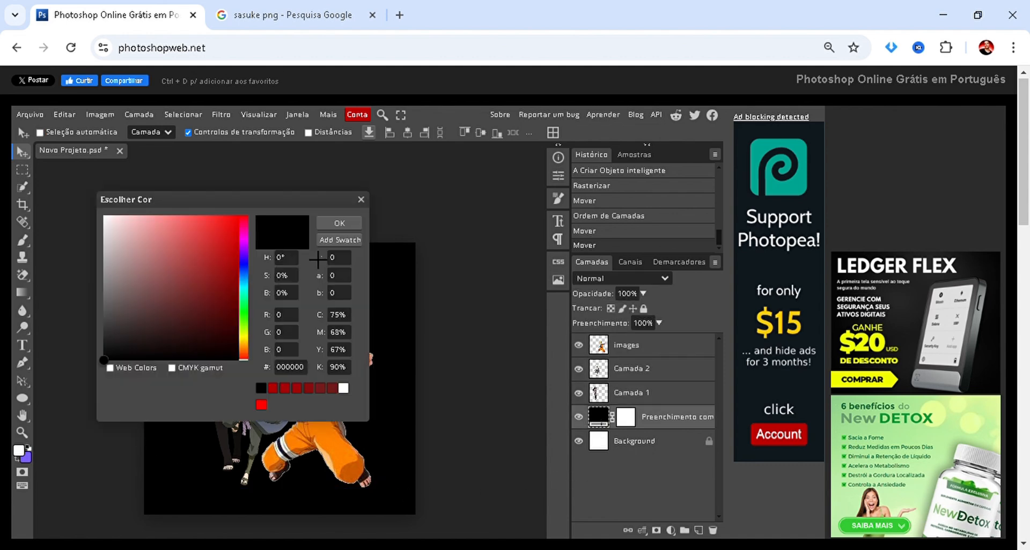
{"action": "left_click_drag", "start_coordinate": [237, 201], "coordinate": [587, 256]}
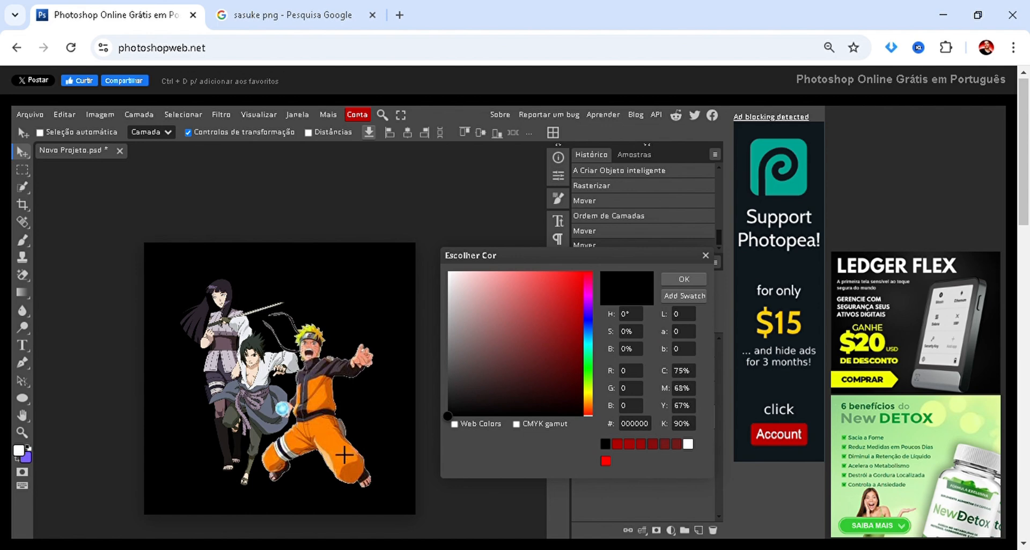
{"action": "left_click", "coordinate": [344, 454]}
{"action": "left_click", "coordinate": [581, 354]}
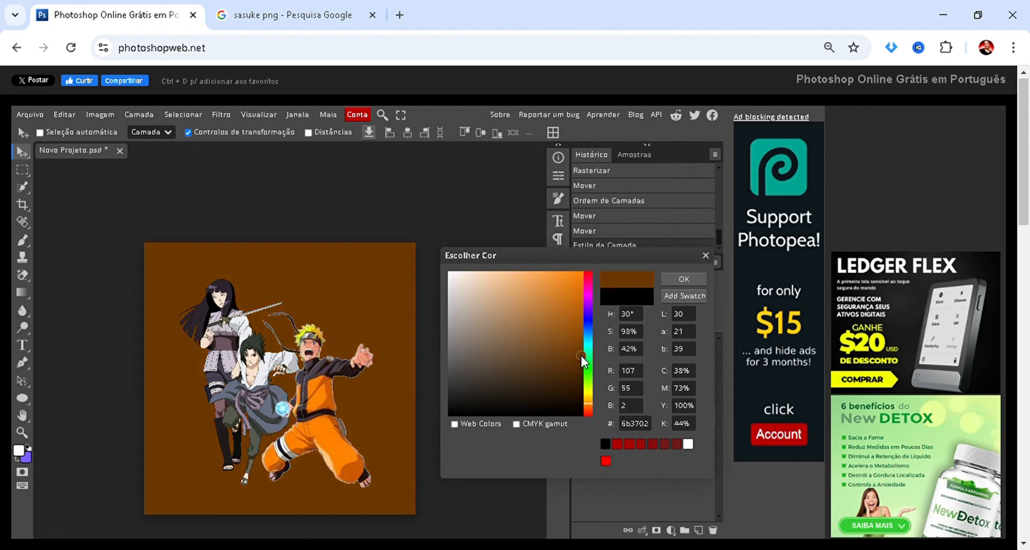
{"action": "left_click", "coordinate": [683, 280]}
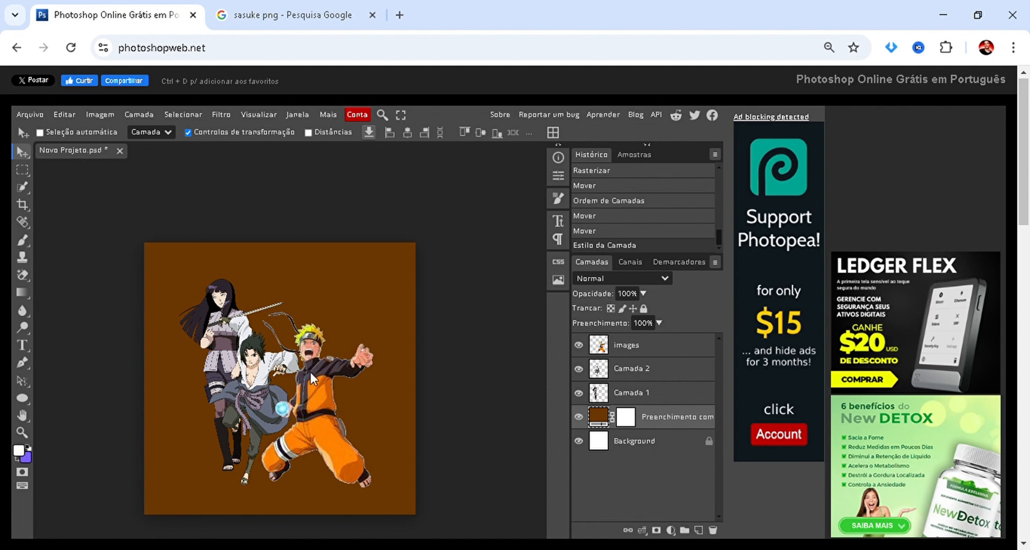
Nudge Naruto slightly up and left, move Sasuke slightly up and right, and deselect the layers.
{"action": "left_click", "coordinate": [633, 369]}
{"action": "left_click", "coordinate": [627, 345]}
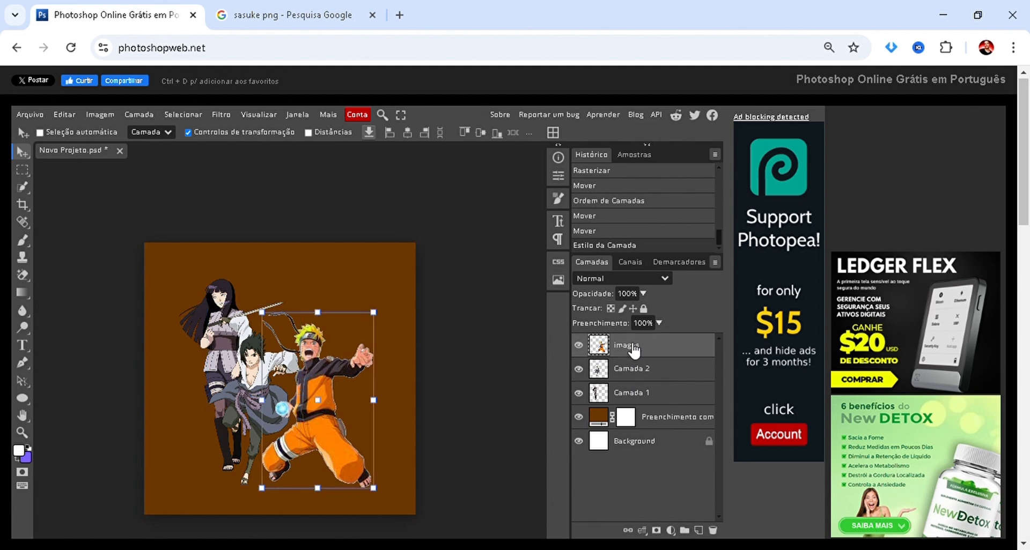
{"action": "scroll", "coordinate": [323, 360], "scroll_direction": "up", "scroll_amount": 2}
{"action": "mouse_move", "coordinate": [324, 407]}
{"action": "left_mouse_down"}
{"action": "mouse_move", "coordinate": [334, 399]}
{"action": "mouse_move", "coordinate": [318, 394]}
{"action": "left_mouse_up"}
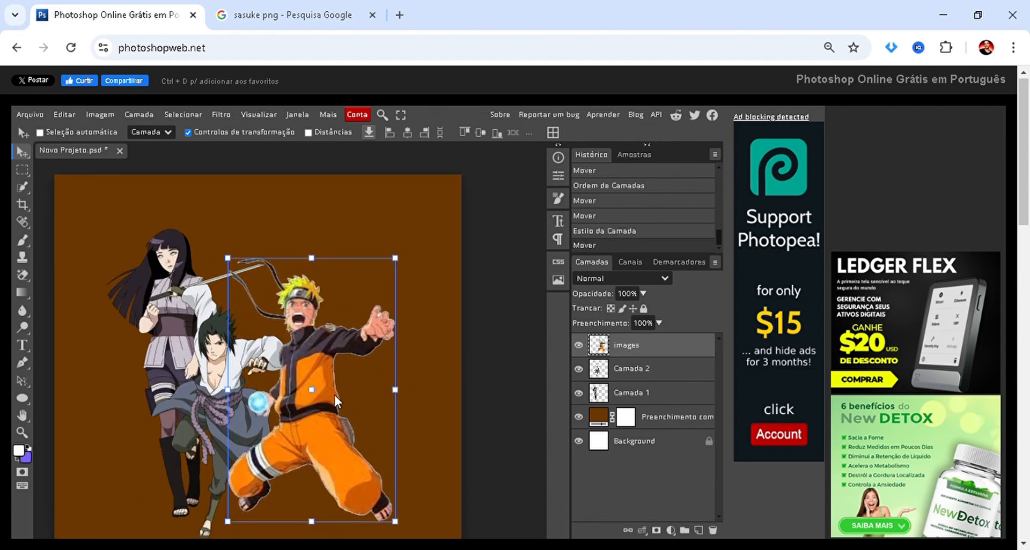
{"action": "left_click", "coordinate": [632, 378]}
{"action": "left_click_drag", "start_coordinate": [199, 392], "coordinate": [206, 374]}
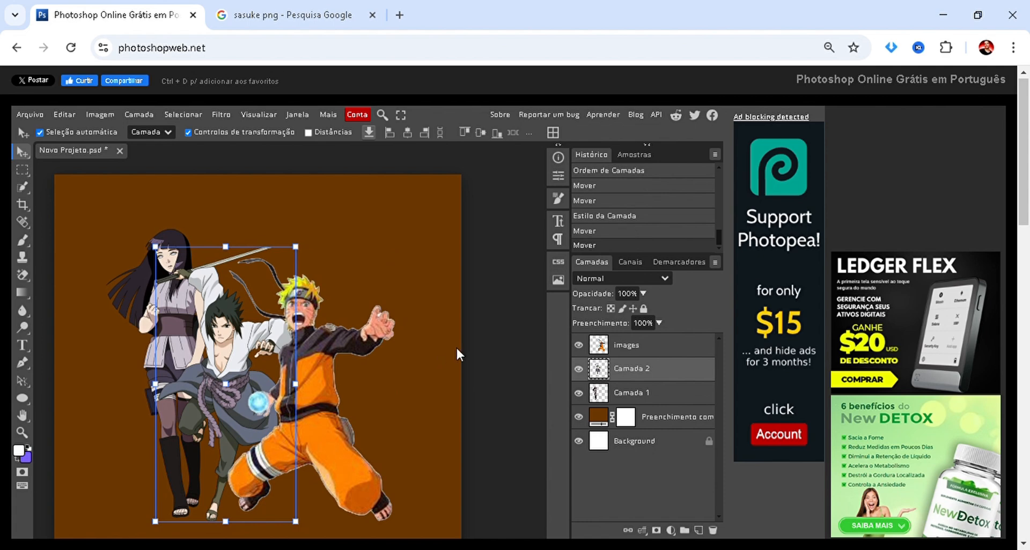
{"action": "left_click", "coordinate": [459, 347], "text": "ctrl"}
Scale Hinata down proportionally to about 67% and move her left so she stands clear of Sasuke, then apply the transformation.
{"action": "scroll", "coordinate": [450, 330], "scroll_direction": "down", "scroll_amount": 4}
{"action": "scroll", "coordinate": [419, 324], "scroll_direction": "up", "scroll_amount": 1}
{"action": "scroll", "coordinate": [322, 330], "scroll_direction": "up", "scroll_amount": 1}
{"action": "scroll", "coordinate": [309, 334], "scroll_direction": "down", "scroll_amount": 1}
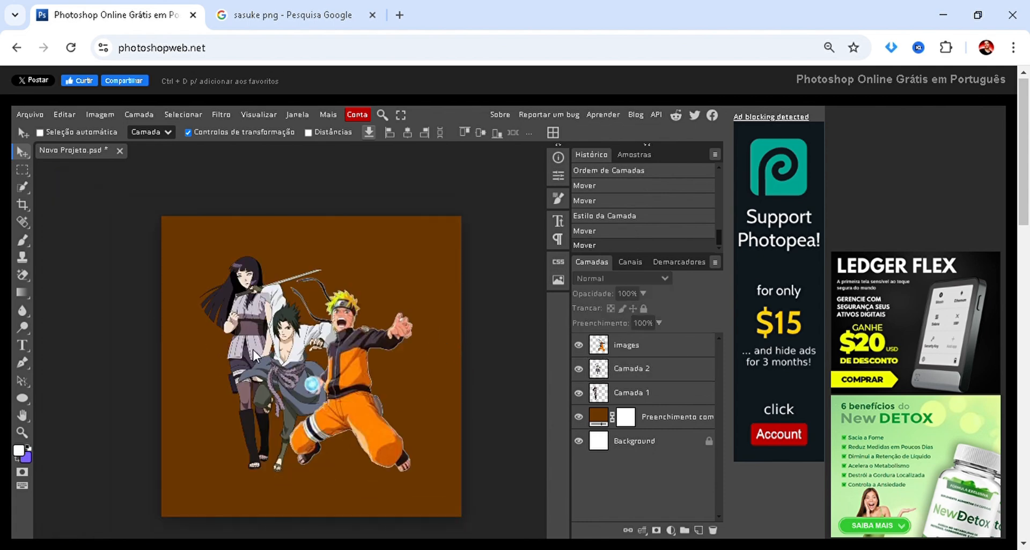
{"action": "scroll", "coordinate": [249, 333], "scroll_direction": "up", "scroll_amount": 1}
{"action": "left_click", "coordinate": [227, 283], "text": "ctrl"}
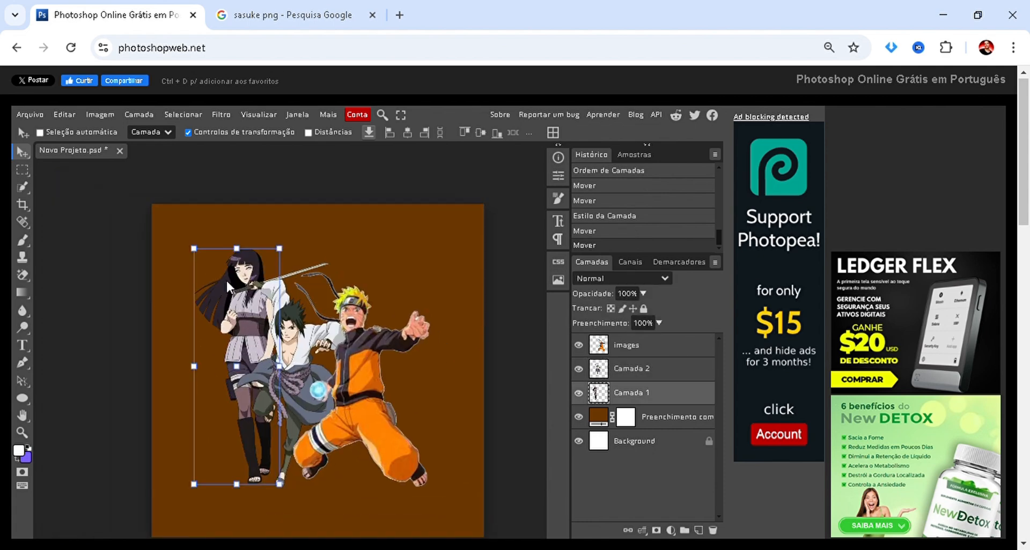
{"action": "left_click_drag", "start_coordinate": [199, 260], "coordinate": [213, 342]}
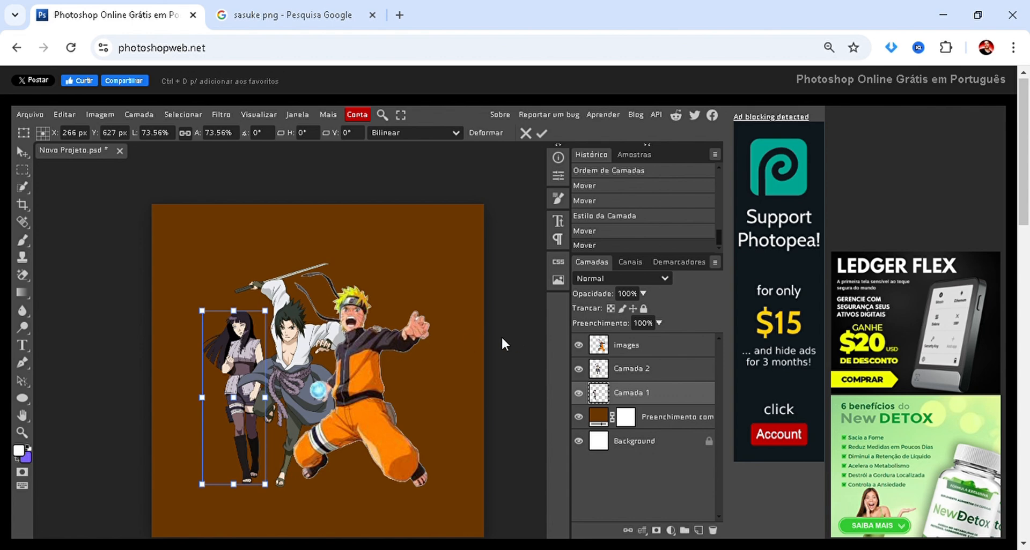
{"action": "left_click_drag", "start_coordinate": [220, 362], "coordinate": [197, 359]}
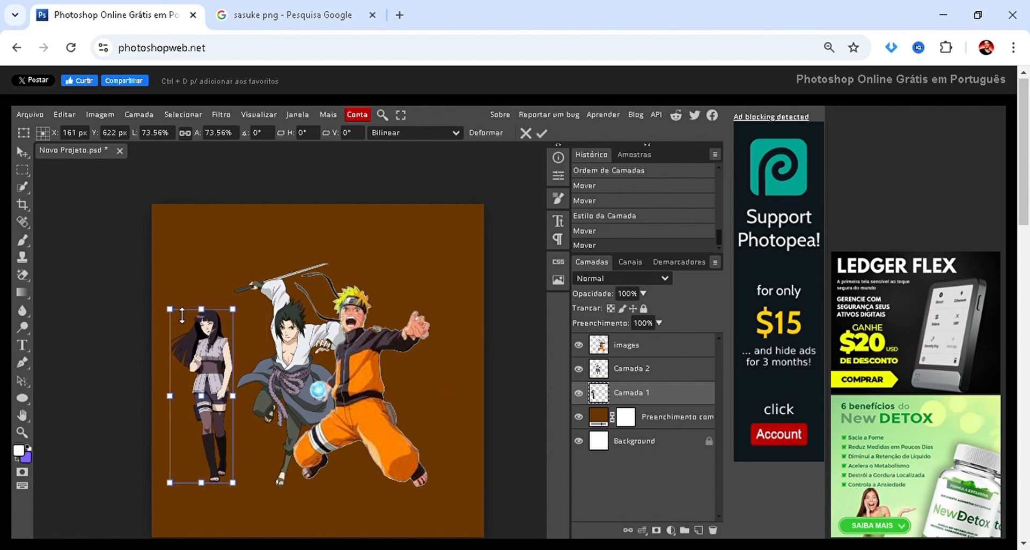
{"action": "left_click_drag", "start_coordinate": [168, 308], "coordinate": [181, 334]}
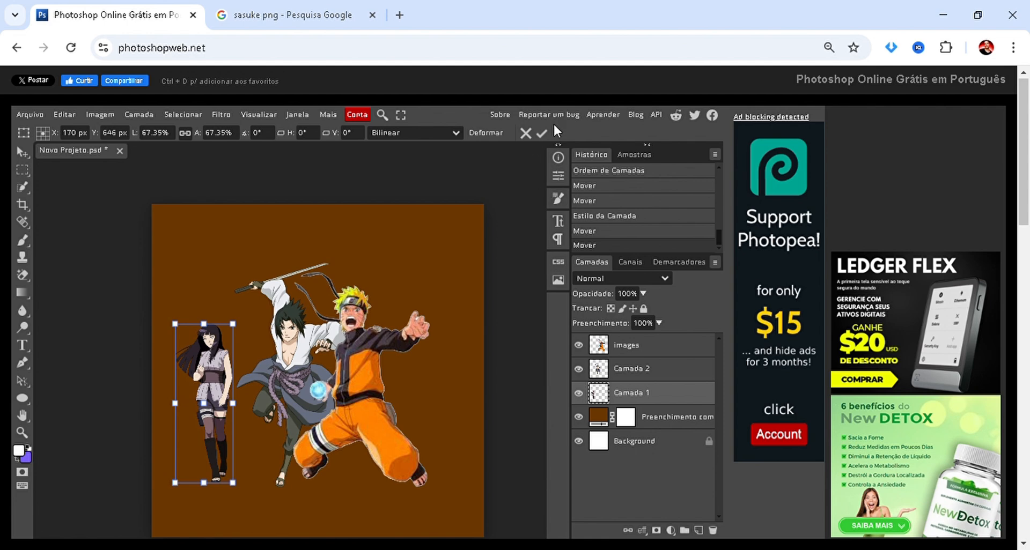
{"action": "left_click", "coordinate": [541, 133]}
Switch to the Google Images tab and search for "aldeia da folha".
{"action": "left_click", "coordinate": [278, 15]}
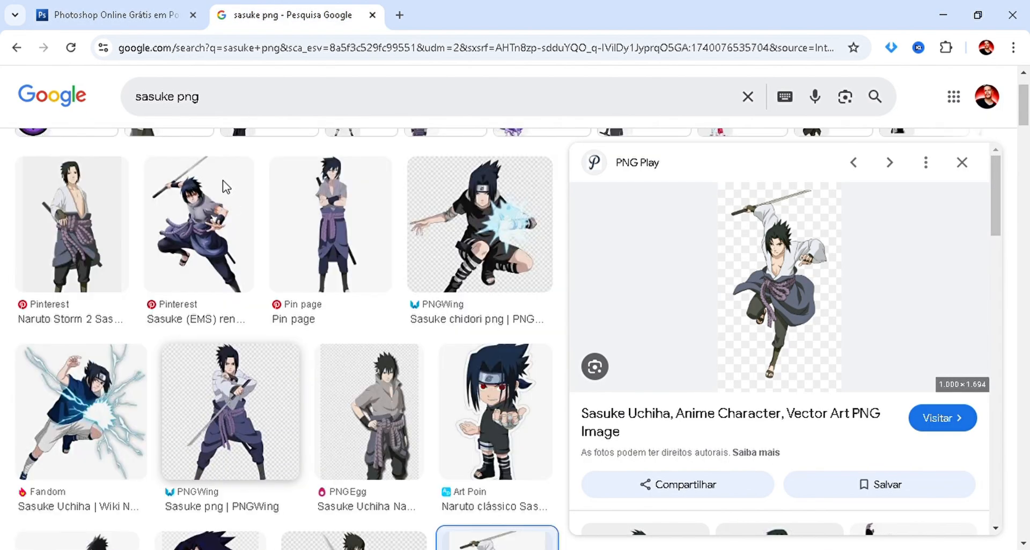
{"action": "left_click", "coordinate": [230, 114]}
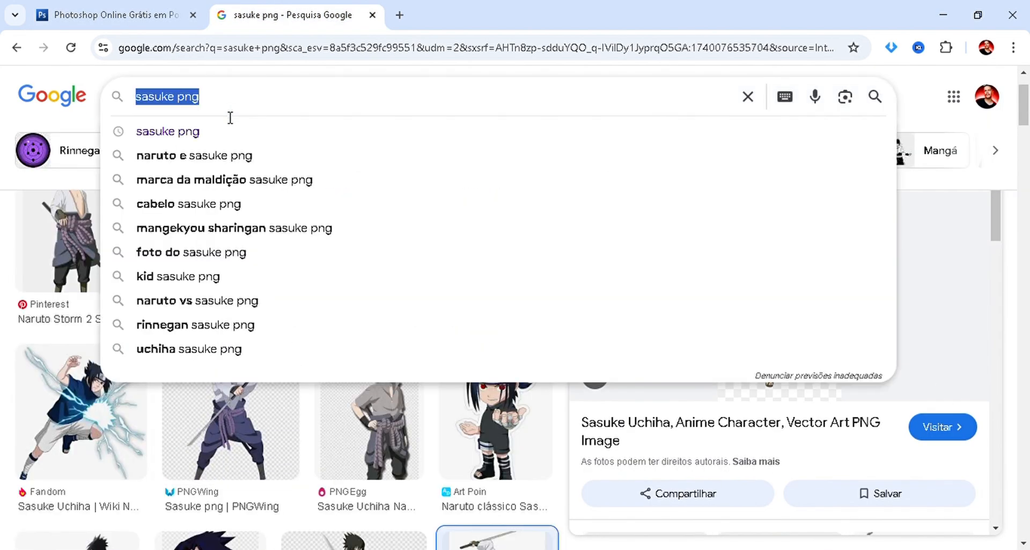
{"action": "type", "text": "naruto "}
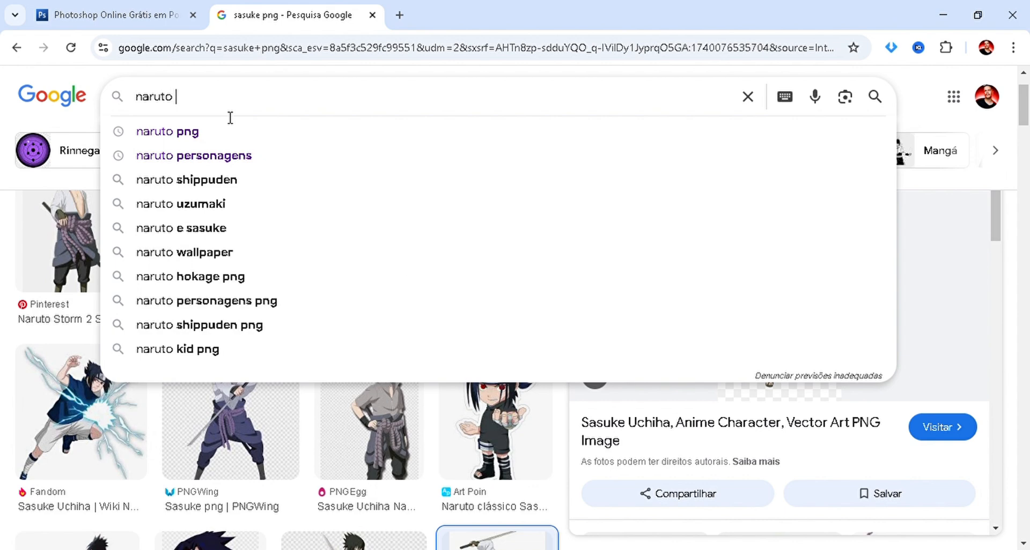
{"action": "type", "text": "aldeia"}
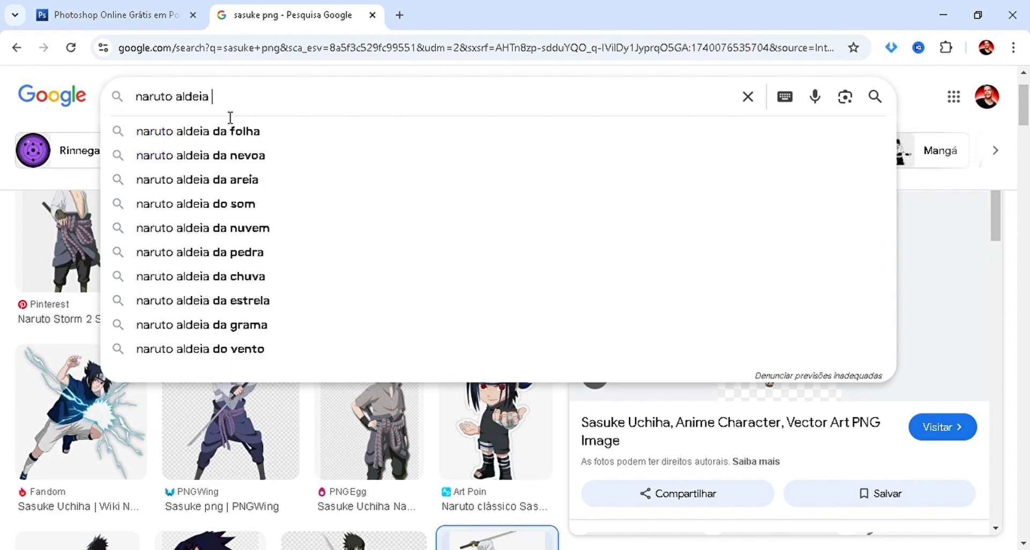
{"action": "key", "text": "ctrl+a"}
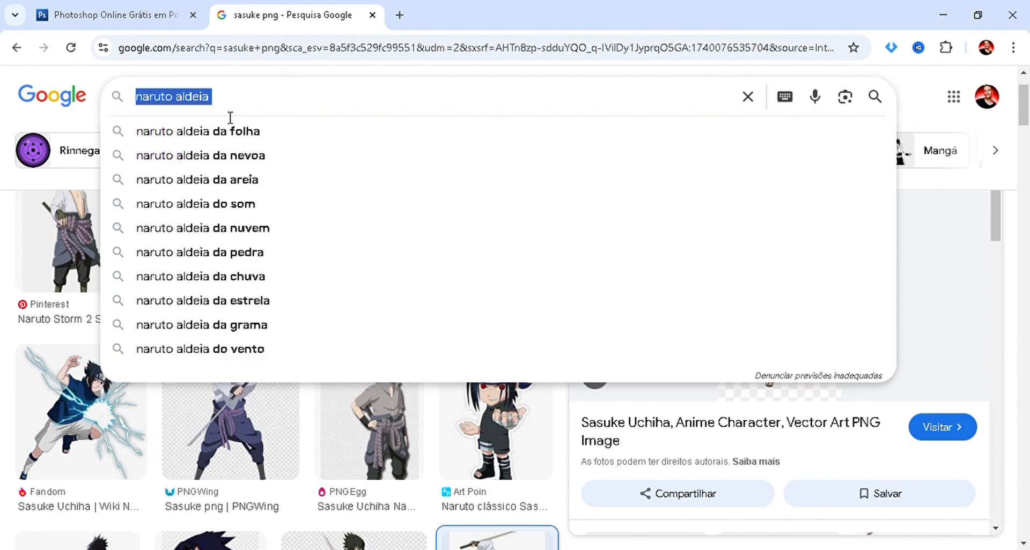
{"action": "type", "text": "aldei"}
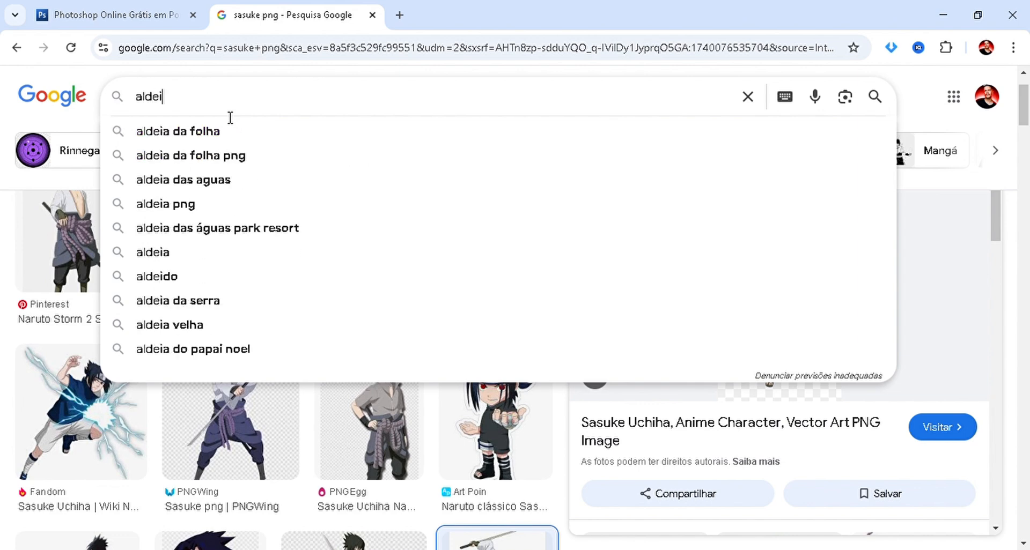
{"action": "left_click", "coordinate": [230, 134]}
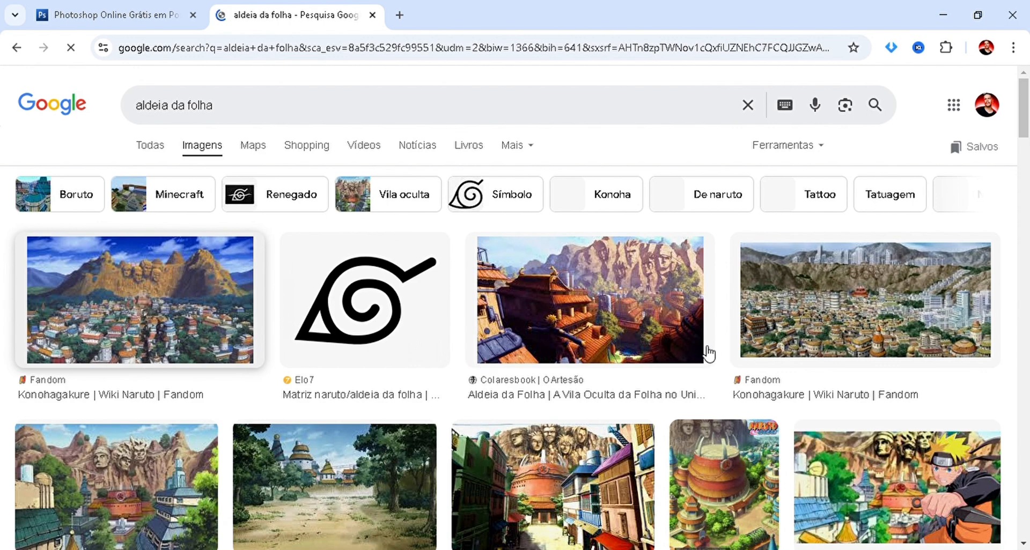
Copy the first Konohagakure village picture, paste it into the Photopea project and place its layer below Hinata's.
{"action": "left_click", "coordinate": [116, 375]}
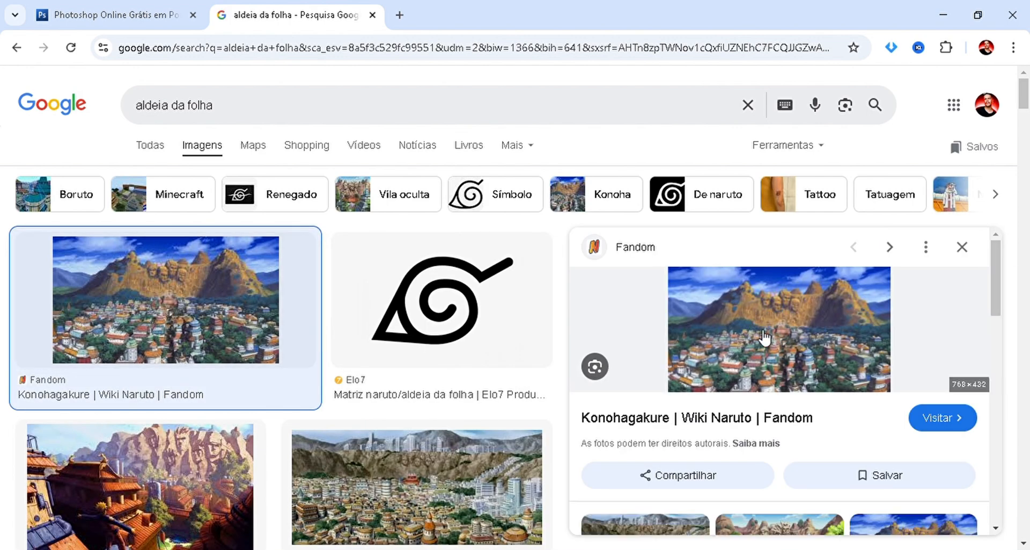
{"action": "left_click", "coordinate": [138, 16]}
{"action": "key", "text": "ctrl+v"}
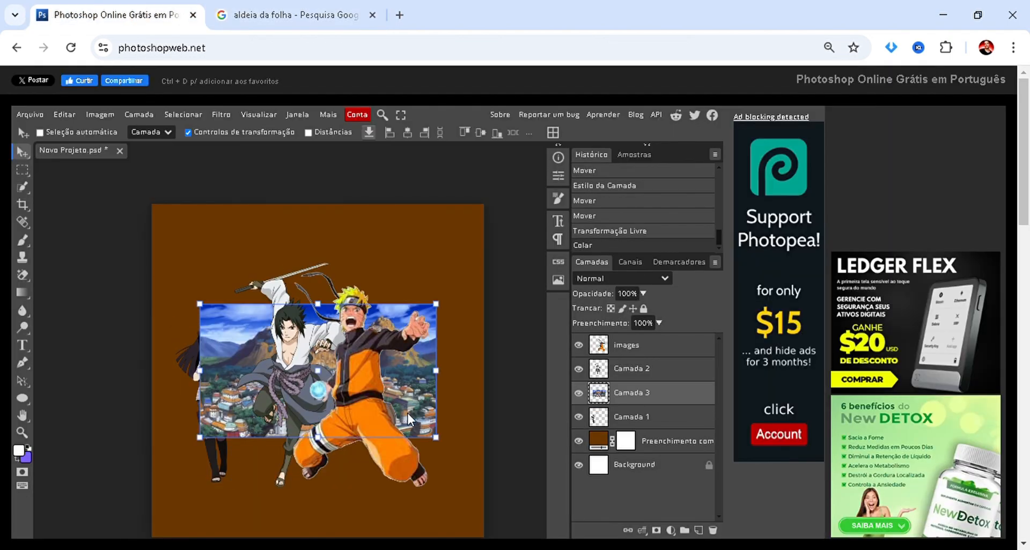
{"action": "left_click_drag", "start_coordinate": [671, 397], "coordinate": [663, 432]}
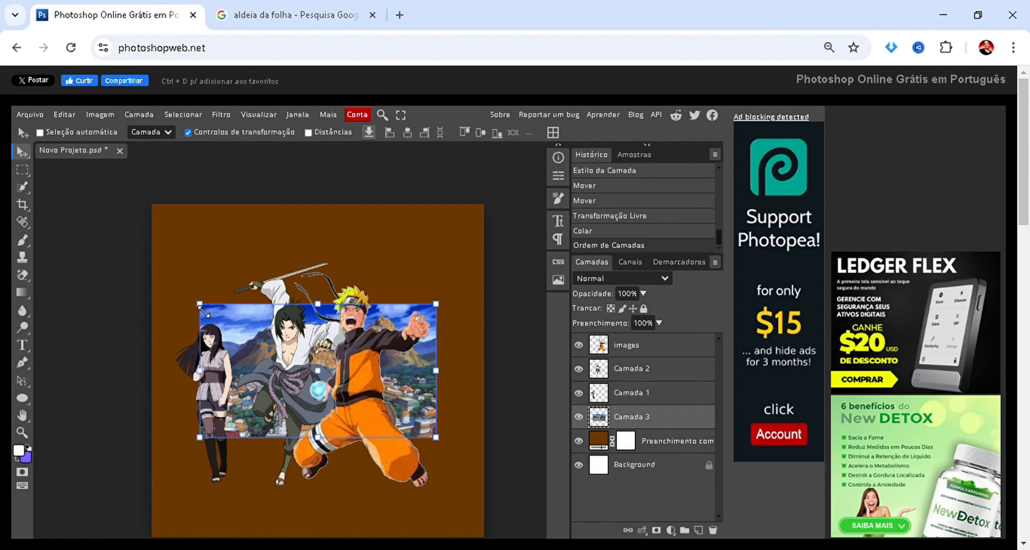
Enlarge the village picture proportionally to about 280% so it covers the whole canvas behind the characters, apply it and deselect the layer.
{"action": "left_click_drag", "start_coordinate": [200, 304], "coordinate": [1, 92]}
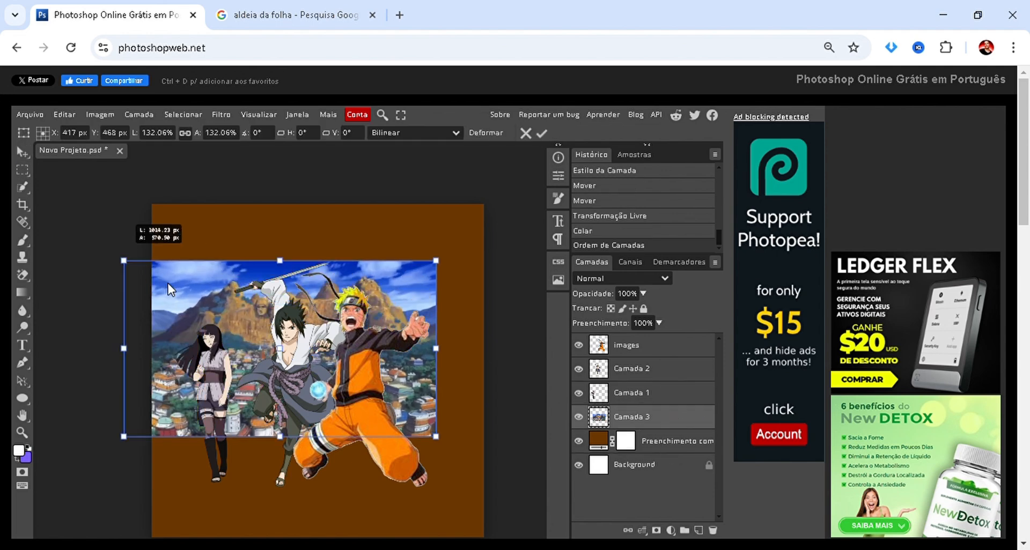
{"action": "left_click_drag", "start_coordinate": [168, 285], "coordinate": [272, 324]}
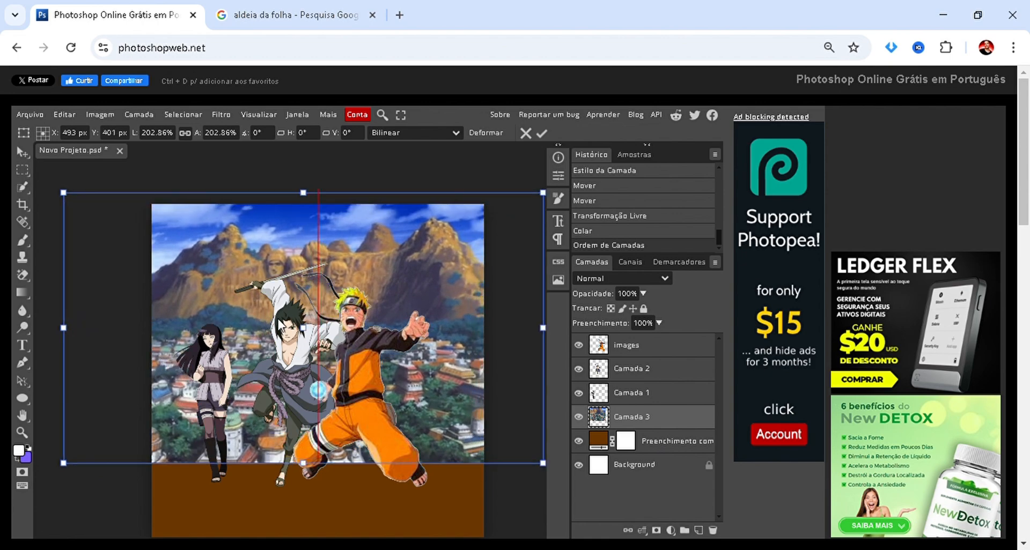
{"action": "scroll", "coordinate": [158, 453], "scroll_direction": "down", "scroll_amount": 2}
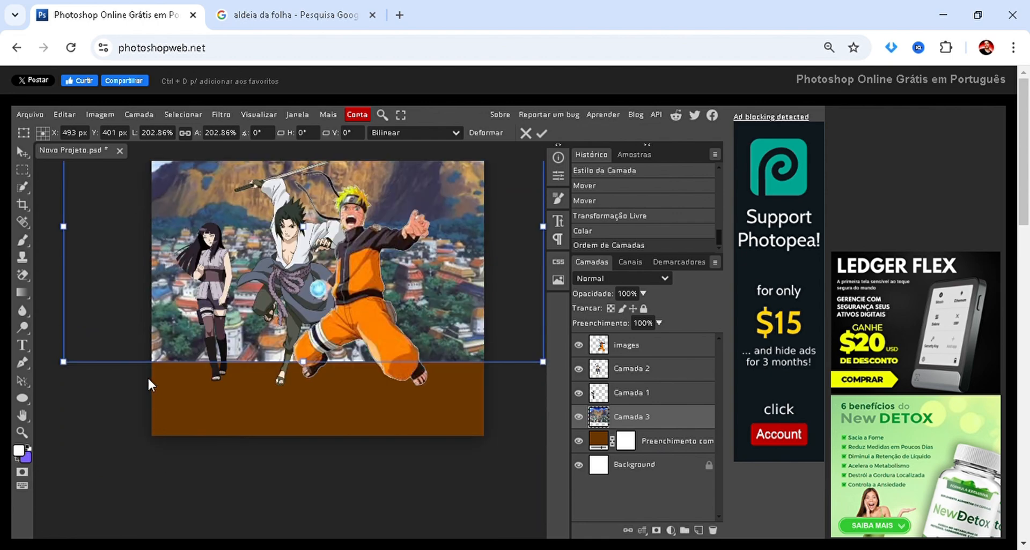
{"action": "left_click_drag", "start_coordinate": [145, 369], "coordinate": [129, 474]}
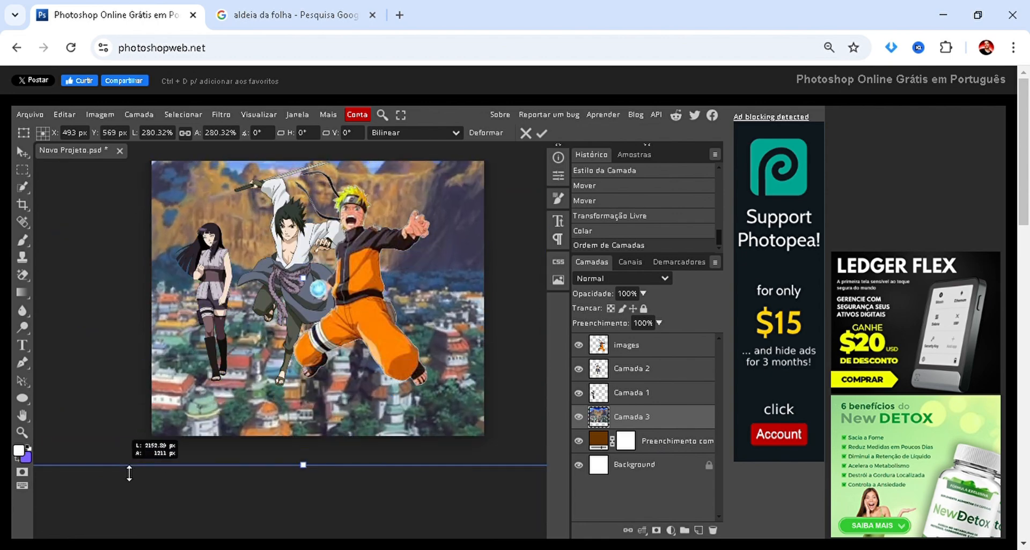
{"action": "scroll", "coordinate": [279, 368], "scroll_direction": "up", "scroll_amount": 2}
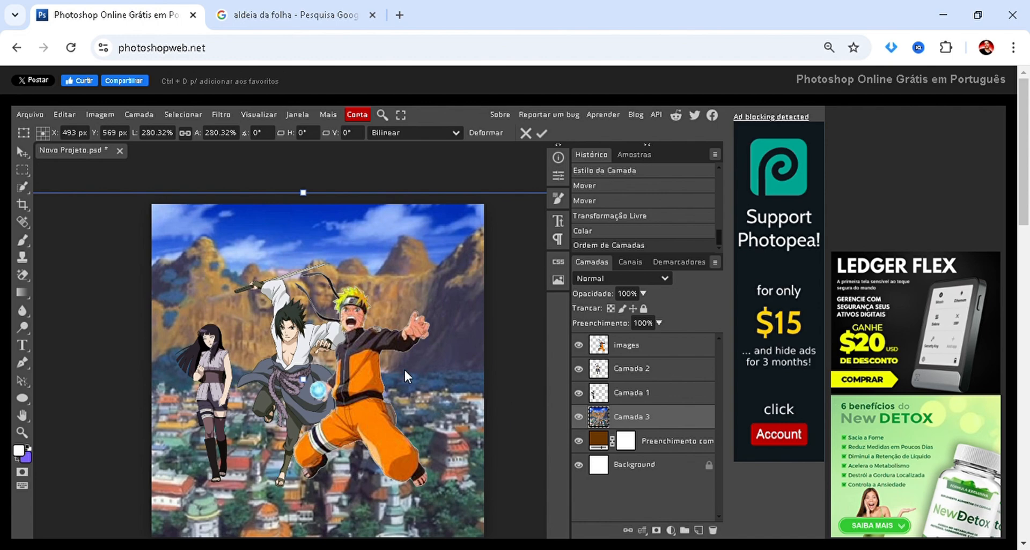
{"action": "scroll", "coordinate": [379, 300], "scroll_direction": "down", "scroll_amount": 2}
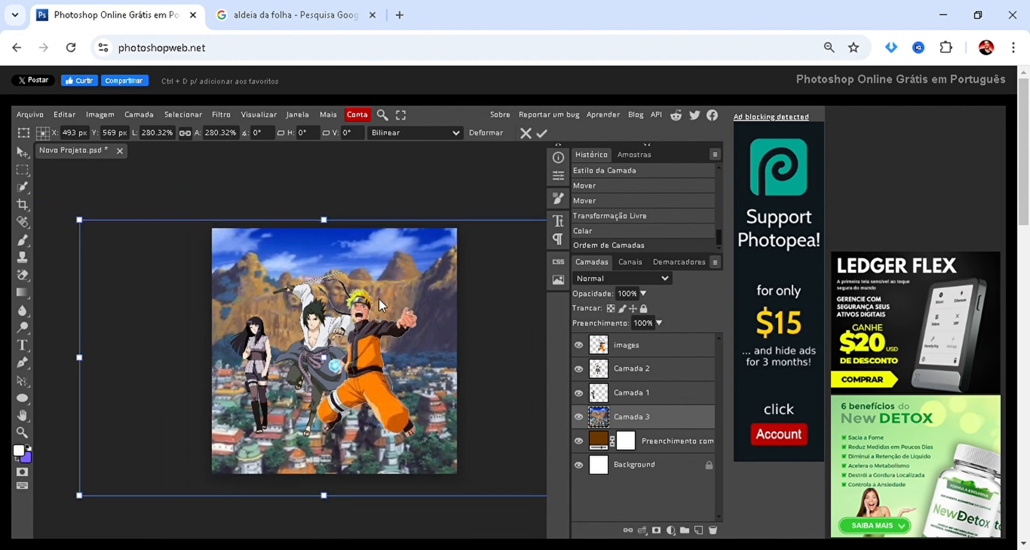
{"action": "scroll", "coordinate": [362, 270], "scroll_direction": "up", "scroll_amount": 3}
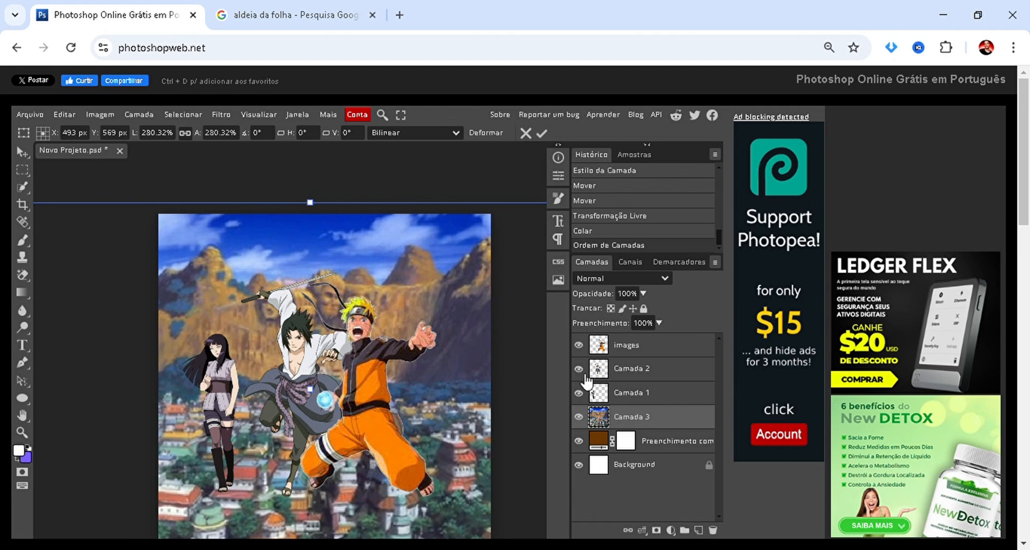
{"action": "key", "text": "Return"}
{"action": "left_click", "coordinate": [437, 185]}
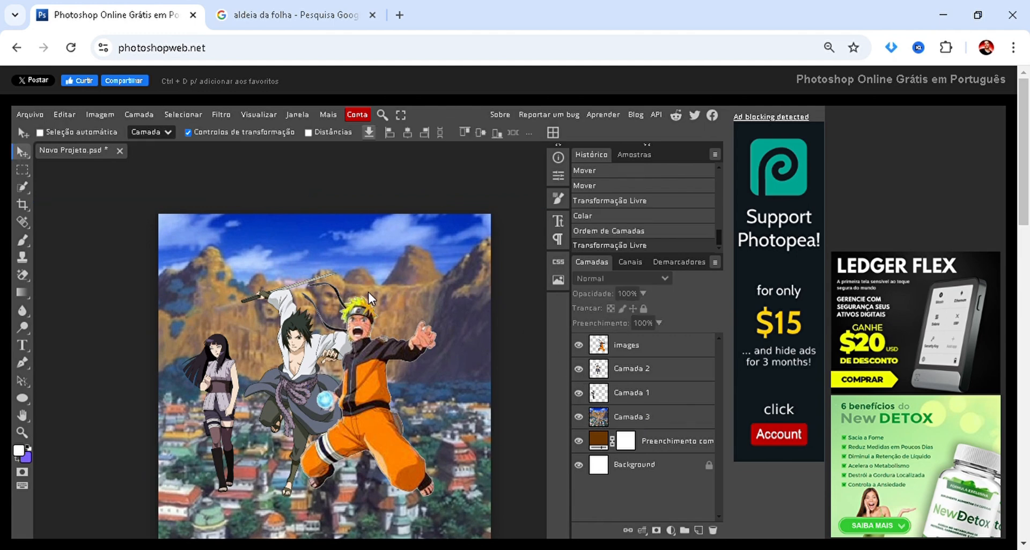
Select the village picture's layer on the canvas.
{"action": "scroll", "coordinate": [368, 291], "scroll_direction": "up", "scroll_amount": 2}
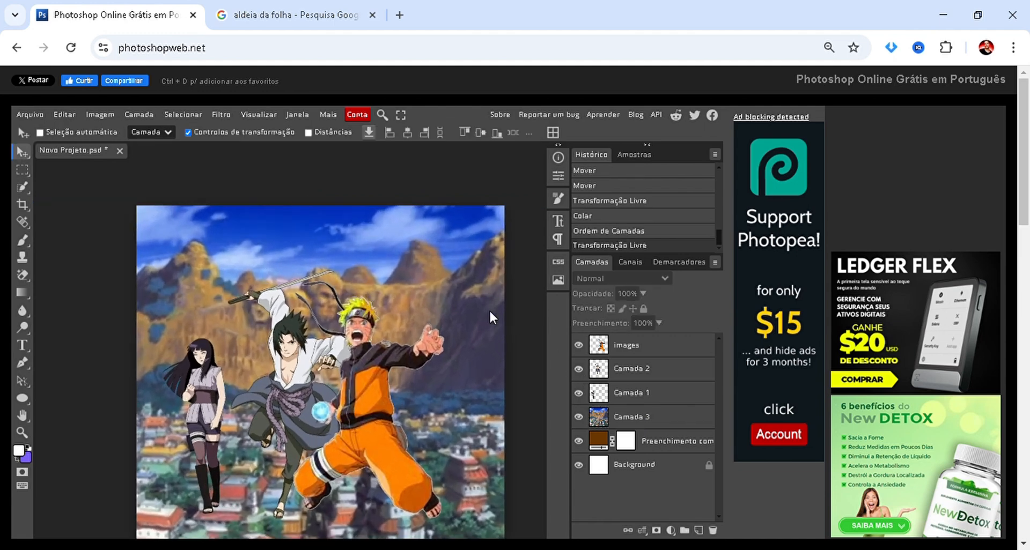
{"action": "left_click", "coordinate": [398, 234], "text": "ctrl"}
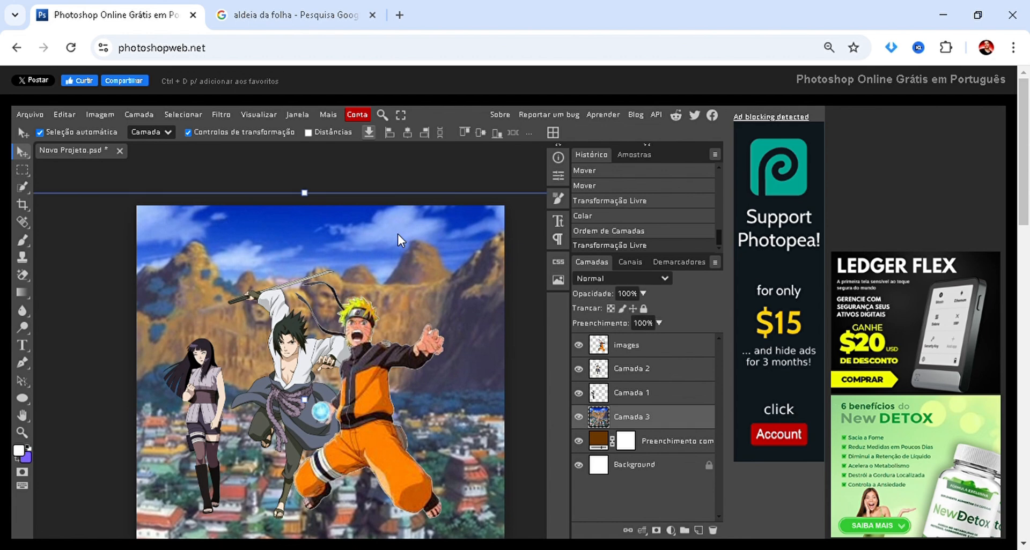
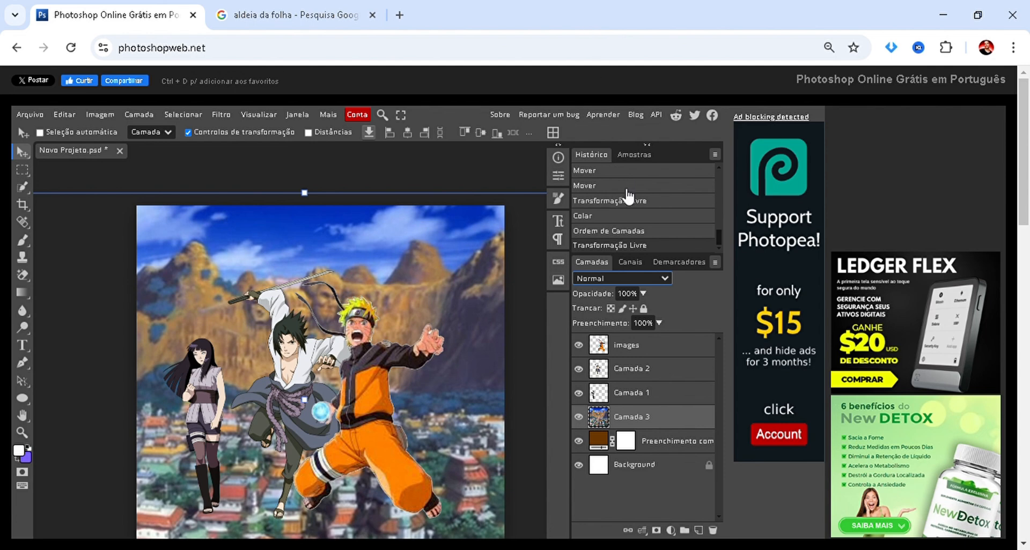
Try successive blend modes on the village picture's layer, from Escurecer through Multiplicação, Clarear, Luz direta and Mistura sólida to Matiz.
{"action": "key", "text": "Down"}
{"action": "key", "text": "Down"}
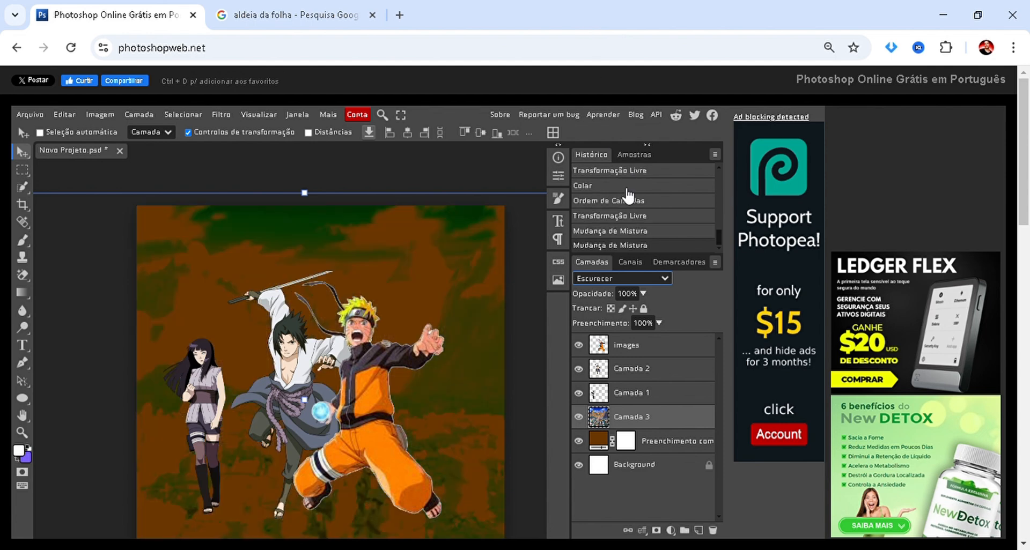
{"action": "key", "text": "Down"}
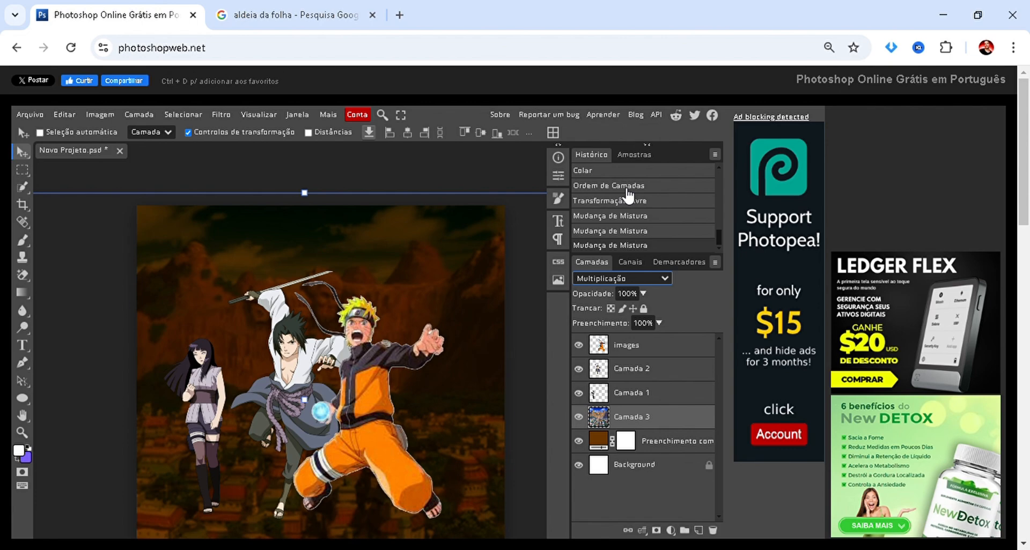
{"action": "key", "text": "Down"}
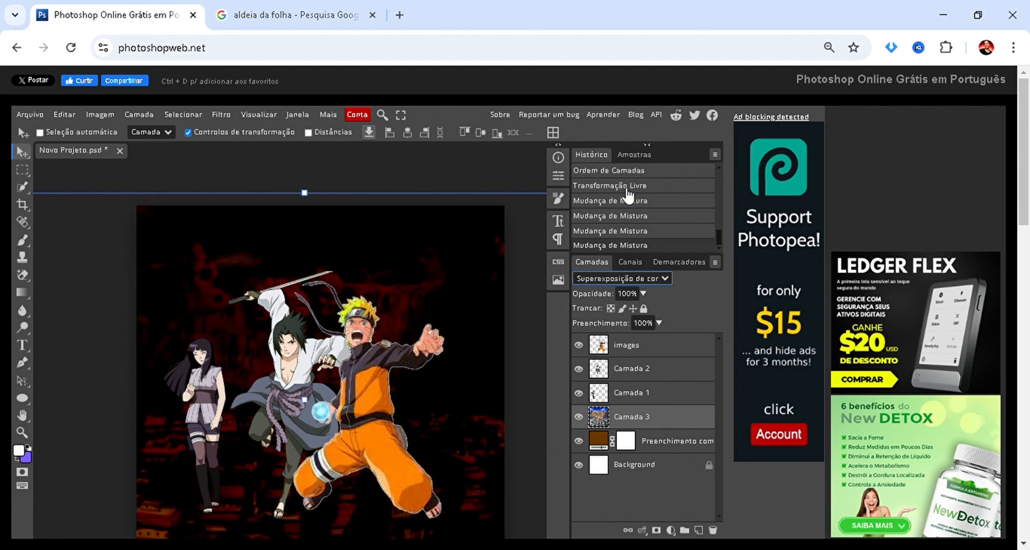
{"action": "key", "text": "Down"}
{"action": "key", "text": "Down"}
{"action": "key", "text": "Down"}
{"action": "key", "text": "Down"}
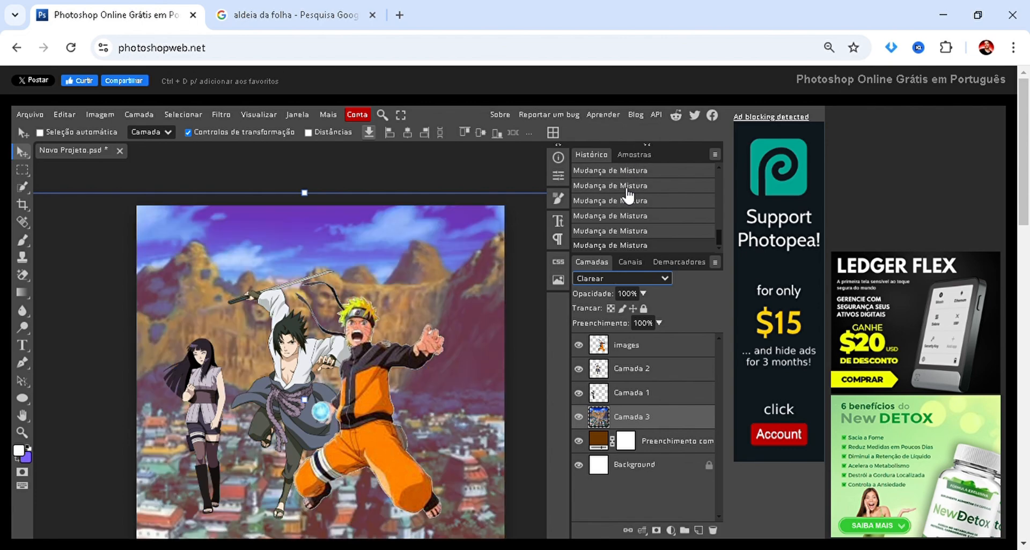
{"action": "key", "text": "Down"}
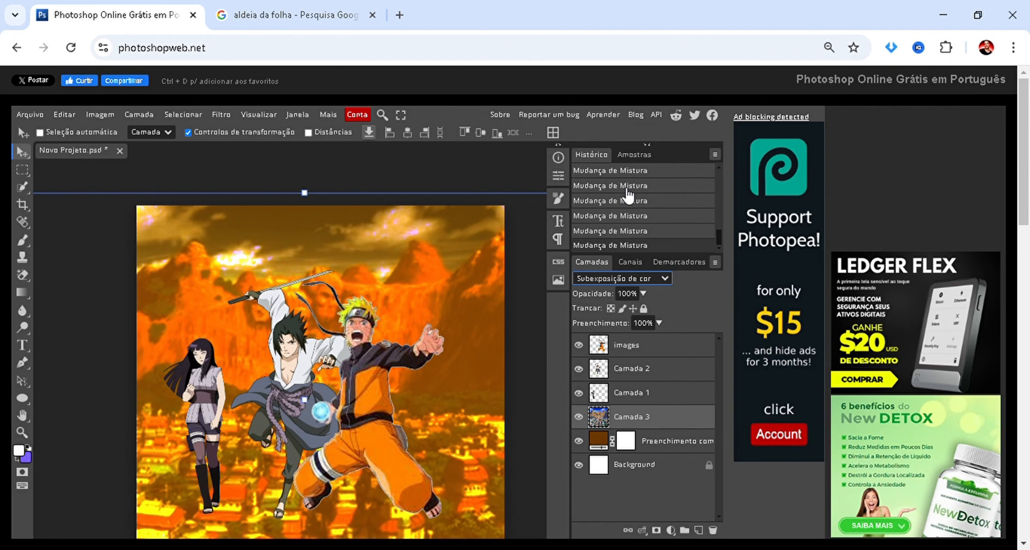
{"action": "key", "text": "Down"}
{"action": "key", "text": "Down"}
{"action": "key", "text": "Down"}
{"action": "key", "text": "Down"}
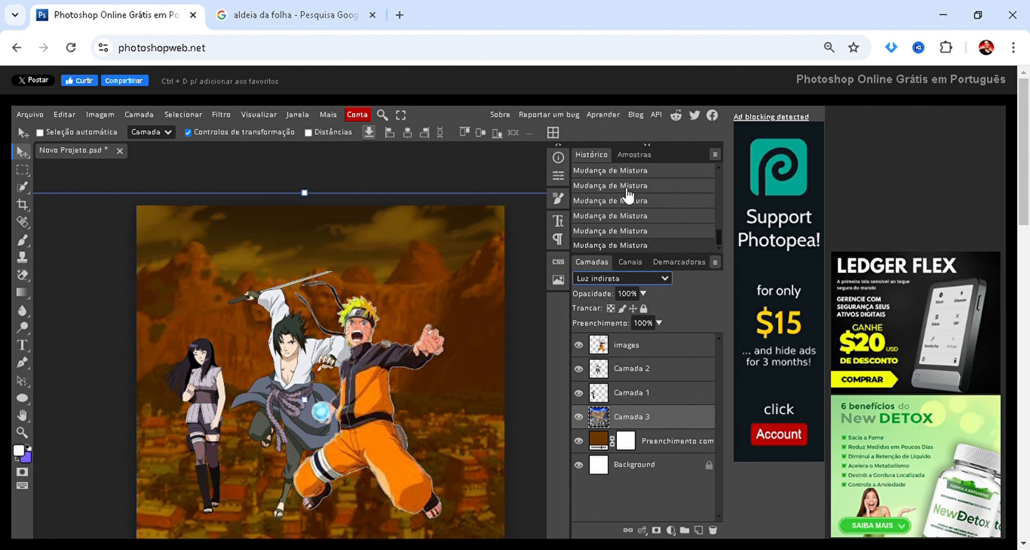
{"action": "key", "text": "Down"}
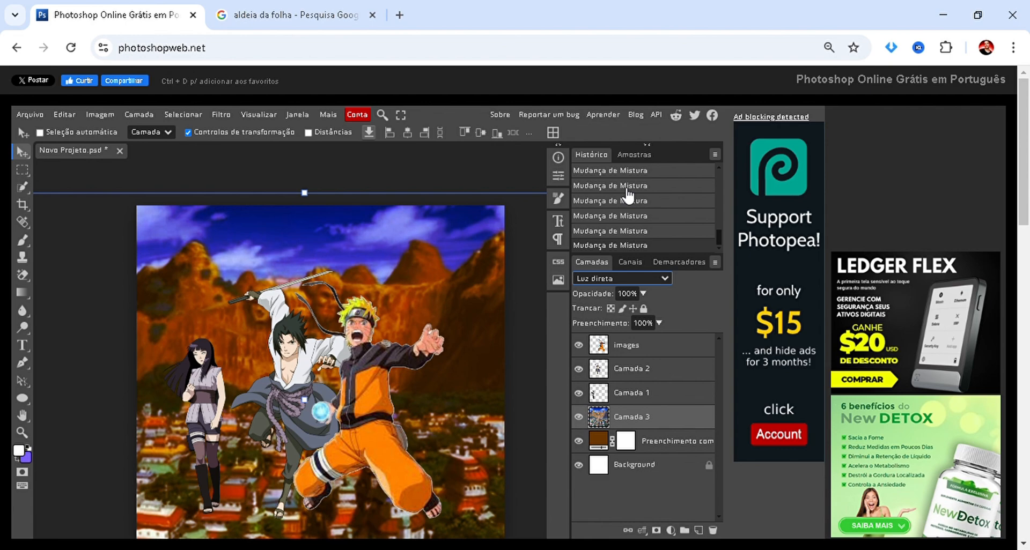
{"action": "key", "text": "Down"}
{"action": "key", "text": "Down"}
{"action": "key", "text": "Down"}
{"action": "key", "text": "Down"}
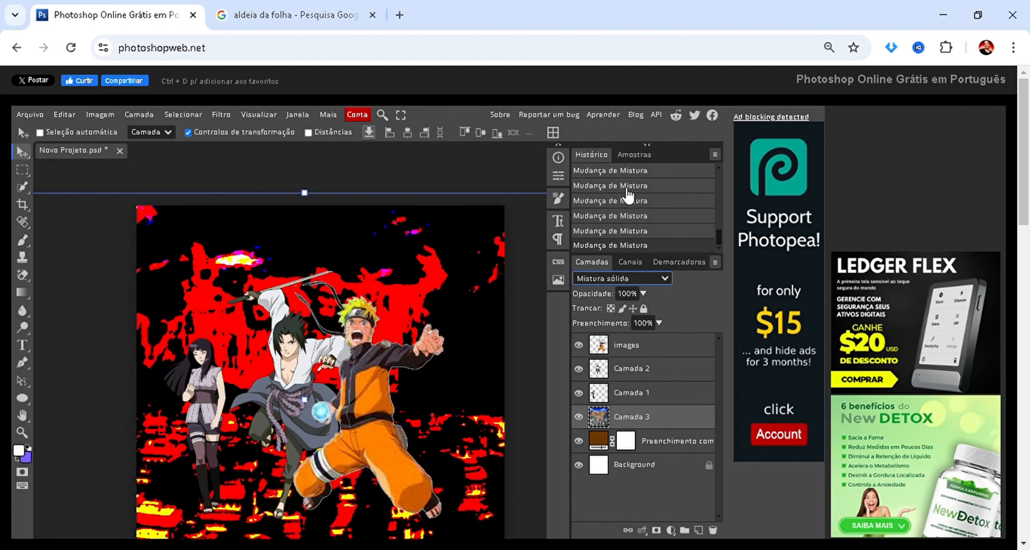
{"action": "key", "text": "Down"}
{"action": "key", "text": "Down"}
{"action": "key", "text": "Down"}
{"action": "key", "text": "Down"}
{"action": "key", "text": "Down"}
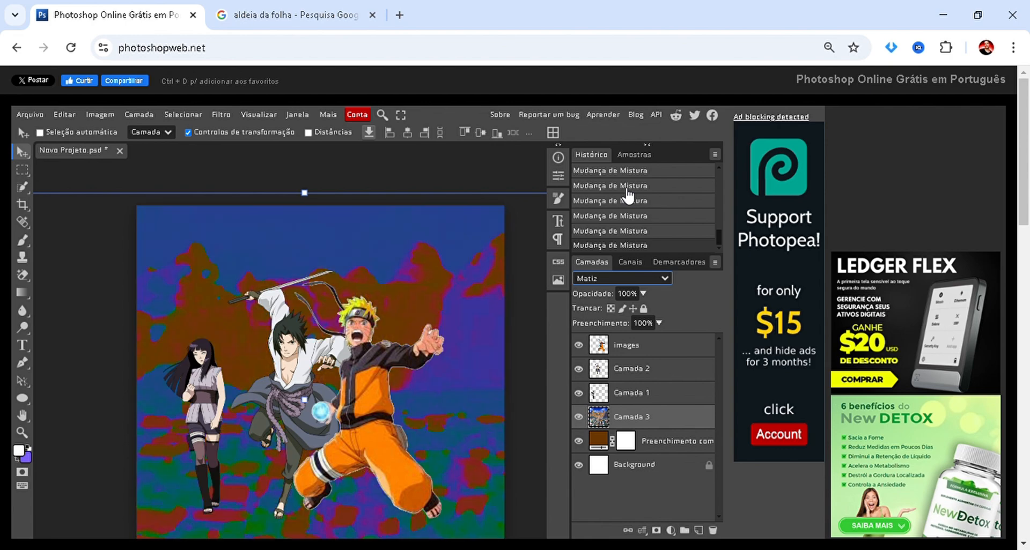
Go back through the blend modes of the village picture's layer and return it to Normal.
{"action": "key", "text": "Up"}
{"action": "key", "text": "Up"}
{"action": "key", "text": "Up"}
{"action": "key", "text": "Up"}
{"action": "key", "text": "Up"}
{"action": "key", "text": "Up"}
{"action": "key", "text": "Up"}
{"action": "key", "text": "Up"}
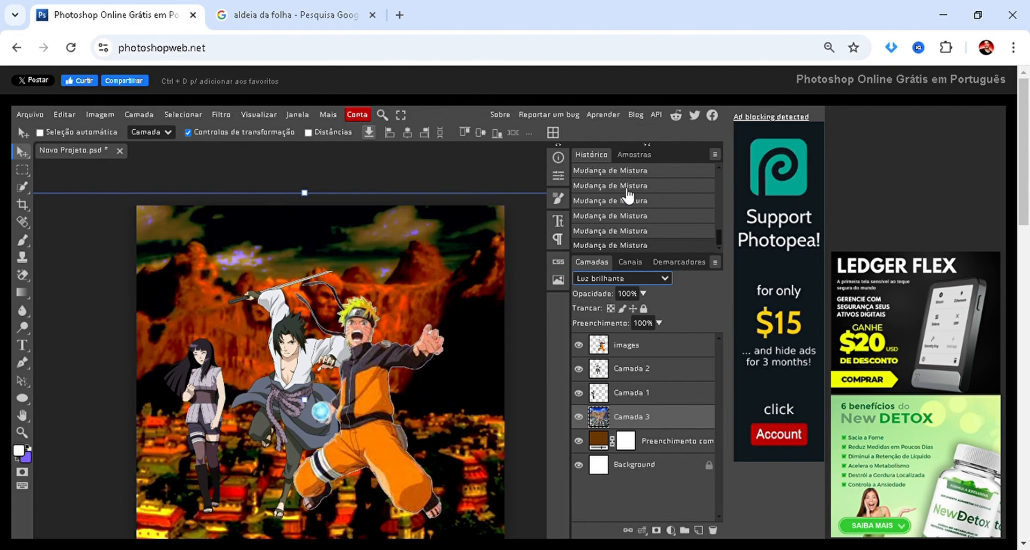
{"action": "key", "text": "Up"}
{"action": "key", "text": "Up"}
{"action": "key", "text": "Up"}
{"action": "key", "text": "Up"}
{"action": "key", "text": "Up"}
{"action": "key", "text": "Up"}
{"action": "key", "text": "Up"}
{"action": "key", "text": "Up"}
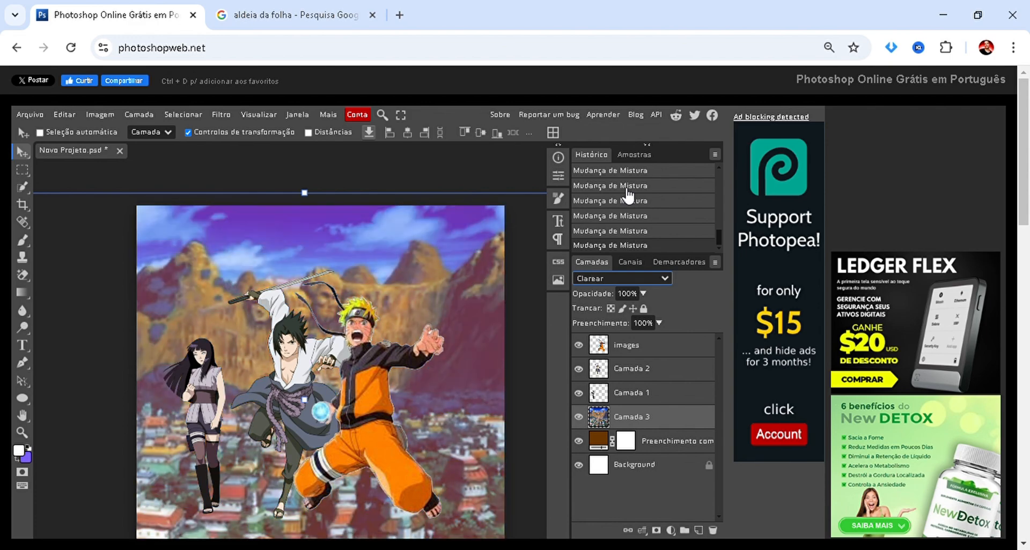
{"action": "key", "text": "Up"}
{"action": "key", "text": "Up"}
{"action": "key", "text": "Up"}
{"action": "key", "text": "Up"}
{"action": "key", "text": "Up"}
{"action": "key", "text": "Up"}
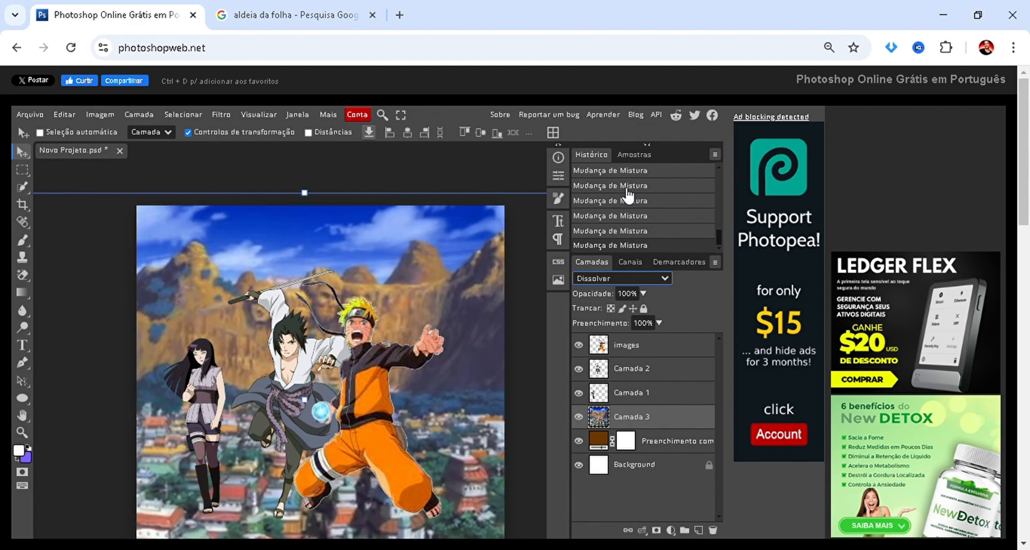
{"action": "key", "text": "Down"}
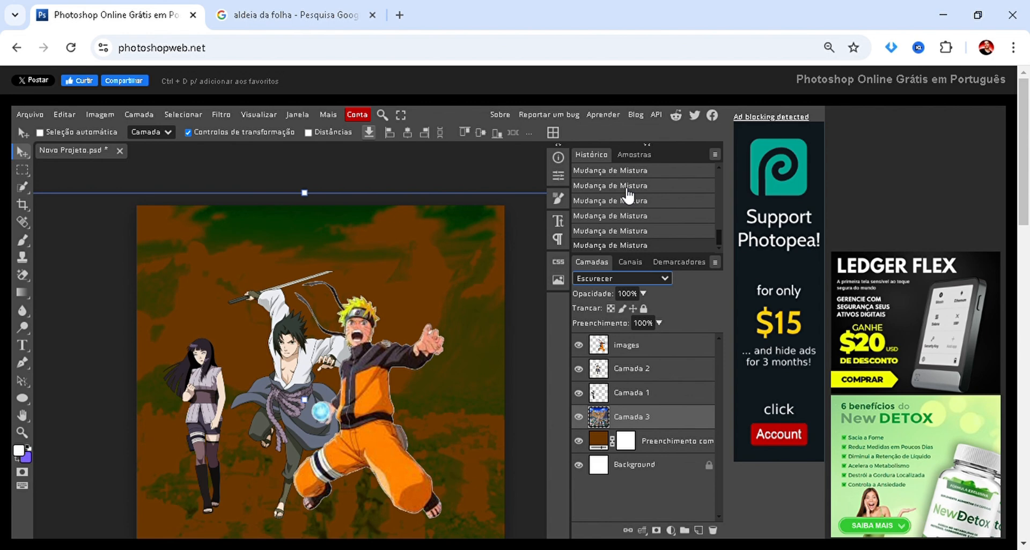
{"action": "key", "text": "Up"}
{"action": "key", "text": "Up"}
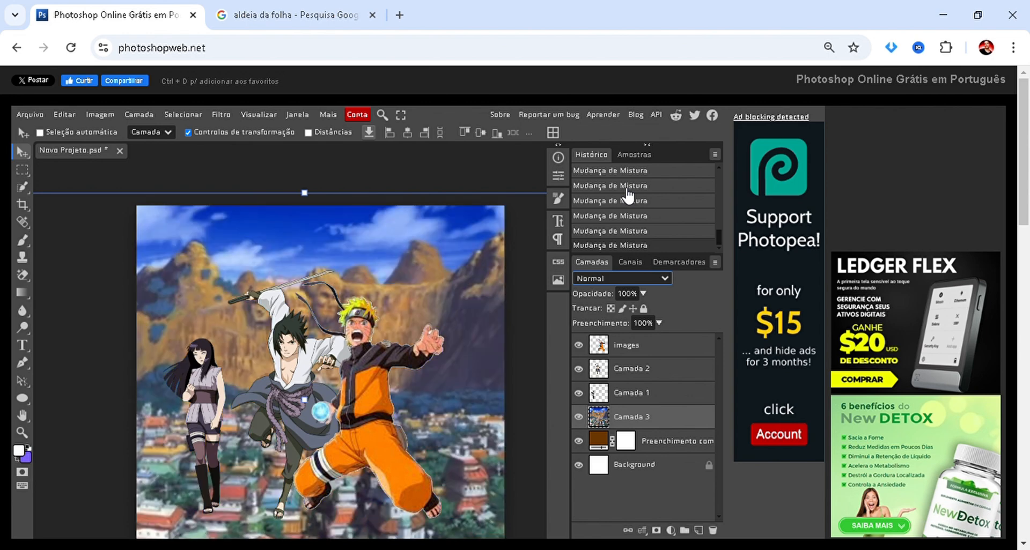
Set the village picture's layer blend mode to Multiplicação and apply its free transform.
{"action": "key", "text": "Down"}
{"action": "key", "text": "Down"}
{"action": "key", "text": "Down"}
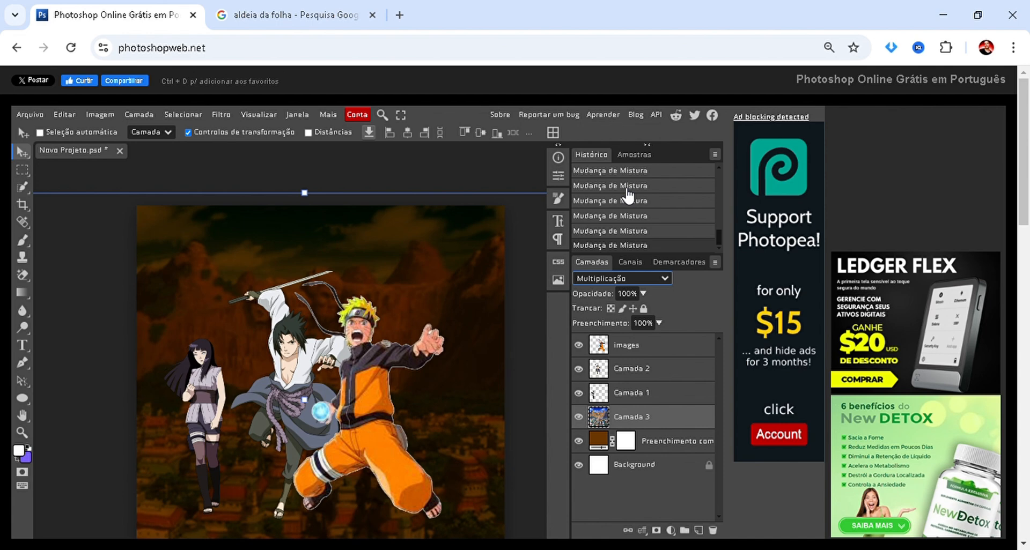
{"action": "key", "text": "Down"}
{"action": "key", "text": "Up"}
{"action": "key", "text": "Down"}
{"action": "key", "text": "Up"}
{"action": "key", "text": "ctrl+t"}
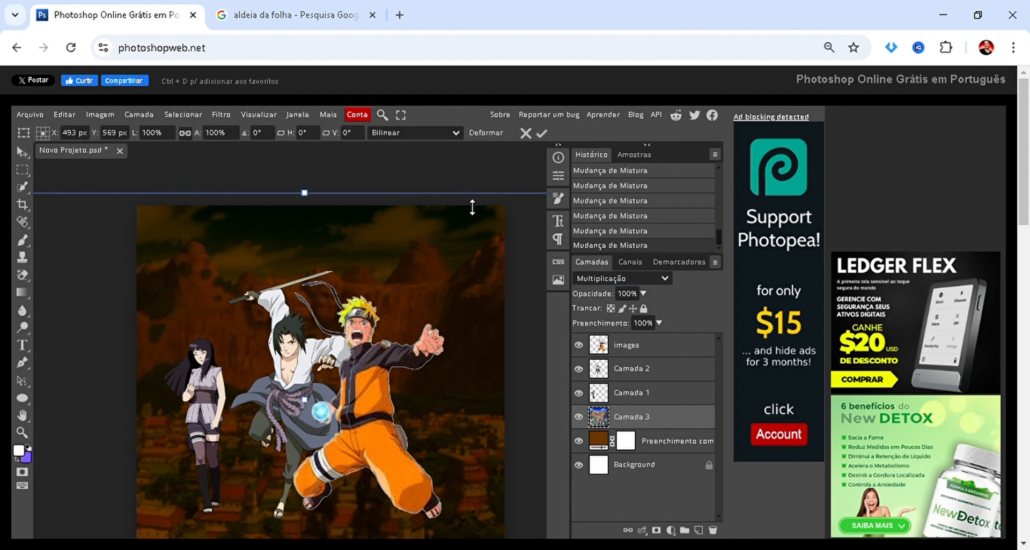
{"action": "key", "text": "Return"}
Examine the whole composition to judge how the village background looks behind the characters.
{"action": "scroll", "coordinate": [472, 207], "scroll_direction": "down", "scroll_amount": 4}
{"action": "scroll", "coordinate": [396, 369], "scroll_direction": "up", "scroll_amount": 3}
{"action": "left_click_drag", "start_coordinate": [393, 381], "coordinate": [279, 501]}
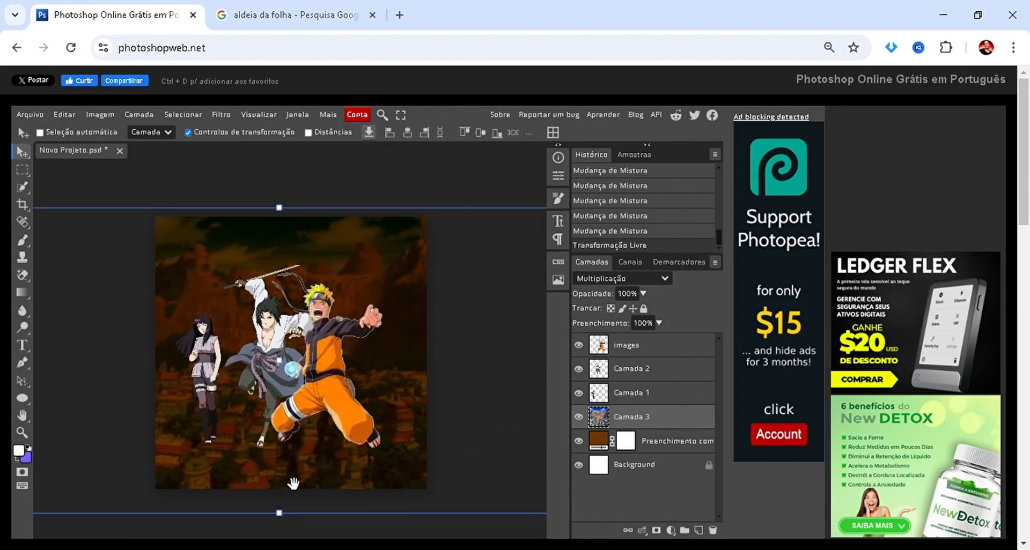
{"action": "scroll", "coordinate": [348, 318], "scroll_direction": "down", "scroll_amount": 3}
{"action": "scroll", "coordinate": [248, 324], "scroll_direction": "up", "scroll_amount": 2}
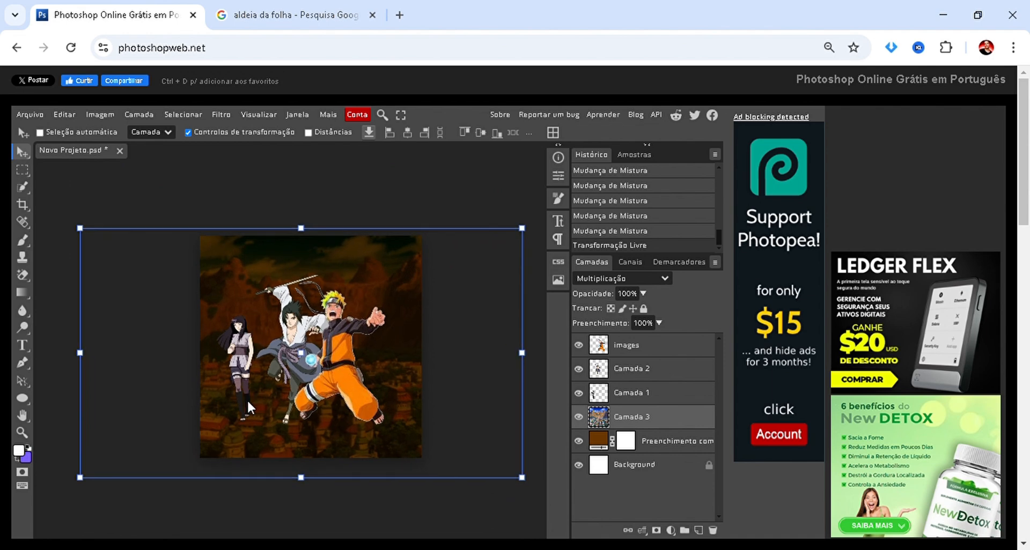
{"action": "scroll", "coordinate": [342, 439], "scroll_direction": "left", "scroll_amount": 2}
{"action": "scroll", "coordinate": [343, 415], "scroll_direction": "down", "scroll_amount": 2}
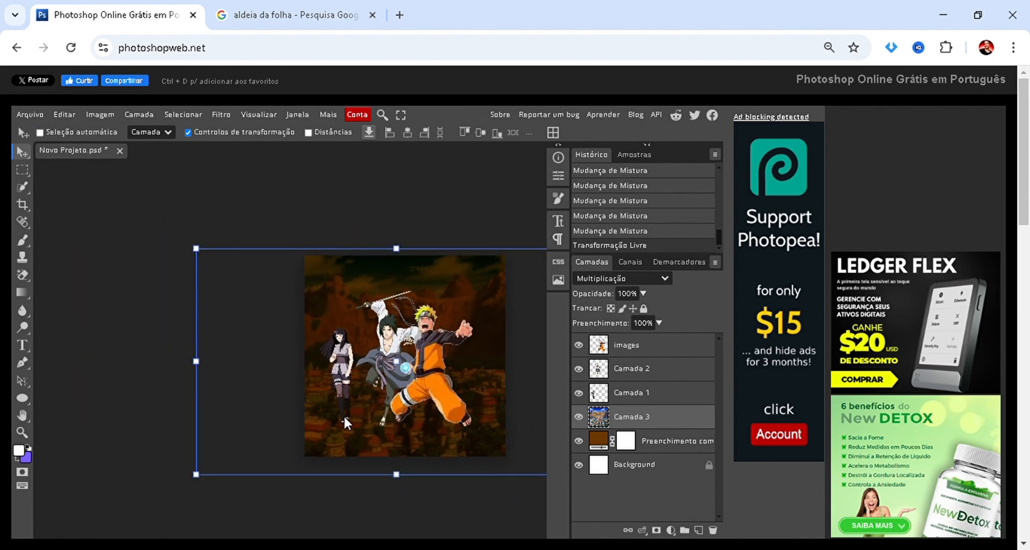
{"action": "scroll", "coordinate": [353, 436], "scroll_direction": "right", "scroll_amount": 2}
{"action": "scroll", "coordinate": [354, 443], "scroll_direction": "up", "scroll_amount": 1}
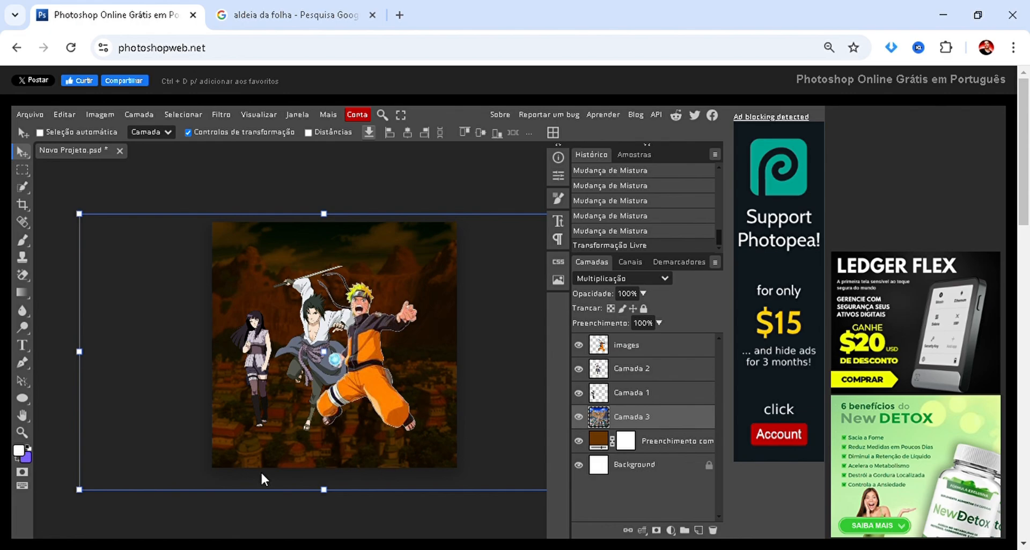
Delete the village picture's layer and replace it with the copied Amino Apps "Vila Oculta da Folha" picture showing the tree-lined clearing from Google Images.
{"action": "key", "text": "Delete"}
{"action": "left_click", "coordinate": [290, 15]}
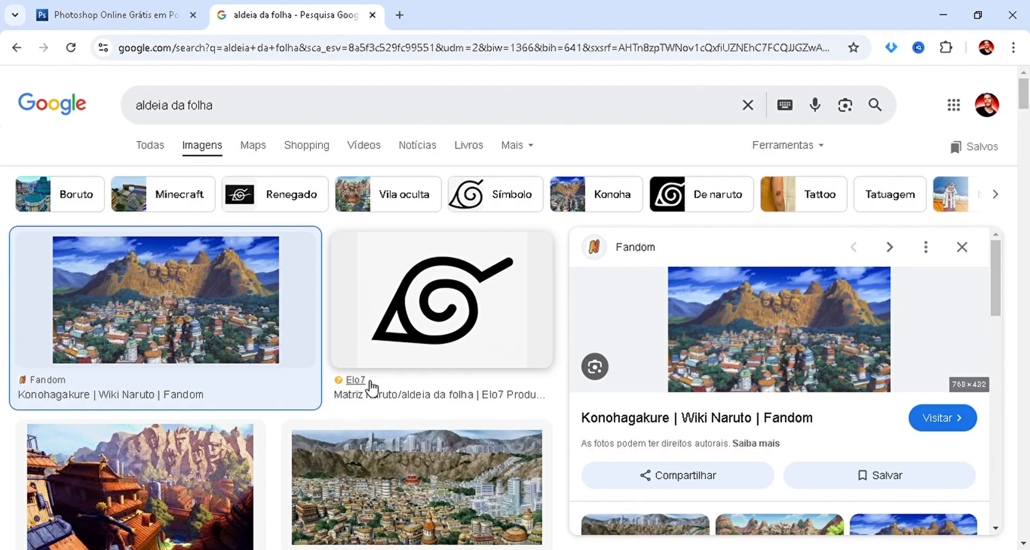
{"action": "scroll", "coordinate": [367, 382], "scroll_direction": "down", "scroll_amount": 6}
{"action": "left_click", "coordinate": [399, 316]}
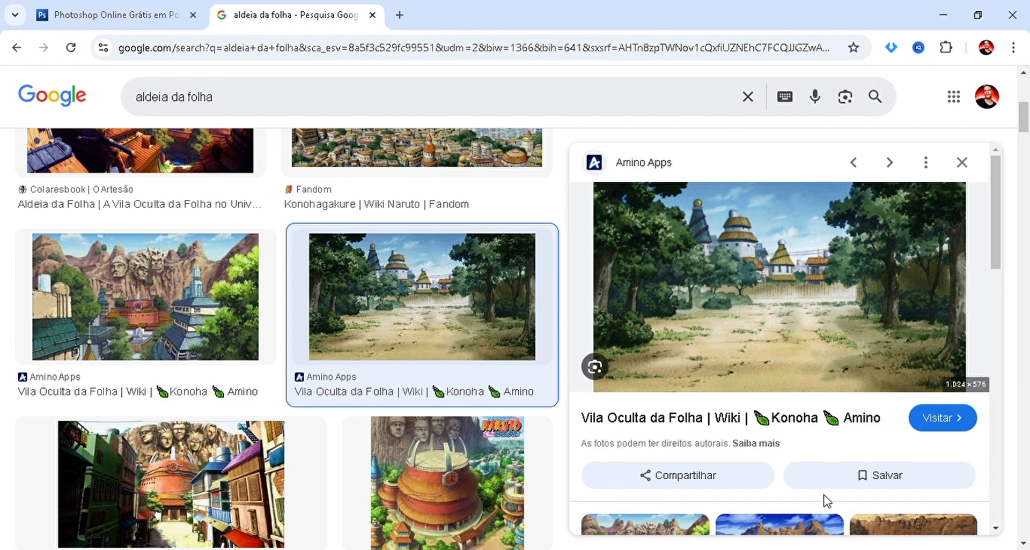
{"action": "left_click", "coordinate": [125, 18]}
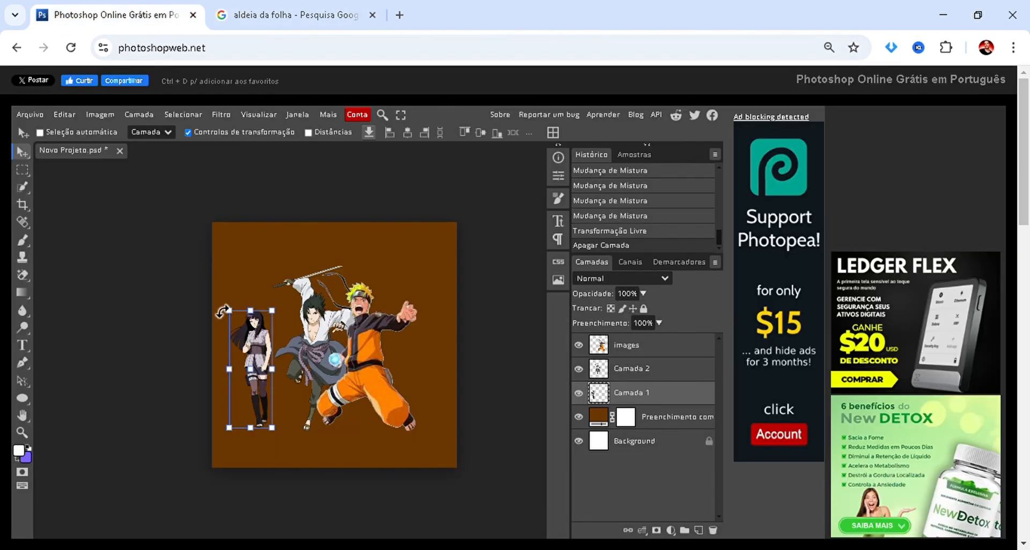
{"action": "key", "text": "ctrl+v"}
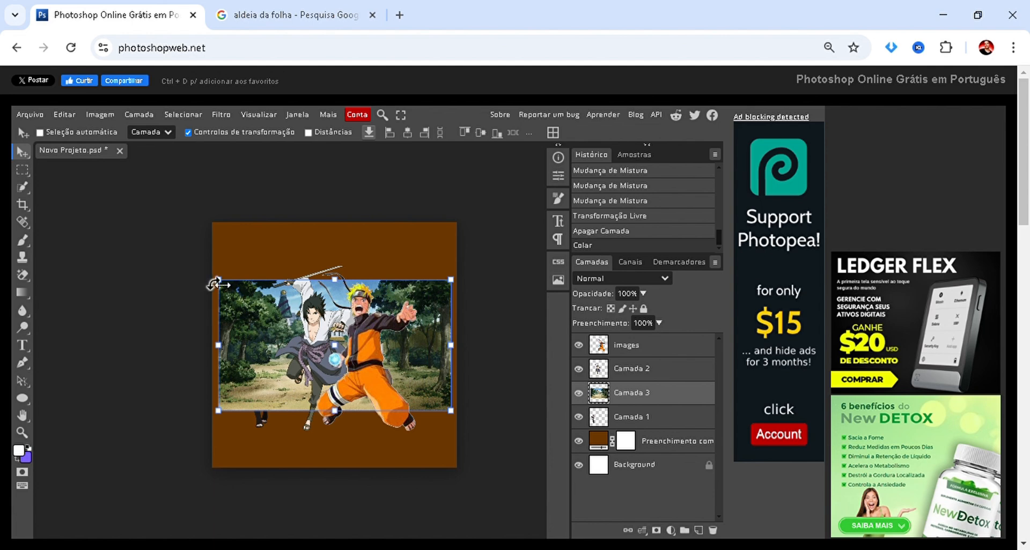
Enlarge the new village picture proportionally to about 195% so it covers the canvas, and place its layer below Hinata's.
{"action": "left_click", "coordinate": [218, 280]}
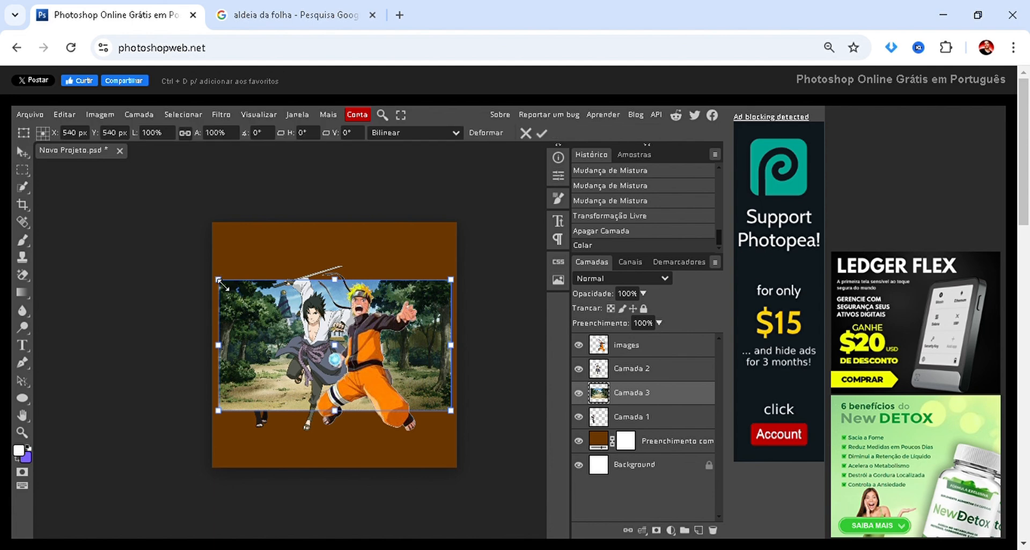
{"action": "left_click_drag", "start_coordinate": [222, 284], "coordinate": [2, 158]}
{"action": "left_click_drag", "start_coordinate": [244, 355], "coordinate": [319, 384]}
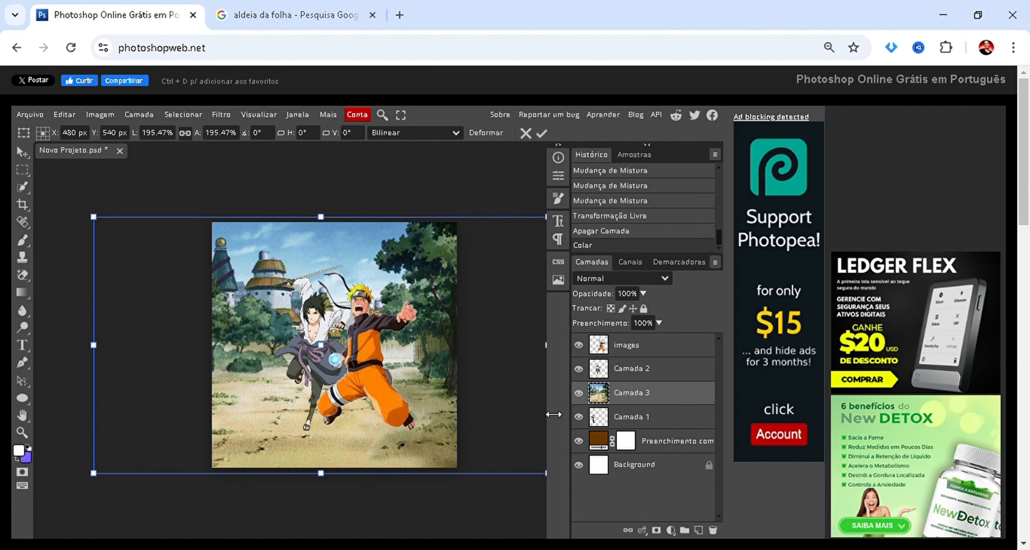
{"action": "left_click_drag", "start_coordinate": [639, 400], "coordinate": [638, 432]}
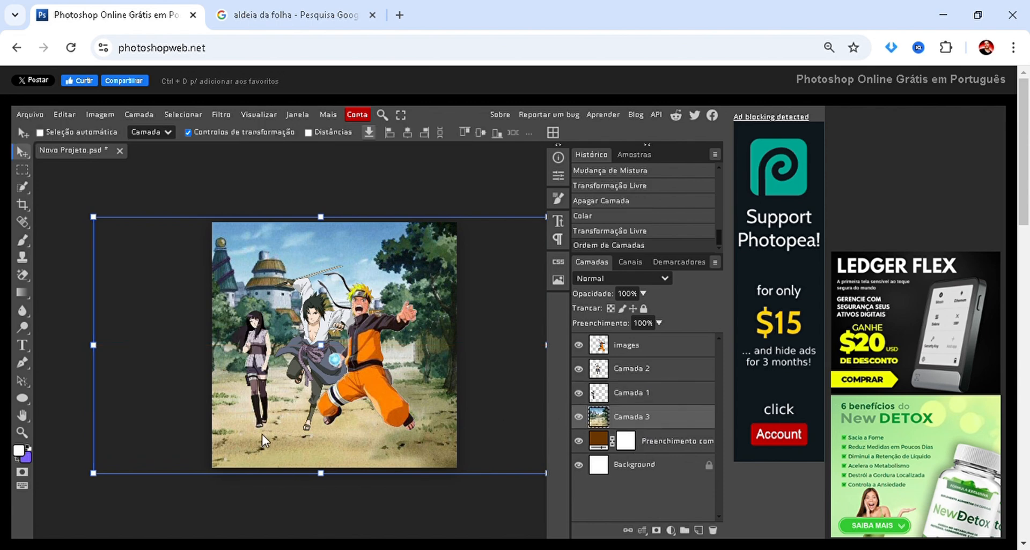
{"action": "left_click_drag", "start_coordinate": [379, 449], "coordinate": [381, 448]}
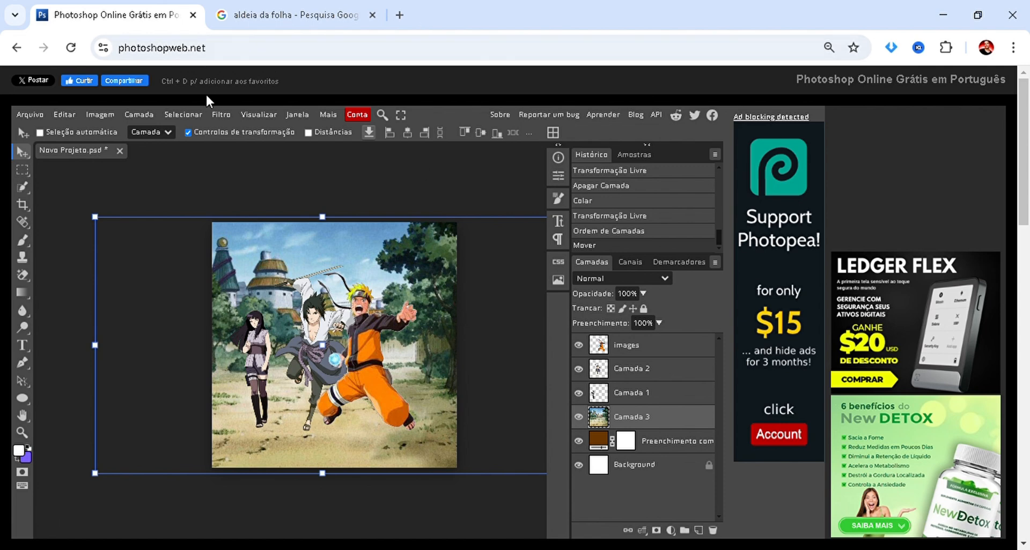
Try the Médio blur filter on the new village picture's layer and undo it.
{"action": "left_click", "coordinate": [224, 115]}
{"action": "mouse_move", "coordinate": [302, 260]}
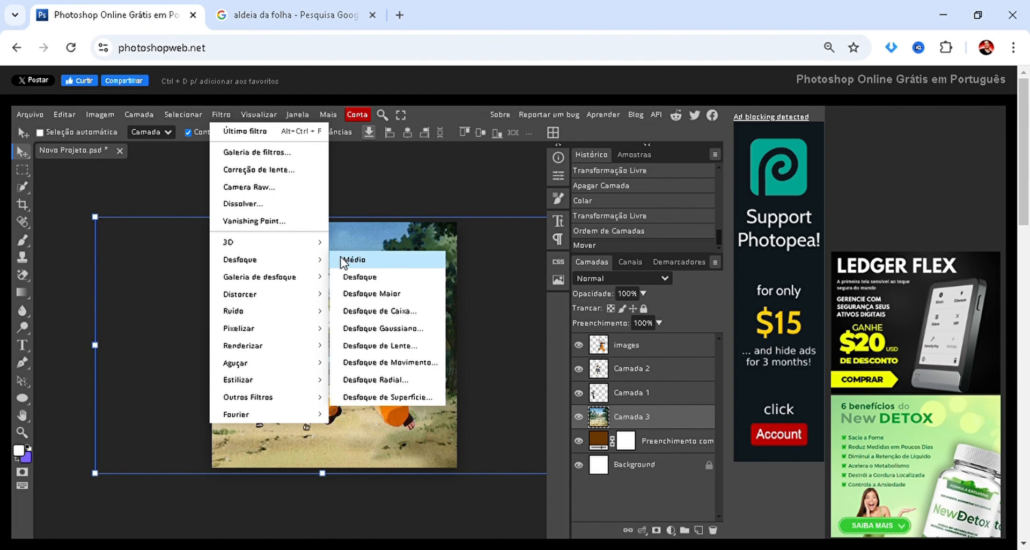
{"action": "left_click", "coordinate": [343, 261]}
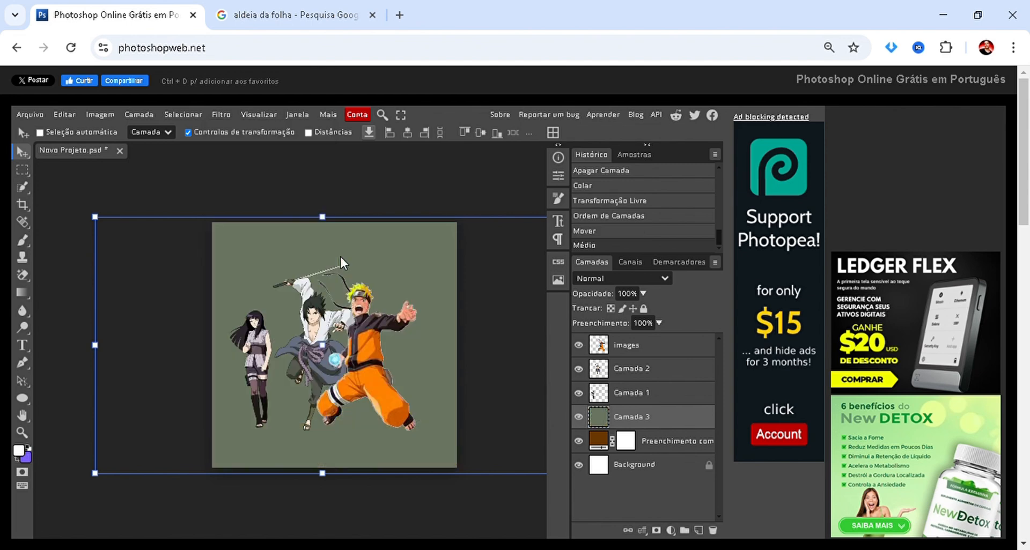
{"action": "key", "text": "ctrl+z"}
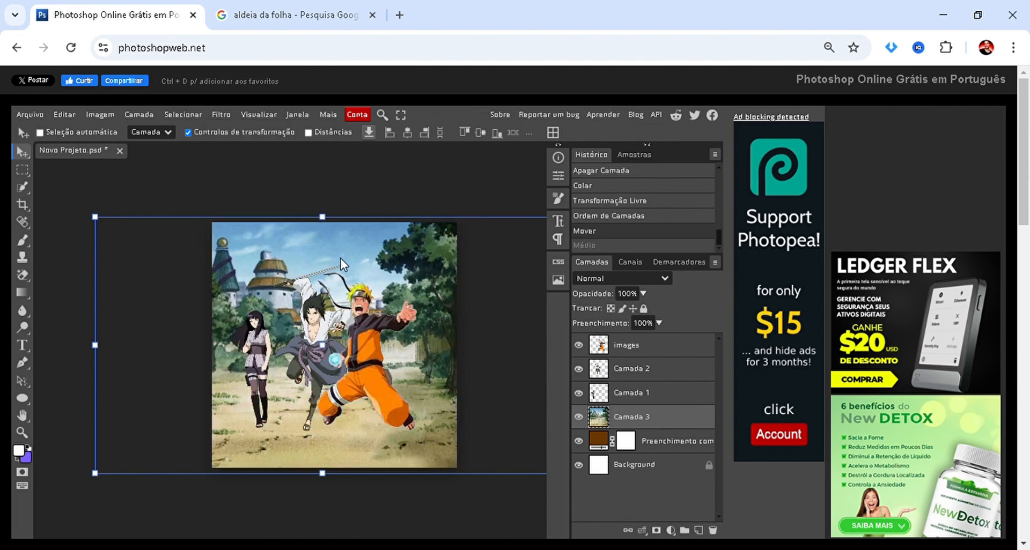
Apply the Desfoque Maior filter to the new village picture's layer and shift the picture slightly left.
{"action": "left_click", "coordinate": [218, 118]}
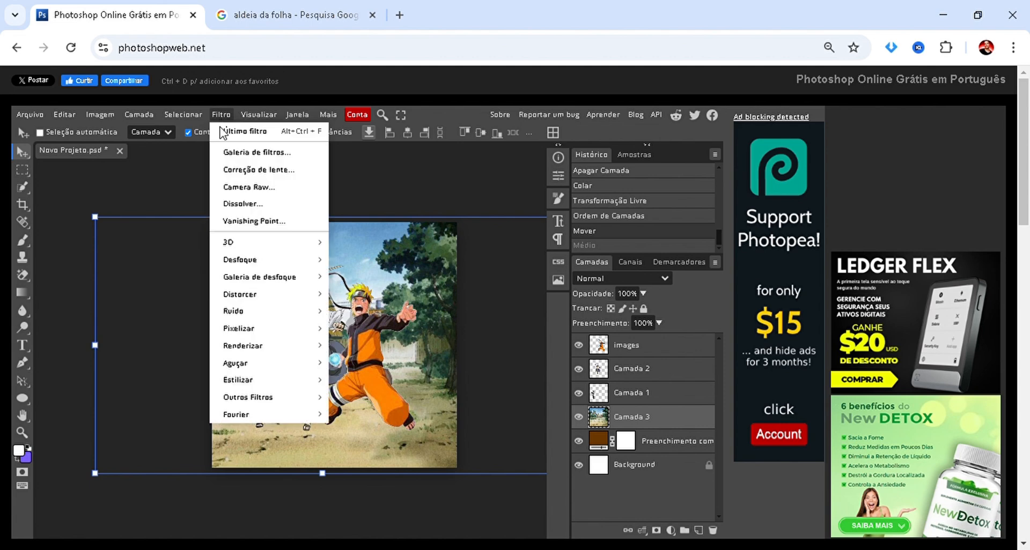
{"action": "mouse_move", "coordinate": [314, 261]}
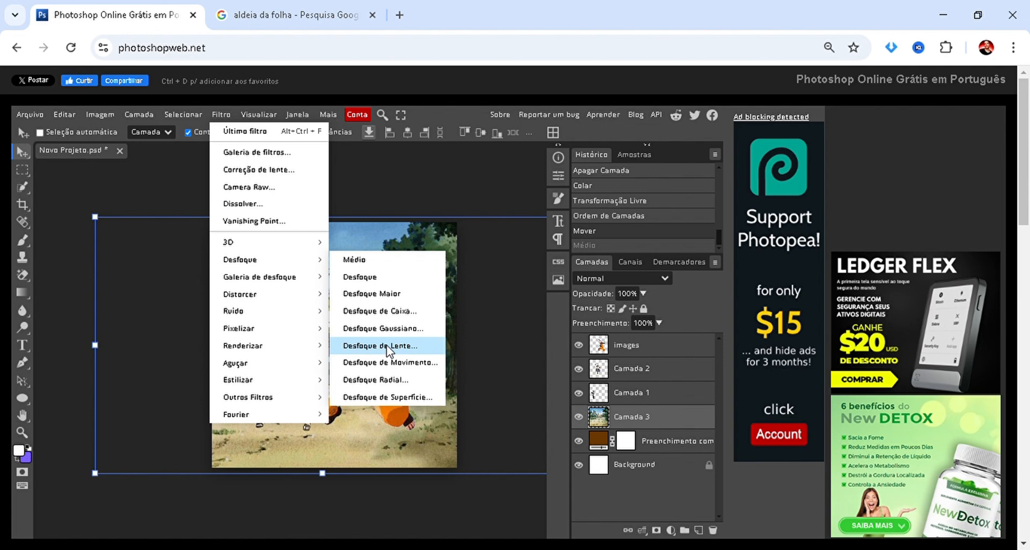
{"action": "left_click", "coordinate": [384, 296]}
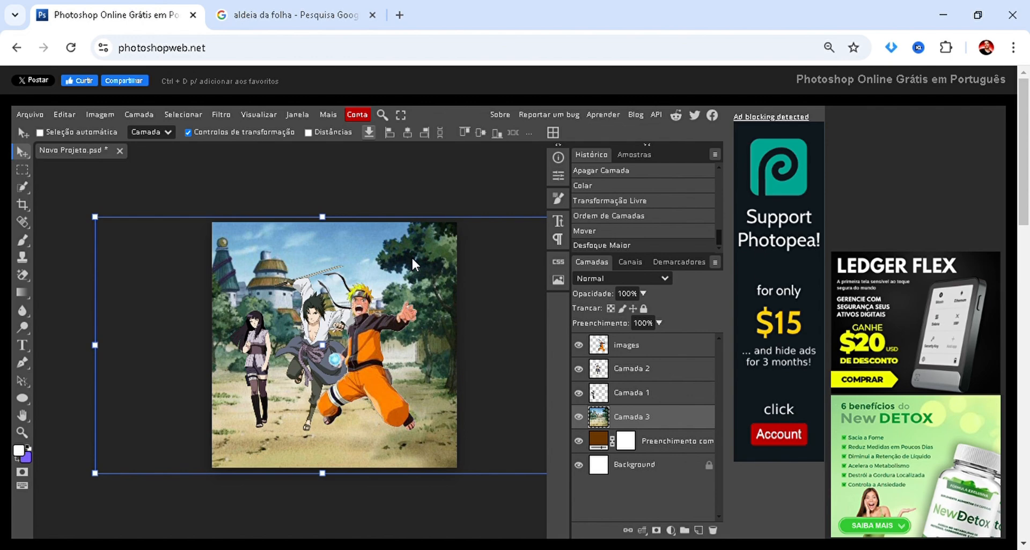
{"action": "mouse_move", "coordinate": [413, 253]}
{"action": "left_mouse_down"}
{"action": "mouse_move", "coordinate": [385, 253]}
{"action": "mouse_move", "coordinate": [409, 253]}
{"action": "left_mouse_up"}
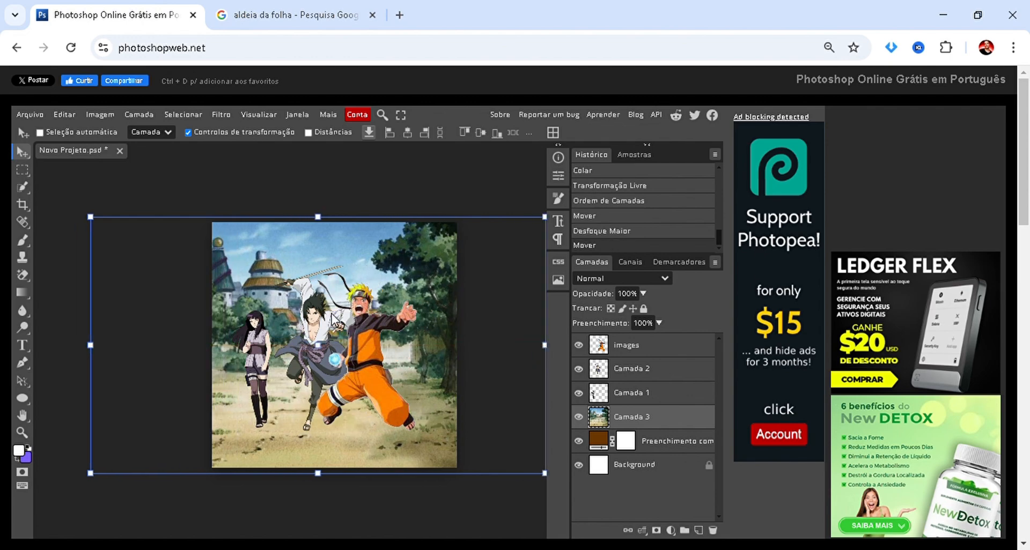
Undo the village picture's last move and its Desfoque Maior filter.
{"action": "scroll", "coordinate": [293, 359], "scroll_direction": "up", "scroll_amount": 5}
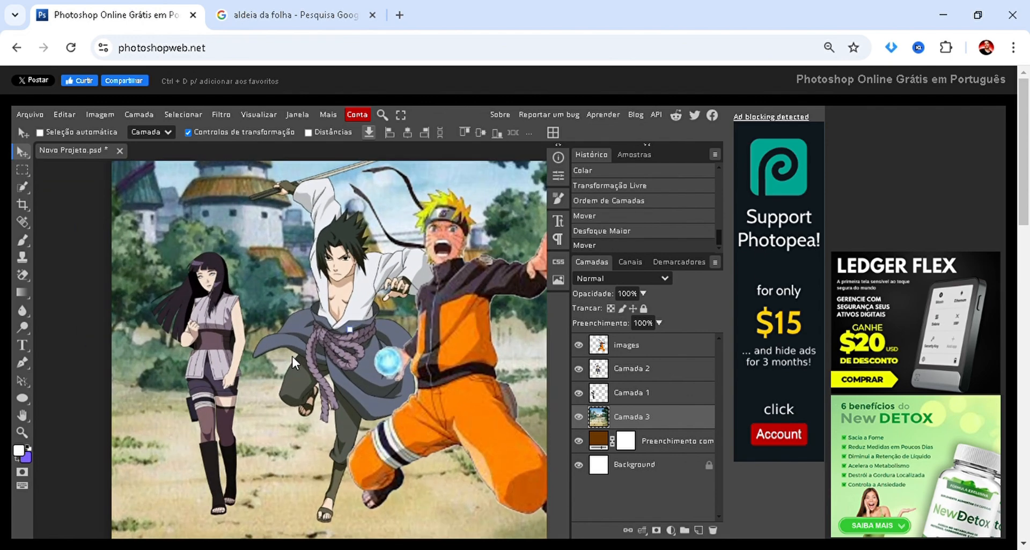
{"action": "key", "text": "ctrl+z"}
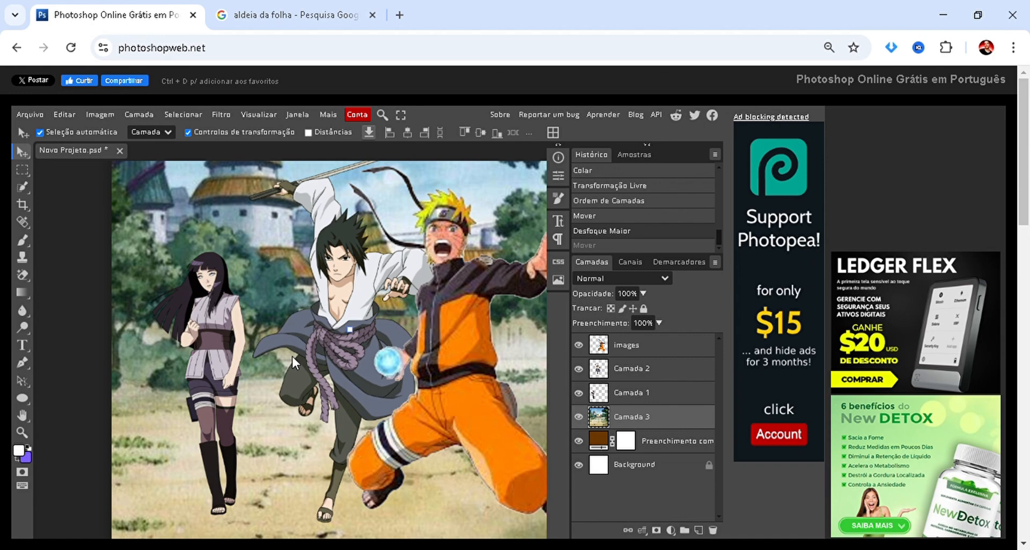
{"action": "key", "text": "ctrl+z"}
{"action": "scroll", "coordinate": [282, 290], "scroll_direction": "down", "scroll_amount": 1}
{"action": "scroll", "coordinate": [282, 289], "scroll_direction": "down", "scroll_amount": 2}
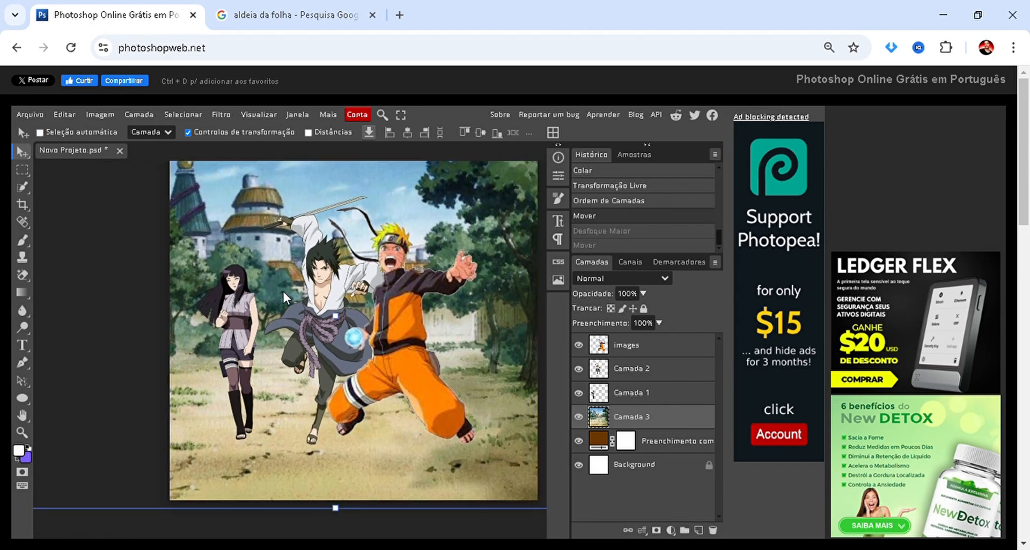
Apply the Desfoque de Lente filter to the village picture's layer with a radius of 30 and the Hexagon (6) shape.
{"action": "left_click", "coordinate": [221, 115]}
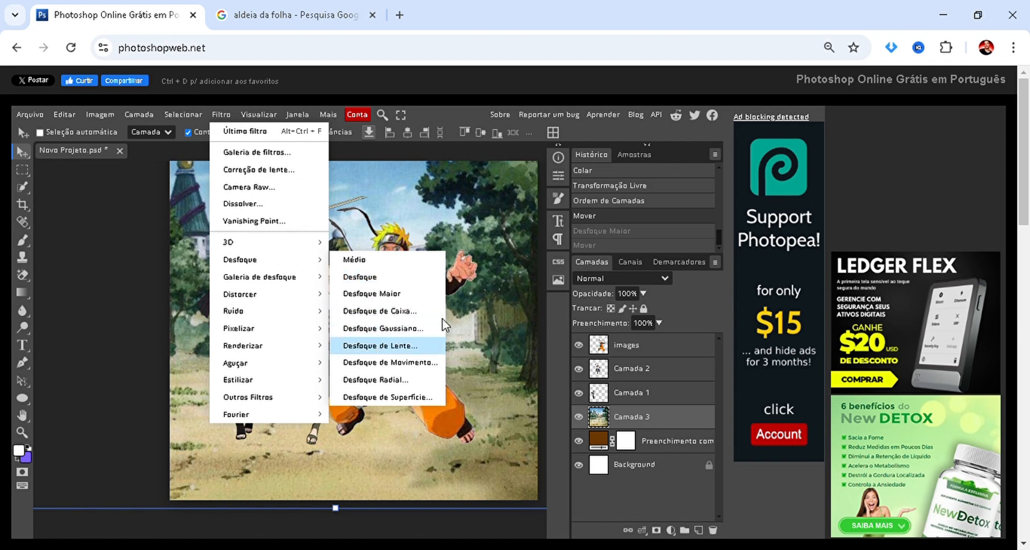
{"action": "left_click", "coordinate": [403, 337]}
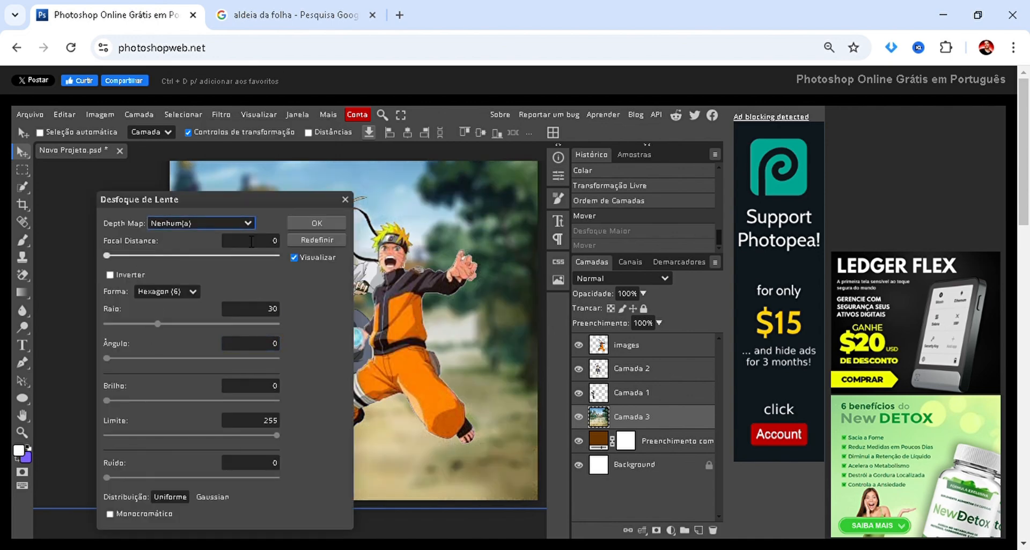
{"action": "left_click", "coordinate": [303, 223]}
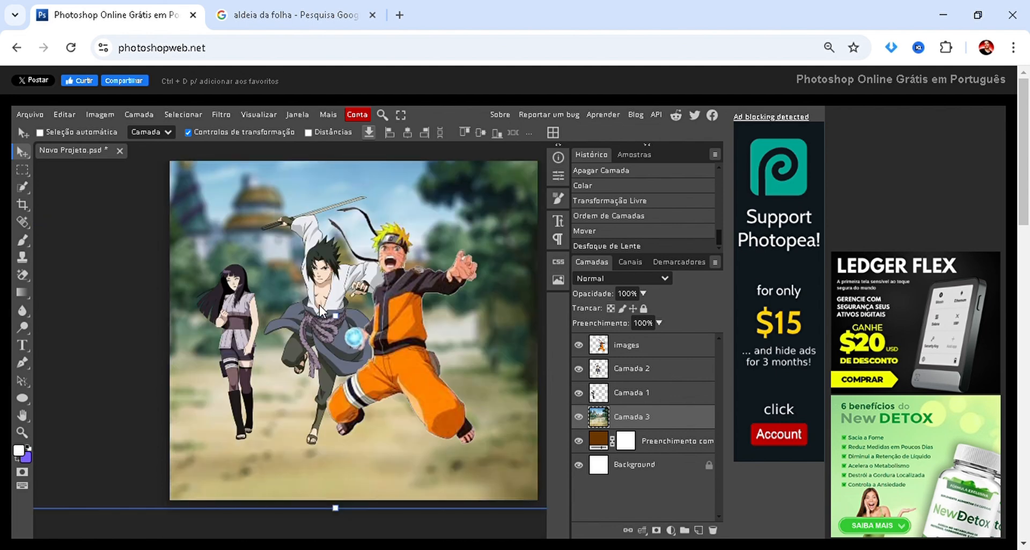
{"action": "scroll", "coordinate": [302, 250], "scroll_direction": "down", "scroll_amount": 1}
{"action": "scroll", "coordinate": [285, 266], "scroll_direction": "down", "scroll_amount": 1}
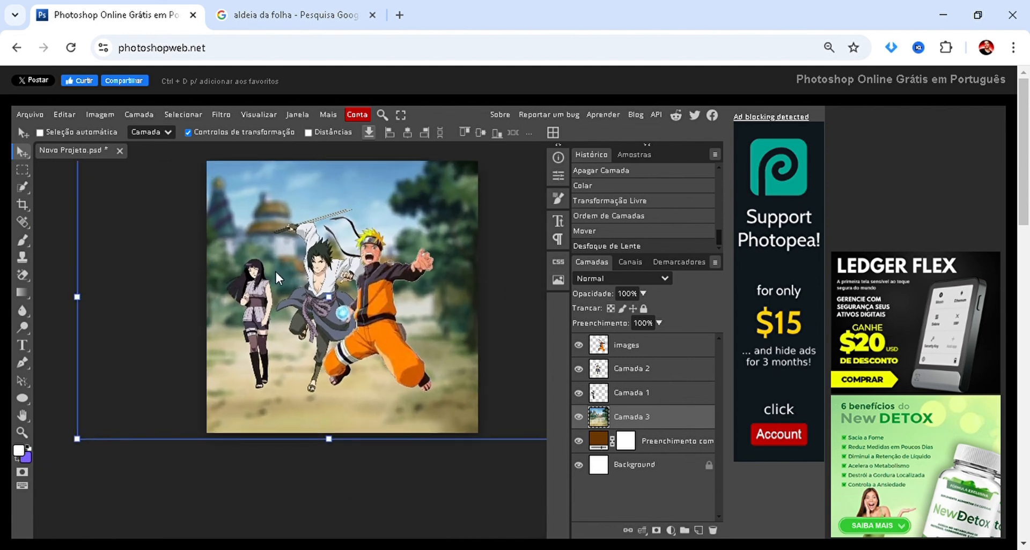
{"action": "scroll", "coordinate": [275, 269], "scroll_direction": "up", "scroll_amount": 3}
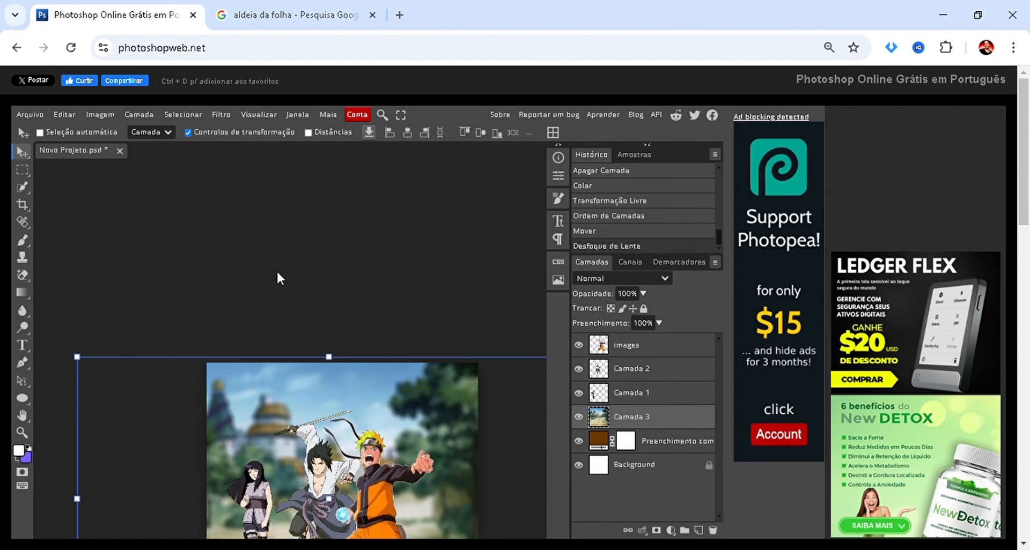
{"action": "scroll", "coordinate": [276, 270], "scroll_direction": "down", "scroll_amount": 3}
{"action": "scroll", "coordinate": [324, 293], "scroll_direction": "up", "scroll_amount": 2}
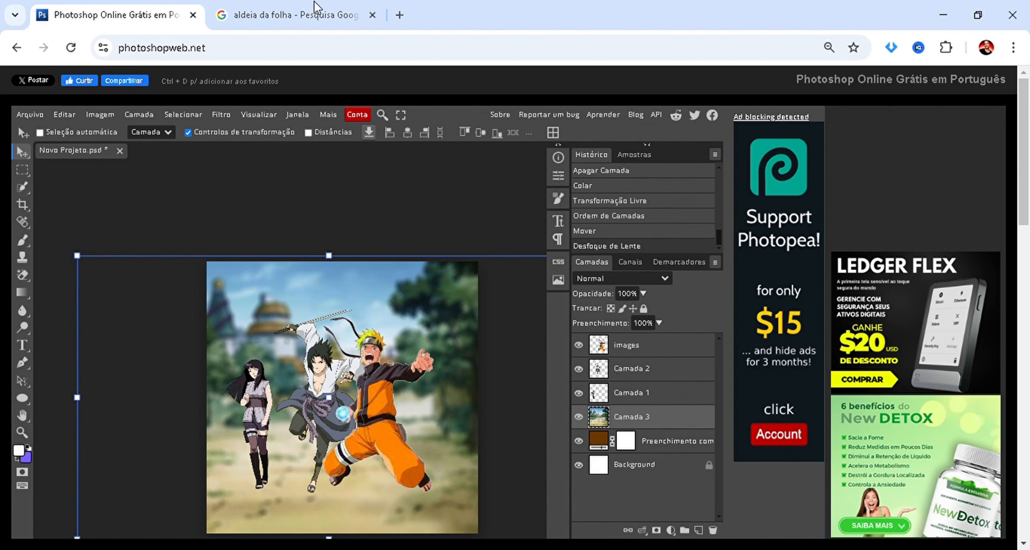
Move the village picture's layer to the top of the stack, and return it below Hinata's layer.
{"action": "left_click_drag", "start_coordinate": [669, 416], "coordinate": [648, 346]}
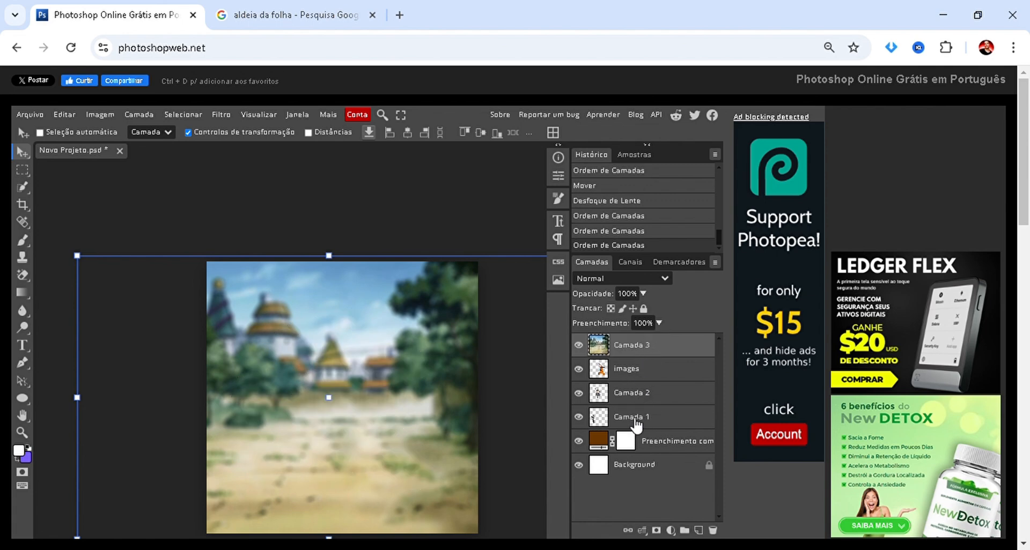
{"action": "left_click_drag", "start_coordinate": [638, 356], "coordinate": [639, 431]}
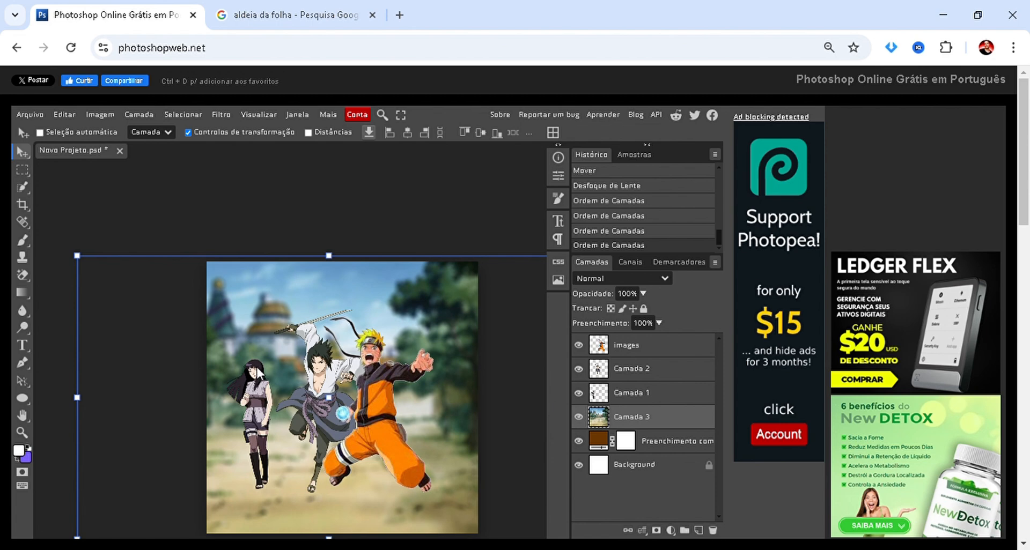
{"action": "scroll", "coordinate": [261, 373], "scroll_direction": "down", "scroll_amount": 2}
{"action": "scroll", "coordinate": [261, 373], "scroll_direction": "up", "scroll_amount": 2}
{"action": "scroll", "coordinate": [263, 371], "scroll_direction": "down", "scroll_amount": 2}
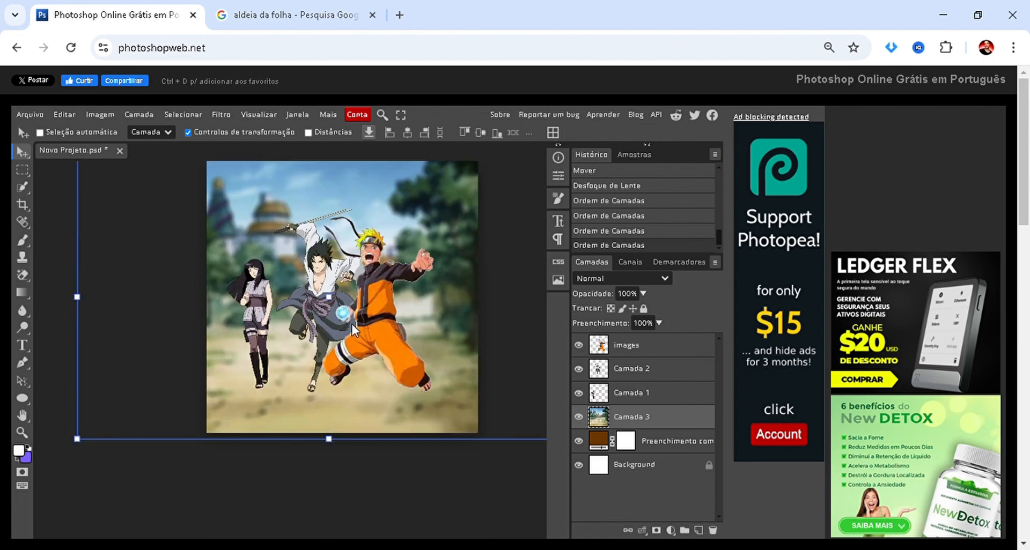
{"action": "scroll", "coordinate": [438, 282], "scroll_direction": "up", "scroll_amount": 2}
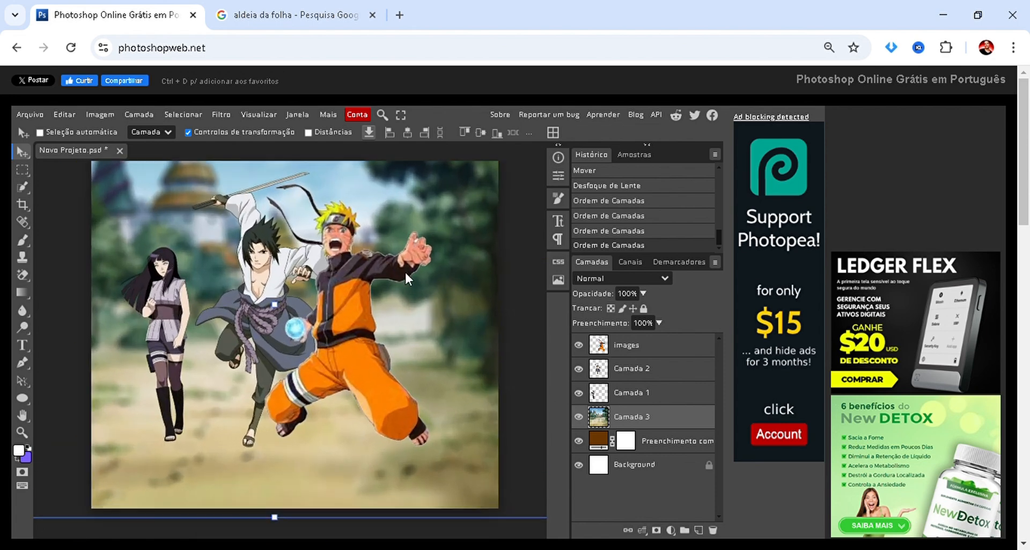
{"action": "scroll", "coordinate": [404, 270], "scroll_direction": "down", "scroll_amount": 3}
{"action": "key", "text": "g"}
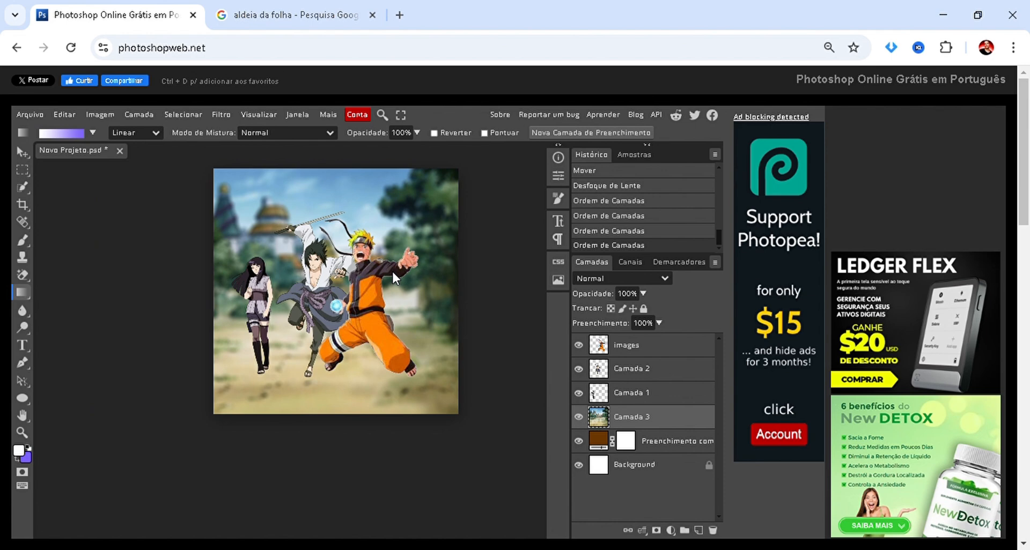
{"action": "key", "text": "v"}
{"action": "scroll", "coordinate": [382, 268], "scroll_direction": "up", "scroll_amount": 2}
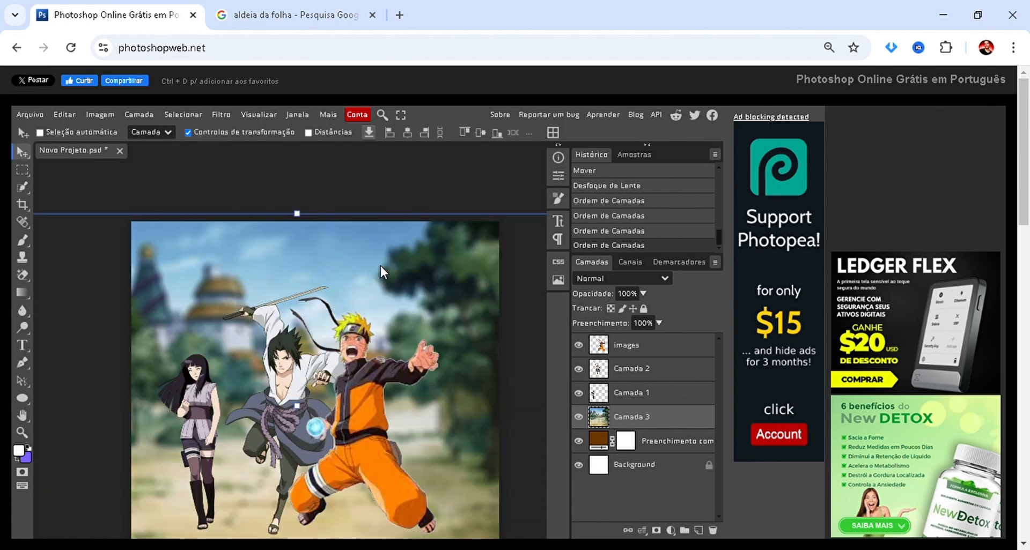
{"action": "scroll", "coordinate": [380, 265], "scroll_direction": "down", "scroll_amount": 2}
Try deleting Naruto's layer, and undo the deletion.
{"action": "left_click", "coordinate": [628, 353]}
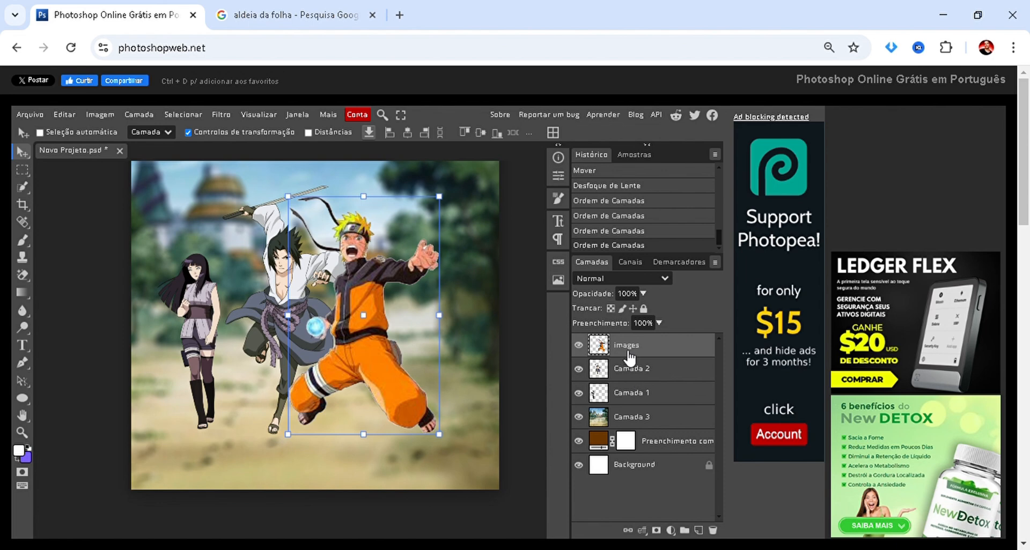
{"action": "left_click", "coordinate": [713, 529]}
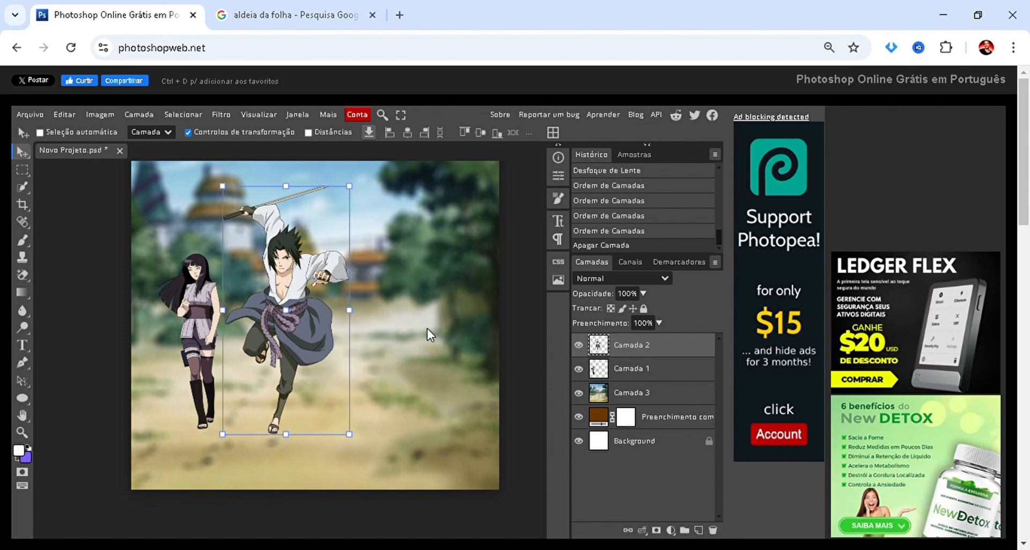
{"action": "key", "text": "ctrl+z"}
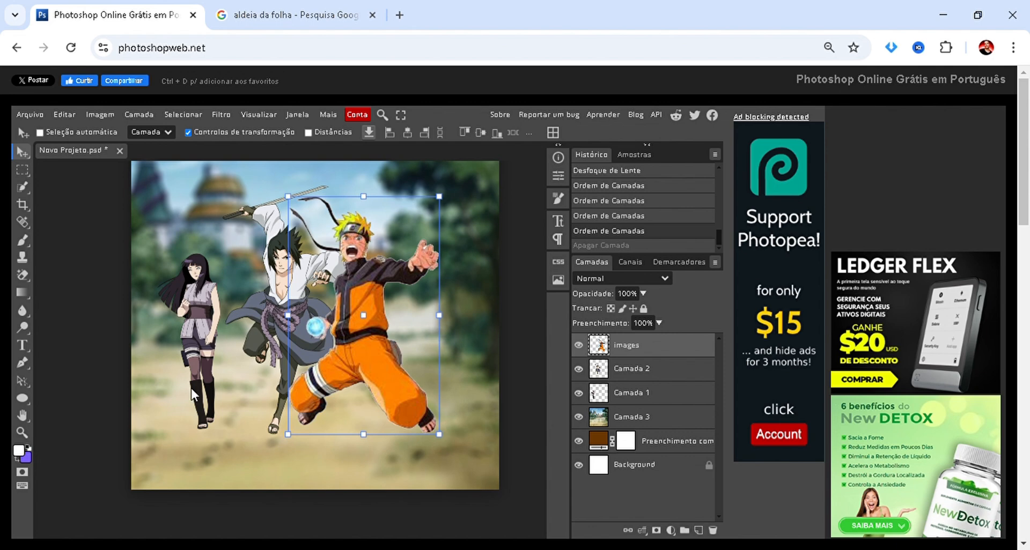
Move Naruto slightly to the right, away from Sasuke.
{"action": "scroll", "coordinate": [404, 309], "scroll_direction": "down", "scroll_amount": 2}
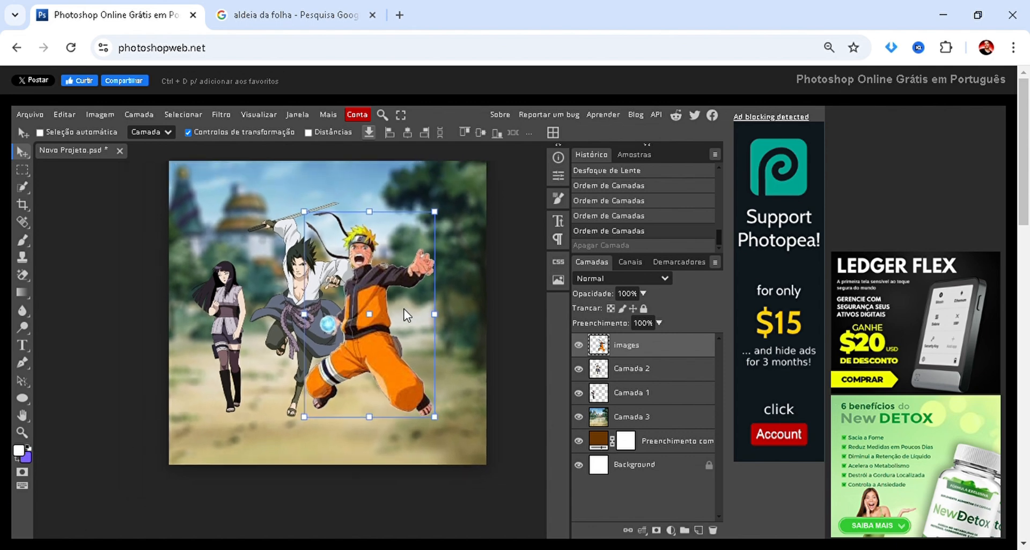
{"action": "scroll", "coordinate": [404, 309], "scroll_direction": "up", "scroll_amount": 1}
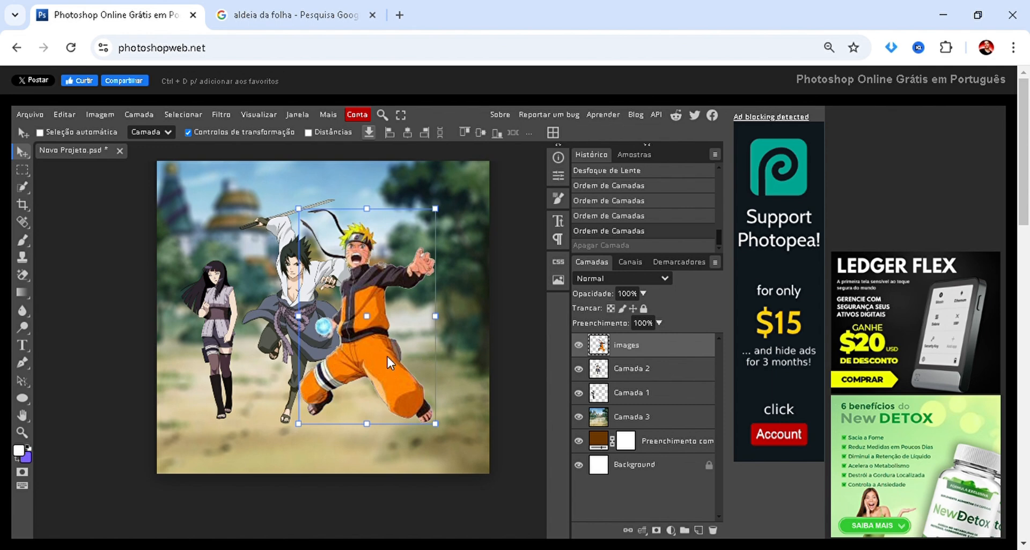
{"action": "left_click_drag", "start_coordinate": [387, 356], "coordinate": [409, 356]}
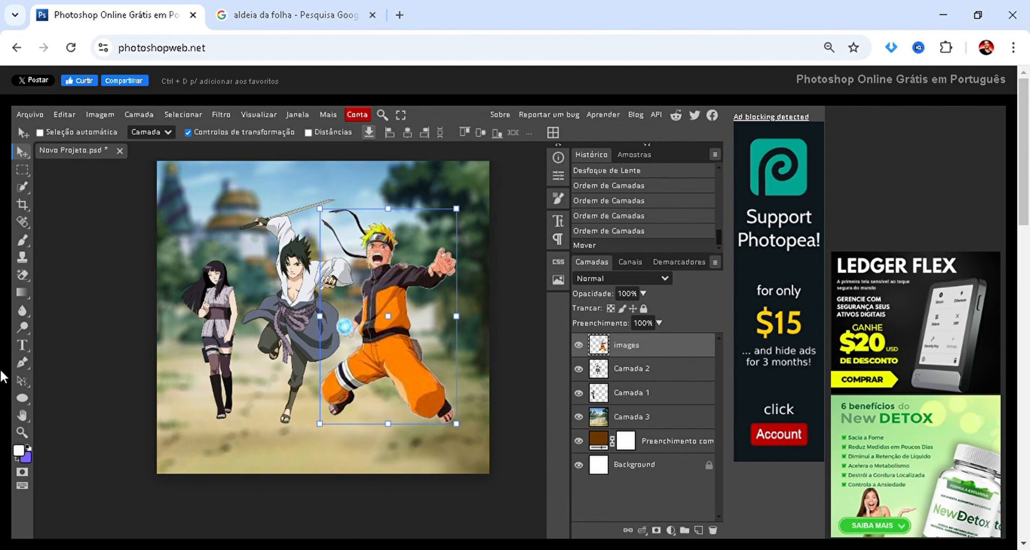
{"action": "left_click_drag", "start_coordinate": [362, 324], "coordinate": [343, 357]}
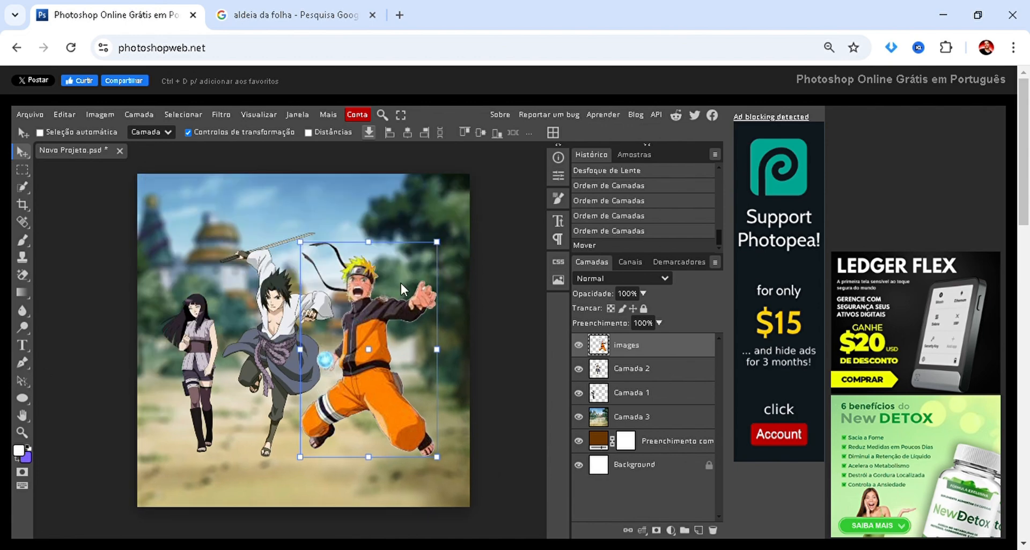
{"action": "scroll", "coordinate": [387, 282], "scroll_direction": "up", "scroll_amount": 3}
{"action": "scroll", "coordinate": [370, 279], "scroll_direction": "down", "scroll_amount": 1}
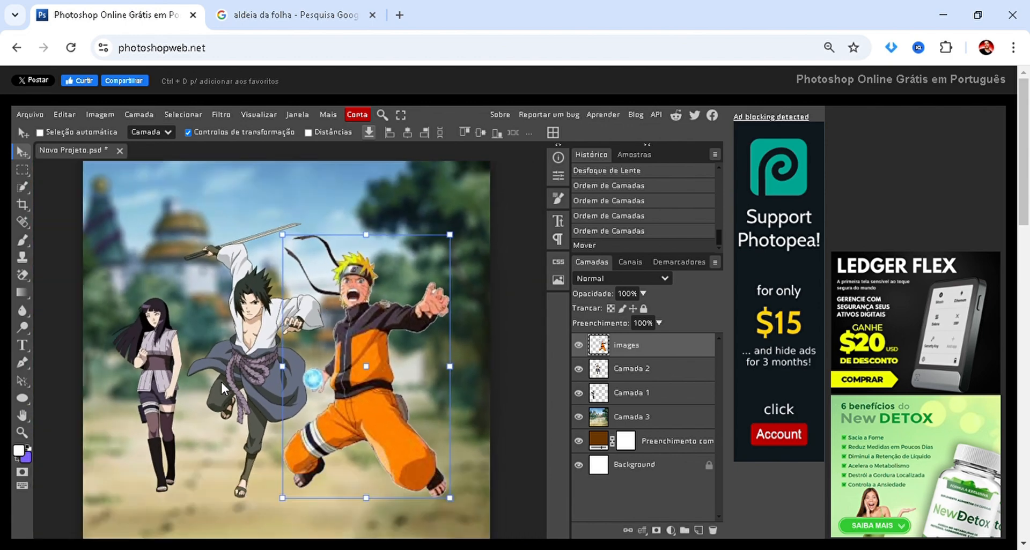
{"action": "left_click_drag", "start_coordinate": [167, 377], "coordinate": [183, 379]}
{"action": "scroll", "coordinate": [207, 351], "scroll_direction": "down", "scroll_amount": 2}
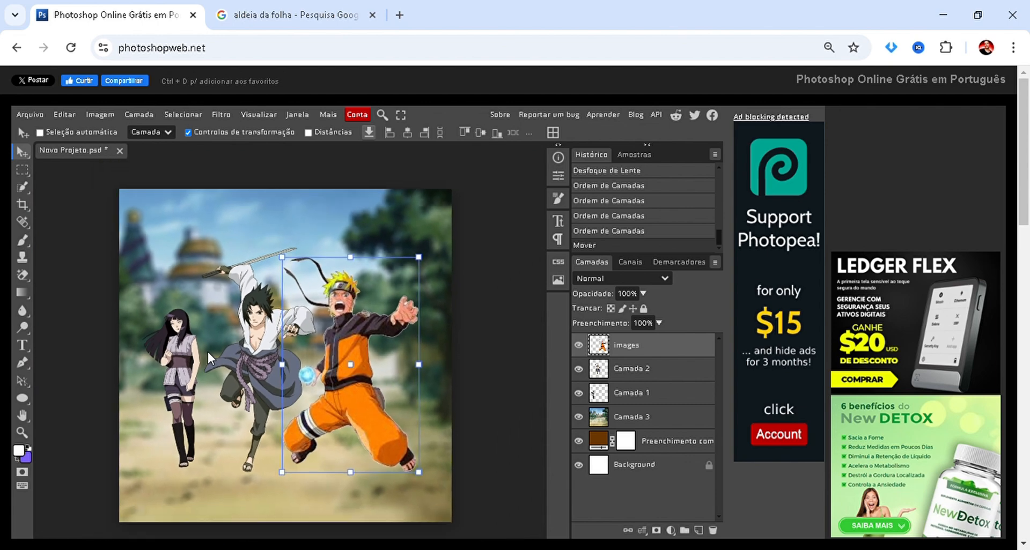
Select the village picture's layer and add a raster mask to it.
{"action": "left_click", "coordinate": [400, 297], "text": "ctrl"}
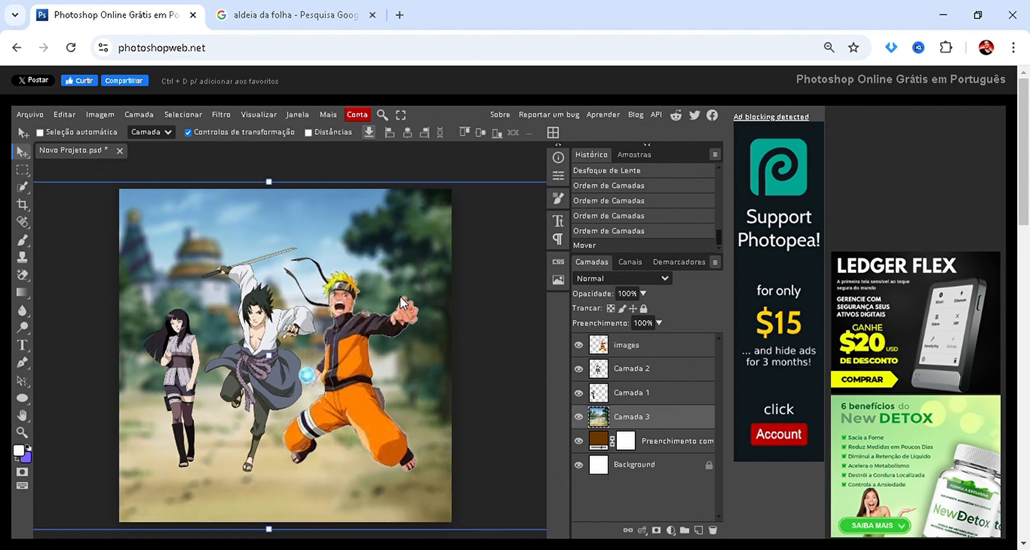
{"action": "scroll", "coordinate": [322, 336], "scroll_direction": "up", "scroll_amount": 2}
{"action": "scroll", "coordinate": [279, 316], "scroll_direction": "down", "scroll_amount": 2}
{"action": "scroll", "coordinate": [246, 300], "scroll_direction": "up", "scroll_amount": 2}
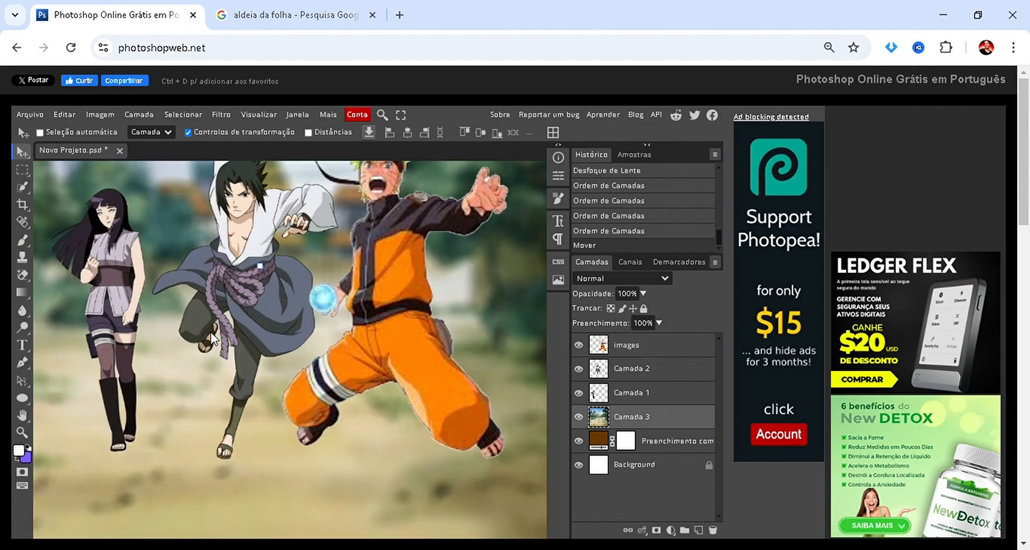
{"action": "scroll", "coordinate": [223, 283], "scroll_direction": "down", "scroll_amount": 1}
{"action": "scroll", "coordinate": [223, 283], "scroll_direction": "down", "scroll_amount": 1}
{"action": "scroll", "coordinate": [351, 227], "scroll_direction": "up", "scroll_amount": 1}
{"action": "scroll", "coordinate": [351, 231], "scroll_direction": "down", "scroll_amount": 1}
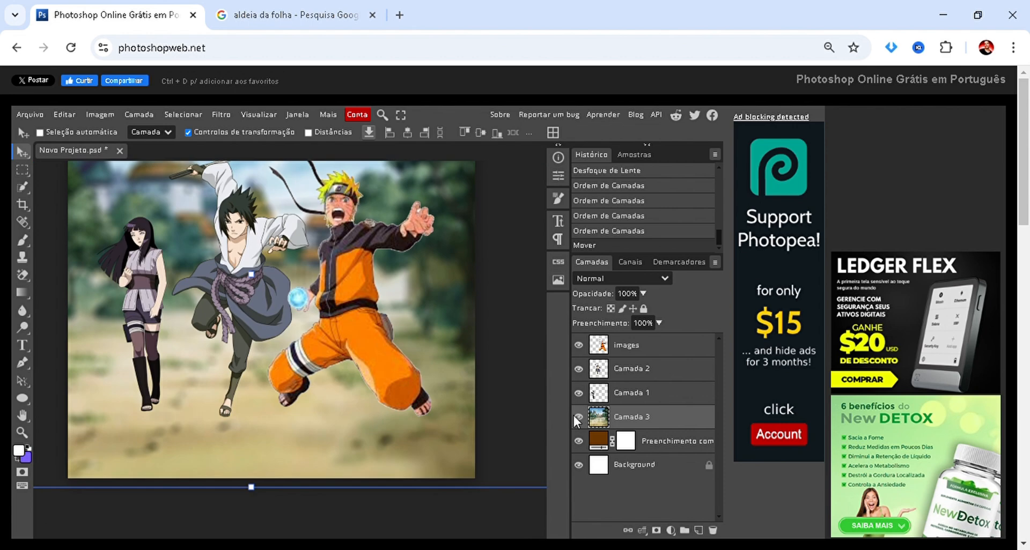
{"action": "left_click", "coordinate": [652, 532]}
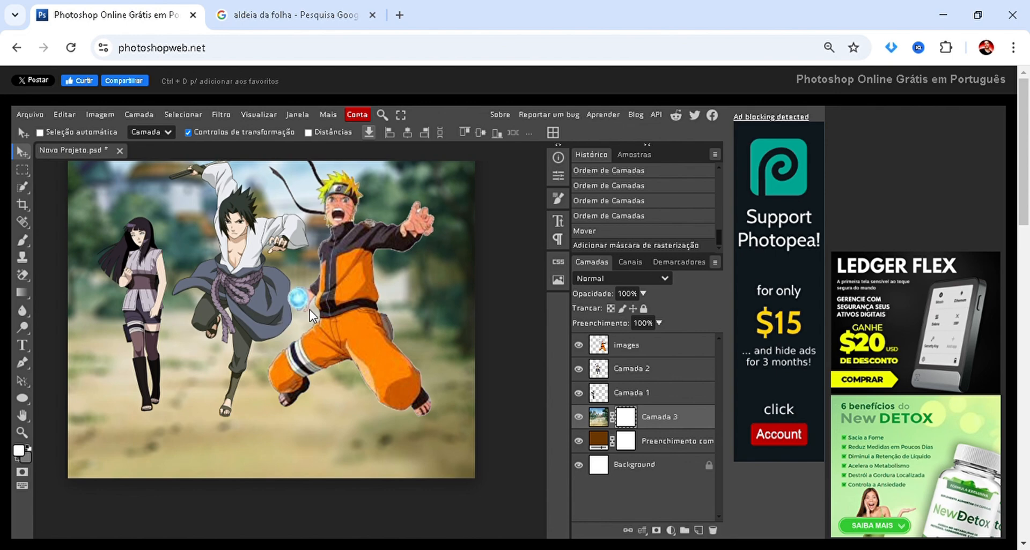
{"action": "scroll", "coordinate": [343, 324], "scroll_direction": "up", "scroll_amount": 3}
{"action": "scroll", "coordinate": [419, 355], "scroll_direction": "down", "scroll_amount": 3}
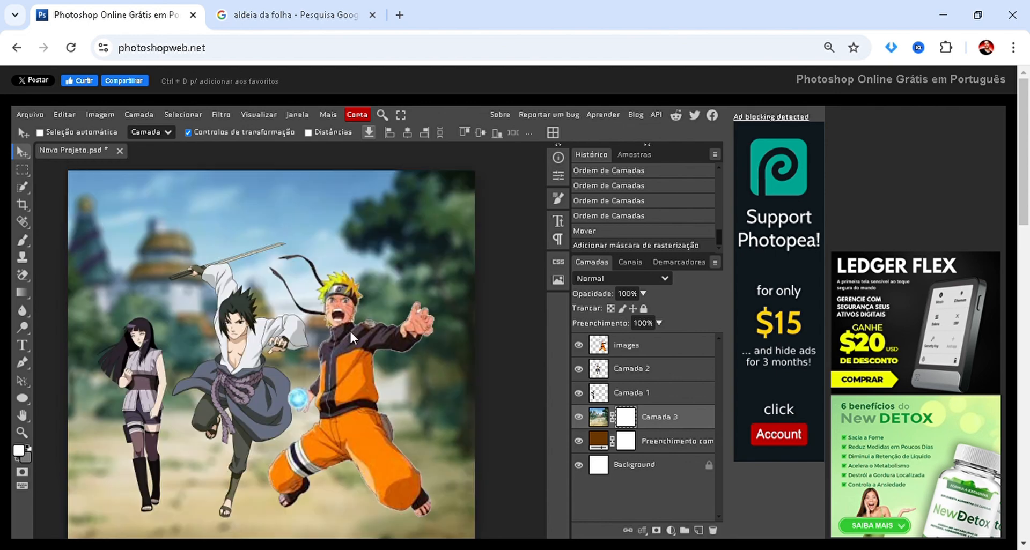
{"action": "scroll", "coordinate": [326, 327], "scroll_direction": "down", "scroll_amount": 2}
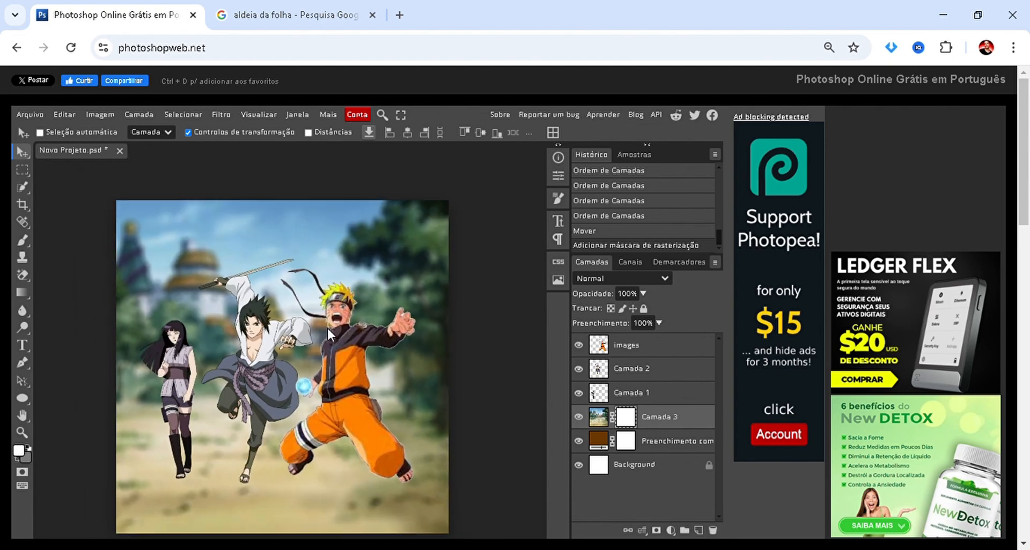
Paint with a black (000000) brush on the village picture's mask to hide the area behind Sasuke and Naruto.
{"action": "key", "text": "b"}
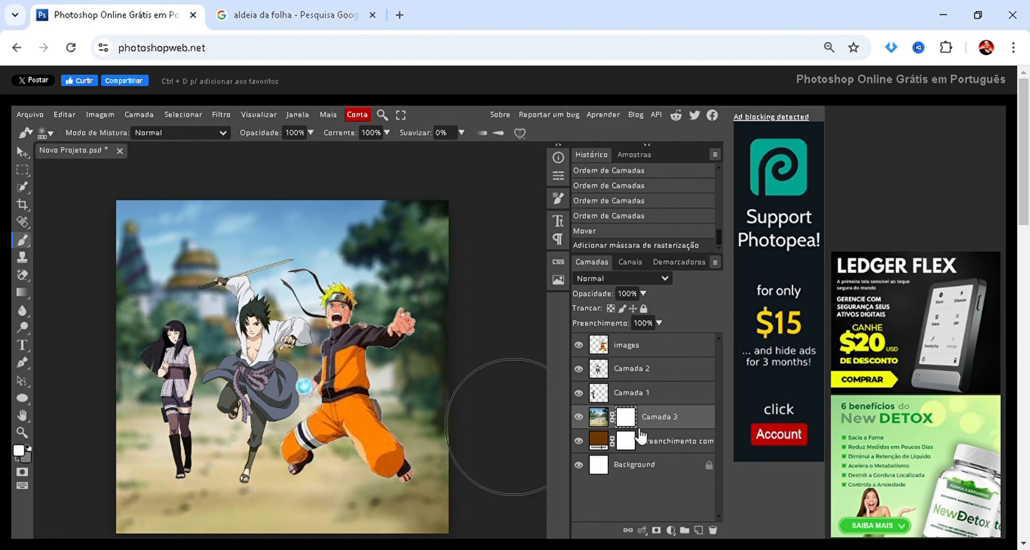
{"action": "left_click", "coordinate": [19, 451]}
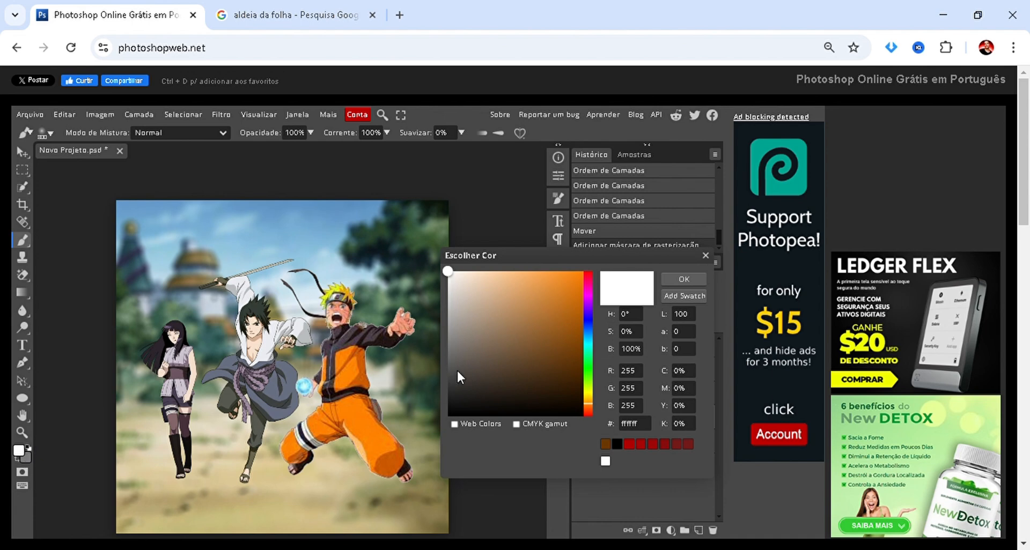
{"action": "left_click", "coordinate": [465, 374]}
{"action": "left_click_drag", "start_coordinate": [457, 392], "coordinate": [444, 424]}
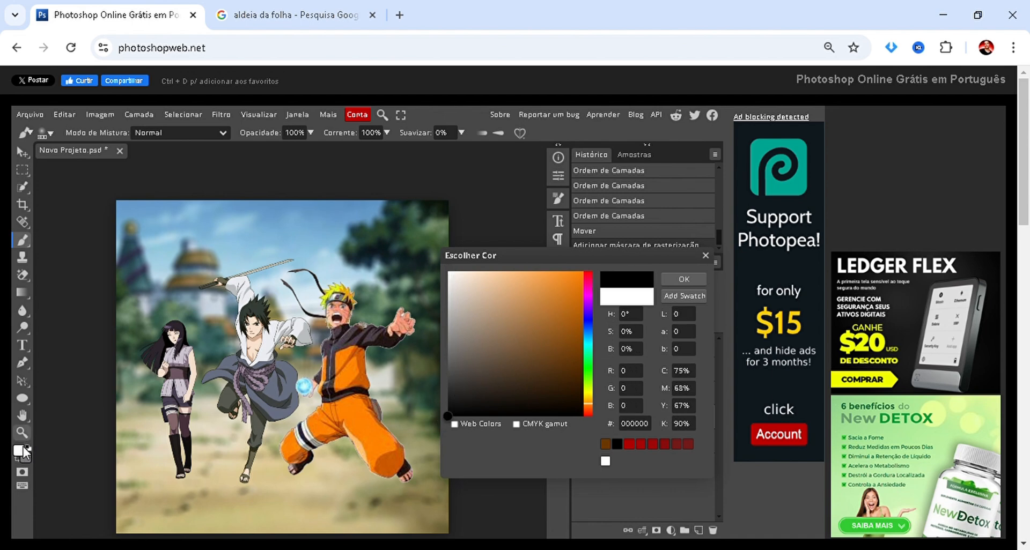
{"action": "left_click", "coordinate": [674, 279]}
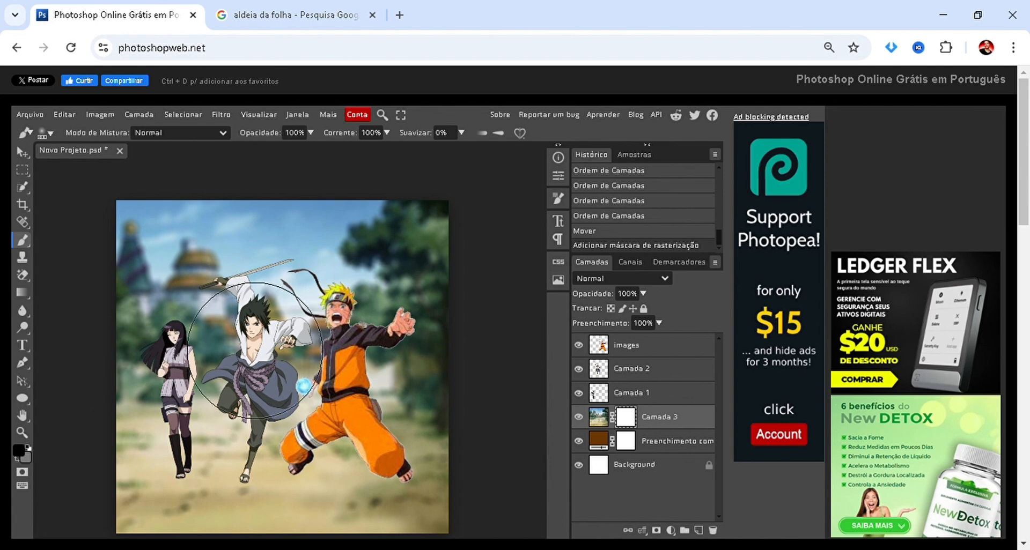
{"action": "mouse_move", "coordinate": [255, 350]}
{"action": "left_mouse_down"}
{"action": "mouse_move", "coordinate": [267, 314]}
{"action": "mouse_move", "coordinate": [300, 322]}
{"action": "left_mouse_up"}
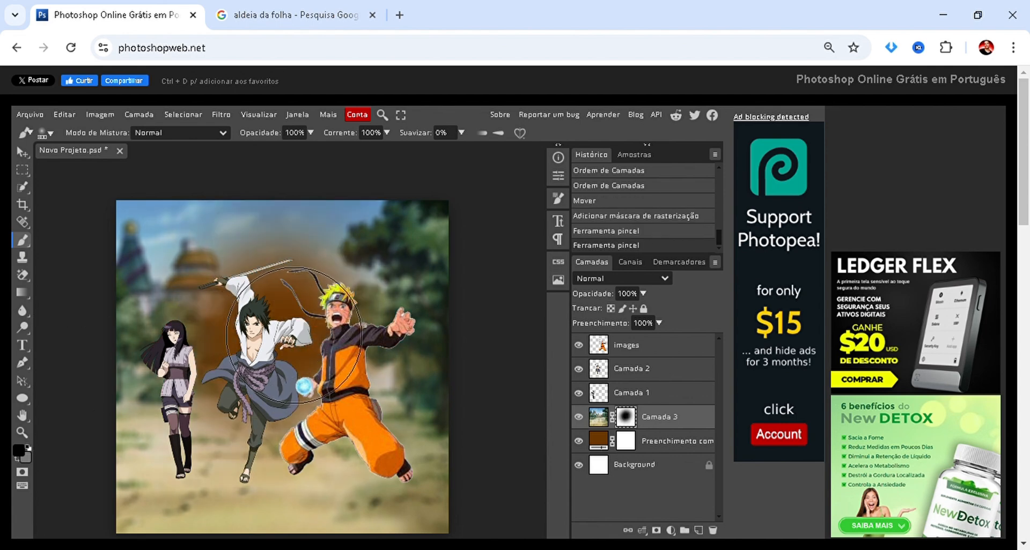
Continue painting black on the village picture's mask until the whole picture is hidden, including its edges and corners.
{"action": "left_click", "coordinate": [322, 403]}
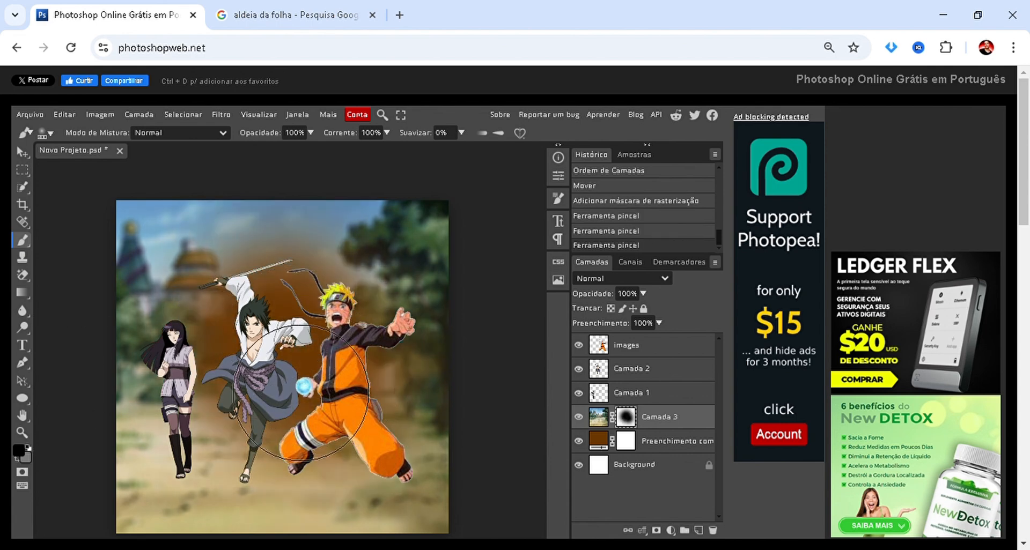
{"action": "left_click", "coordinate": [296, 414]}
{"action": "left_click", "coordinate": [216, 375]}
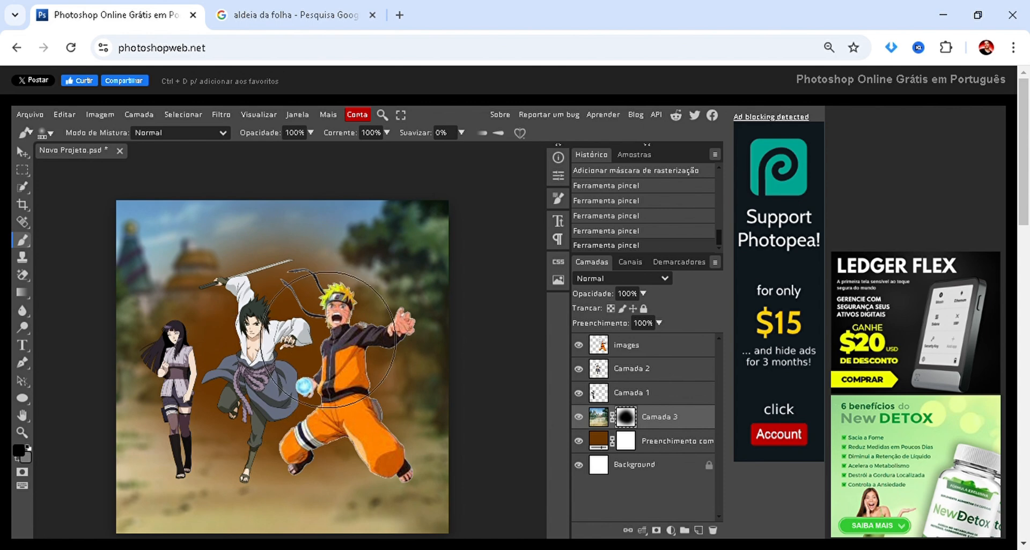
{"action": "left_click", "coordinate": [346, 375]}
{"action": "left_click", "coordinate": [398, 425]}
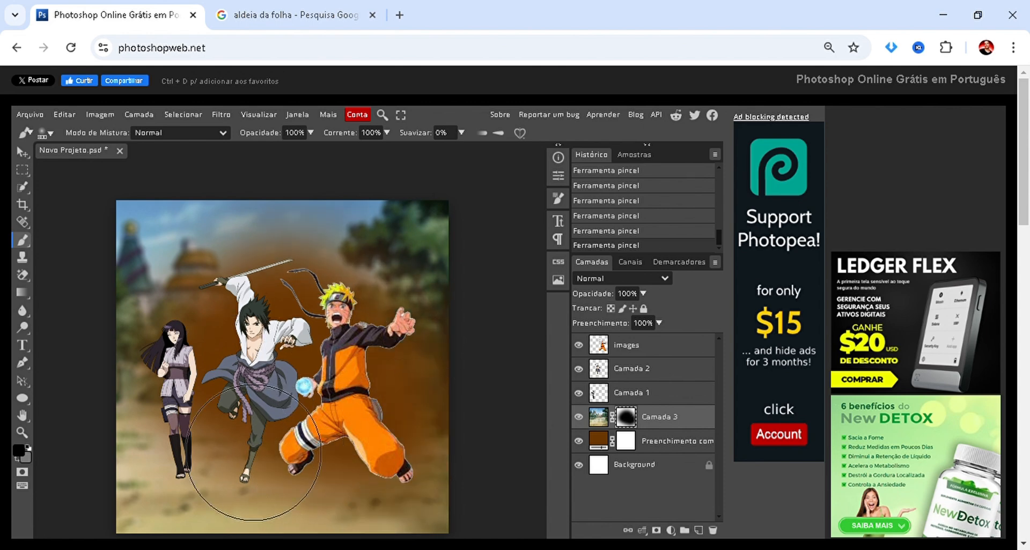
{"action": "left_click", "coordinate": [230, 447]}
{"action": "left_click", "coordinate": [198, 432]}
{"action": "left_click", "coordinate": [228, 306]}
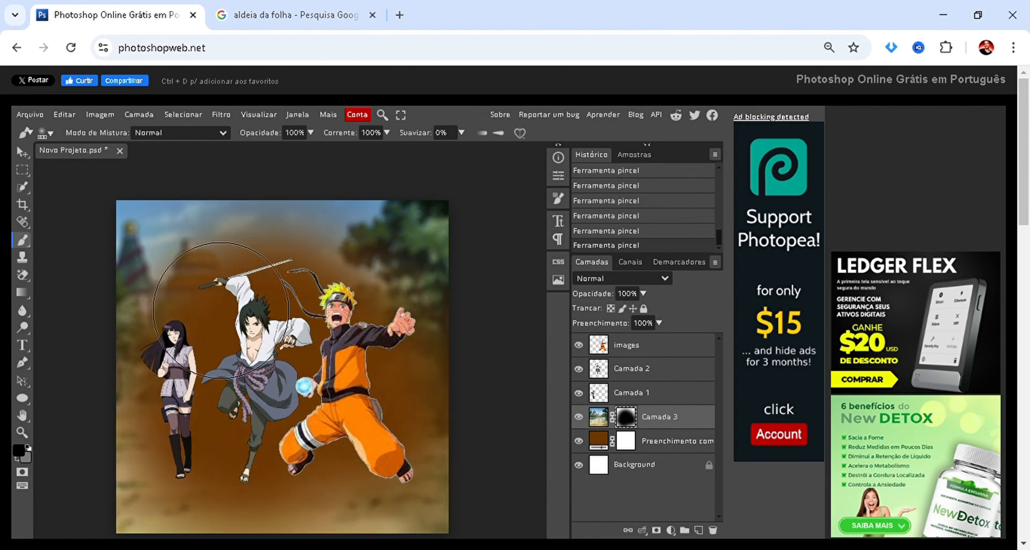
{"action": "left_click", "coordinate": [254, 283]}
{"action": "left_click", "coordinate": [361, 255]}
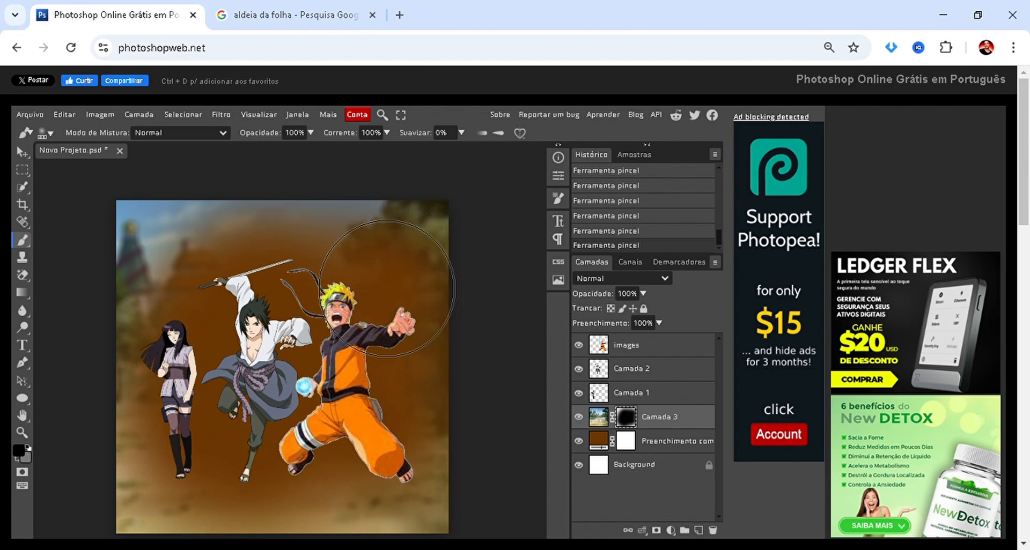
{"action": "left_click", "coordinate": [413, 289]}
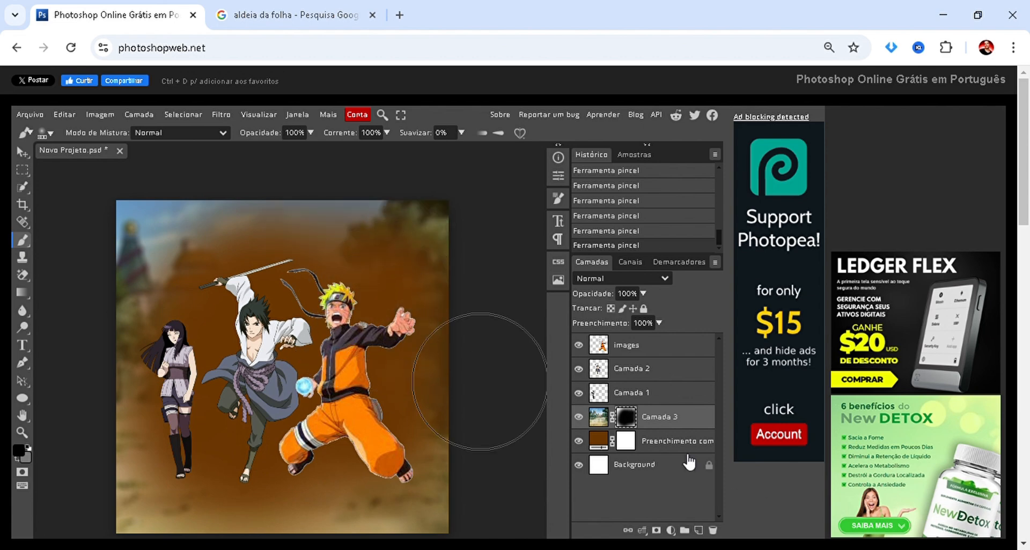
{"action": "mouse_move", "coordinate": [422, 239]}
{"action": "left_mouse_down"}
{"action": "mouse_move", "coordinate": [104, 218]}
{"action": "mouse_move", "coordinate": [104, 368]}
{"action": "mouse_move", "coordinate": [277, 547]}
{"action": "left_mouse_up"}
{"action": "mouse_move", "coordinate": [135, 506]}
{"action": "left_mouse_down"}
{"action": "mouse_move", "coordinate": [429, 521]}
{"action": "mouse_move", "coordinate": [413, 513]}
{"action": "left_mouse_up"}
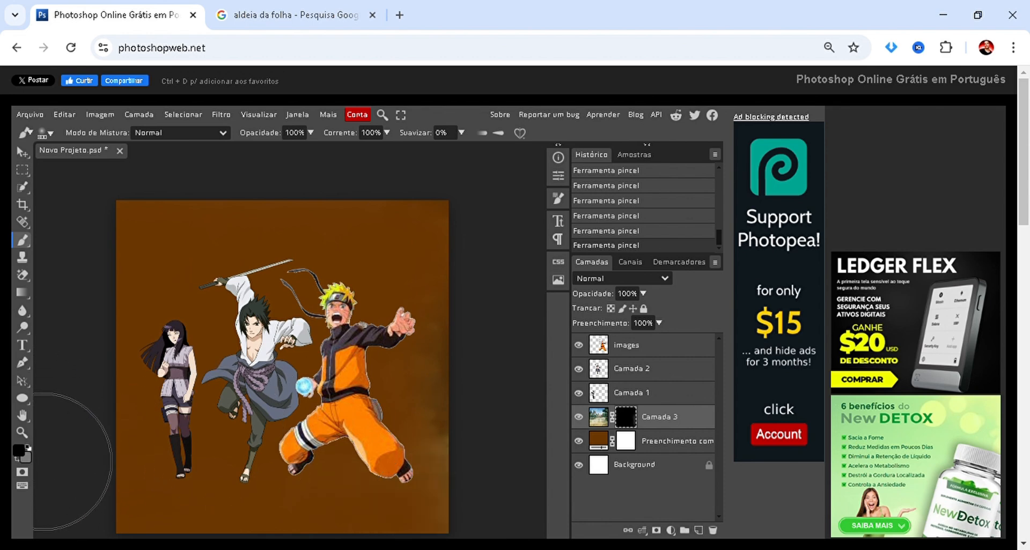
Set the background colour to white.
{"action": "left_click", "coordinate": [26, 460]}
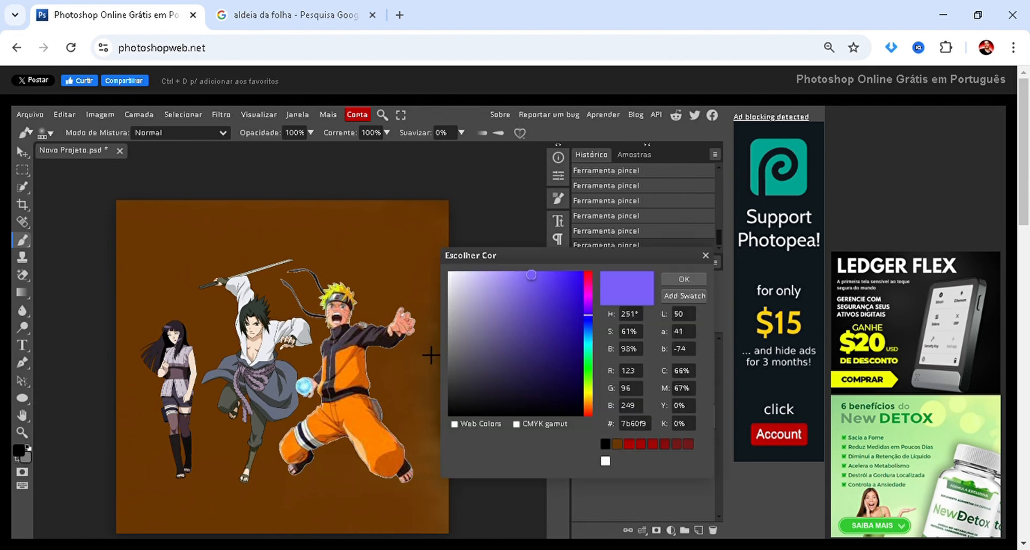
{"action": "left_click", "coordinate": [451, 274]}
{"action": "left_click", "coordinate": [684, 274]}
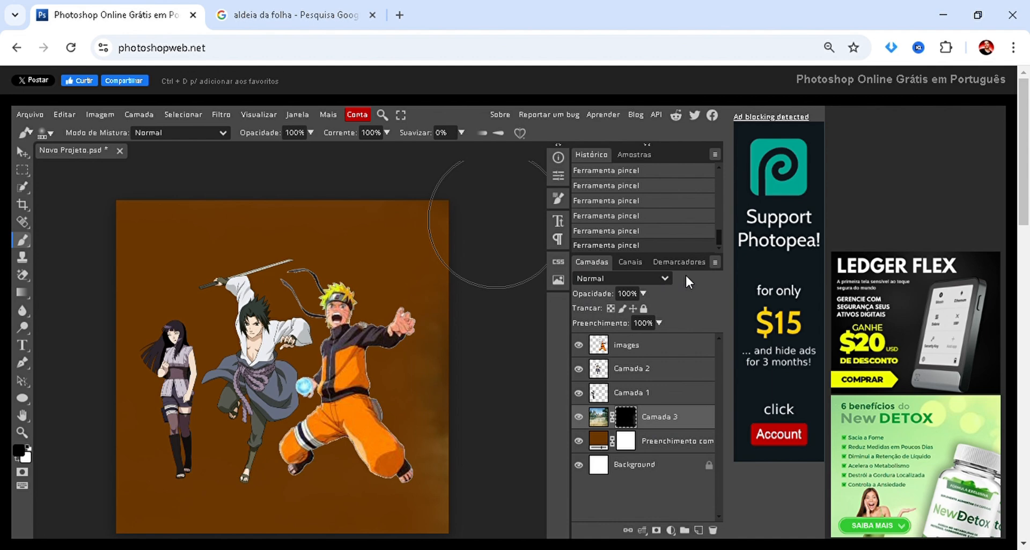
Swap the foreground and background colours, paint white on the village mask to reveal parts of the picture, and paint them out again in black.
{"action": "key", "text": "x"}
{"action": "key", "text": "x"}
{"action": "key", "text": "x"}
{"action": "key", "text": "x"}
{"action": "key", "text": "x"}
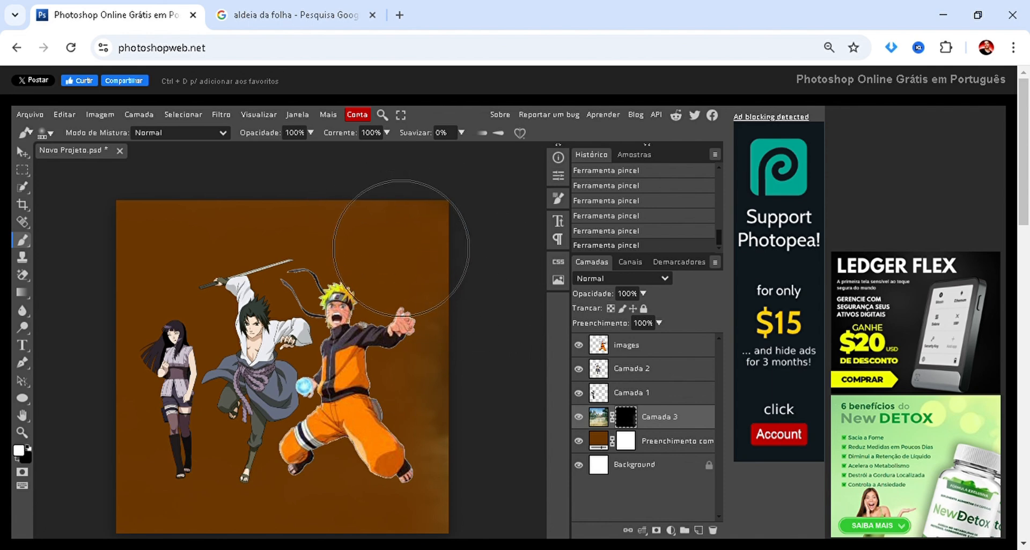
{"action": "mouse_move", "coordinate": [401, 248]}
{"action": "left_mouse_down"}
{"action": "mouse_move", "coordinate": [127, 219]}
{"action": "mouse_move", "coordinate": [483, 248]}
{"action": "left_mouse_up"}
{"action": "key", "text": "x"}
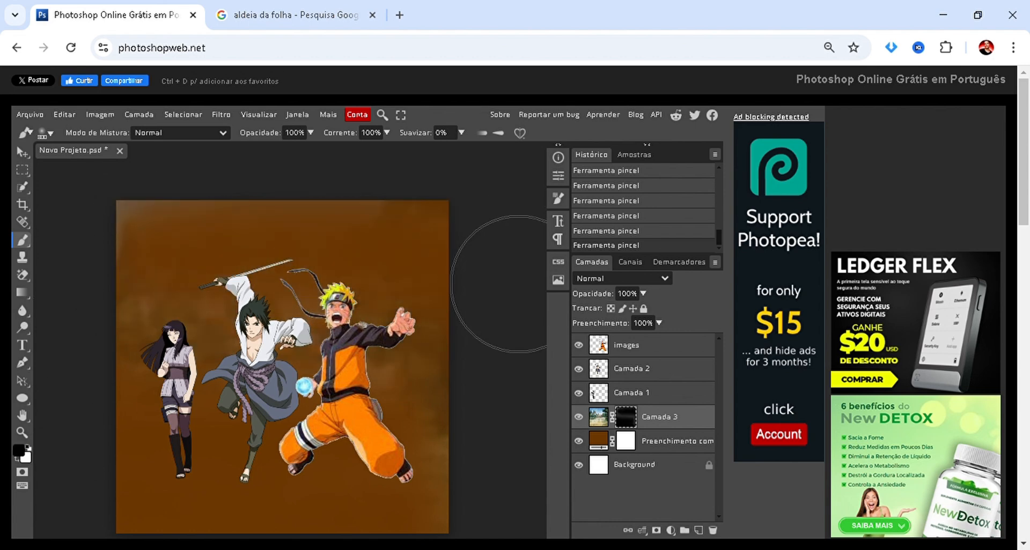
{"action": "mouse_move", "coordinate": [519, 284]}
{"action": "left_mouse_down"}
{"action": "mouse_move", "coordinate": [507, 304]}
{"action": "mouse_move", "coordinate": [355, 307]}
{"action": "mouse_move", "coordinate": [138, 292]}
{"action": "mouse_move", "coordinate": [166, 127]}
{"action": "mouse_move", "coordinate": [270, 200]}
{"action": "mouse_move", "coordinate": [362, 462]}
{"action": "mouse_move", "coordinate": [472, 345]}
{"action": "mouse_move", "coordinate": [434, 250]}
{"action": "mouse_move", "coordinate": [387, 286]}
{"action": "mouse_move", "coordinate": [345, 355]}
{"action": "left_mouse_up"}
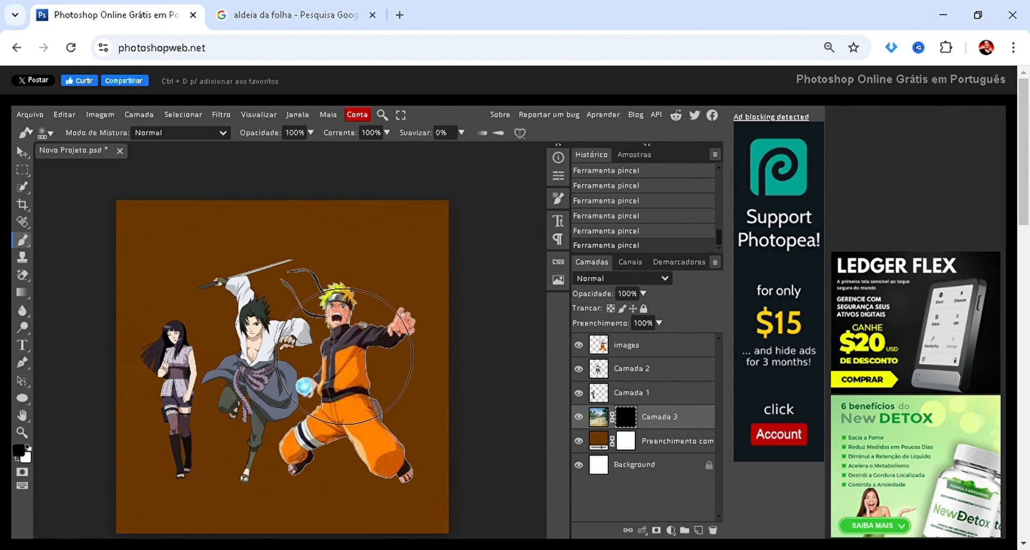
Delete the raster mask from the village picture's layer.
{"action": "scroll", "coordinate": [333, 349], "scroll_direction": "up", "scroll_amount": 2}
{"action": "scroll", "coordinate": [334, 337], "scroll_direction": "down", "scroll_amount": 2}
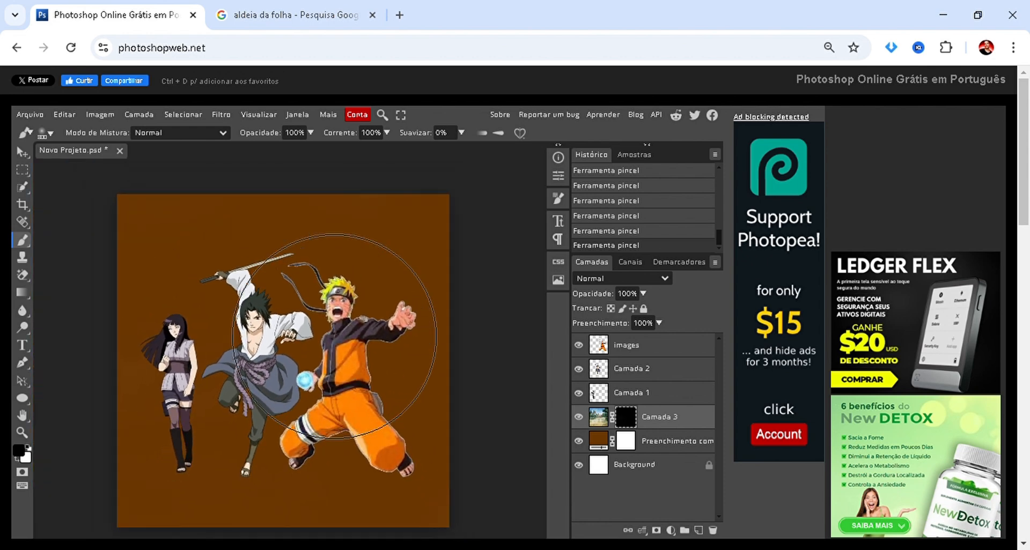
{"action": "scroll", "coordinate": [356, 357], "scroll_direction": "up", "scroll_amount": 5}
{"action": "scroll", "coordinate": [405, 367], "scroll_direction": "down", "scroll_amount": 4}
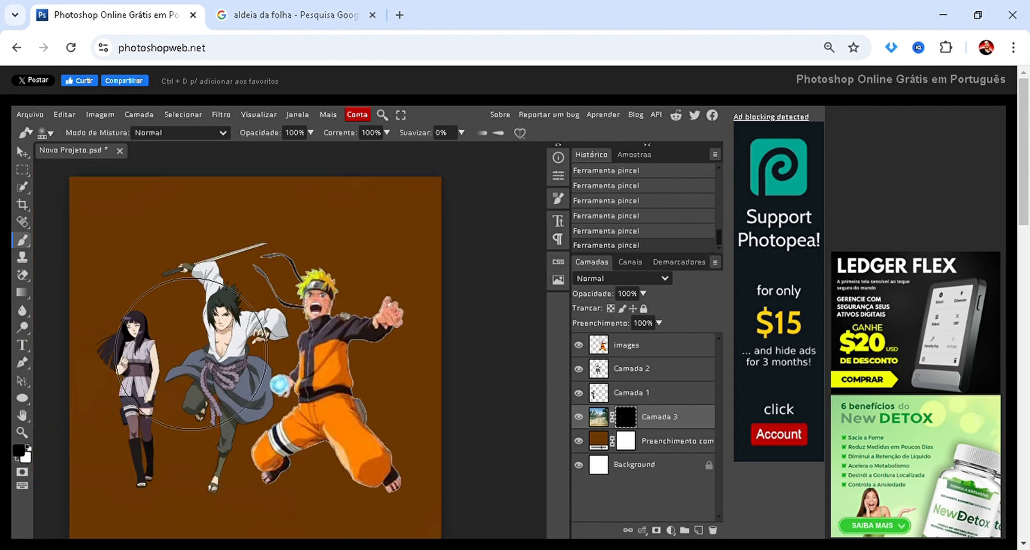
{"action": "key", "text": "v"}
{"action": "scroll", "coordinate": [226, 284], "scroll_direction": "down", "scroll_amount": 1}
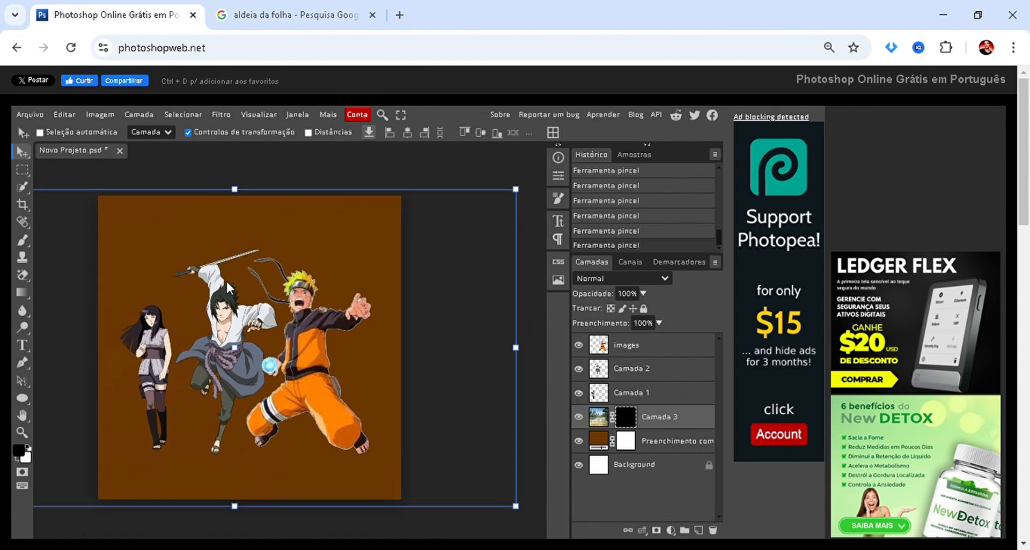
{"action": "scroll", "coordinate": [226, 282], "scroll_direction": "up", "scroll_amount": 2}
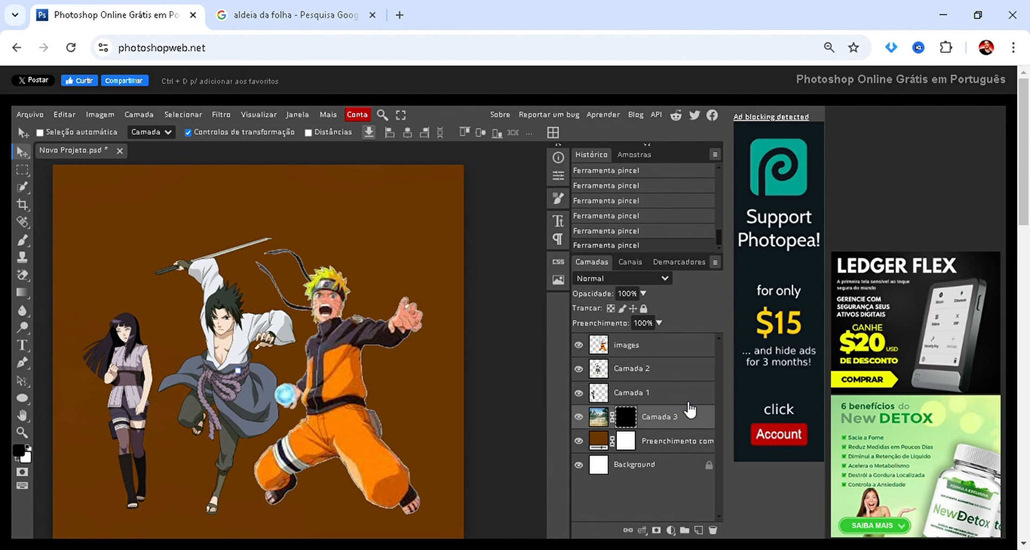
{"action": "left_click_drag", "start_coordinate": [632, 421], "coordinate": [713, 530]}
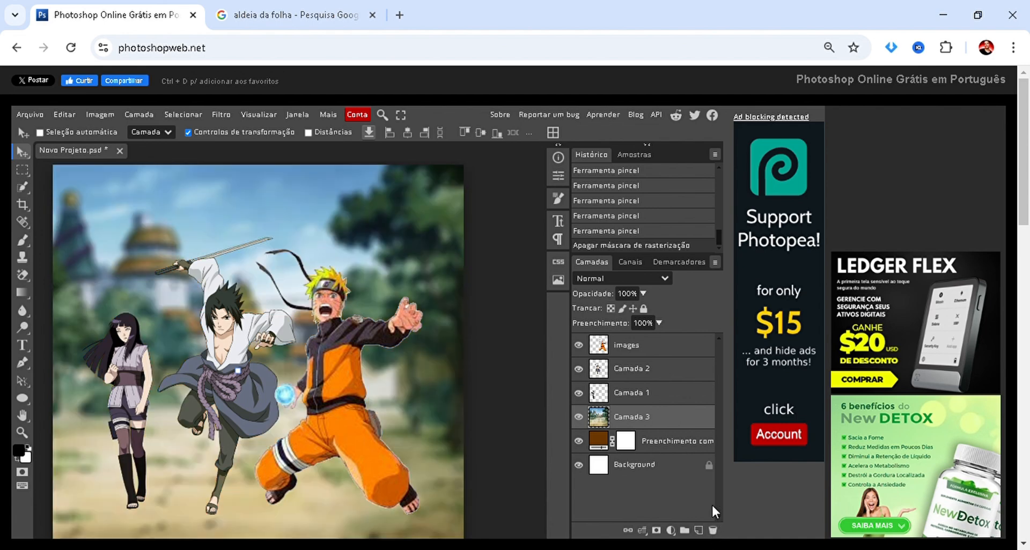
Select Naruto's layer (images) and add a Hue/Saturation adjustment layer (Matiz/Saturação) above it.
{"action": "left_click", "coordinate": [647, 351]}
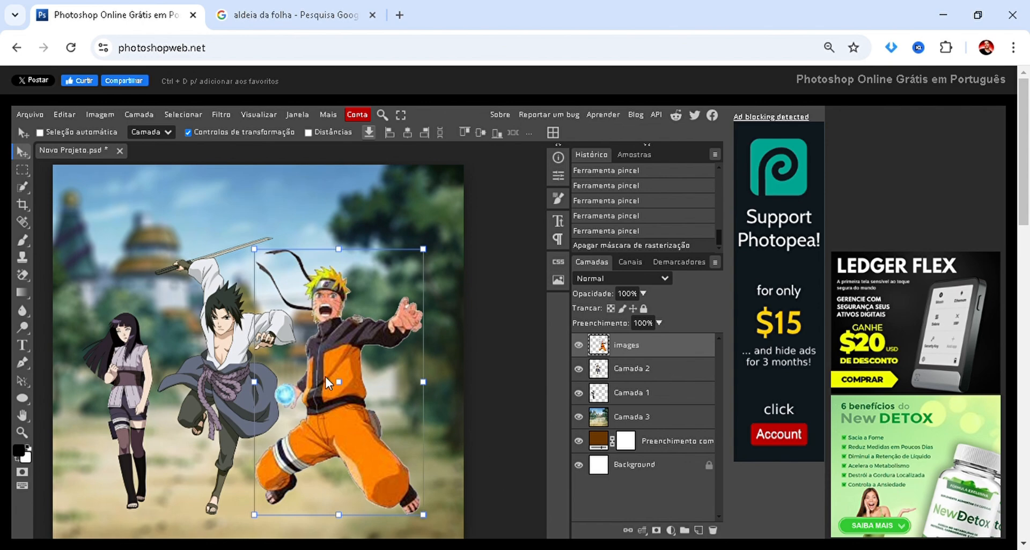
{"action": "scroll", "coordinate": [328, 377], "scroll_direction": "up", "scroll_amount": 1}
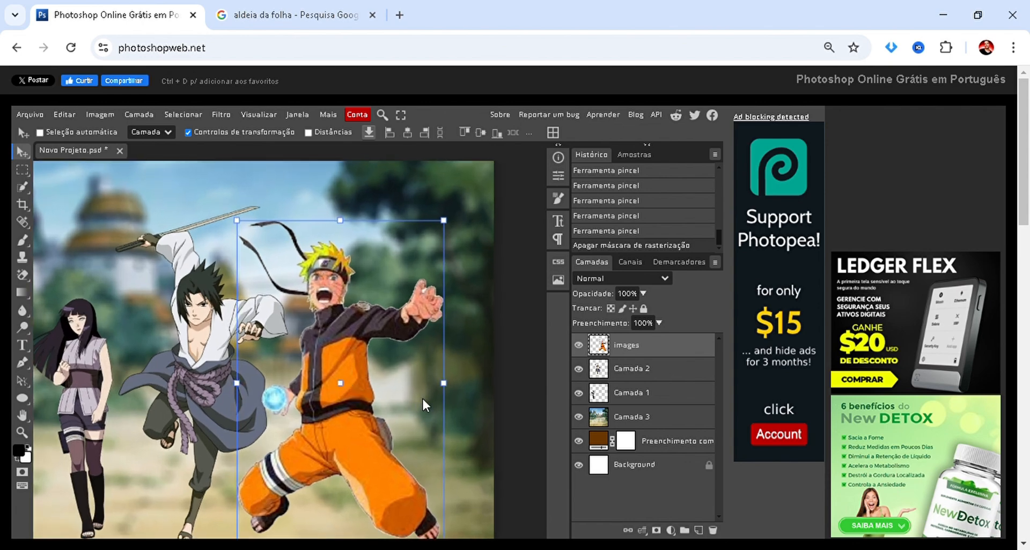
{"action": "scroll", "coordinate": [422, 397], "scroll_direction": "down", "scroll_amount": 2}
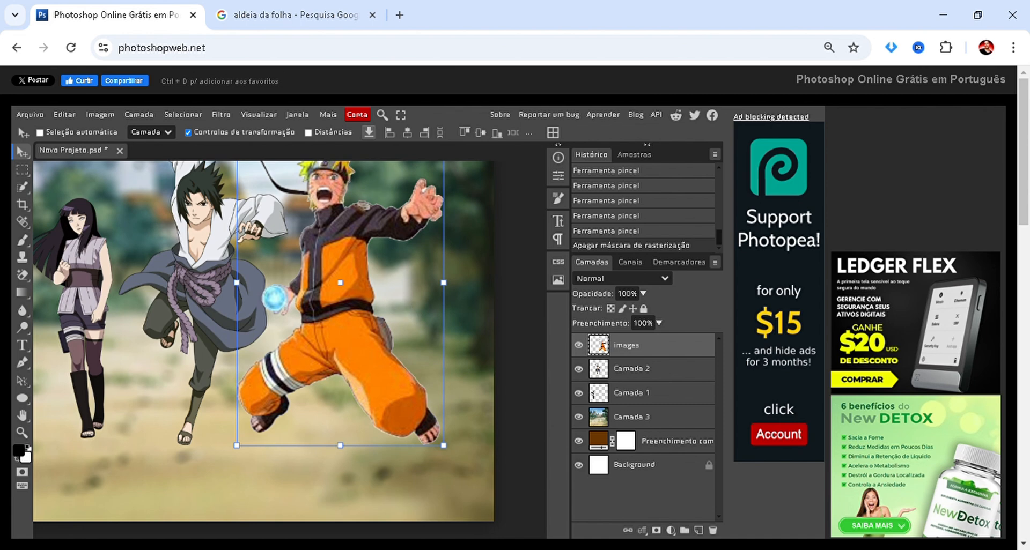
{"action": "left_click", "coordinate": [670, 531]}
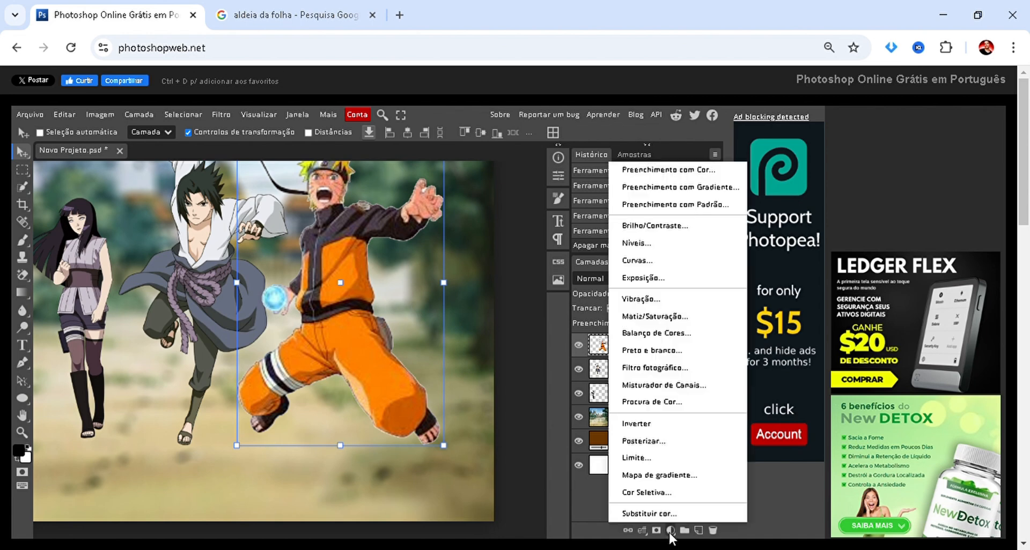
{"action": "left_click", "coordinate": [668, 321]}
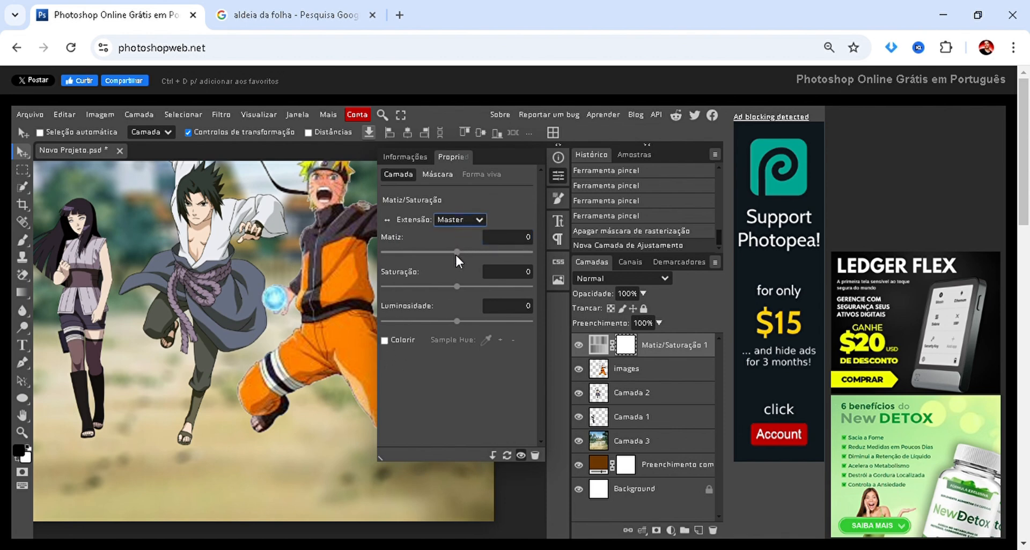
Try different saturation values for the red range (Vermelho) of the adjustment, and return the saturation to 0.
{"action": "key", "text": "Down"}
{"action": "left_click_drag", "start_coordinate": [457, 286], "coordinate": [552, 276]}
{"action": "left_click", "coordinate": [418, 287]}
{"action": "left_click_drag", "start_coordinate": [413, 287], "coordinate": [463, 290]}
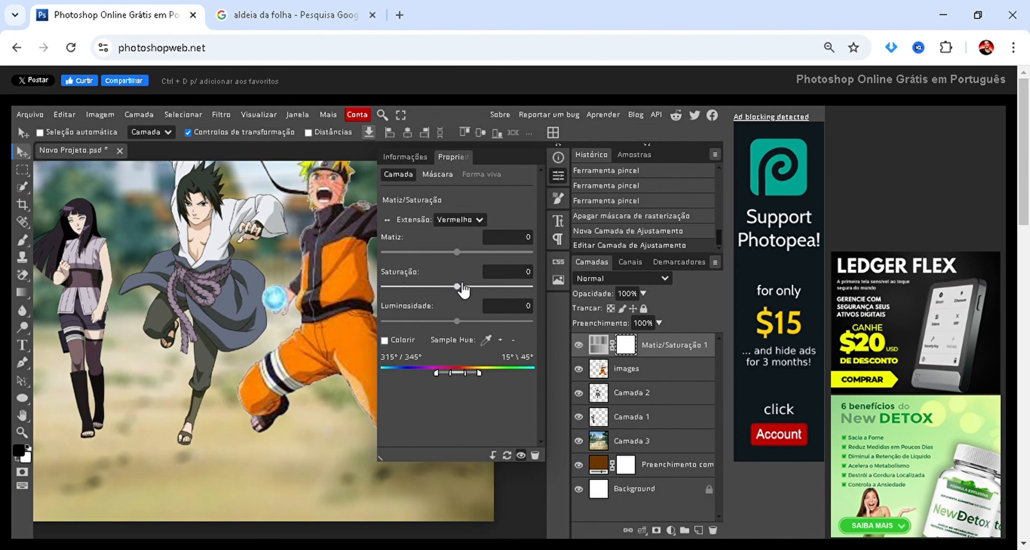
Clip the Hue/Saturation adjustment to Naruto's layer and set its Master hue to 69.
{"action": "left_click", "coordinate": [493, 456]}
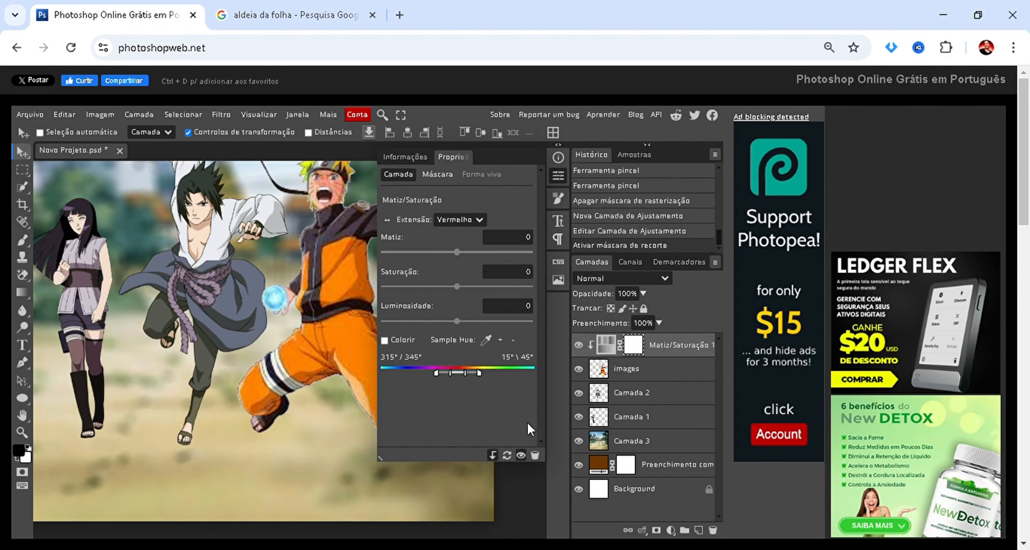
{"action": "left_click", "coordinate": [468, 230]}
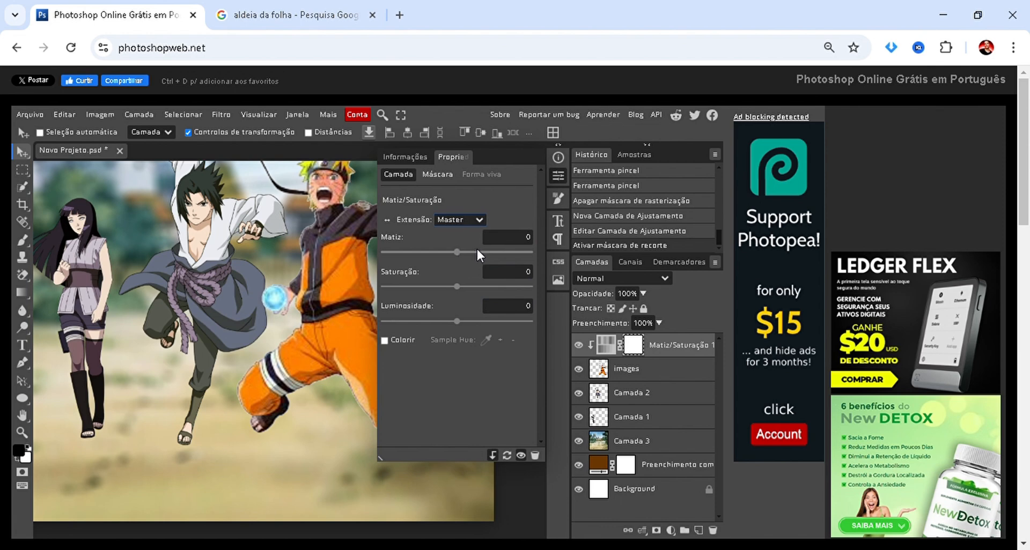
{"action": "left_click", "coordinate": [492, 251]}
{"action": "left_click_drag", "start_coordinate": [510, 252], "coordinate": [485, 253]}
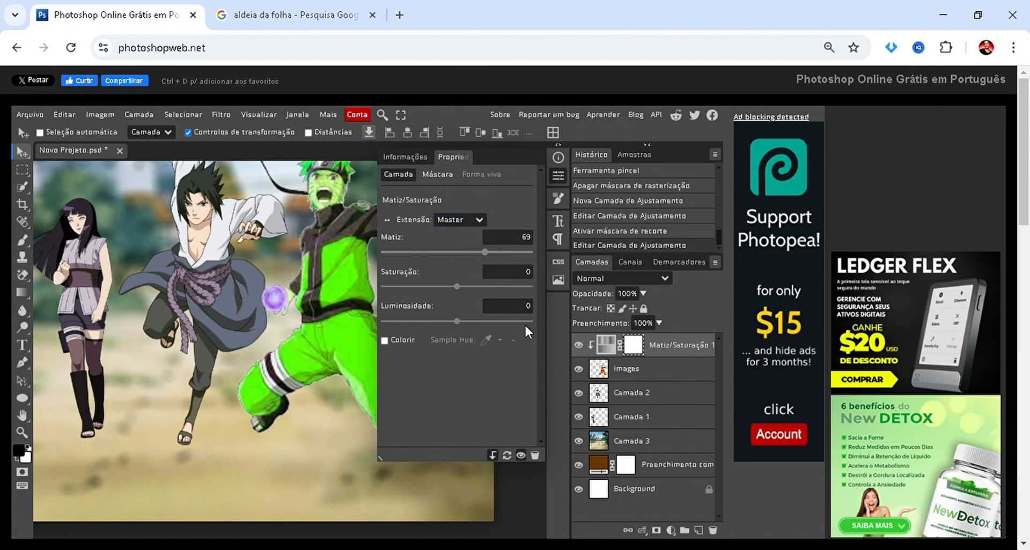
Paint with a smaller black brush on the adjustment's mask over Naruto's hair, face, raised hand and headband ribbons to restore their original colours.
{"action": "left_click", "coordinate": [639, 346]}
{"action": "left_click", "coordinate": [558, 175]}
{"action": "scroll", "coordinate": [418, 229], "scroll_direction": "up", "scroll_amount": 2}
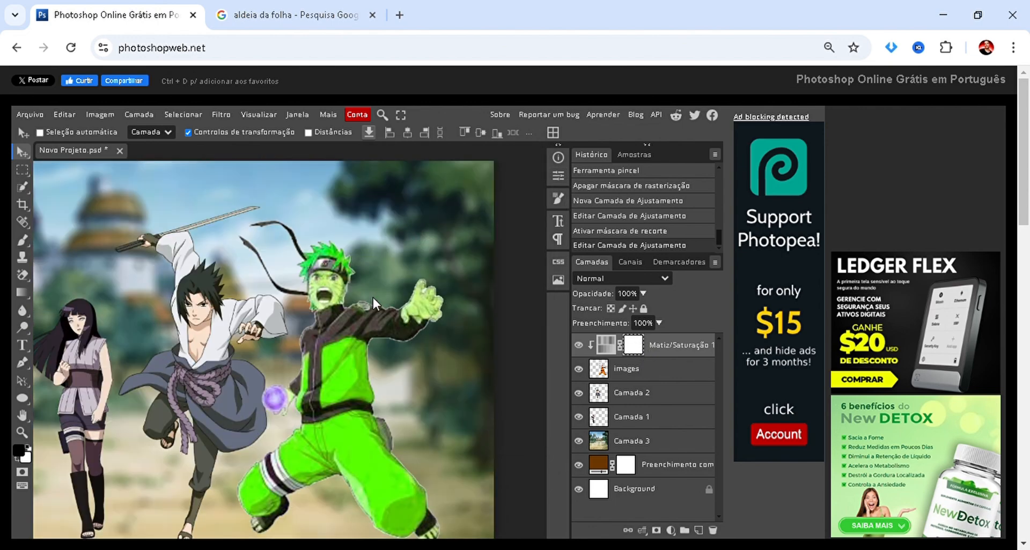
{"action": "scroll", "coordinate": [352, 311], "scroll_direction": "up", "scroll_amount": 3}
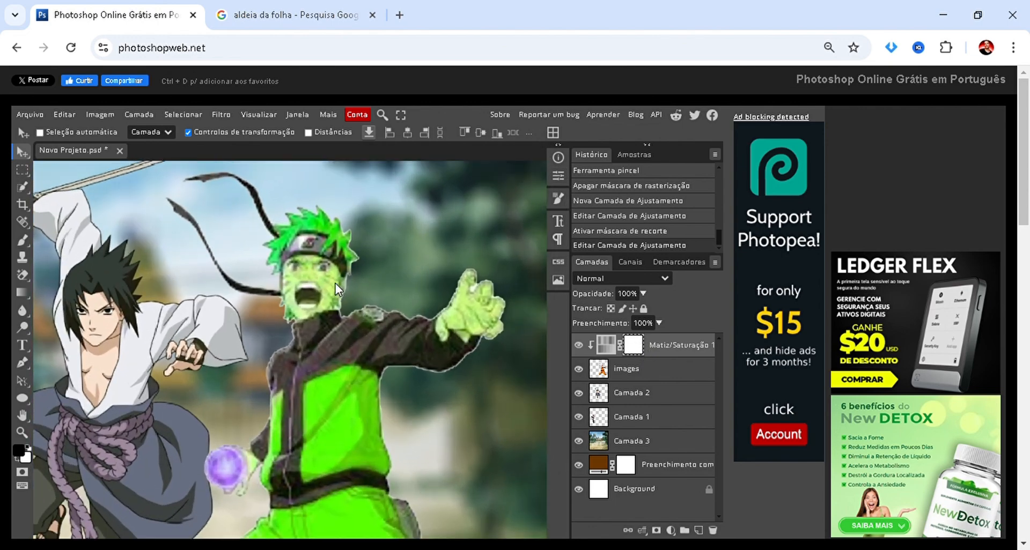
{"action": "key", "text": "b"}
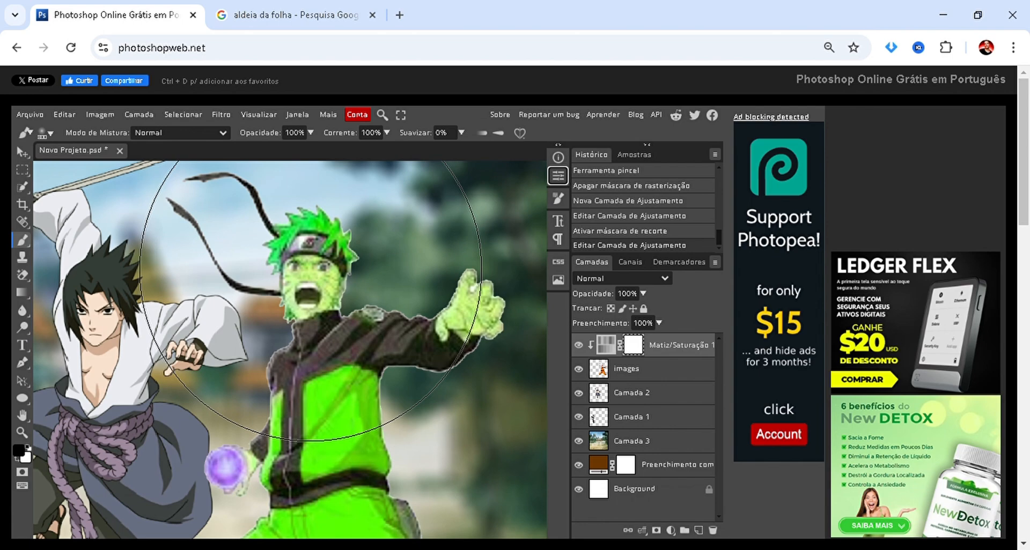
{"action": "key", "text": "bracketleft"}
{"action": "key", "text": "bracketleft"}
{"action": "key", "text": "bracketleft"}
{"action": "key", "text": "bracketleft"}
{"action": "key", "text": "bracketleft"}
{"action": "key", "text": "bracketleft"}
{"action": "key", "text": "bracketleft"}
{"action": "key", "text": "bracketleft"}
{"action": "mouse_move", "coordinate": [310, 271]}
{"action": "left_mouse_down"}
{"action": "mouse_move", "coordinate": [355, 241]}
{"action": "mouse_move", "coordinate": [311, 232]}
{"action": "mouse_move", "coordinate": [256, 248]}
{"action": "mouse_move", "coordinate": [438, 319]}
{"action": "mouse_move", "coordinate": [477, 280]}
{"action": "mouse_move", "coordinate": [496, 293]}
{"action": "left_mouse_up"}
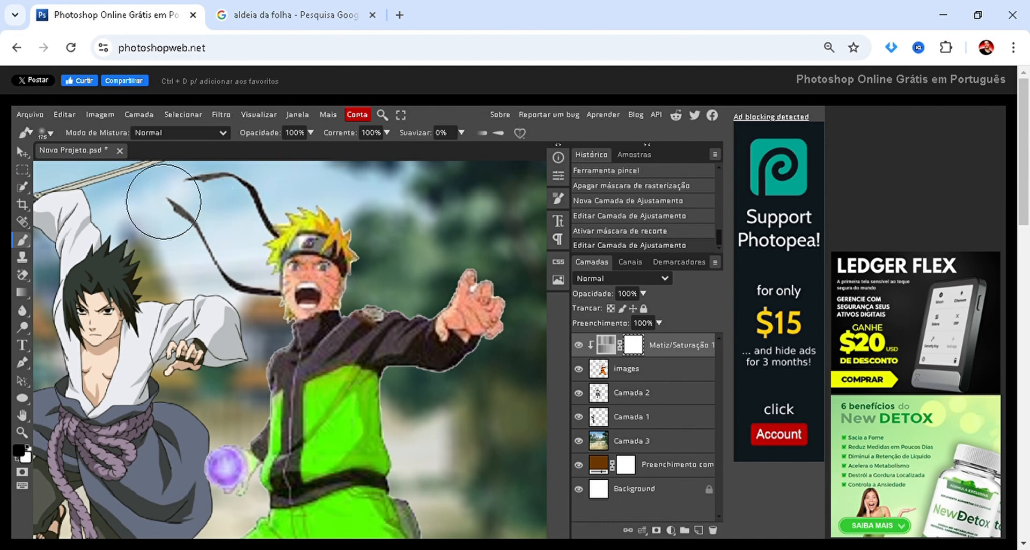
{"action": "left_click_drag", "start_coordinate": [163, 202], "coordinate": [164, 244]}
{"action": "scroll", "coordinate": [185, 368], "scroll_direction": "down", "scroll_amount": 4}
{"action": "scroll", "coordinate": [185, 368], "scroll_direction": "up", "scroll_amount": 3}
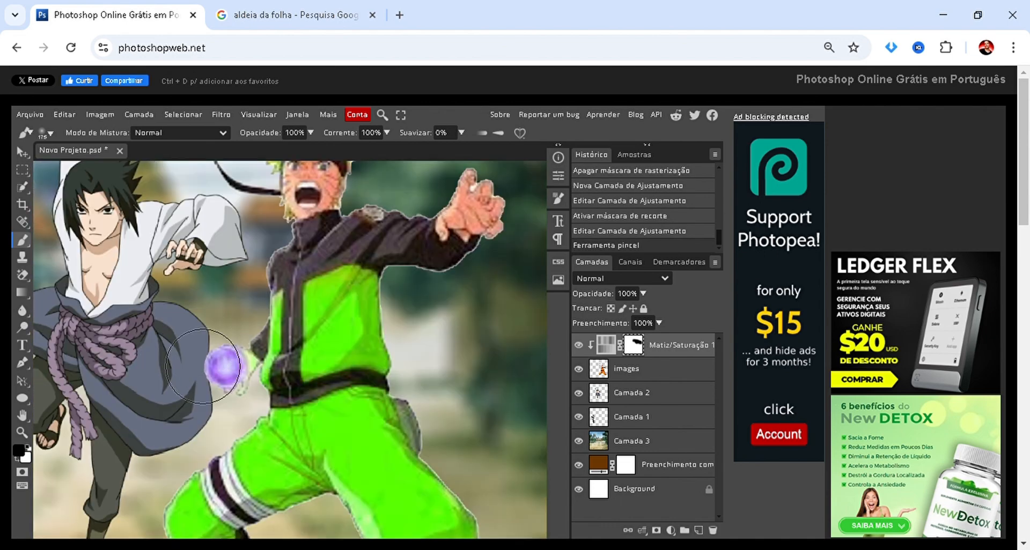
{"action": "scroll", "coordinate": [224, 383], "scroll_direction": "up", "scroll_amount": 4}
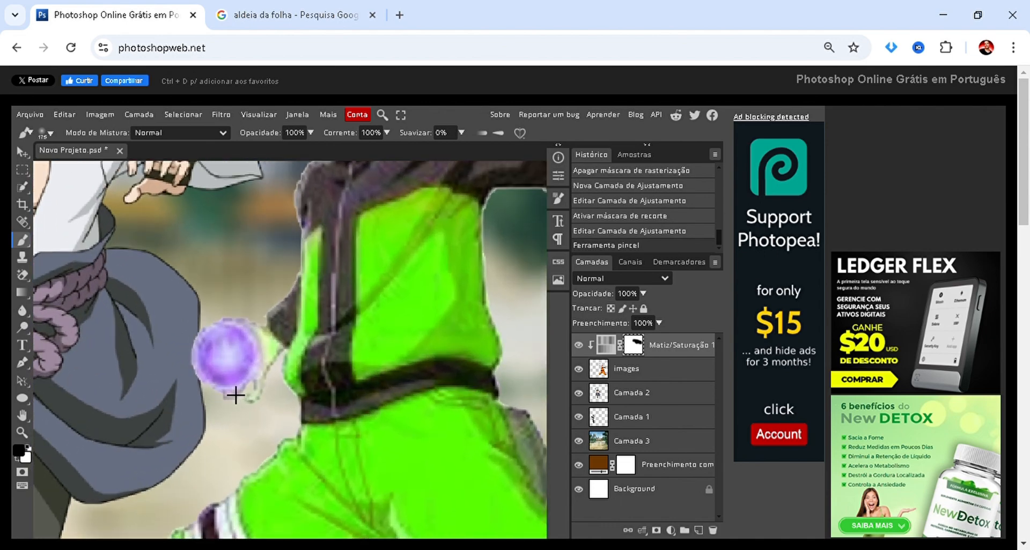
{"action": "scroll", "coordinate": [225, 365], "scroll_direction": "down", "scroll_amount": 3}
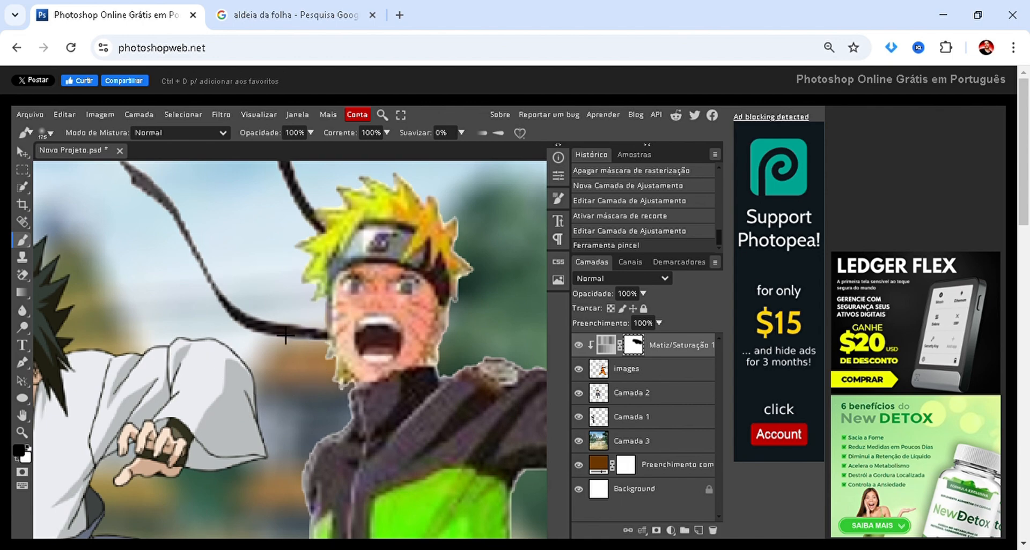
{"action": "scroll", "coordinate": [279, 332], "scroll_direction": "down", "scroll_amount": 5}
{"action": "scroll", "coordinate": [282, 333], "scroll_direction": "down", "scroll_amount": 2}
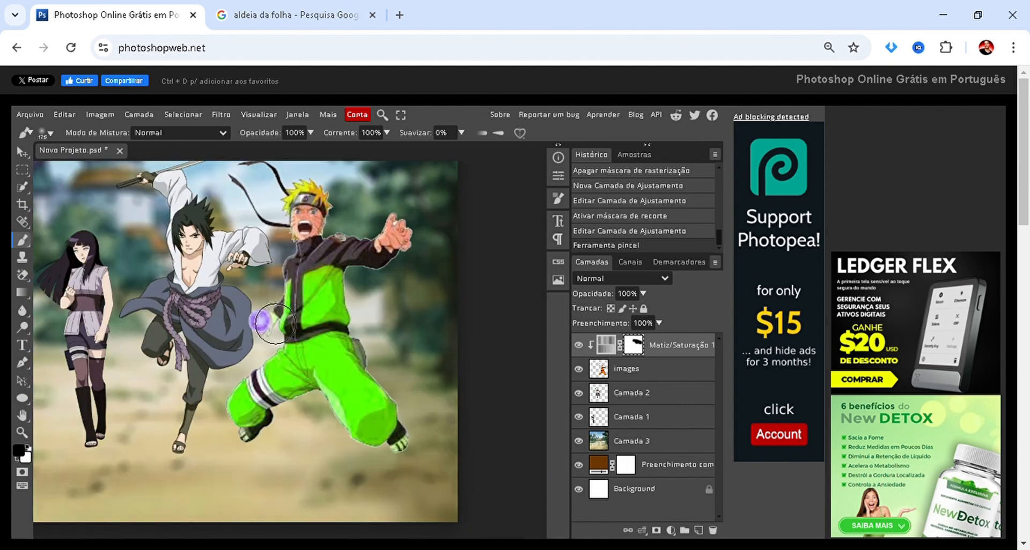
{"action": "scroll", "coordinate": [275, 324], "scroll_direction": "up", "scroll_amount": 1}
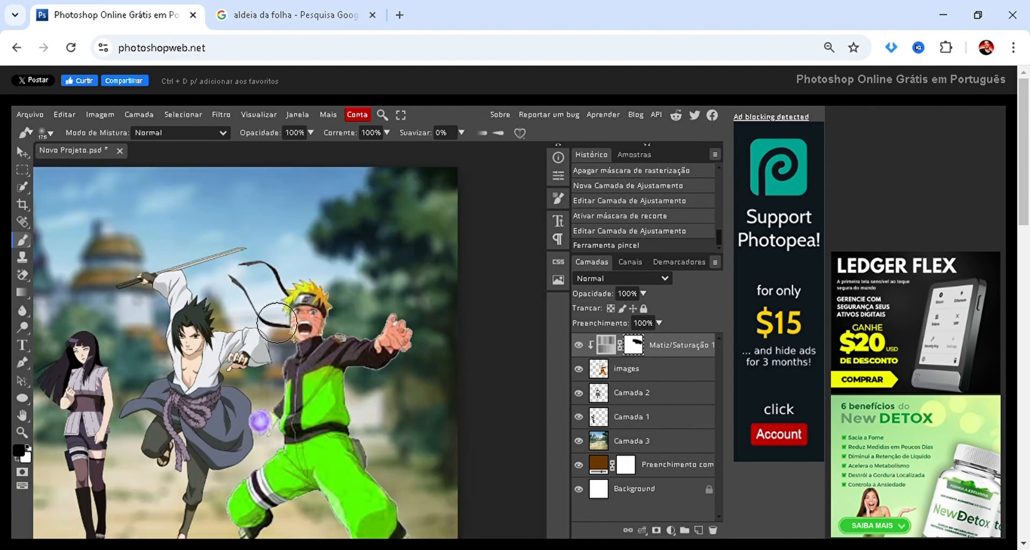
Paint with progressively smaller black brushes on the adjustment's mask over Naruto's energy ball to restore its blue colour out to the edges.
{"action": "scroll", "coordinate": [276, 322], "scroll_direction": "down", "scroll_amount": 2}
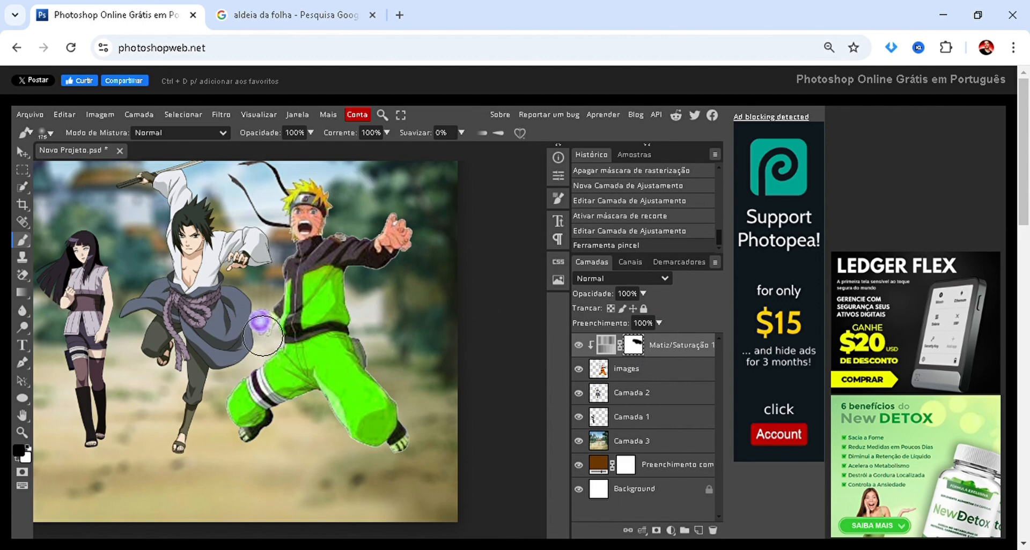
{"action": "scroll", "coordinate": [262, 334], "scroll_direction": "up", "scroll_amount": 4}
{"action": "scroll", "coordinate": [246, 358], "scroll_direction": "down", "scroll_amount": 3}
{"action": "scroll", "coordinate": [260, 311], "scroll_direction": "up", "scroll_amount": 5}
{"action": "scroll", "coordinate": [249, 292], "scroll_direction": "up", "scroll_amount": 3}
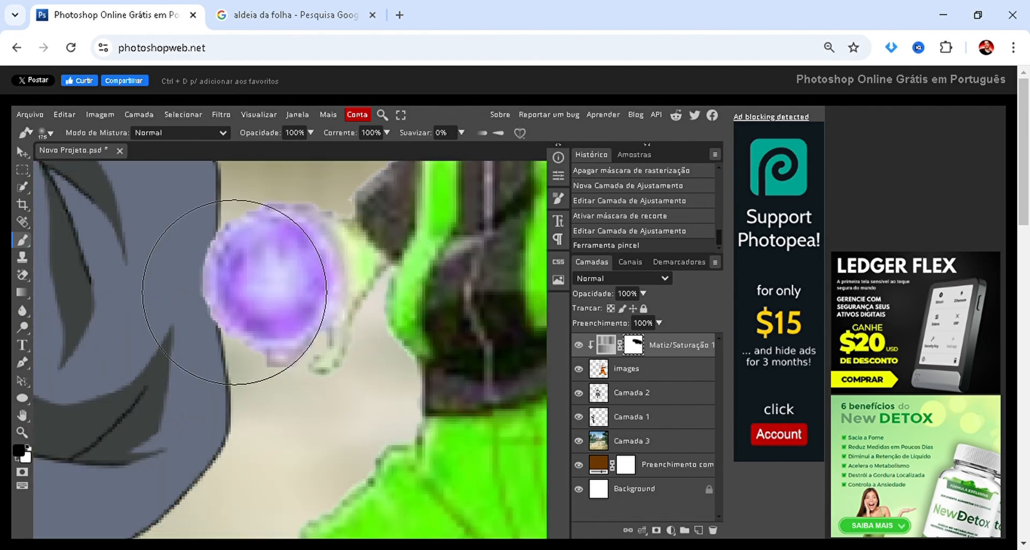
{"action": "key", "text": "bracketleft"}
{"action": "key", "text": "bracketleft"}
{"action": "key", "text": "bracketleft"}
{"action": "key", "text": "bracketleft"}
{"action": "key", "text": "bracketleft"}
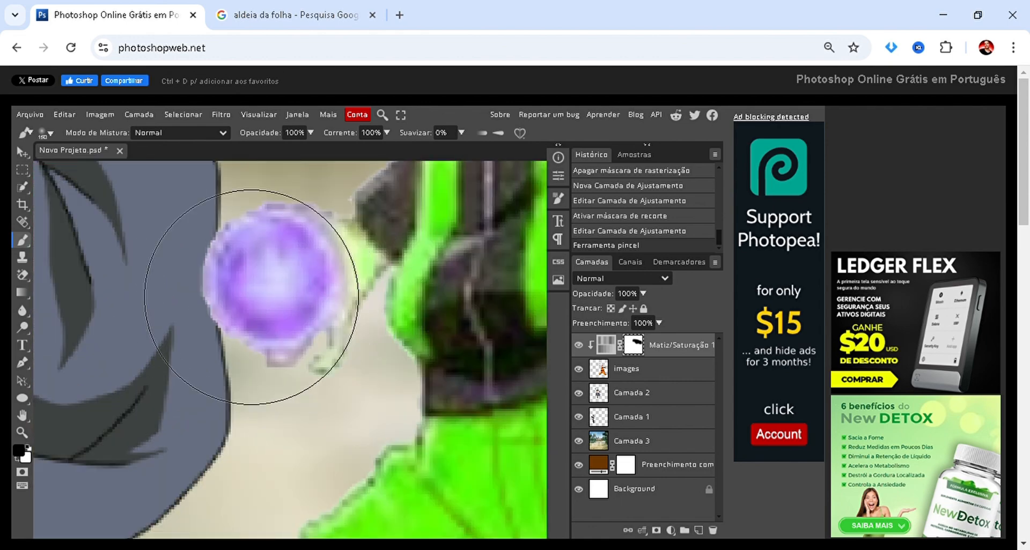
{"action": "left_click", "coordinate": [252, 297]}
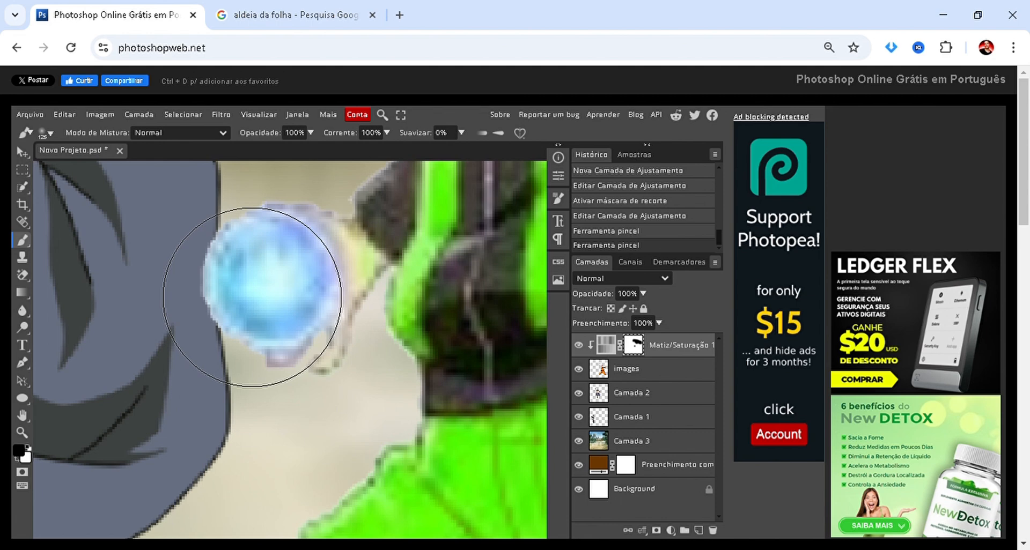
{"action": "key", "text": "bracketleft"}
{"action": "key", "text": "bracketleft"}
{"action": "key", "text": "bracketleft"}
{"action": "key", "text": "bracketleft"}
{"action": "key", "text": "bracketleft"}
{"action": "key", "text": "bracketleft"}
{"action": "key", "text": "bracketleft"}
{"action": "key", "text": "bracketleft"}
{"action": "left_click", "coordinate": [290, 247]}
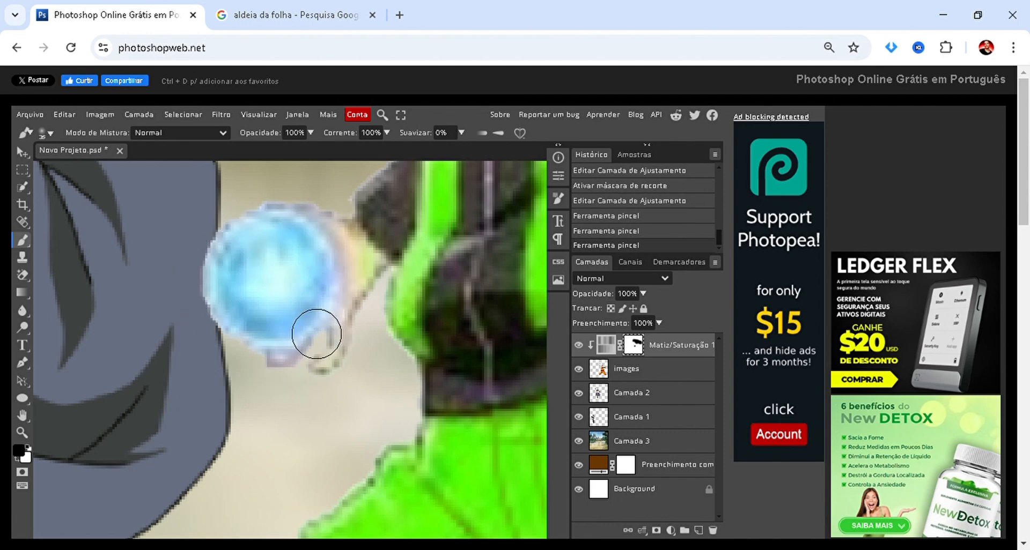
{"action": "scroll", "coordinate": [331, 399], "scroll_direction": "up", "scroll_amount": 3}
{"action": "left_click", "coordinate": [228, 328]}
Paint in black with a smaller brush on the mask over Naruto's hand beside the energy ball to restore its skin colour.
{"action": "scroll", "coordinate": [369, 307], "scroll_direction": "up", "scroll_amount": 4}
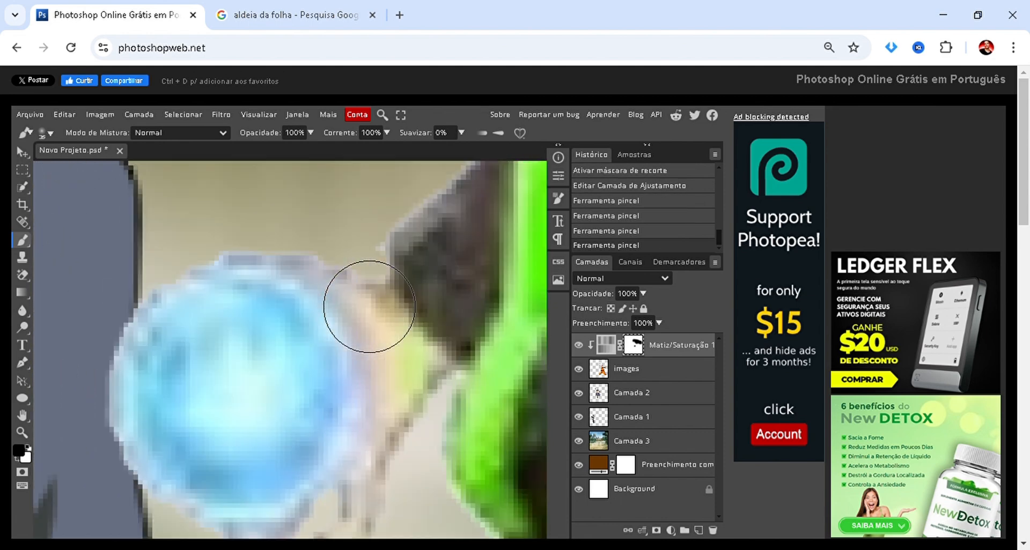
{"action": "scroll", "coordinate": [369, 322], "scroll_direction": "up", "scroll_amount": 1}
{"action": "key", "text": "bracketleft"}
{"action": "key", "text": "bracketleft"}
{"action": "key", "text": "bracketleft"}
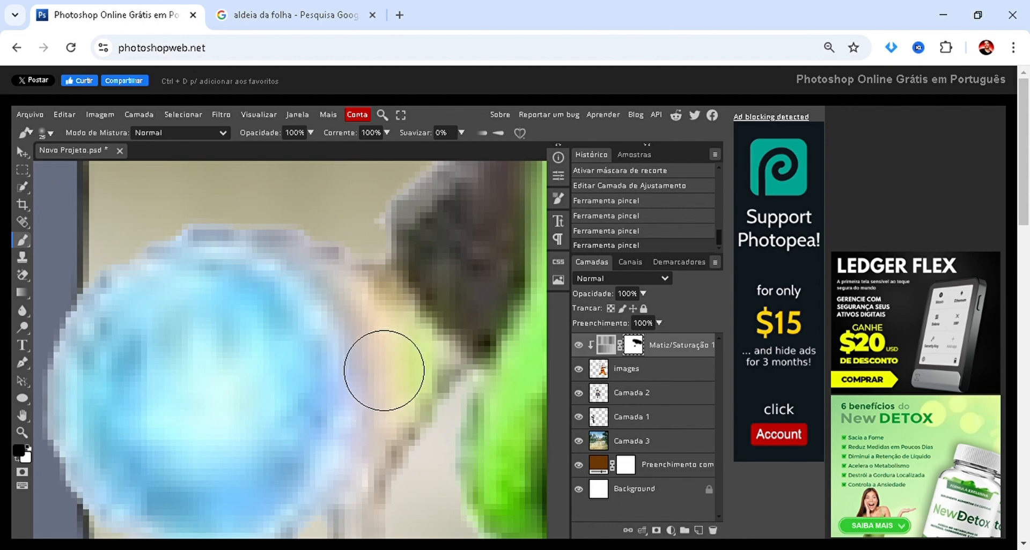
{"action": "mouse_move", "coordinate": [395, 349]}
{"action": "left_mouse_down"}
{"action": "mouse_move", "coordinate": [418, 410]}
{"action": "mouse_move", "coordinate": [405, 411]}
{"action": "mouse_move", "coordinate": [411, 370]}
{"action": "mouse_move", "coordinate": [351, 283]}
{"action": "mouse_move", "coordinate": [372, 361]}
{"action": "left_mouse_up"}
Paint in black with a size 20 brush on the mask over both of Naruto's feet and sandals to restore their original colours.
{"action": "scroll", "coordinate": [251, 322], "scroll_direction": "down", "scroll_amount": 6}
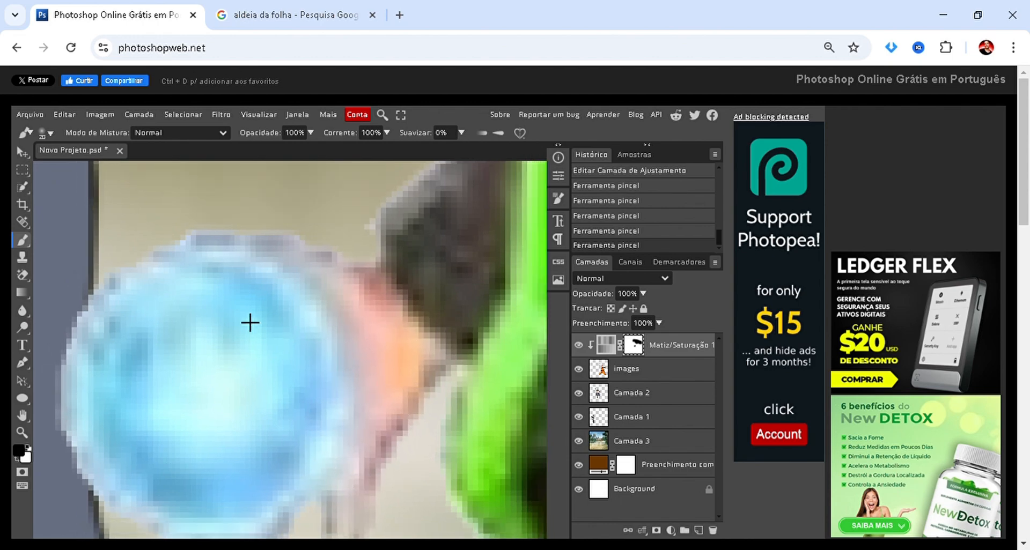
{"action": "scroll", "coordinate": [365, 270], "scroll_direction": "down", "scroll_amount": 1}
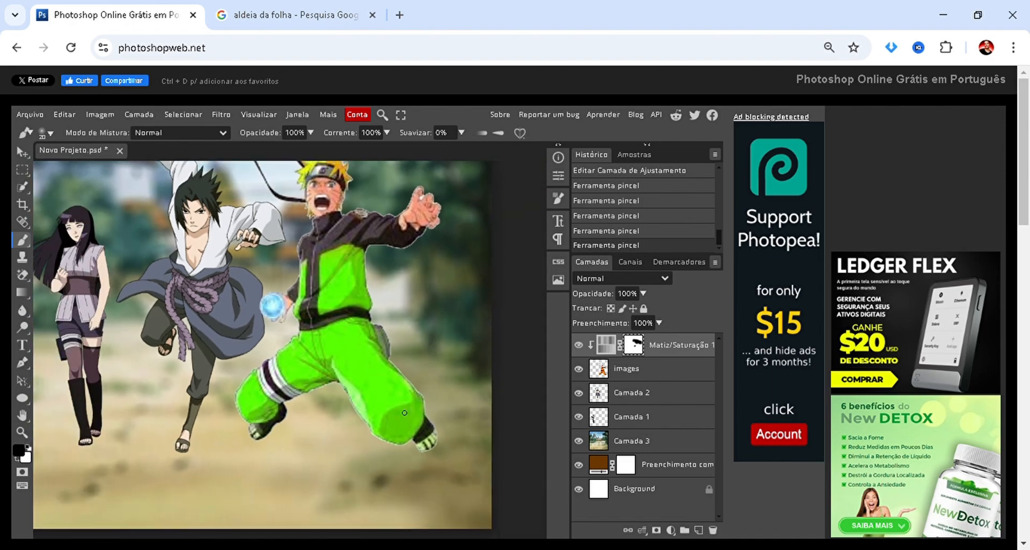
{"action": "scroll", "coordinate": [376, 408], "scroll_direction": "up", "scroll_amount": 8}
{"action": "mouse_move", "coordinate": [366, 395]}
{"action": "left_mouse_down"}
{"action": "mouse_move", "coordinate": [344, 352]}
{"action": "mouse_move", "coordinate": [455, 275]}
{"action": "mouse_move", "coordinate": [349, 406]}
{"action": "mouse_move", "coordinate": [341, 397]}
{"action": "mouse_move", "coordinate": [389, 311]}
{"action": "mouse_move", "coordinate": [441, 260]}
{"action": "mouse_move", "coordinate": [431, 199]}
{"action": "mouse_move", "coordinate": [400, 222]}
{"action": "mouse_move", "coordinate": [388, 297]}
{"action": "mouse_move", "coordinate": [399, 216]}
{"action": "left_mouse_up"}
{"action": "scroll", "coordinate": [421, 322], "scroll_direction": "down", "scroll_amount": 5}
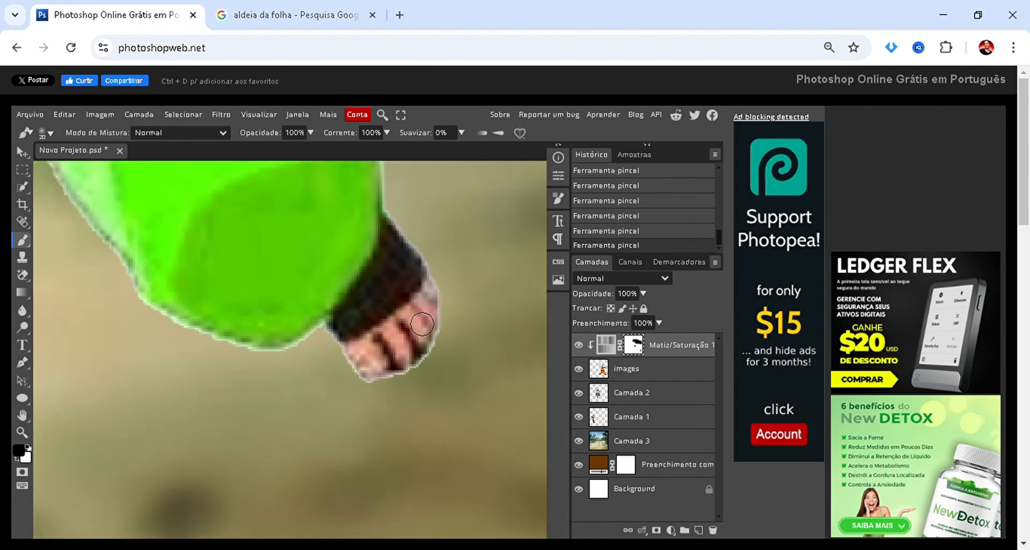
{"action": "scroll", "coordinate": [113, 322], "scroll_direction": "up", "scroll_amount": 5}
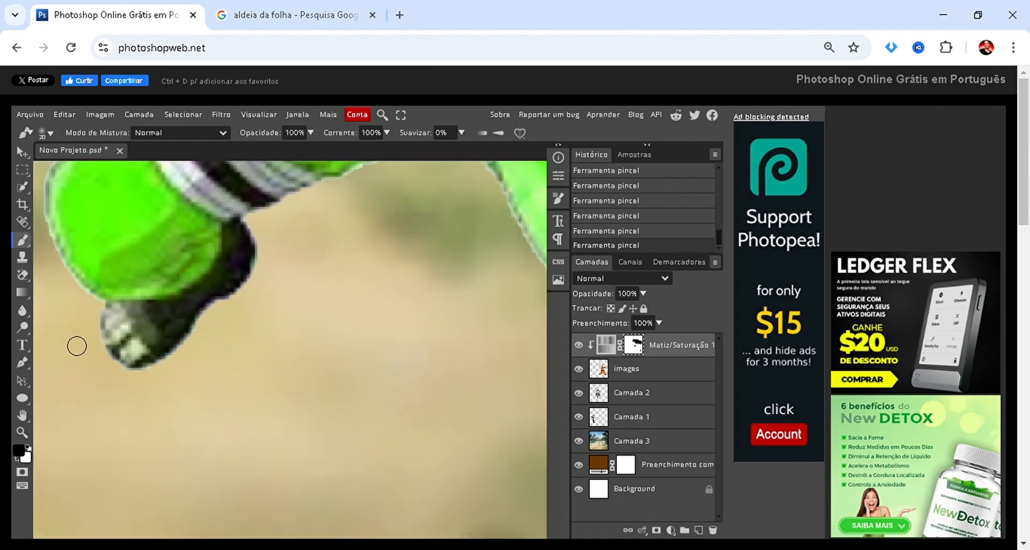
{"action": "mouse_move", "coordinate": [168, 313]}
{"action": "left_mouse_down"}
{"action": "mouse_move", "coordinate": [341, 209]}
{"action": "mouse_move", "coordinate": [298, 263]}
{"action": "left_mouse_up"}
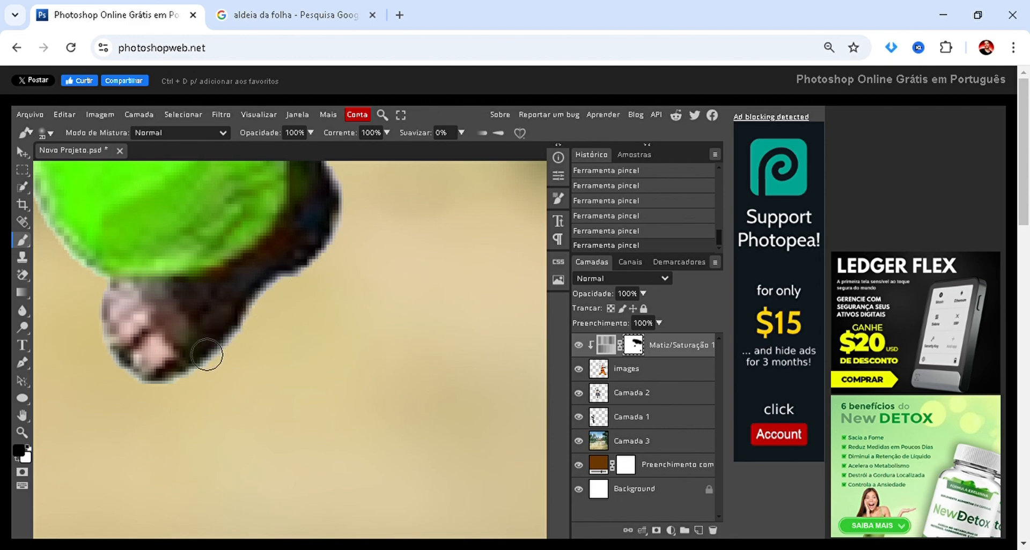
Refine the mask where the green trouser leg meets Naruto's bent-leg sandal, alternating black and white brush strokes.
{"action": "scroll", "coordinate": [186, 403], "scroll_direction": "down", "scroll_amount": 8}
{"action": "scroll", "coordinate": [175, 385], "scroll_direction": "down", "scroll_amount": 3}
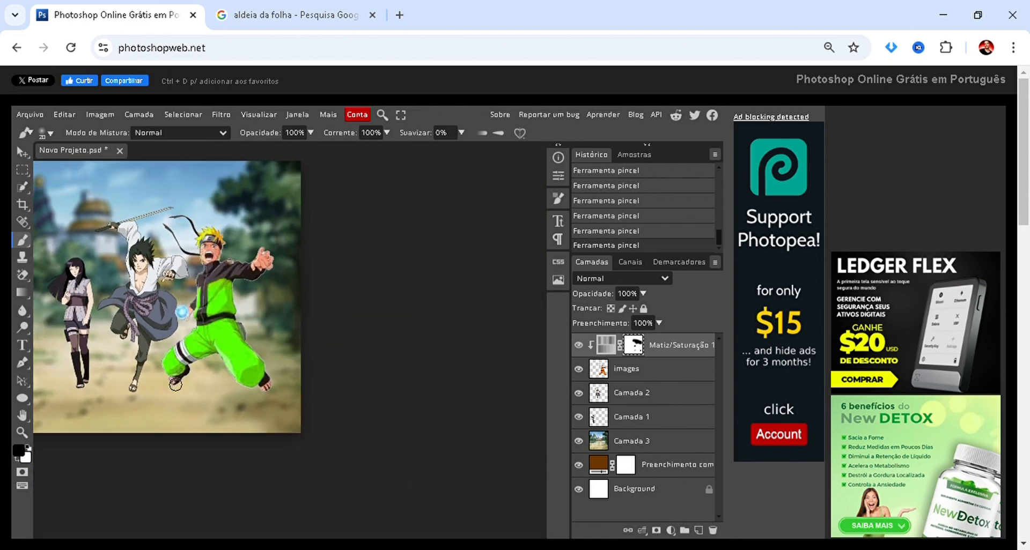
{"action": "scroll", "coordinate": [155, 382], "scroll_direction": "up", "scroll_amount": 6}
{"action": "scroll", "coordinate": [146, 380], "scroll_direction": "up", "scroll_amount": 5}
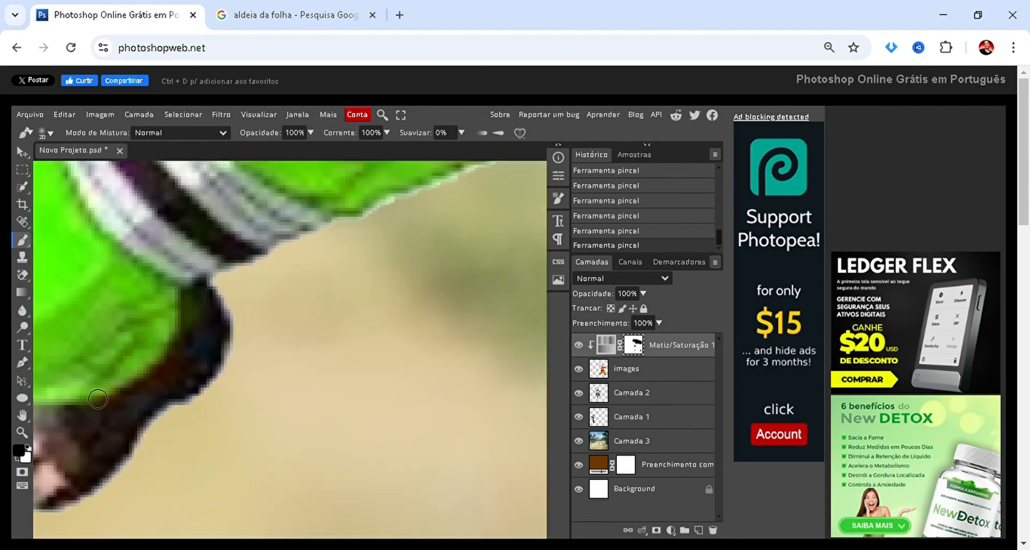
{"action": "key", "text": "x"}
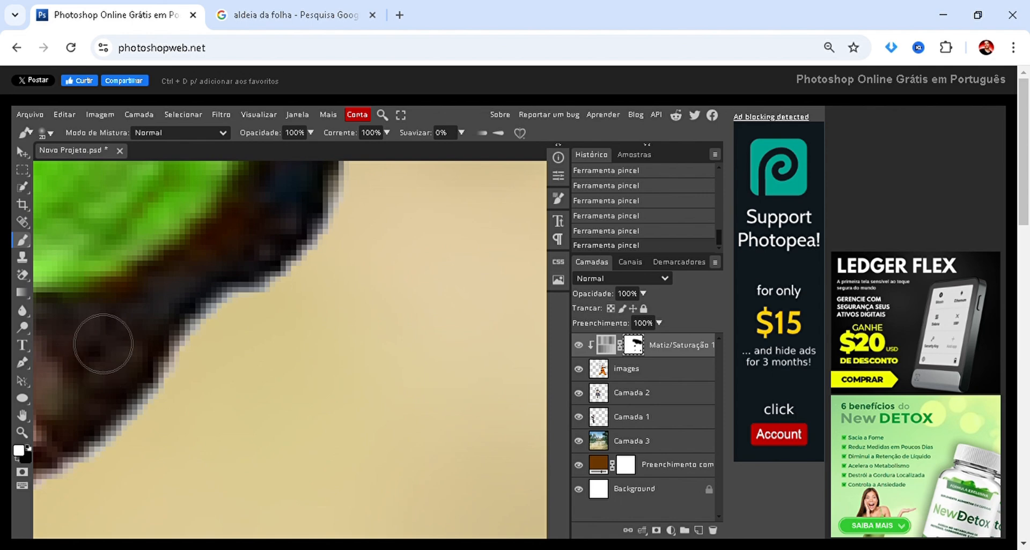
{"action": "key", "text": "space"}
{"action": "left_click_drag", "start_coordinate": [197, 363], "coordinate": [244, 431]}
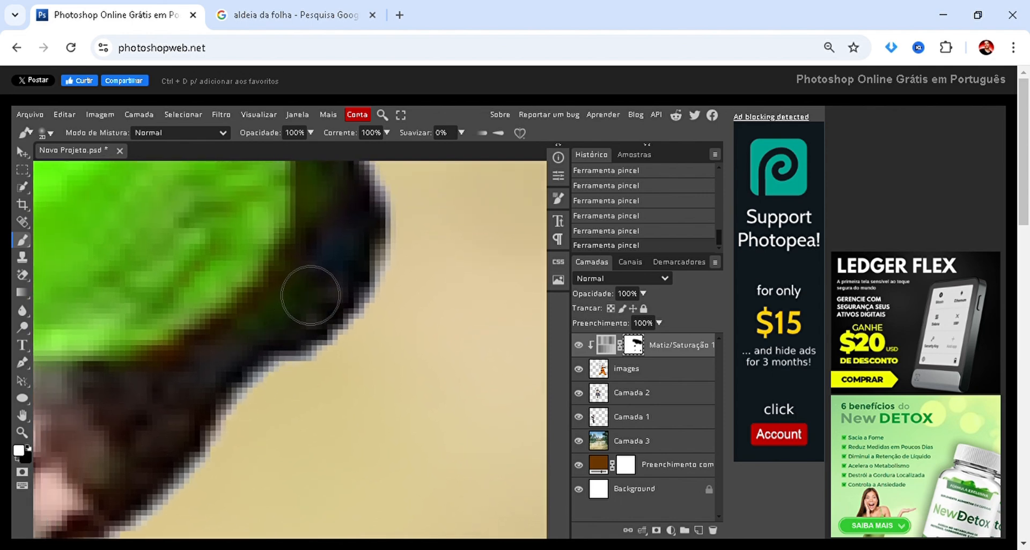
{"action": "key", "text": "x"}
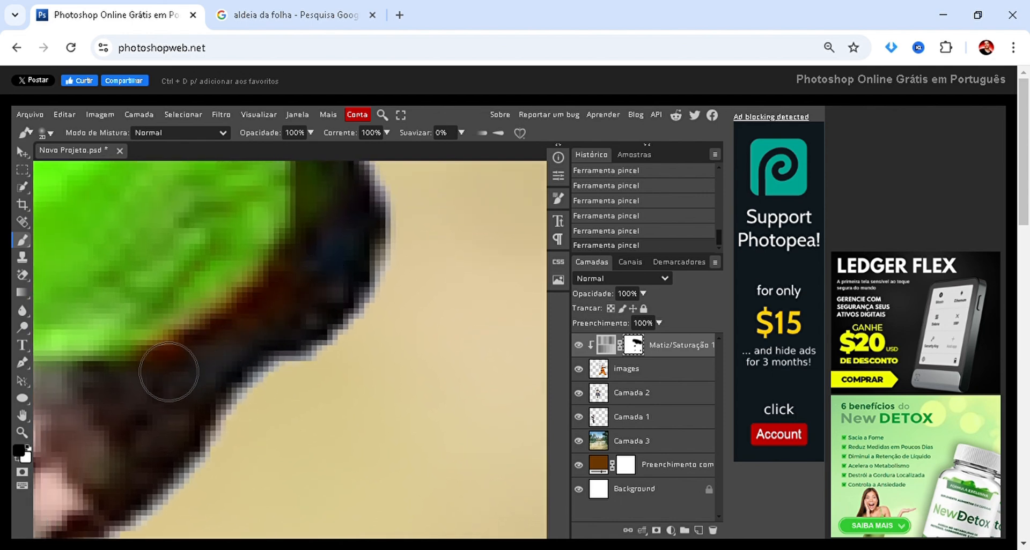
{"action": "key", "text": "x"}
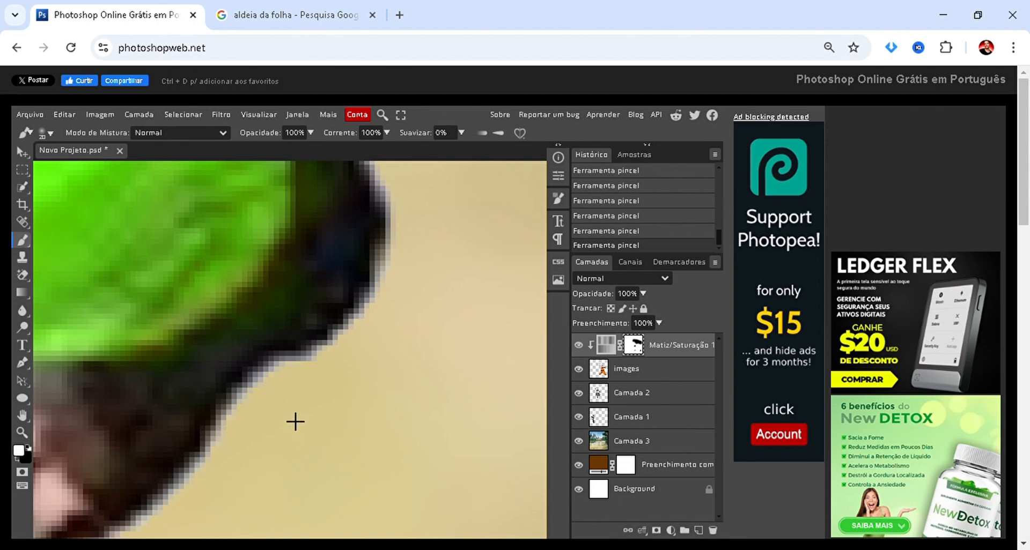
Clean up the mask along the border between the dark jacket and its green chest panel, alternating white and black strokes.
{"action": "scroll", "coordinate": [288, 415], "scroll_direction": "down", "scroll_amount": 8}
{"action": "scroll", "coordinate": [284, 443], "scroll_direction": "down", "scroll_amount": 4}
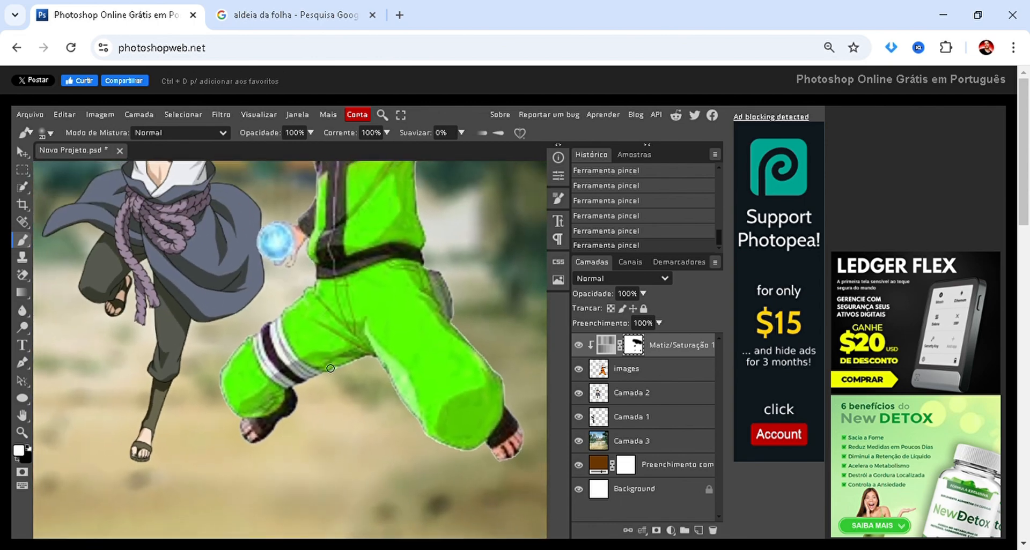
{"action": "scroll", "coordinate": [356, 290], "scroll_direction": "down", "scroll_amount": 3}
{"action": "scroll", "coordinate": [357, 253], "scroll_direction": "up", "scroll_amount": 10}
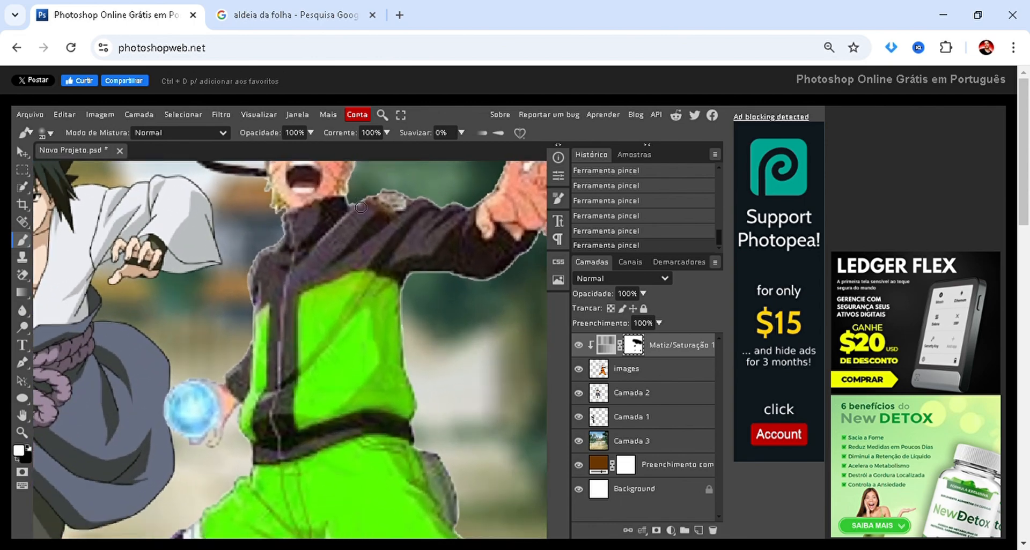
{"action": "key", "text": "x"}
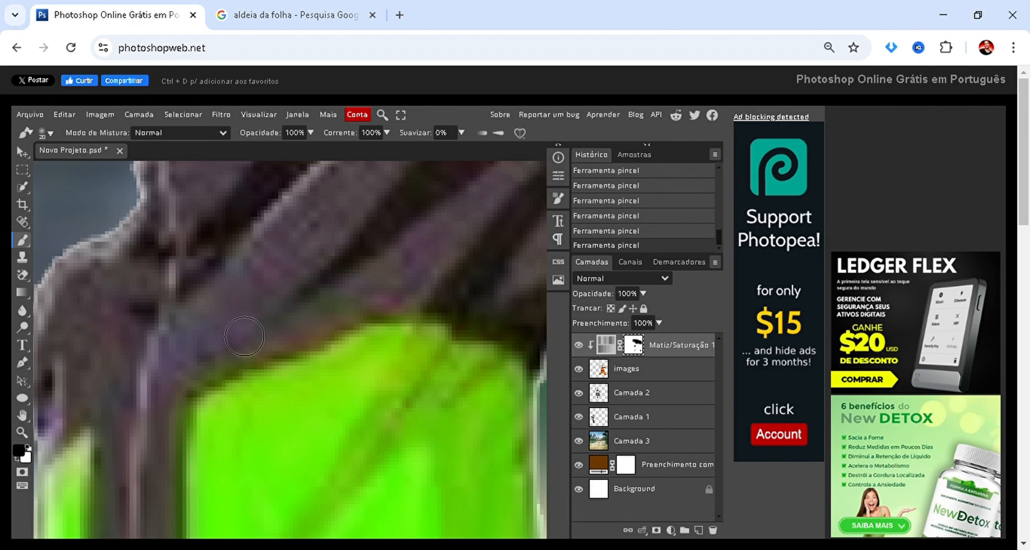
{"action": "key", "text": "x"}
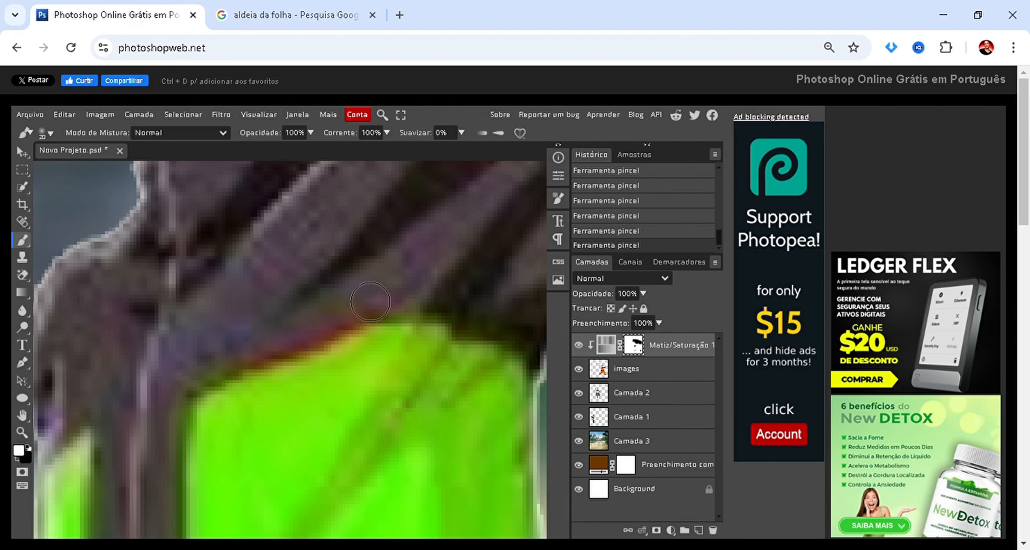
{"action": "mouse_move", "coordinate": [376, 303]}
{"action": "left_mouse_down"}
{"action": "mouse_move", "coordinate": [231, 357]}
{"action": "mouse_move", "coordinate": [229, 346]}
{"action": "mouse_move", "coordinate": [363, 312]}
{"action": "left_mouse_up"}
{"action": "key", "text": "x"}
{"action": "scroll", "coordinate": [238, 364], "scroll_direction": "up", "scroll_amount": 4}
{"action": "key", "text": "x"}
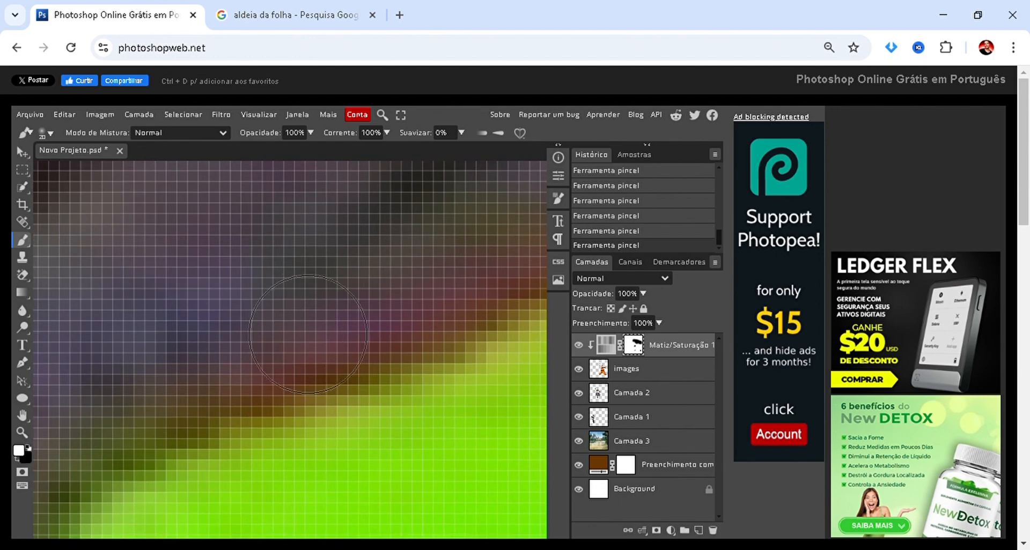
{"action": "key", "text": "x"}
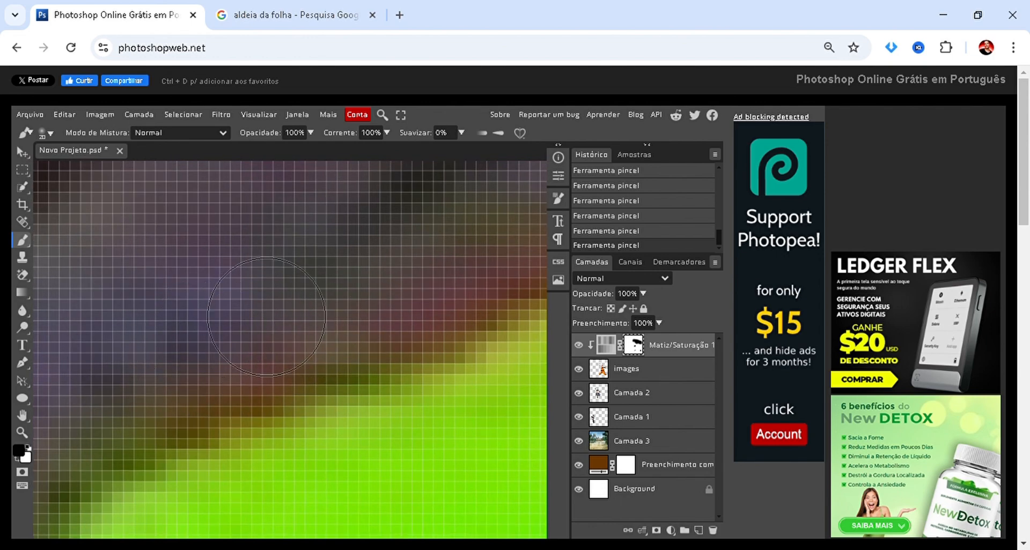
Toggle the visibility of the Hue/Saturation adjustment (Matiz/Saturação 1) repeatedly to compare Naruto's outfit before and after recolouring.
{"action": "scroll", "coordinate": [237, 324], "scroll_direction": "down", "scroll_amount": 3}
{"action": "scroll", "coordinate": [232, 323], "scroll_direction": "down", "scroll_amount": 10}
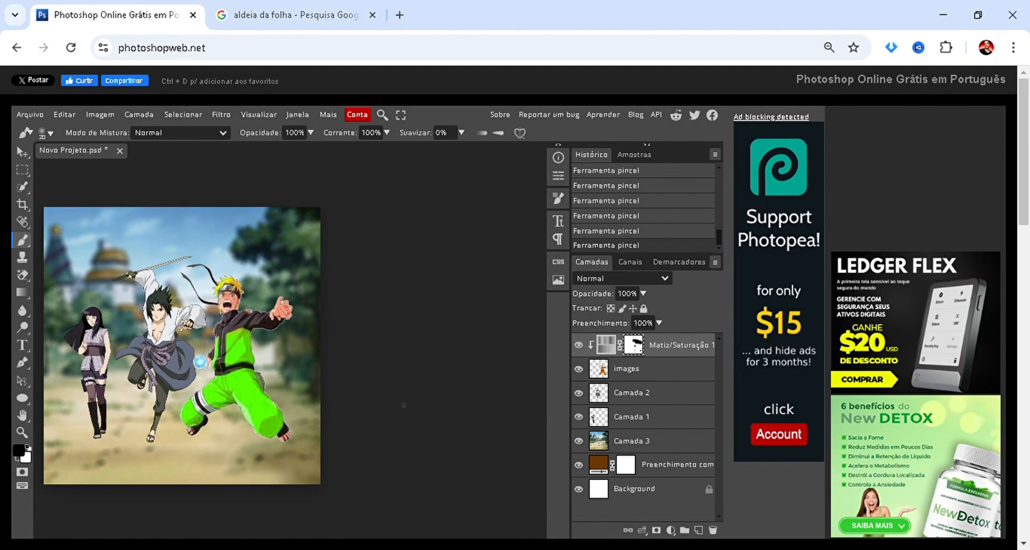
{"action": "left_click_drag", "start_coordinate": [299, 387], "coordinate": [370, 394]}
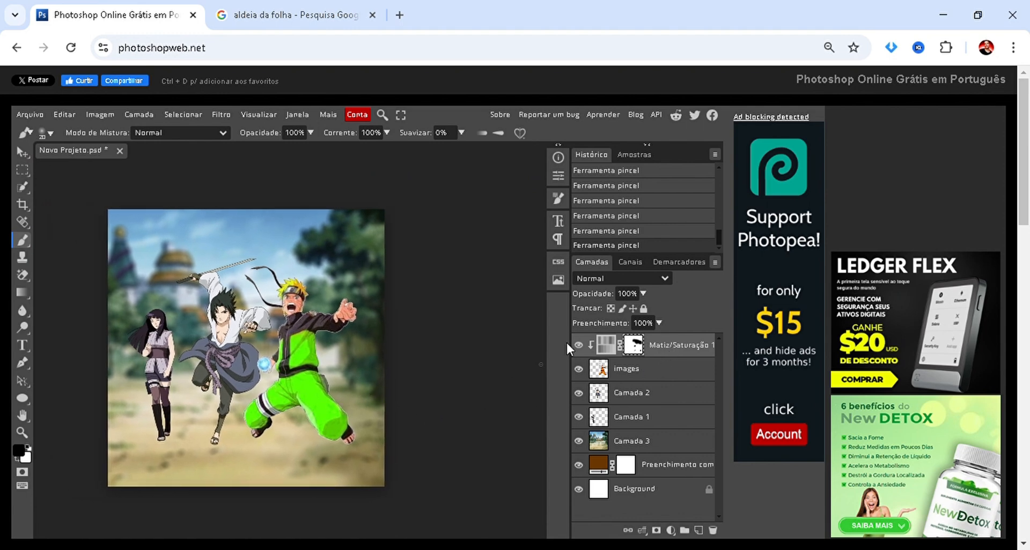
{"action": "left_click", "coordinate": [578, 345]}
{"action": "left_click", "coordinate": [578, 346]}
{"action": "left_click", "coordinate": [577, 346]}
{"action": "left_click", "coordinate": [578, 347]}
{"action": "left_click", "coordinate": [578, 347]}
{"action": "left_click", "coordinate": [578, 346]}
{"action": "left_click", "coordinate": [578, 346]}
{"action": "left_click", "coordinate": [578, 346]}
{"action": "left_click", "coordinate": [577, 346]}
{"action": "left_click", "coordinate": [578, 347]}
Unclip the Hue/Saturation adjustment from Naruto's layer to examine its effect on the whole image, and clip it again.
{"action": "scroll", "coordinate": [322, 314], "scroll_direction": "up", "scroll_amount": 5}
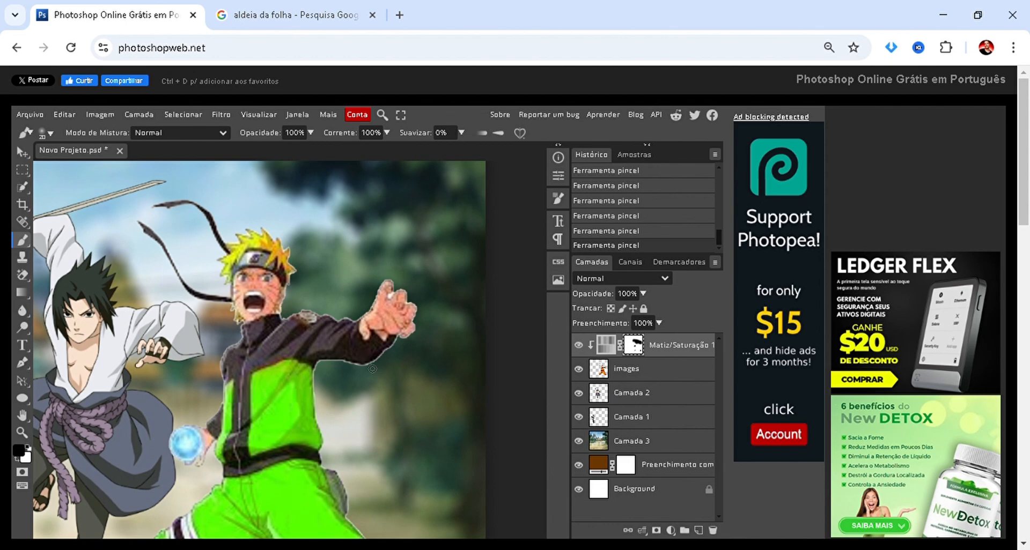
{"action": "scroll", "coordinate": [370, 368], "scroll_direction": "down", "scroll_amount": 3}
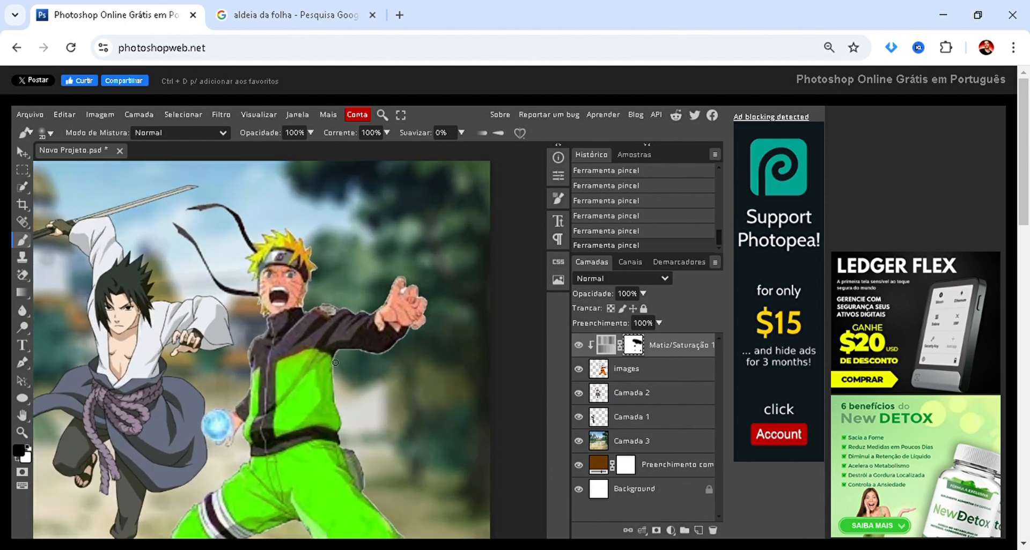
{"action": "scroll", "coordinate": [336, 362], "scroll_direction": "down", "scroll_amount": 1}
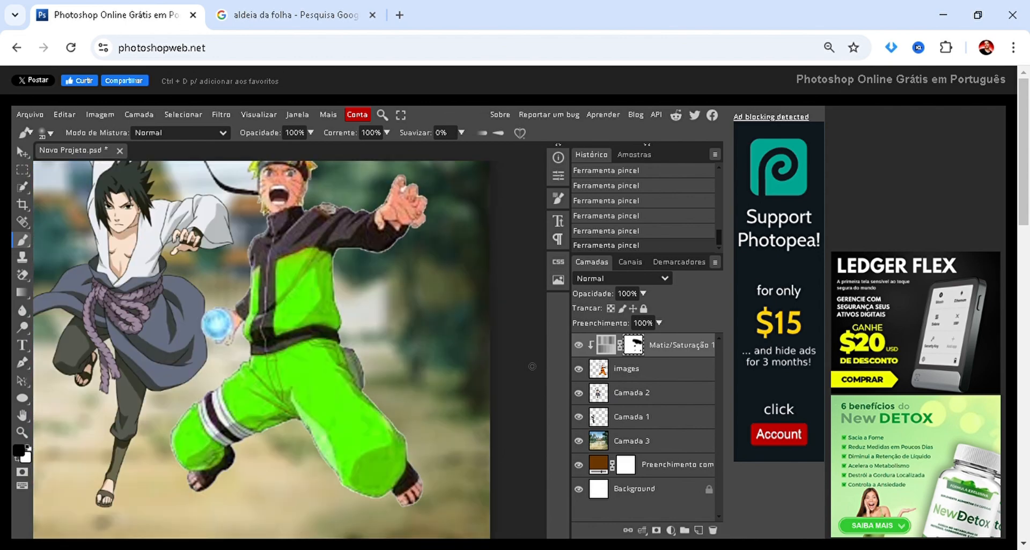
{"action": "left_click", "coordinate": [598, 349]}
{"action": "double_click", "coordinate": [598, 350]}
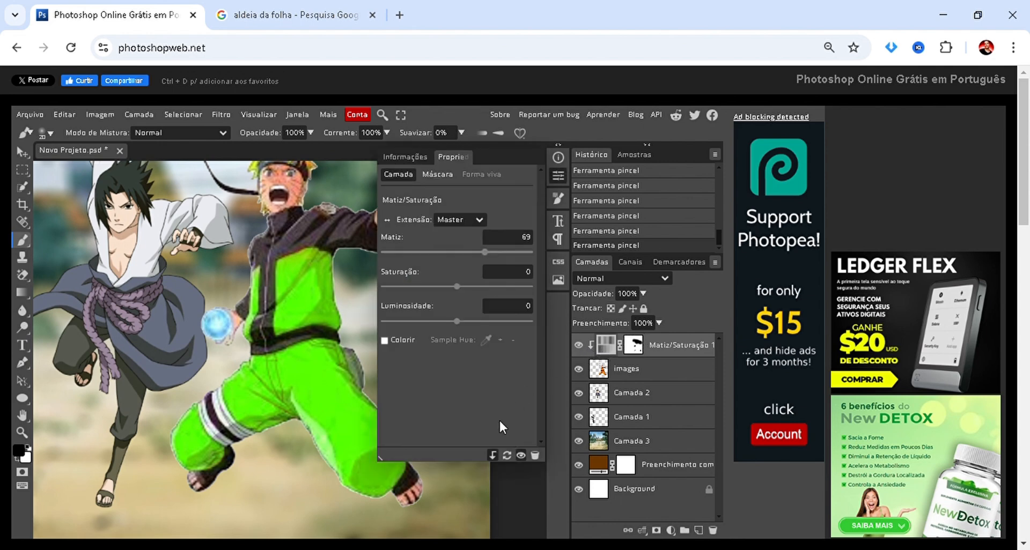
{"action": "left_click", "coordinate": [492, 458]}
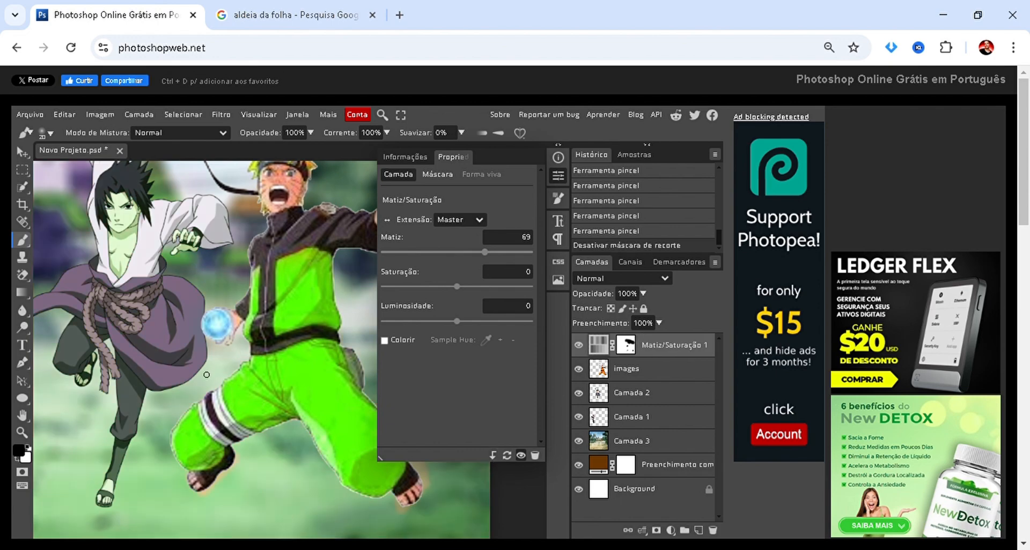
{"action": "scroll", "coordinate": [144, 368], "scroll_direction": "down", "scroll_amount": 5}
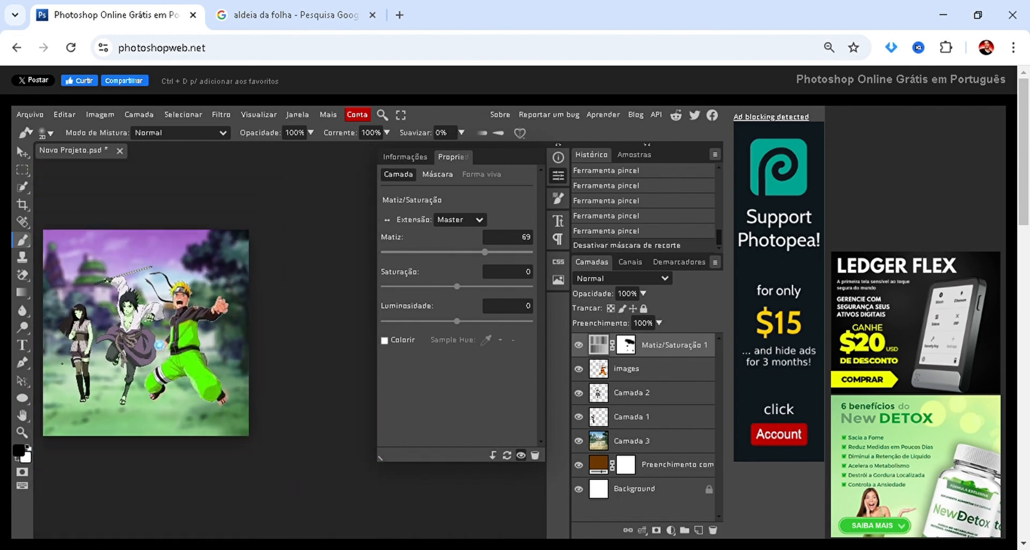
{"action": "scroll", "coordinate": [59, 365], "scroll_direction": "up", "scroll_amount": 3}
{"action": "scroll", "coordinate": [59, 364], "scroll_direction": "up", "scroll_amount": 2}
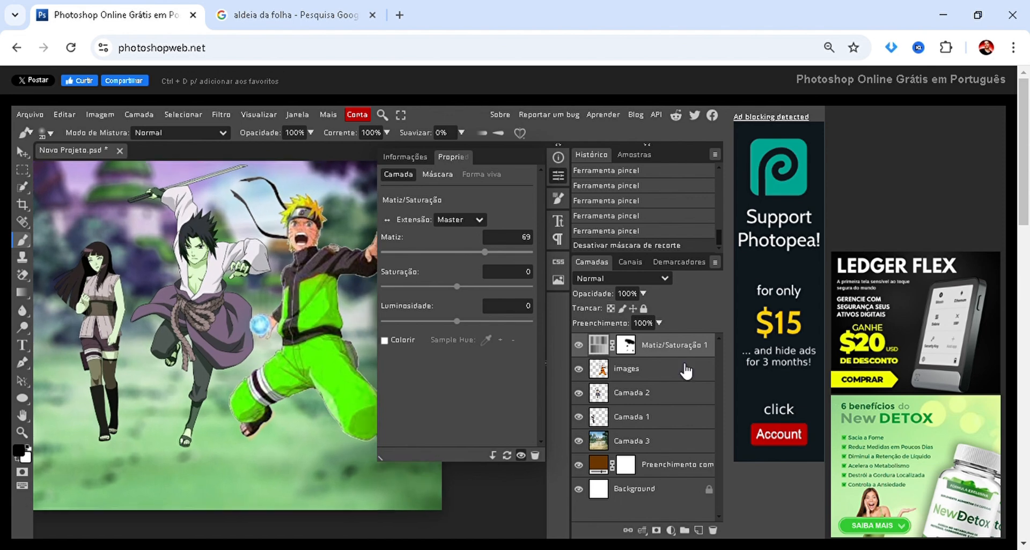
{"action": "left_click", "coordinate": [492, 455]}
Select Naruto's layer (images) and close the layer properties.
{"action": "left_click", "coordinate": [648, 375]}
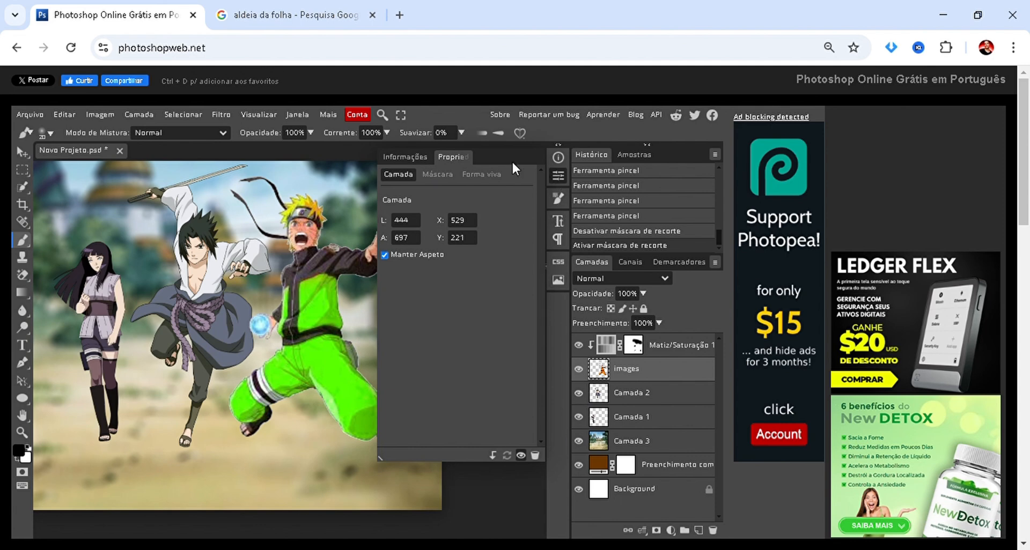
{"action": "left_click", "coordinate": [557, 177]}
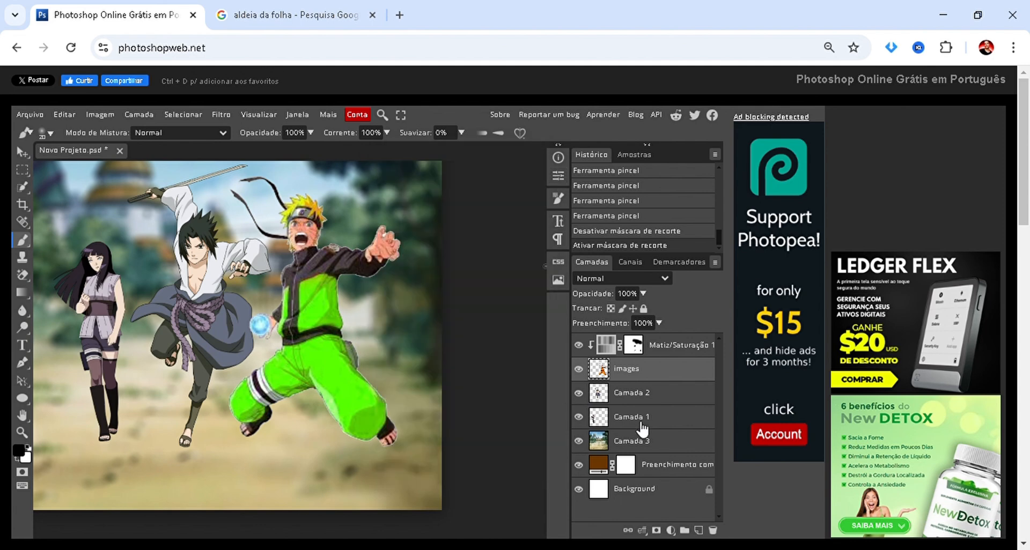
Release the Hue/Saturation adjustment's clipping mask to compare the recolouring across all characters, and re-enable it on Naruto's layer.
{"action": "right_click", "coordinate": [665, 363]}
{"action": "mouse_move", "coordinate": [663, 352]}
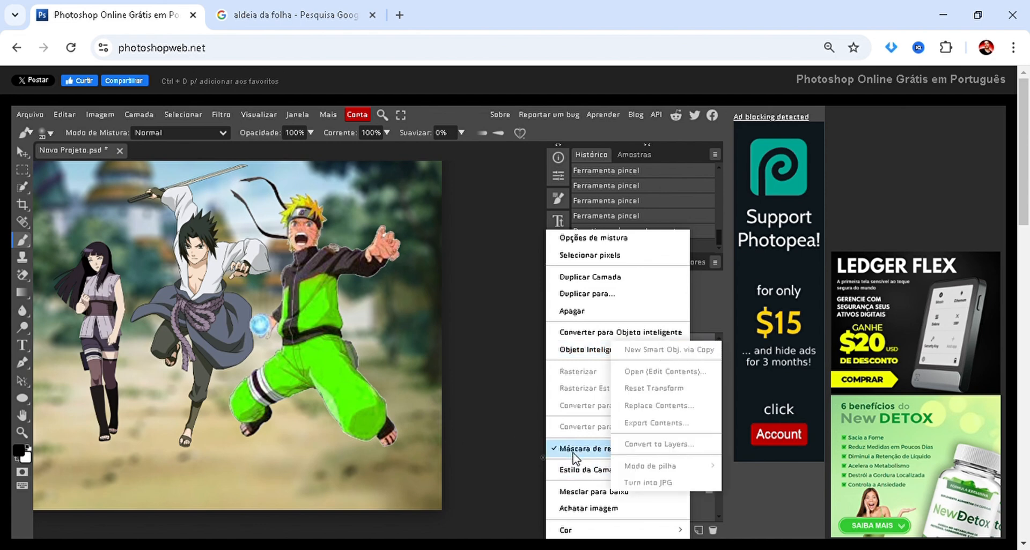
{"action": "left_click", "coordinate": [579, 449]}
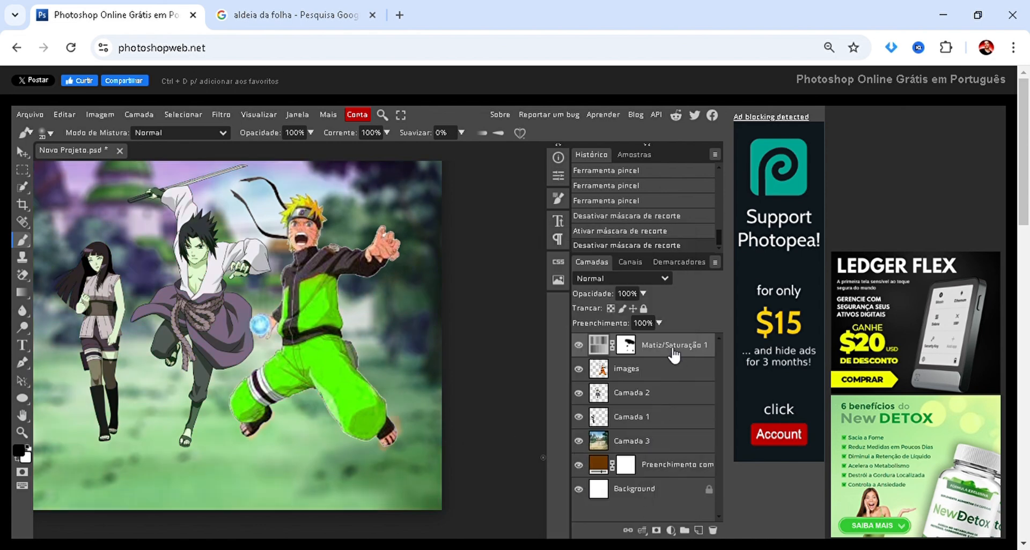
{"action": "right_click", "coordinate": [682, 345]}
{"action": "left_click", "coordinate": [585, 451]}
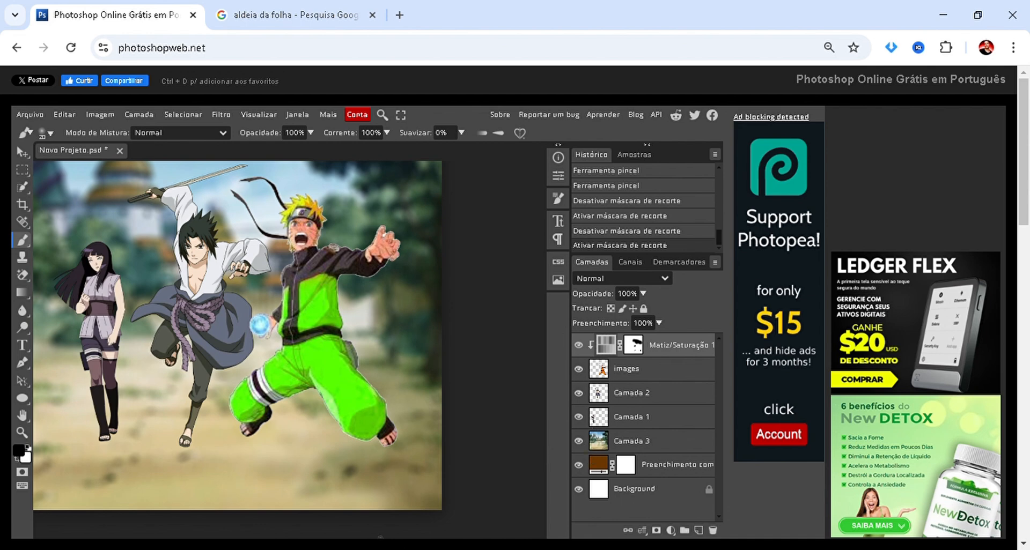
Delete the Hue/Saturation adjustment layer (Matiz/Saturação 1) and add a new empty layer above Naruto's layer.
{"action": "scroll", "coordinate": [349, 397], "scroll_direction": "down", "scroll_amount": 1}
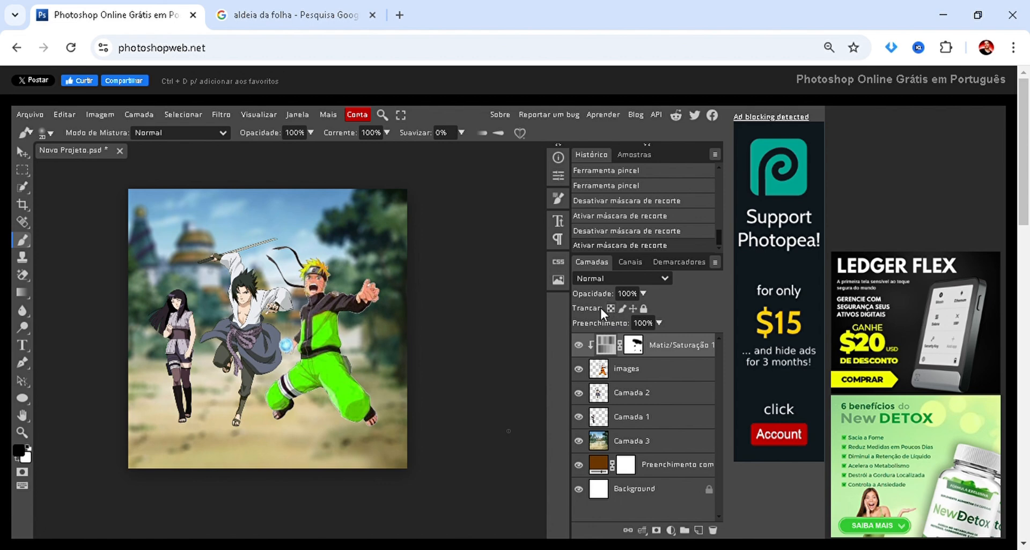
{"action": "key", "text": "Delete"}
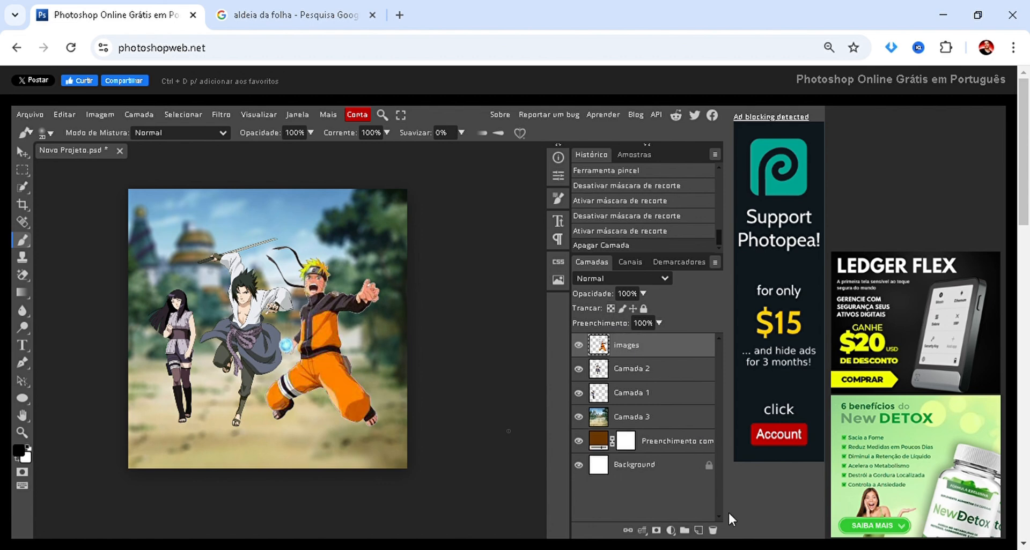
{"action": "left_click", "coordinate": [698, 531]}
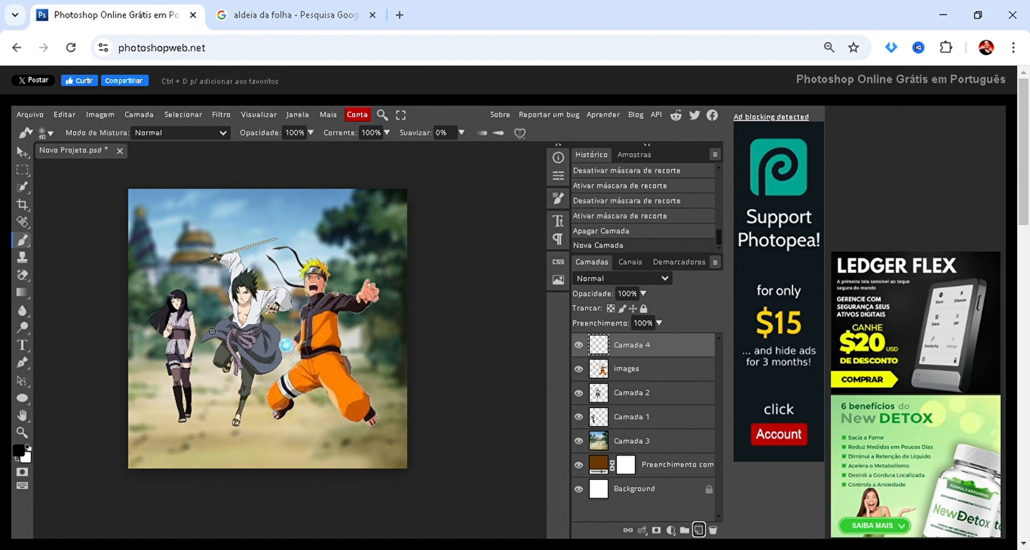
Paint black over the characters on the new layer with a very large soft brush, and clip the layer to Naruto's layer.
{"action": "key", "text": "bracketright"}
{"action": "key", "text": "bracketright"}
{"action": "key", "text": "bracketright"}
{"action": "key", "text": "bracketright"}
{"action": "left_click", "coordinate": [285, 327]}
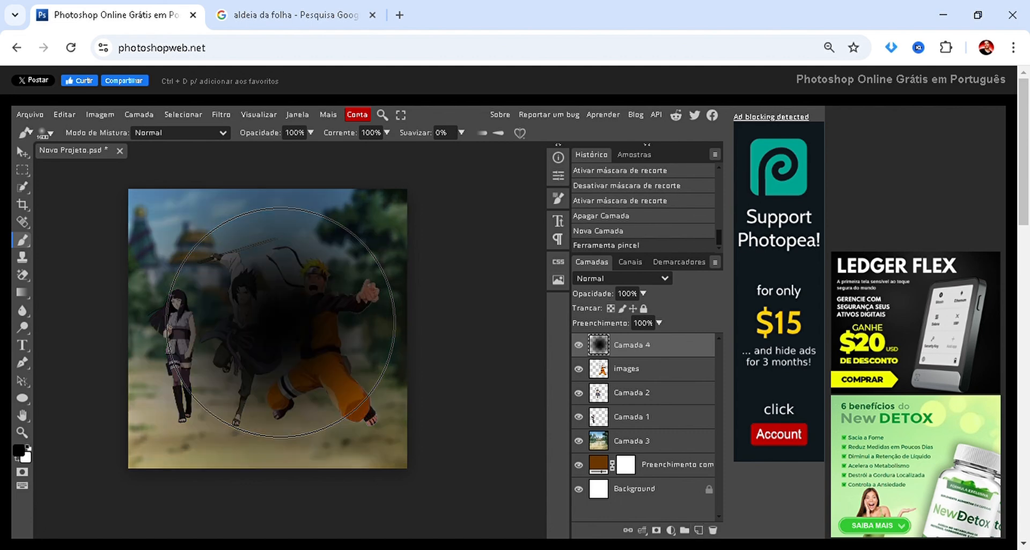
{"action": "left_click", "coordinate": [326, 320]}
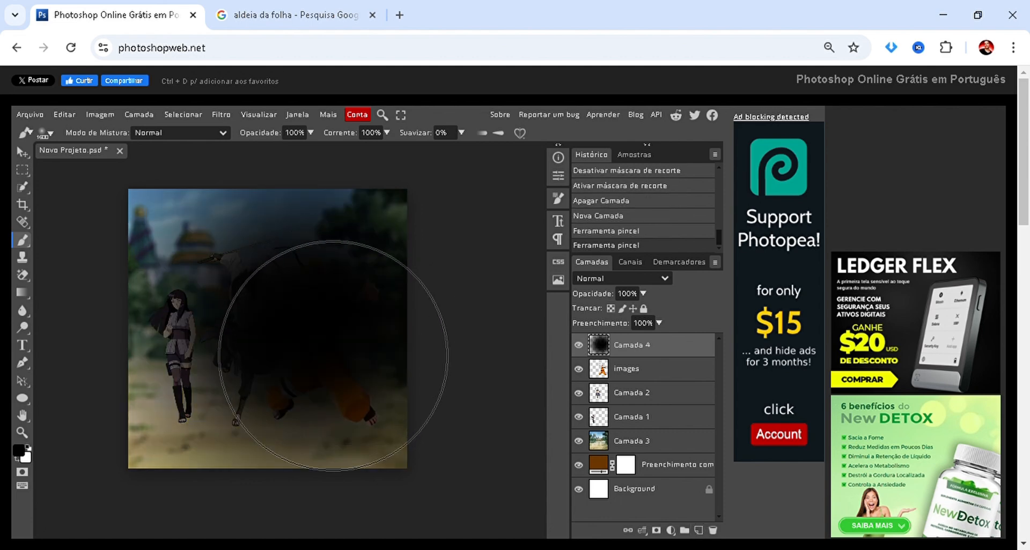
{"action": "left_click", "coordinate": [335, 343]}
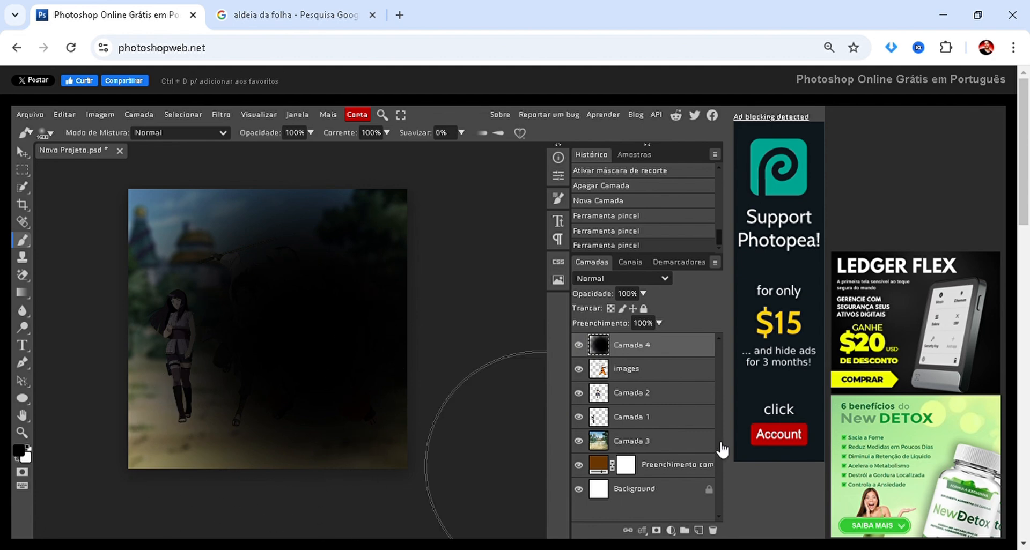
{"action": "right_click", "coordinate": [626, 352]}
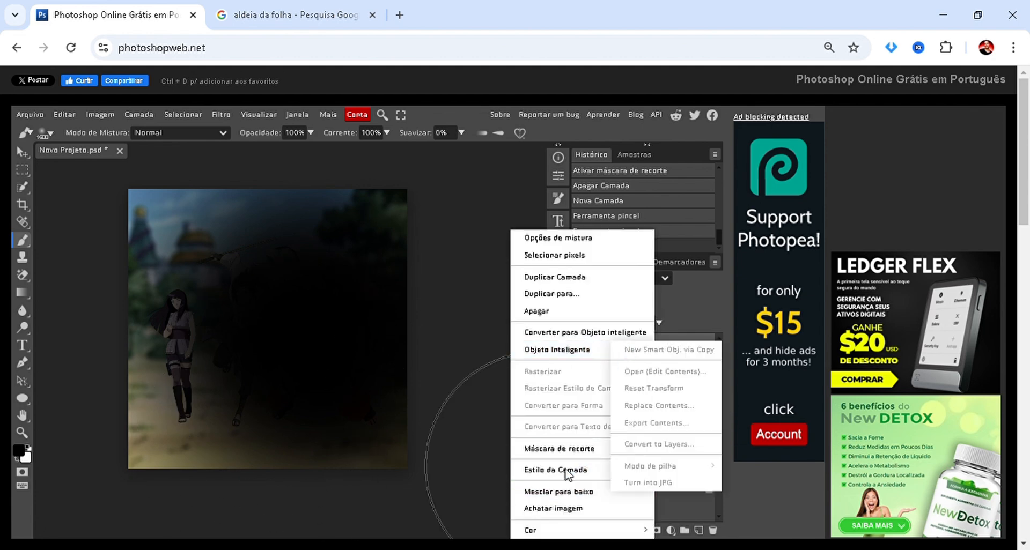
{"action": "left_click", "coordinate": [558, 449]}
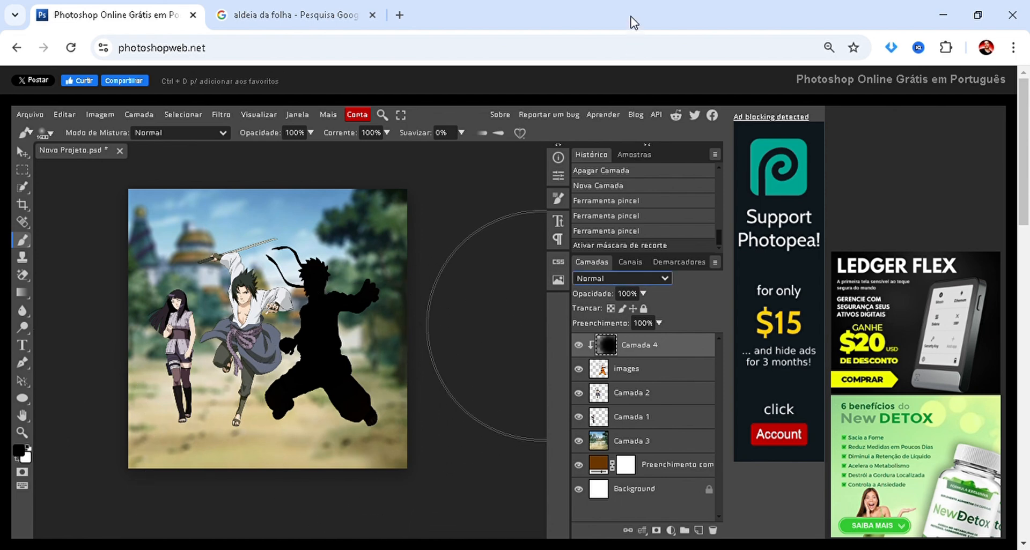
Cycle the clipped black layer through the blend modes from Dissolver to Luminosidade to compare their effects on Naruto, and return to Normal.
{"action": "left_click", "coordinate": [623, 32]}
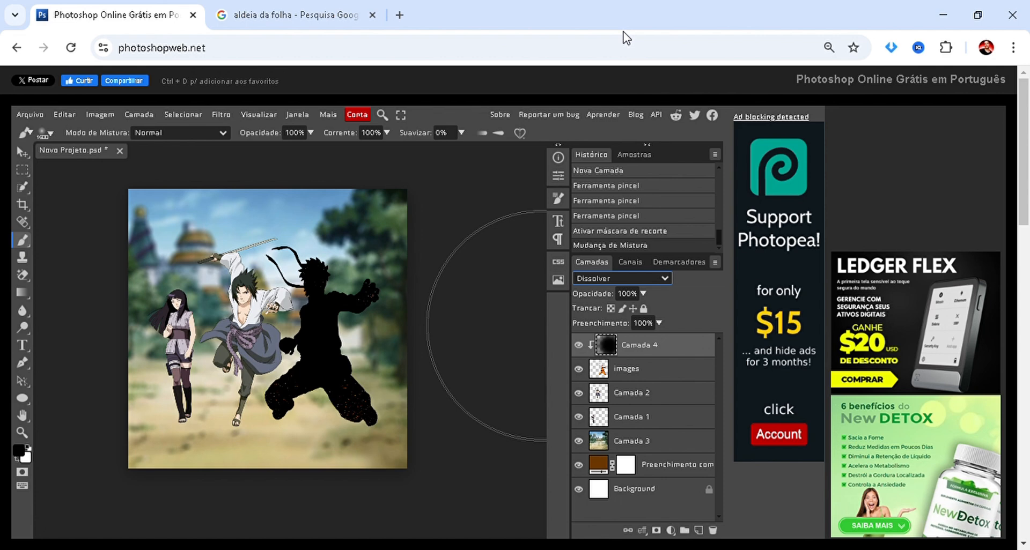
{"action": "key", "text": "Down"}
{"action": "key", "text": "Down"}
{"action": "key", "text": "Down"}
{"action": "key", "text": "Down"}
{"action": "key", "text": "Down"}
{"action": "key", "text": "Down"}
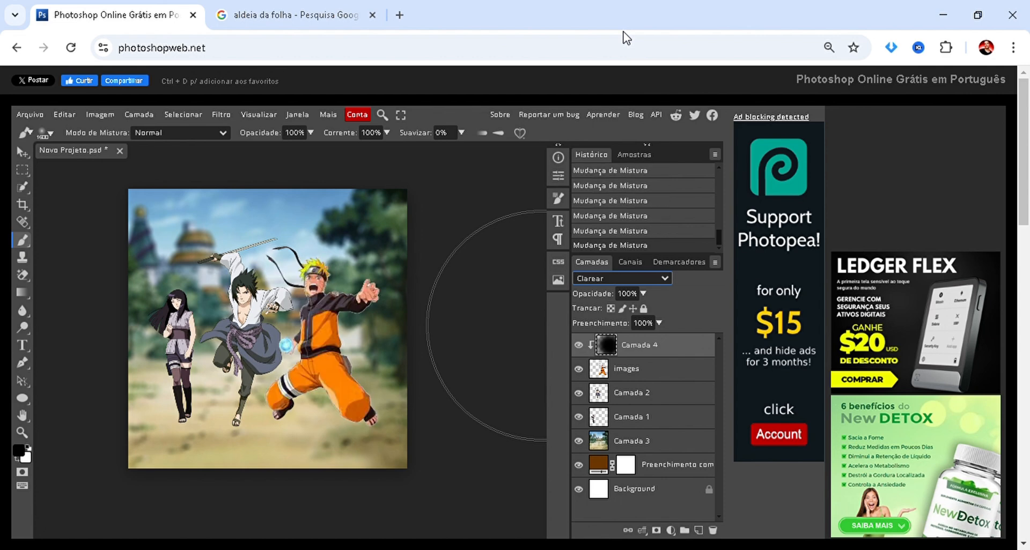
{"action": "key", "text": "Down"}
{"action": "key", "text": "Down"}
{"action": "key", "text": "Down"}
{"action": "key", "text": "Down"}
{"action": "key", "text": "Down"}
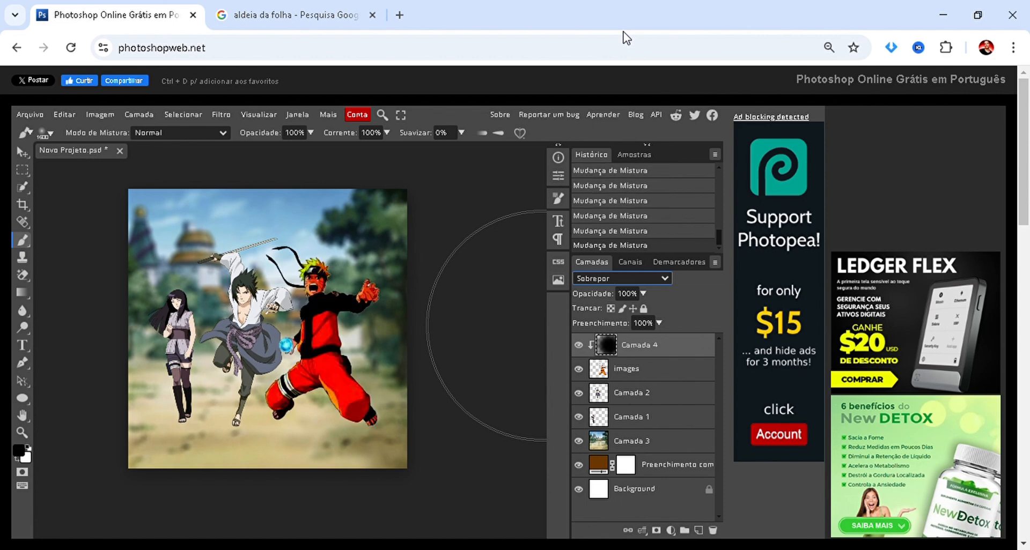
{"action": "key", "text": "Down"}
{"action": "key", "text": "Down"}
{"action": "key", "text": "Down"}
{"action": "key", "text": "Down"}
{"action": "key", "text": "Down"}
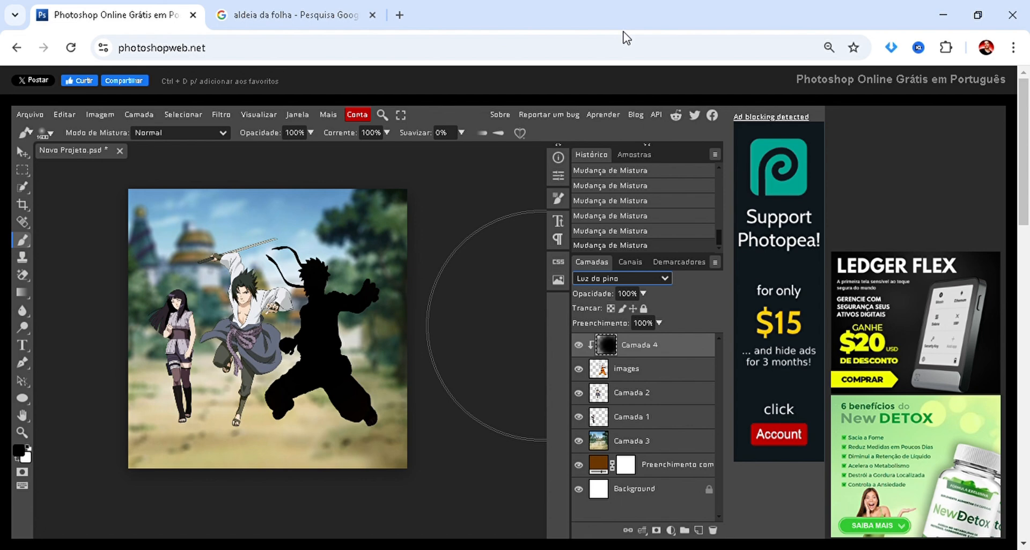
{"action": "key", "text": "Down"}
{"action": "key", "text": "Down"}
{"action": "key", "text": "Down"}
{"action": "key", "text": "Down"}
{"action": "key", "text": "Down"}
{"action": "key", "text": "Down"}
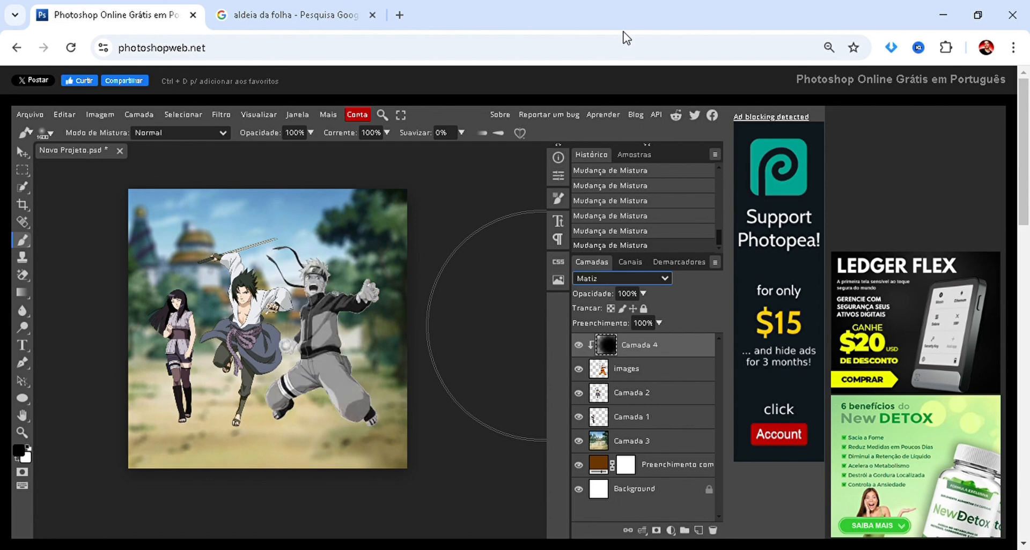
{"action": "key", "text": "Down"}
{"action": "key", "text": "Down"}
{"action": "key", "text": "Down"}
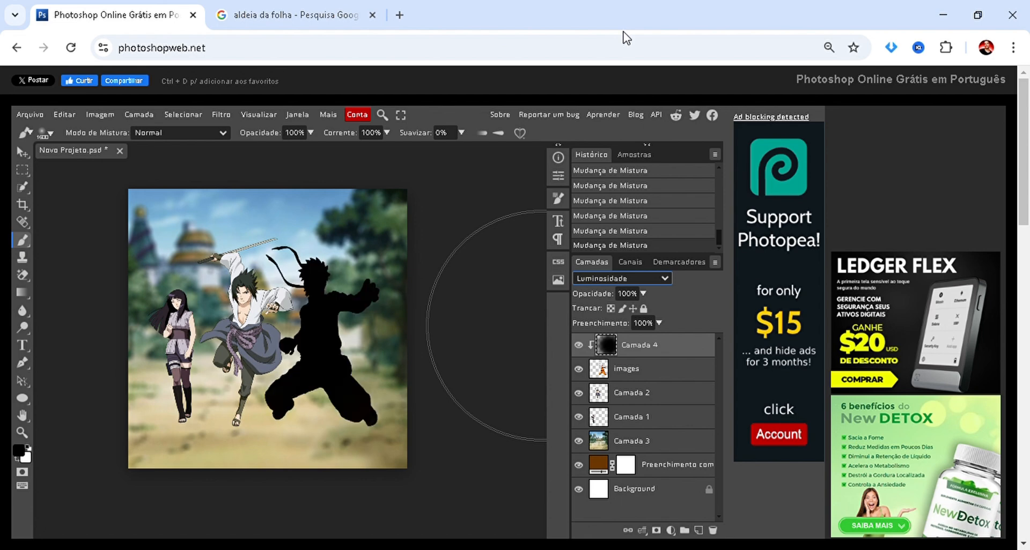
{"action": "key", "text": "Up"}
{"action": "key", "text": "Up"}
{"action": "key", "text": "Up"}
{"action": "key", "text": "Up"}
{"action": "key", "text": "Up"}
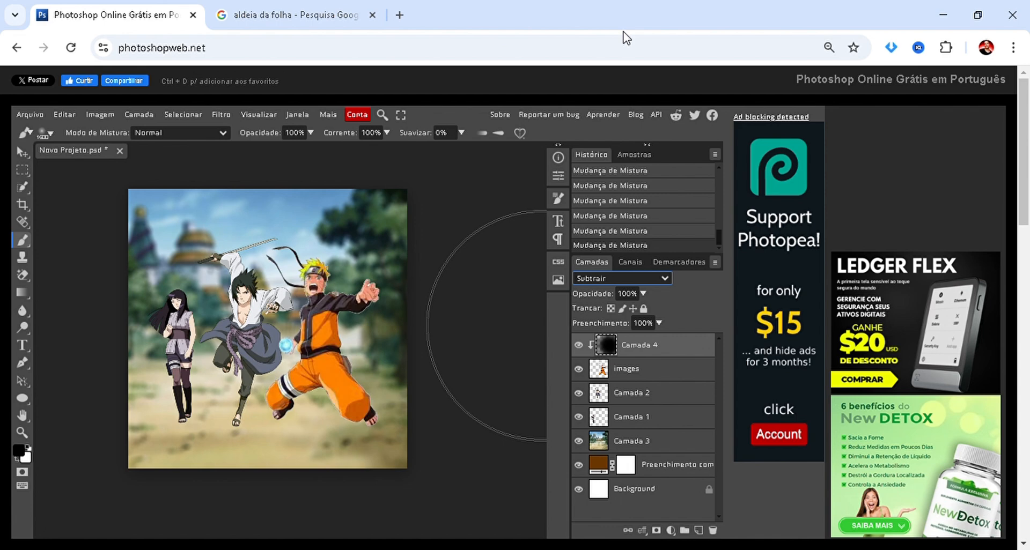
{"action": "key", "text": "Up"}
{"action": "key", "text": "Up"}
{"action": "key", "text": "Up"}
{"action": "key", "text": "Up"}
{"action": "key", "text": "Up"}
{"action": "key", "text": "Up"}
{"action": "key", "text": "Up"}
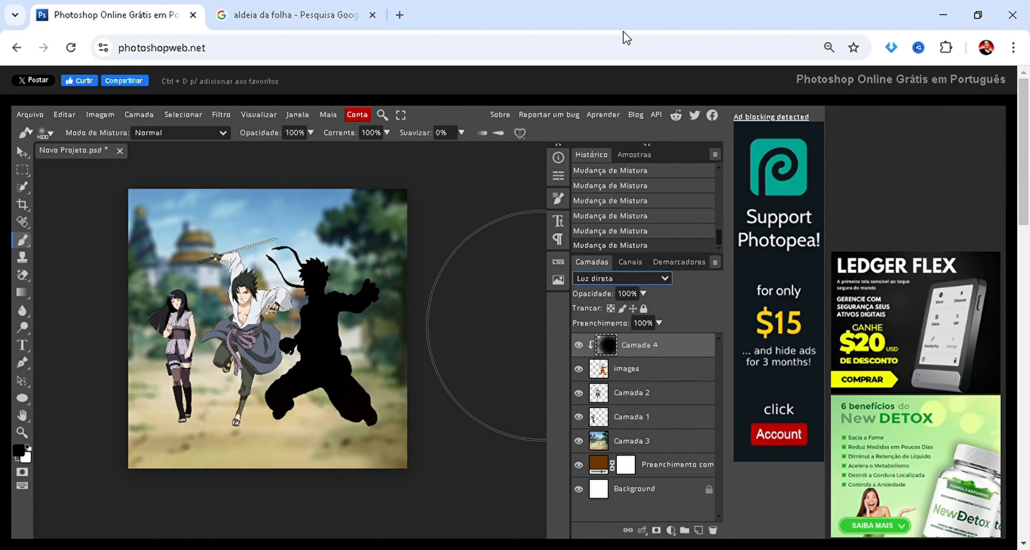
{"action": "key", "text": "Up"}
{"action": "key", "text": "Up"}
{"action": "key", "text": "Up"}
{"action": "key", "text": "Up"}
{"action": "key", "text": "Up"}
{"action": "key", "text": "Up"}
{"action": "key", "text": "Up"}
{"action": "key", "text": "Up"}
{"action": "key", "text": "Up"}
{"action": "key", "text": "Up"}
{"action": "key", "text": "Up"}
{"action": "key", "text": "Up"}
{"action": "key", "text": "Up"}
{"action": "key", "text": "Up"}
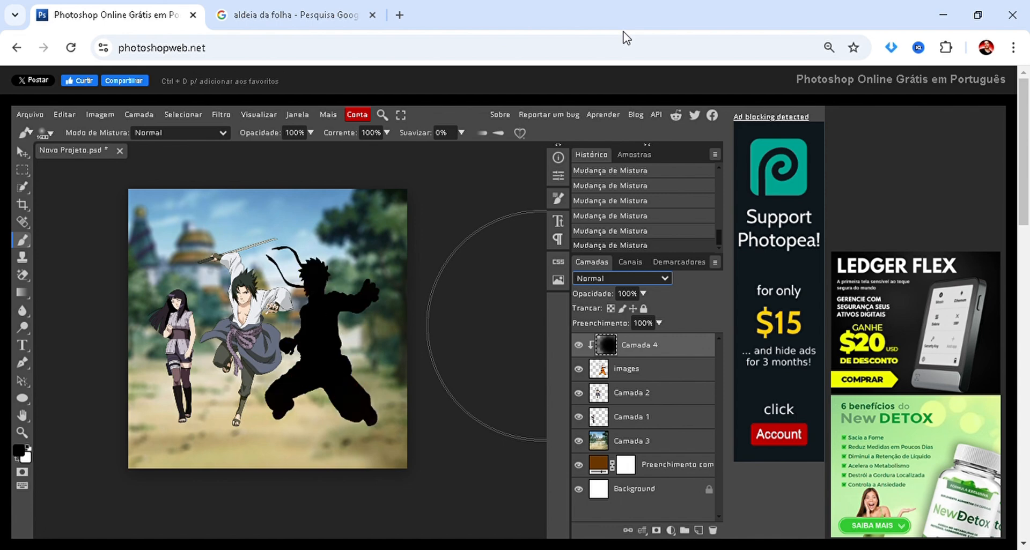